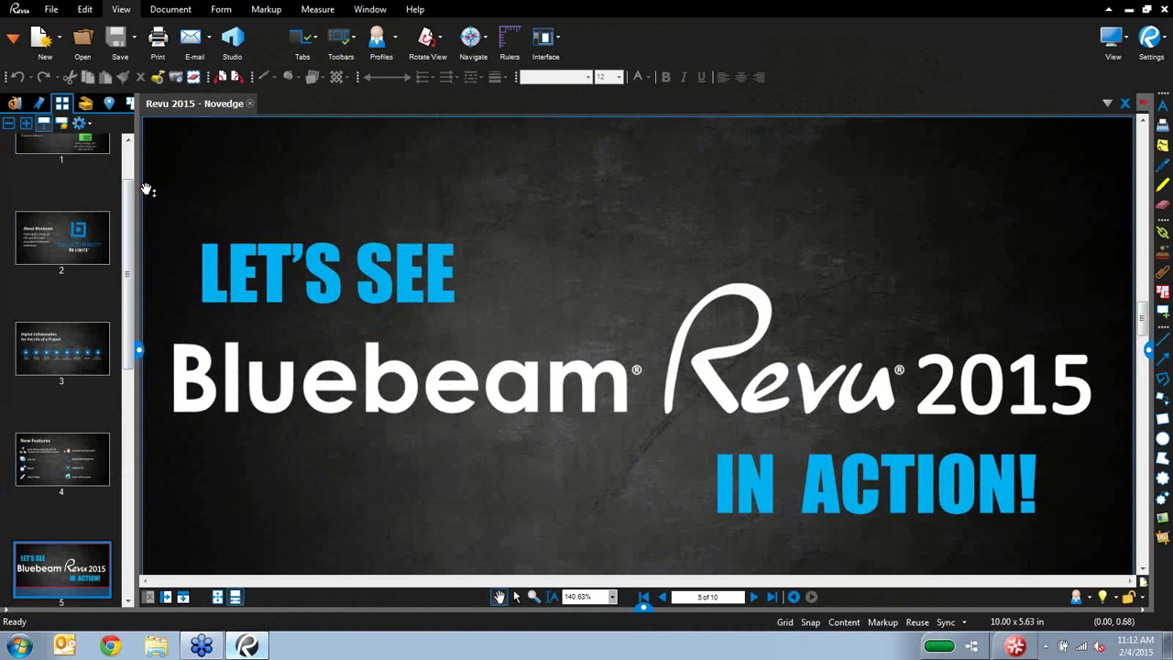
# Step: Start a batch Slip Sheet and add all PDFs from the Batch Slip Sheeting Originals folder as current pages
pyautogui.click(51, 9)
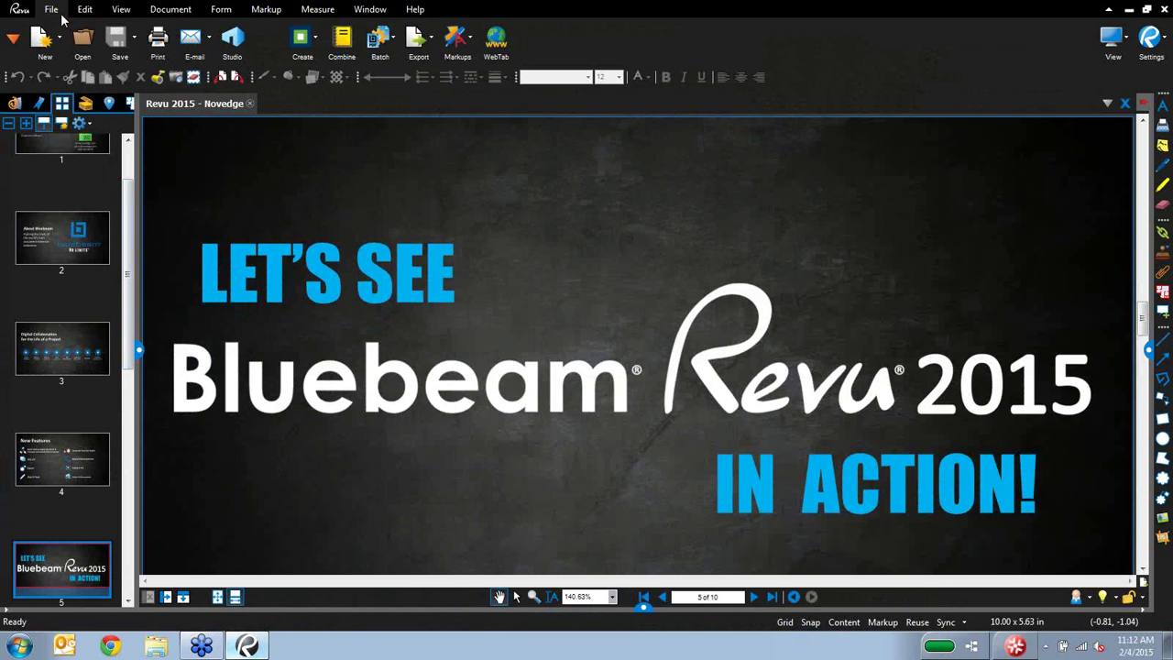
pyautogui.click(385, 53)
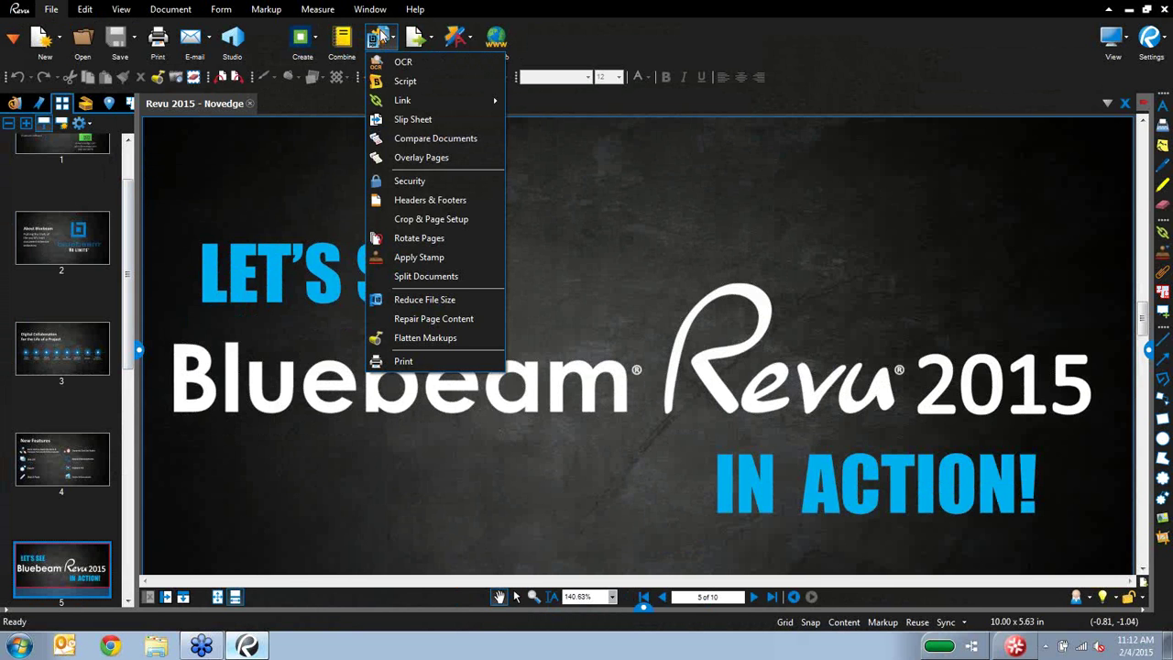
pyautogui.click(427, 121)
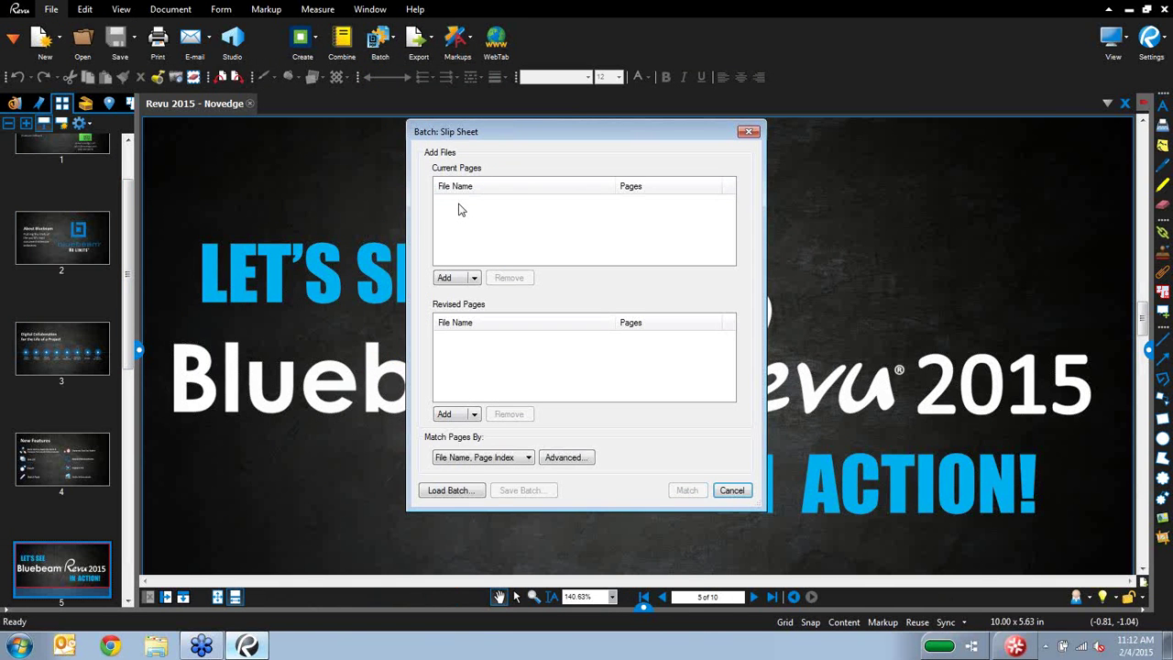
pyautogui.click(444, 277)
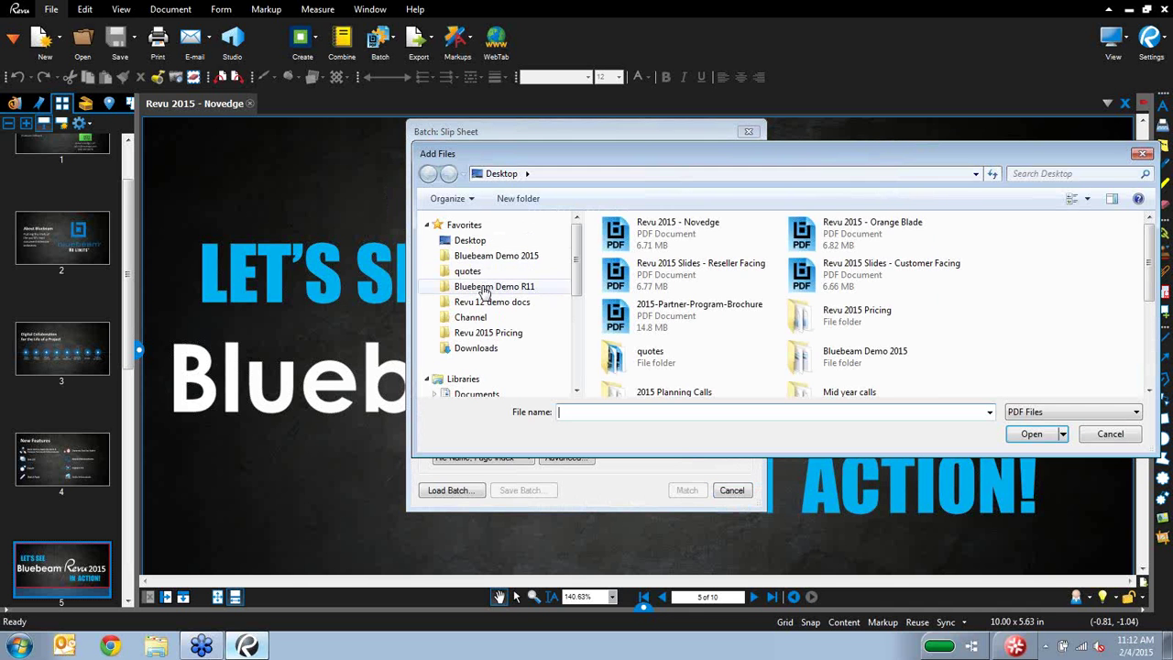
pyautogui.click(495, 255)
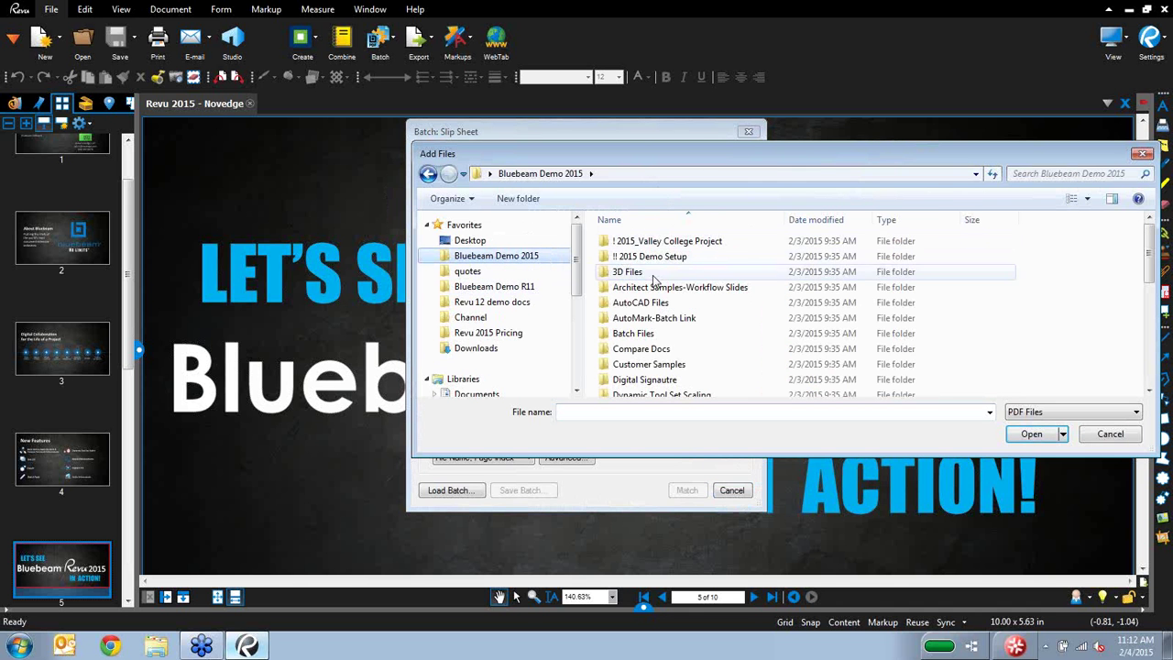
pyautogui.doubleClick(632, 333)
pyautogui.doubleClick(652, 271)
pyautogui.doubleClick(649, 255)
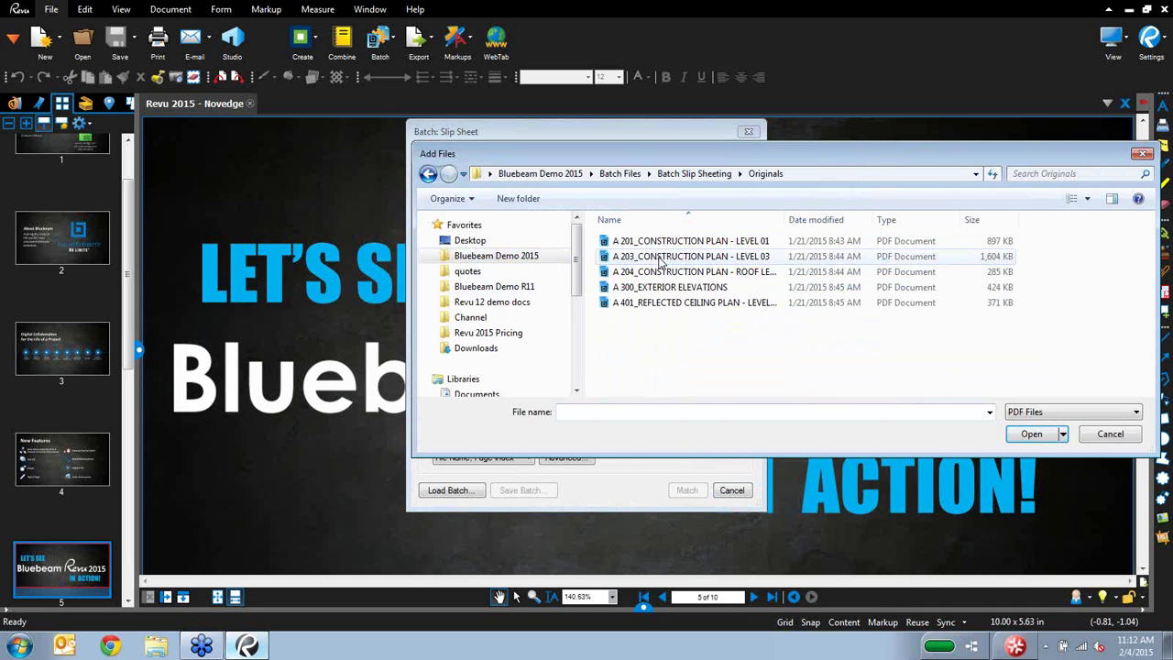
pyautogui.hotkey('ctrl', 'a')
pyautogui.press('Return')
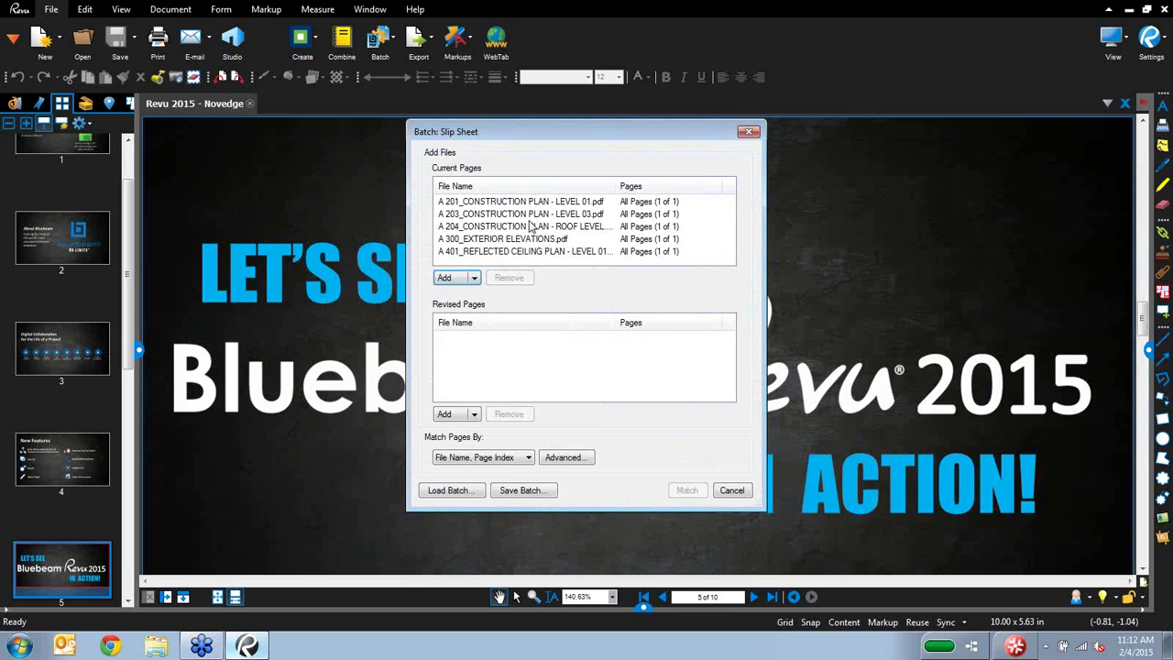
# Step: Add the whole Revisions folder from Batch Slip Sheeting as the revised pages
pyautogui.click(474, 415)
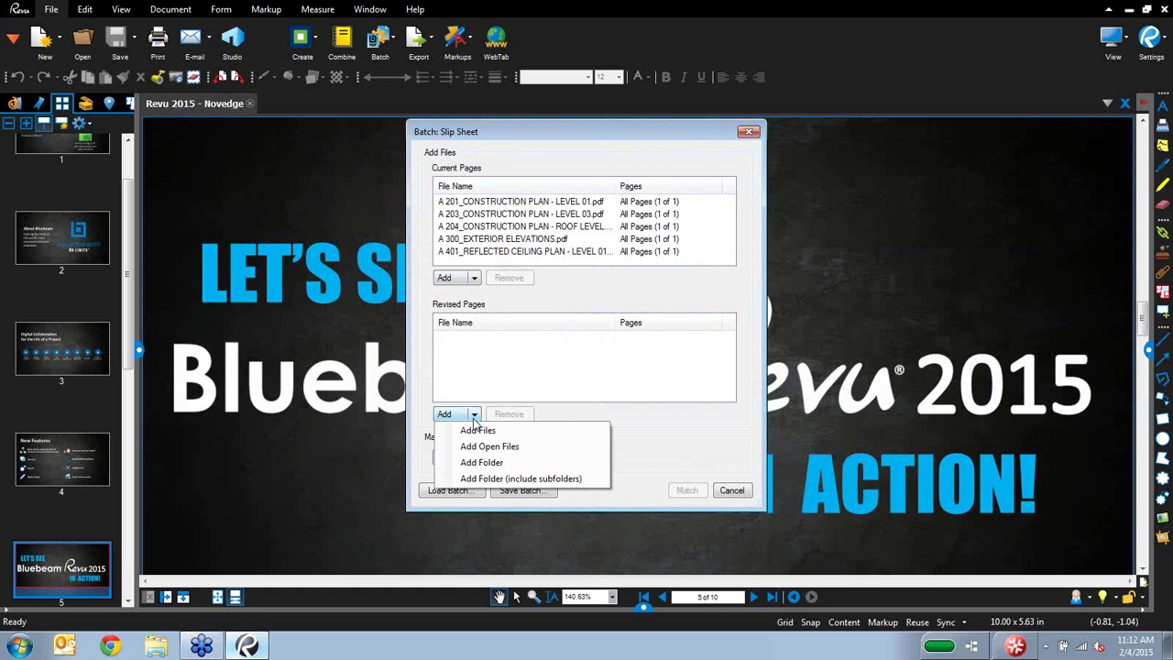
pyautogui.click(500, 462)
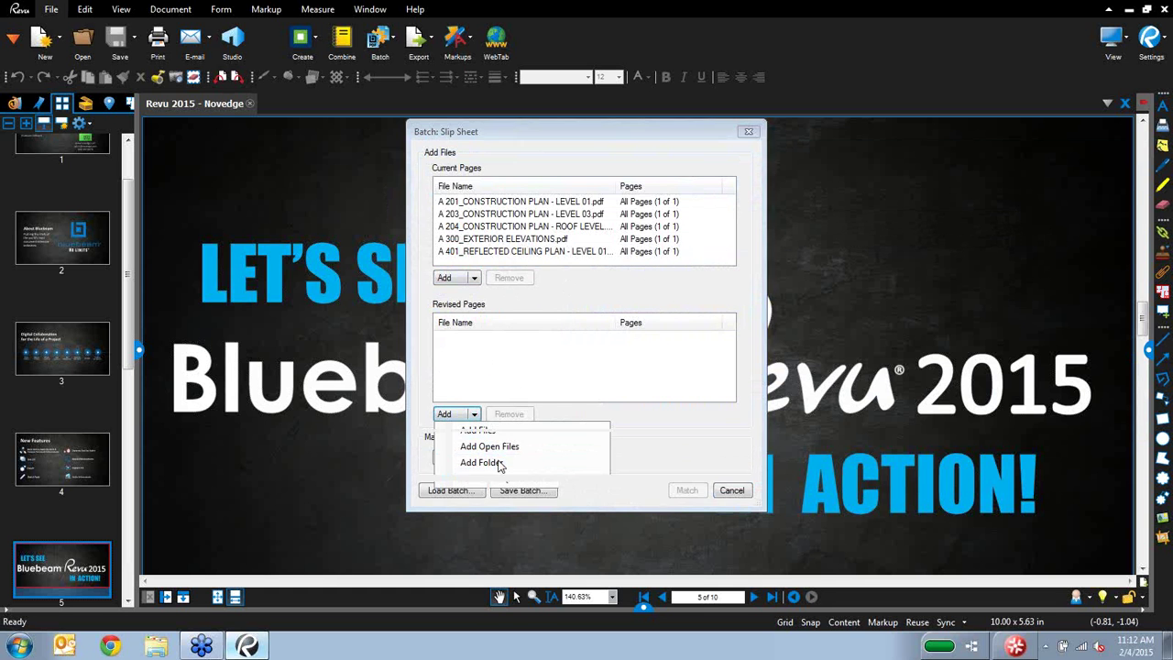
pyautogui.click(829, 174)
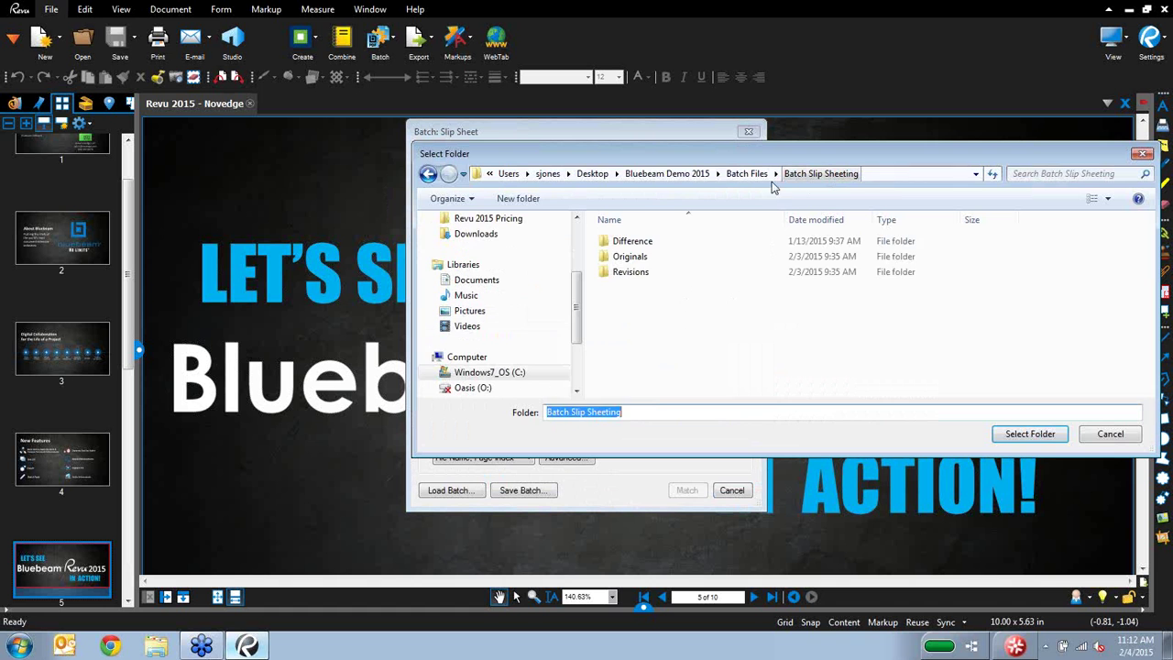
pyautogui.doubleClick(631, 271)
pyautogui.click(1028, 434)
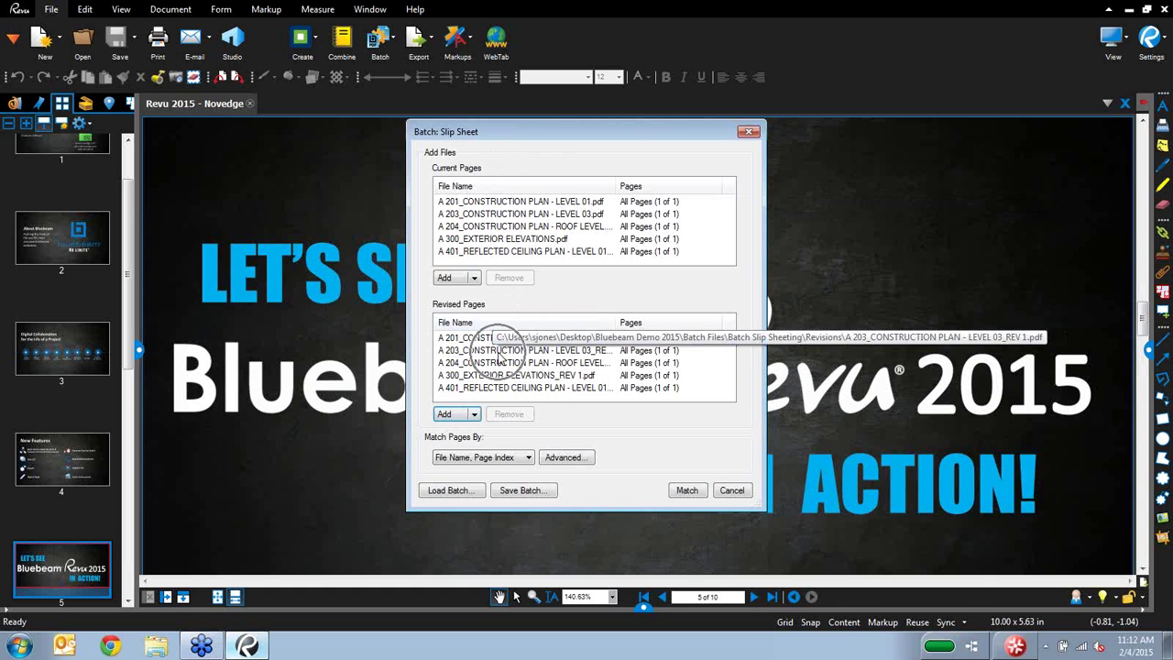
# Step: Match the current and revised pages by File Name, Page Index
pyautogui.click(529, 458)
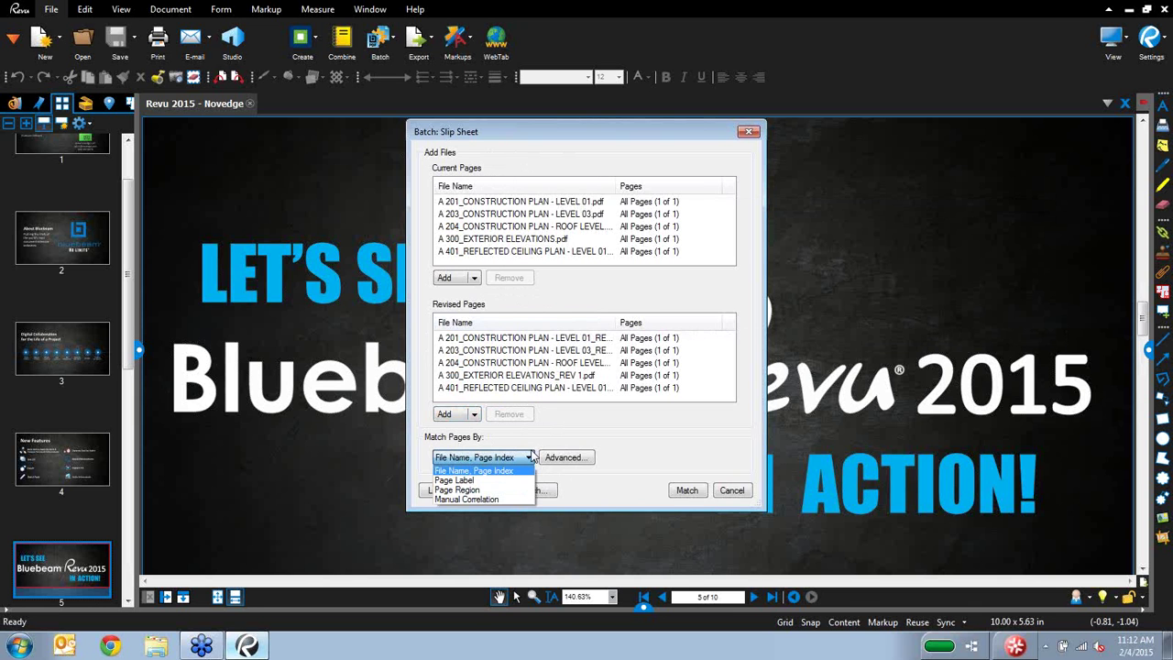
pyautogui.click(577, 427)
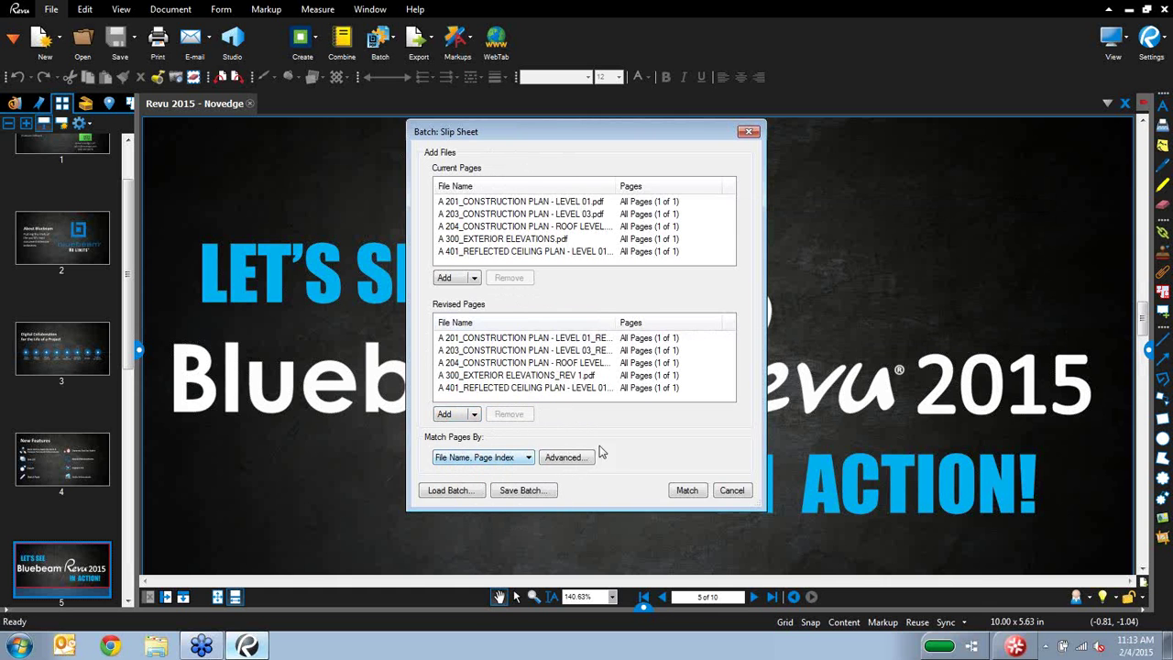
pyautogui.click(687, 488)
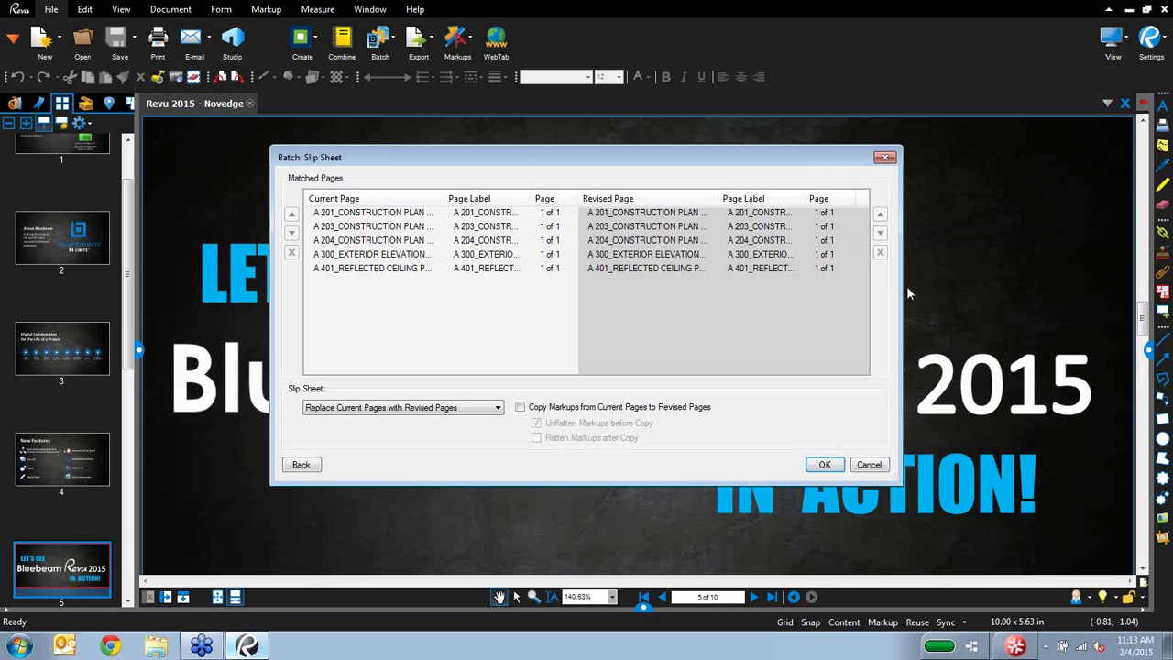
# Step: Widen the matched pages dialog and its Revised Page column to check the full revised file names
pyautogui.moveTo(901, 288); pyautogui.dragTo(976, 288)
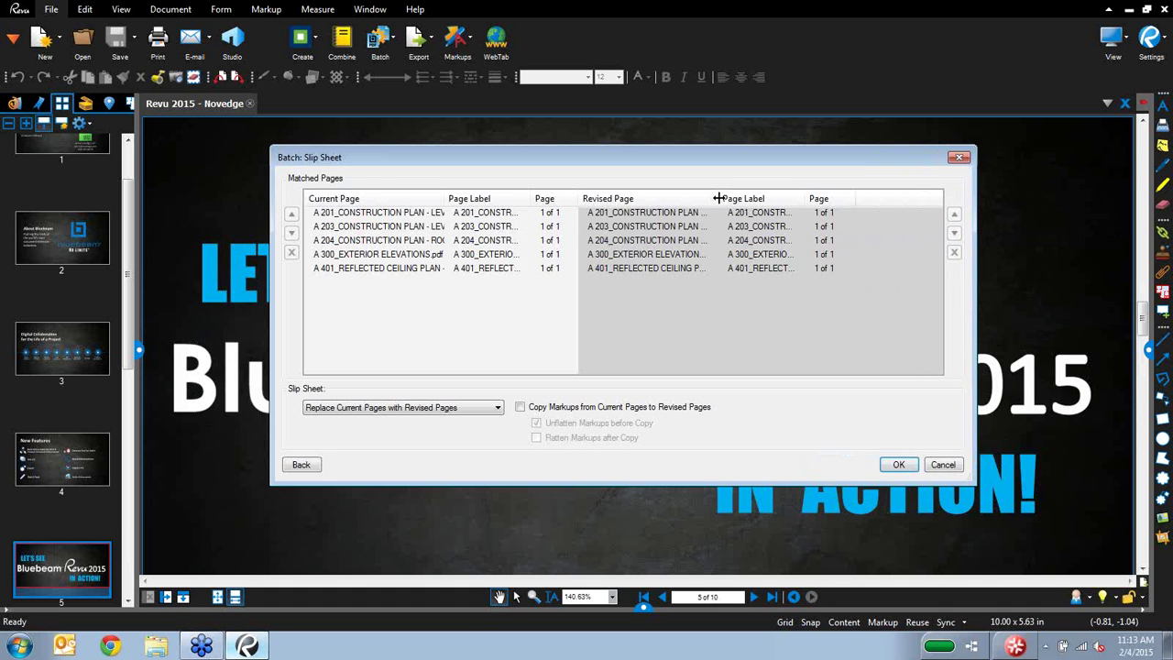
pyautogui.moveTo(719, 198); pyautogui.dragTo(836, 198)
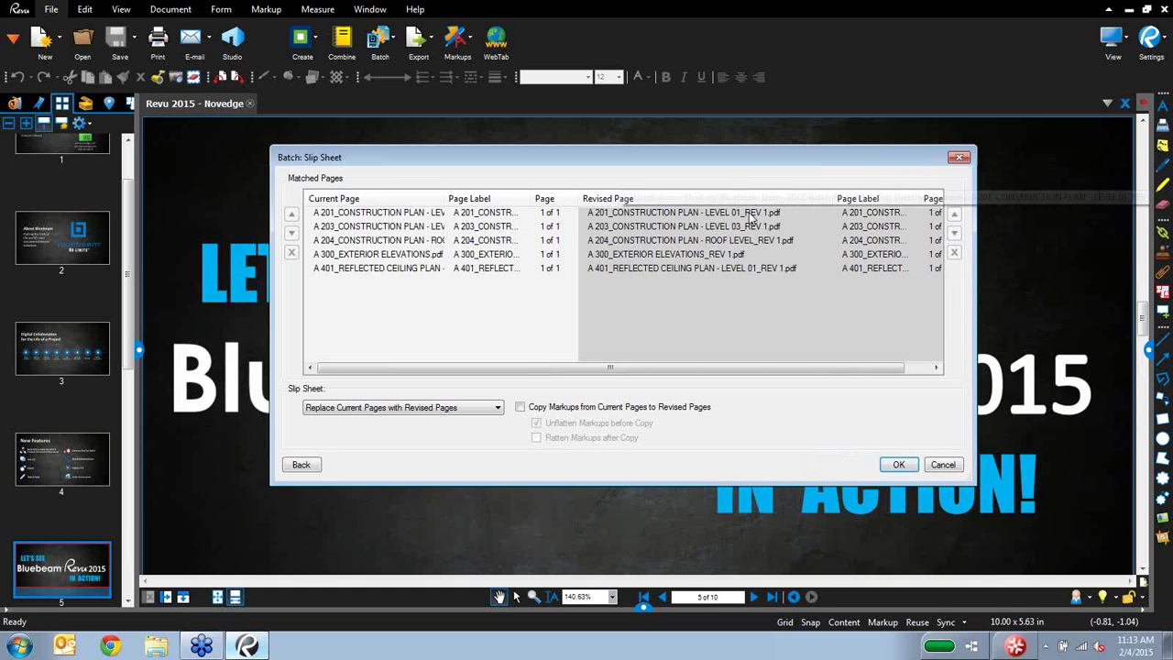
pyautogui.moveTo(767, 283); pyautogui.dragTo(769, 234)
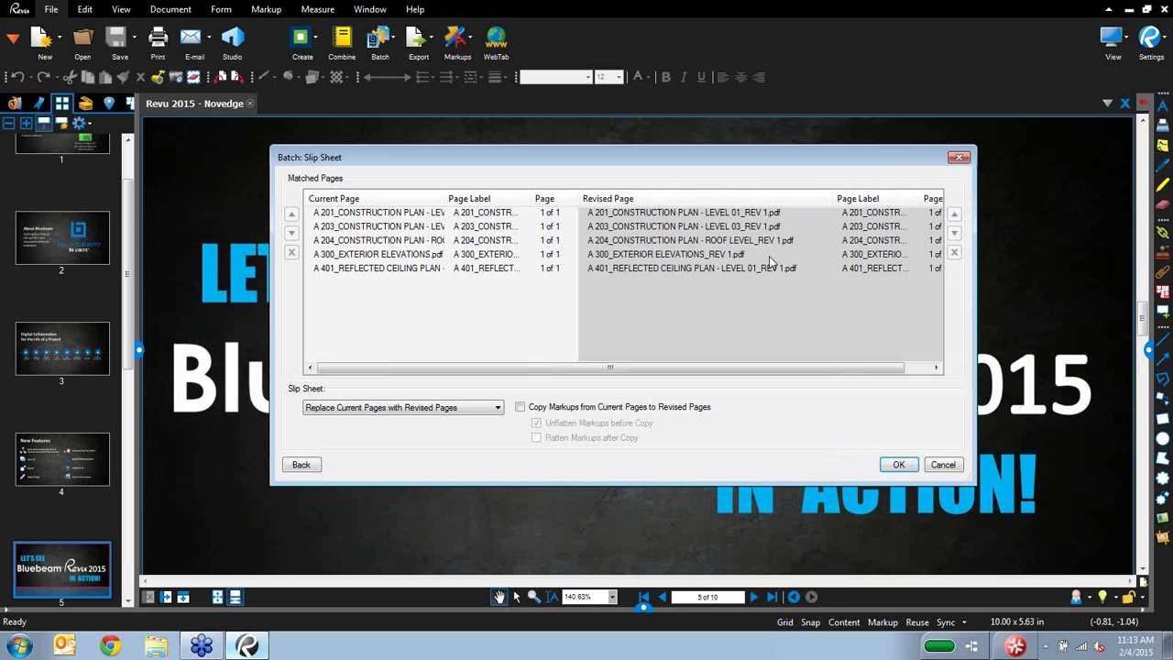
pyautogui.moveTo(771, 271); pyautogui.dragTo(758, 242)
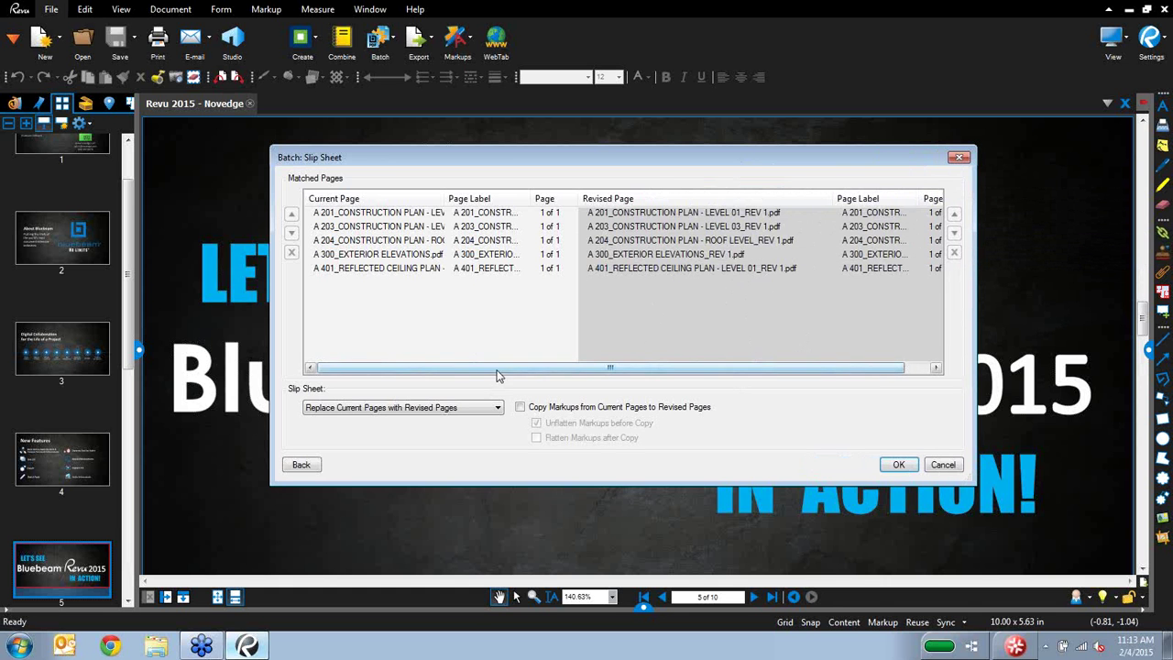
# Step: Run the slip sheet with revised pages inserted before current pages, markups copied across and current pages stamped 'Superseded'
pyautogui.click(457, 411)
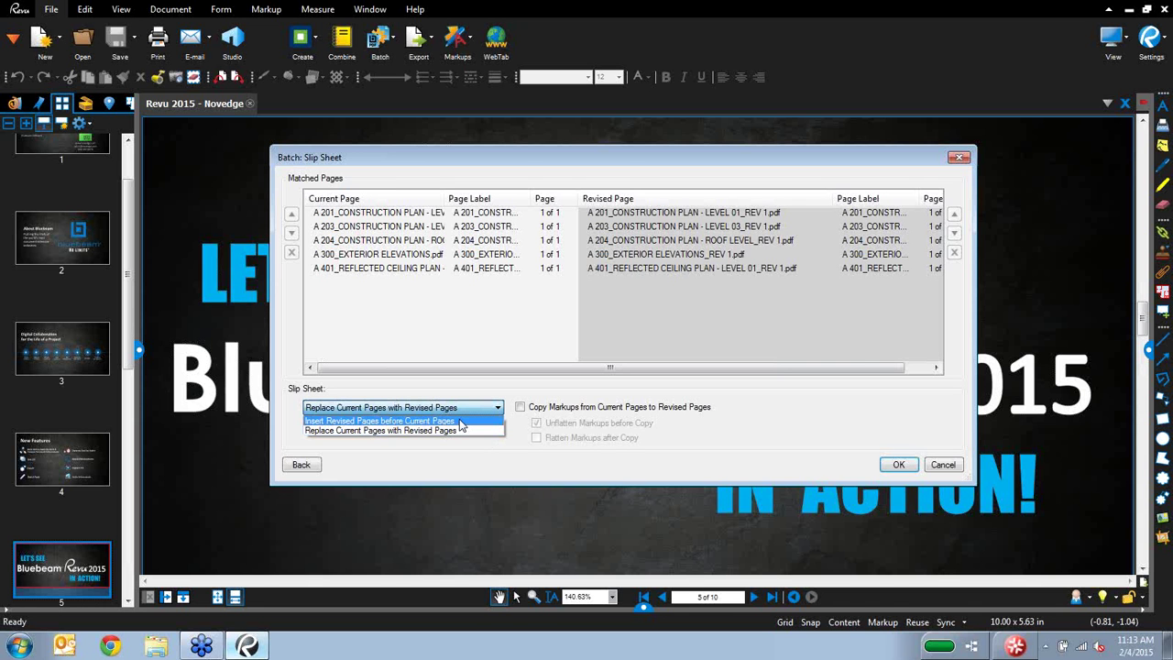
pyautogui.click(461, 420)
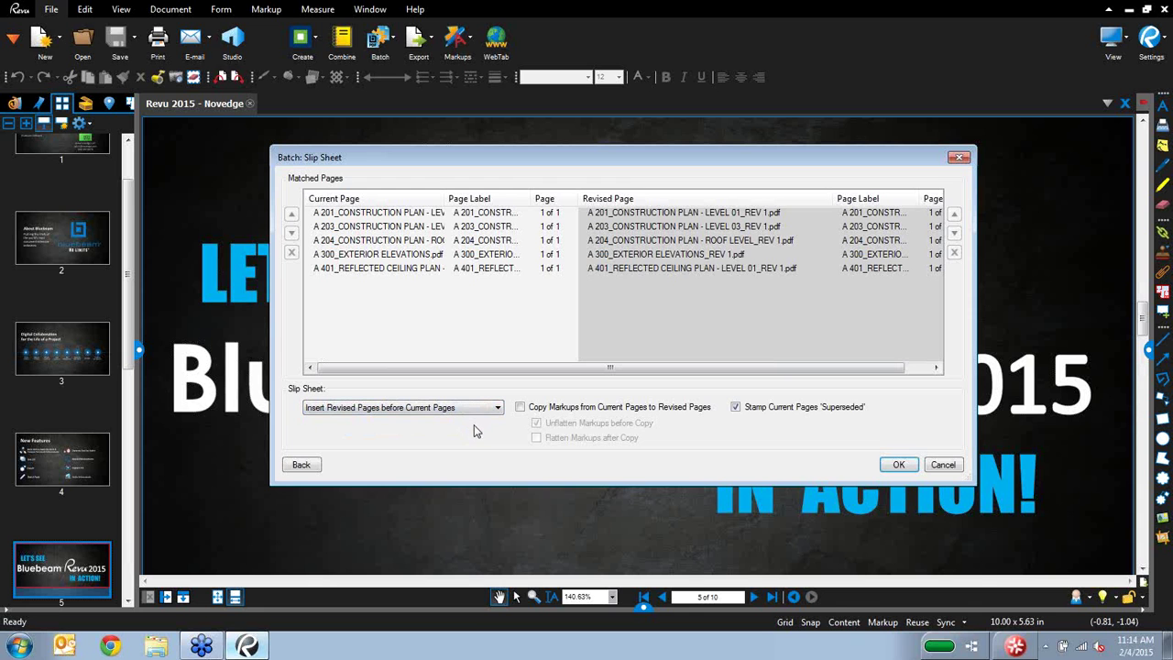
pyautogui.click(547, 411)
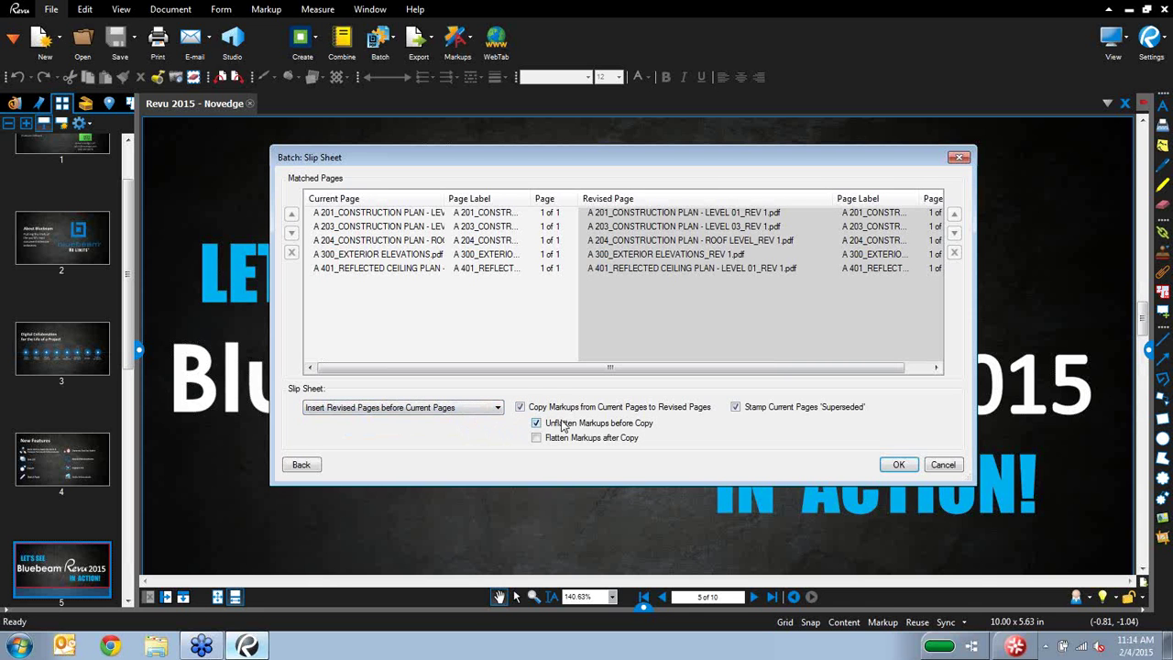
pyautogui.click(784, 417)
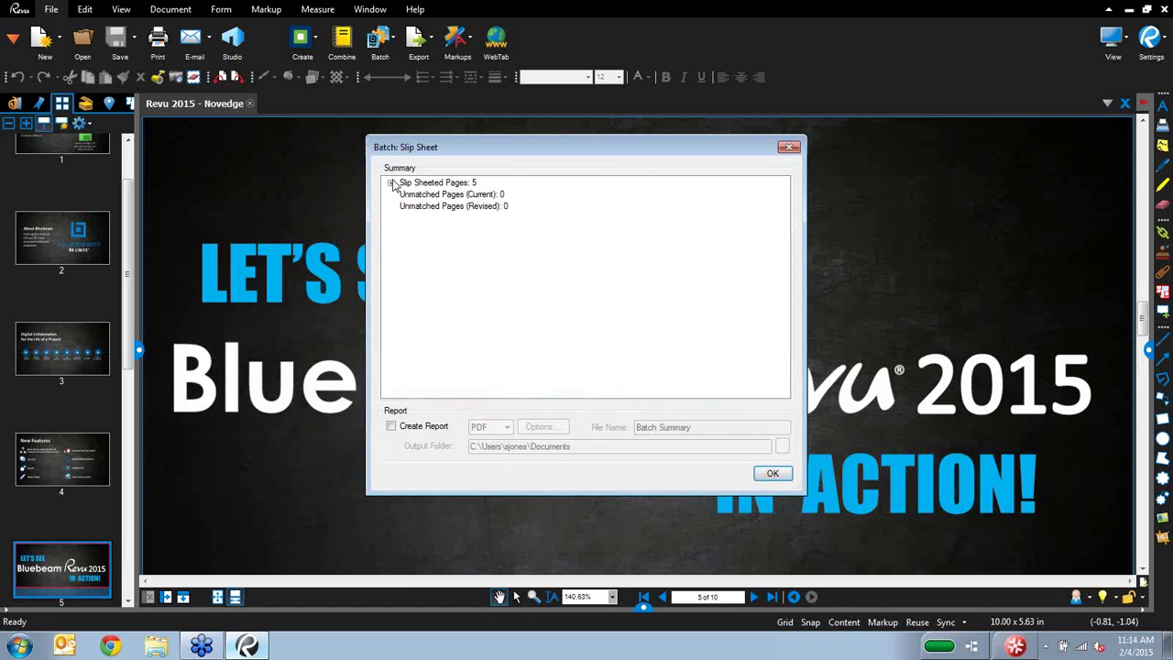
# Step: Review the slip sheeted pages in the summary and create a PDF report named Batch Summary
pyautogui.click(391, 184)
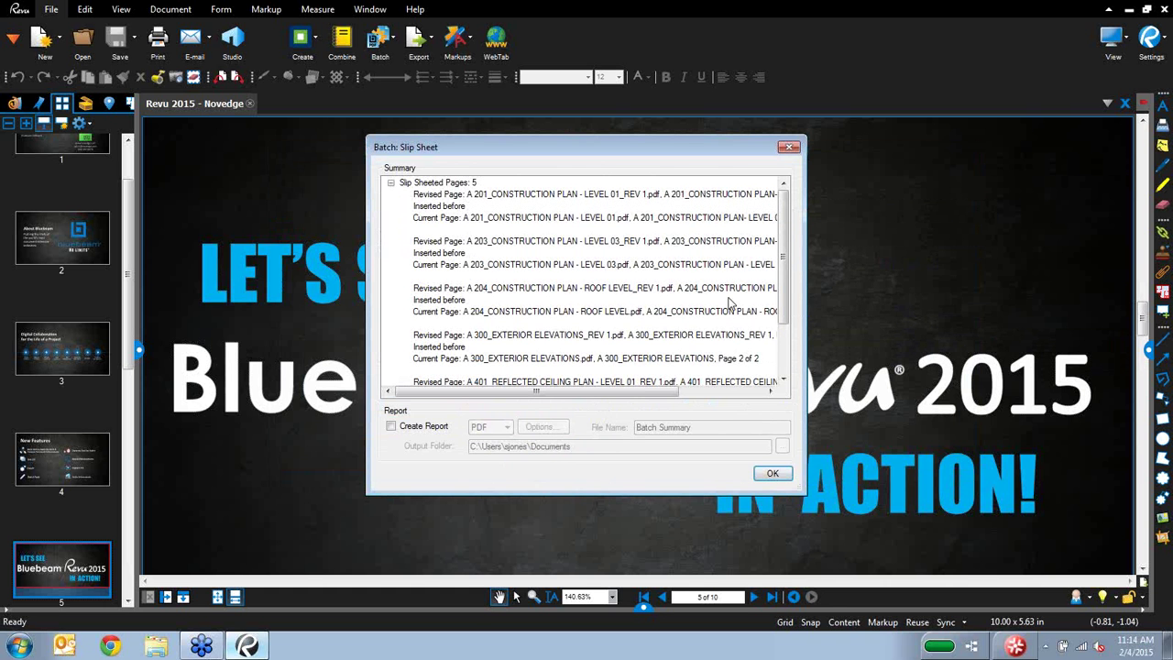
pyautogui.scroll(-2, 710, 321)
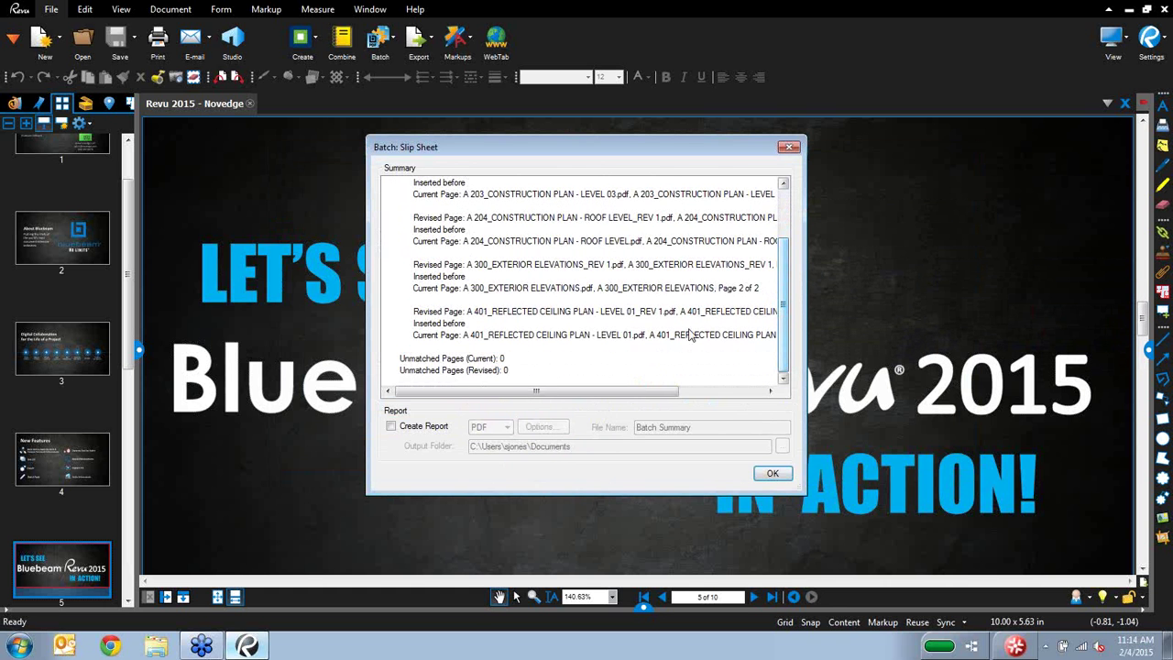
pyautogui.click(421, 428)
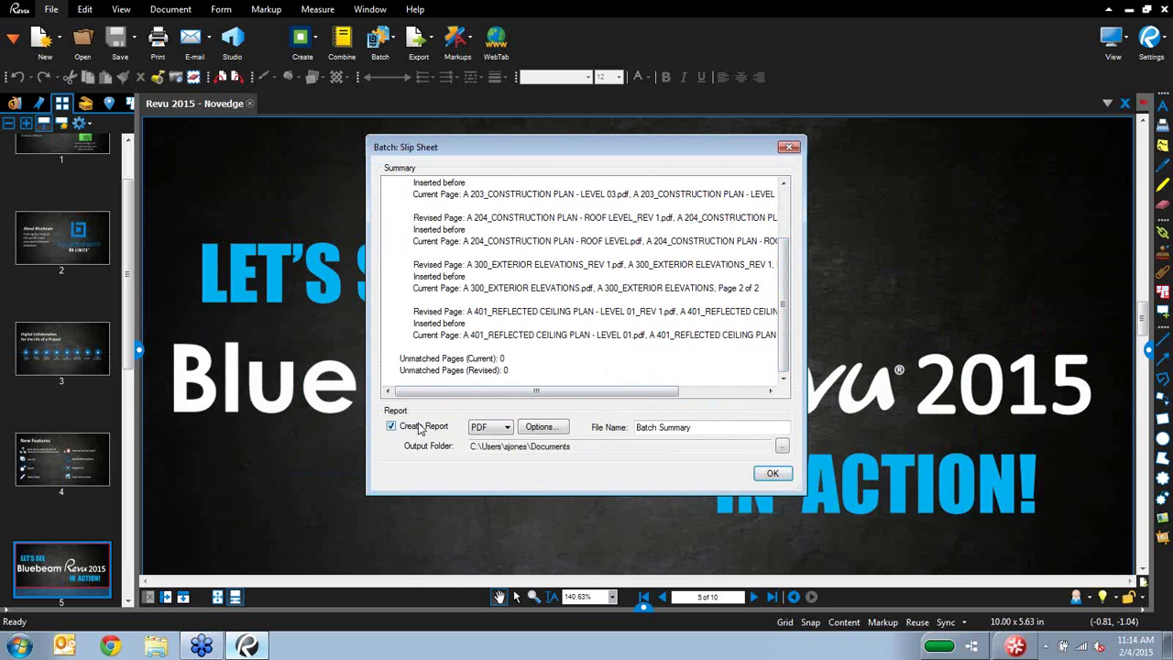
pyautogui.click(768, 477)
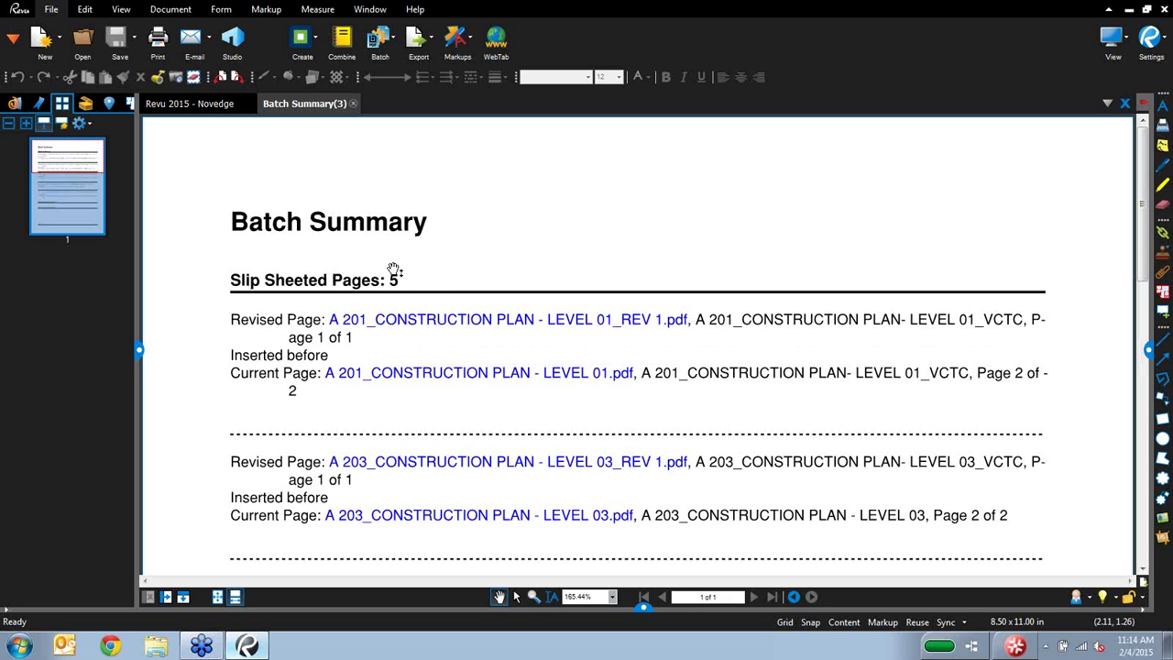
# Step: Open the revised A 201_CONSTRUCTION PLAN - LEVEL 01_REV 1 drawing from its link in the batch summary
pyautogui.click(465, 323)
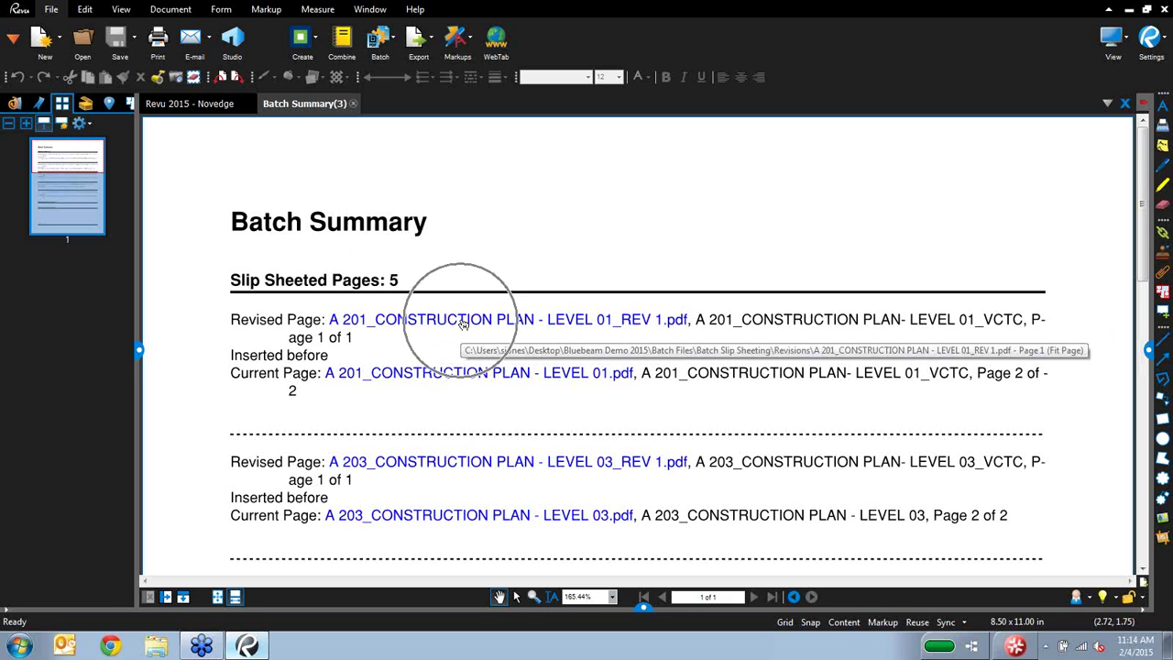
pyautogui.click(464, 324)
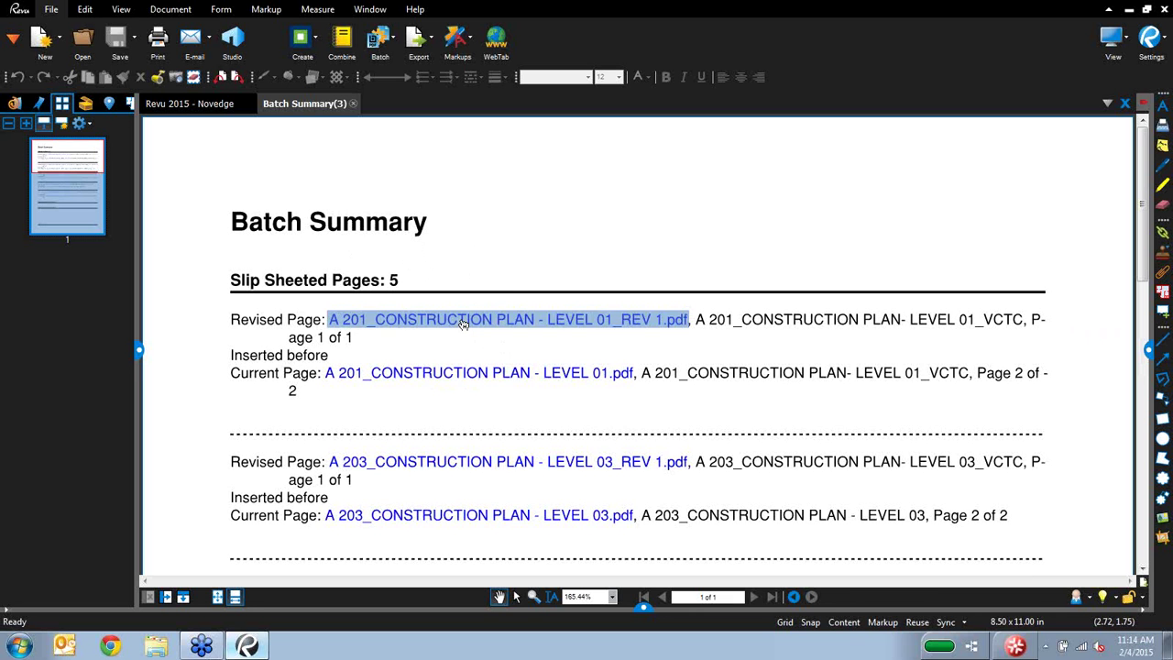
pyautogui.click(647, 352)
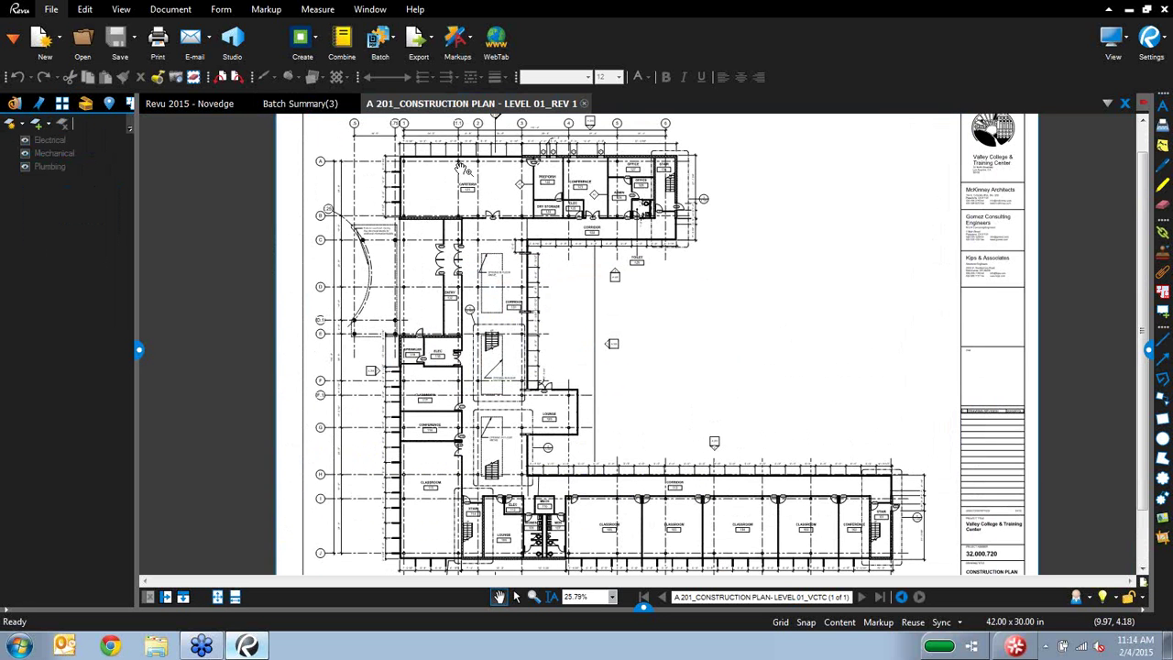
# Step: Open the current A 201_CONSTRUCTION PLAN - LEVEL 01 drawing from the batch summary and view its inserted revised page through the thumbnails
pyautogui.click(312, 105)
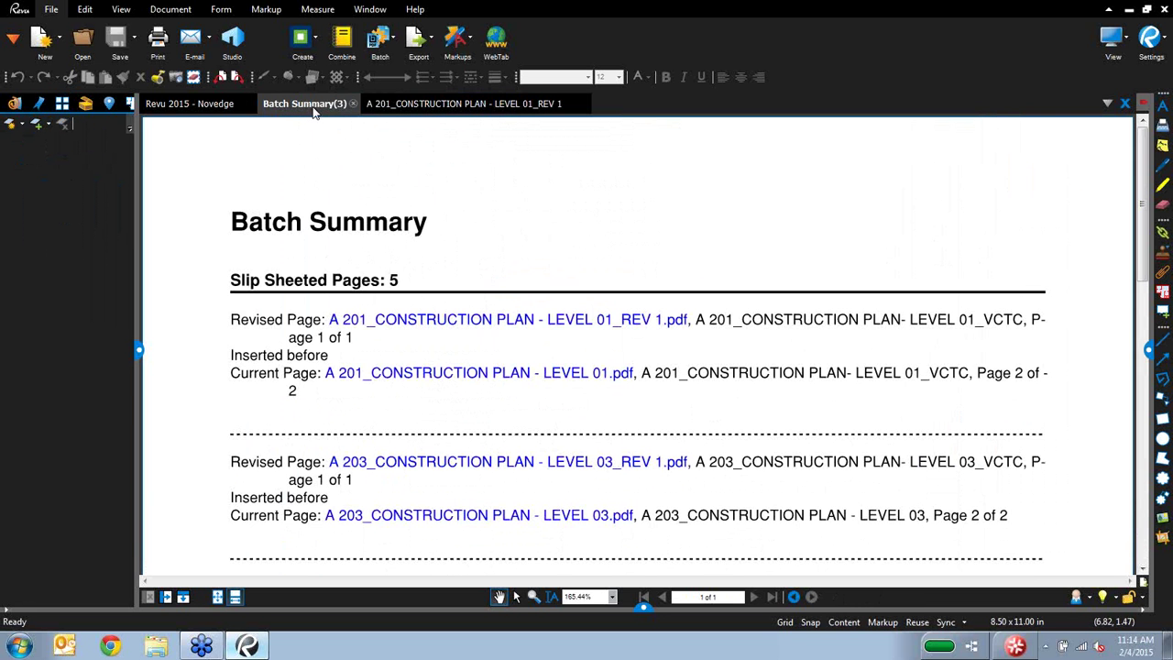
pyautogui.click(436, 374)
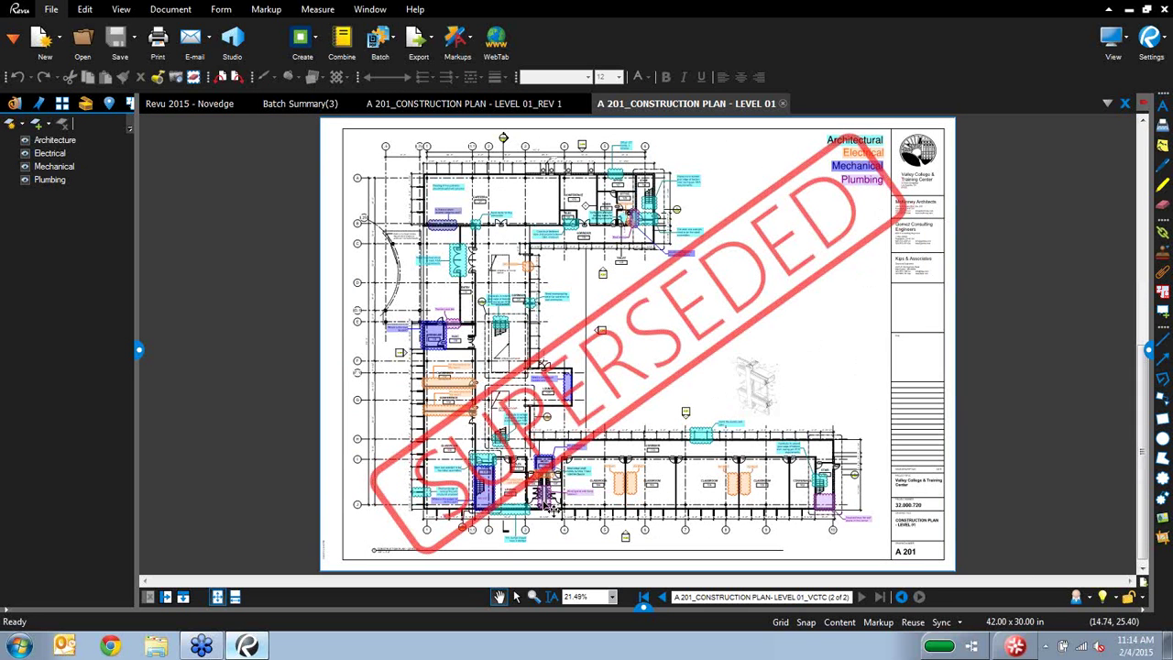
pyautogui.click(62, 104)
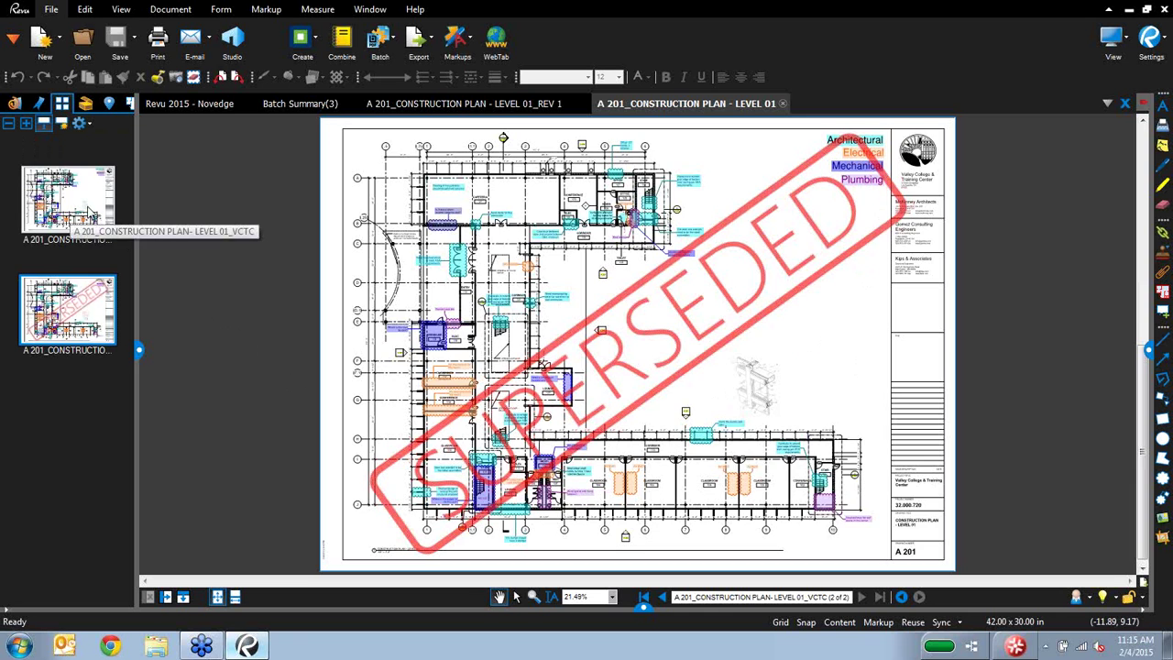
pyautogui.click(92, 213)
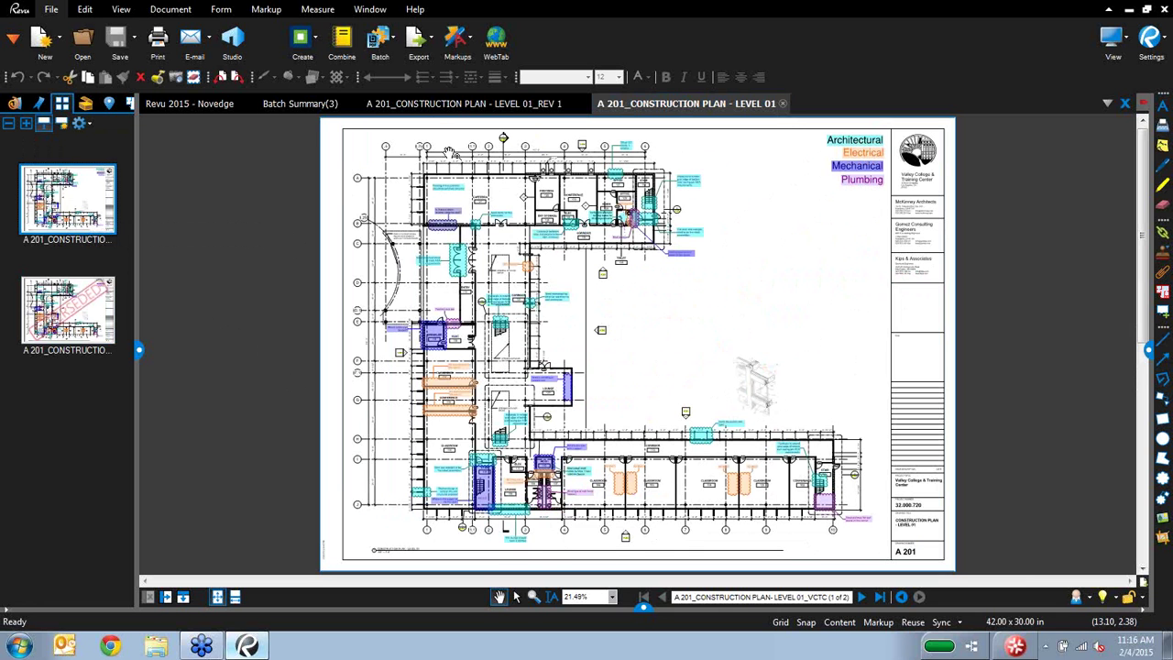
# Step: Close all open documents, including the Revu 2015 - Novedge presentation
pyautogui.click(206, 104)
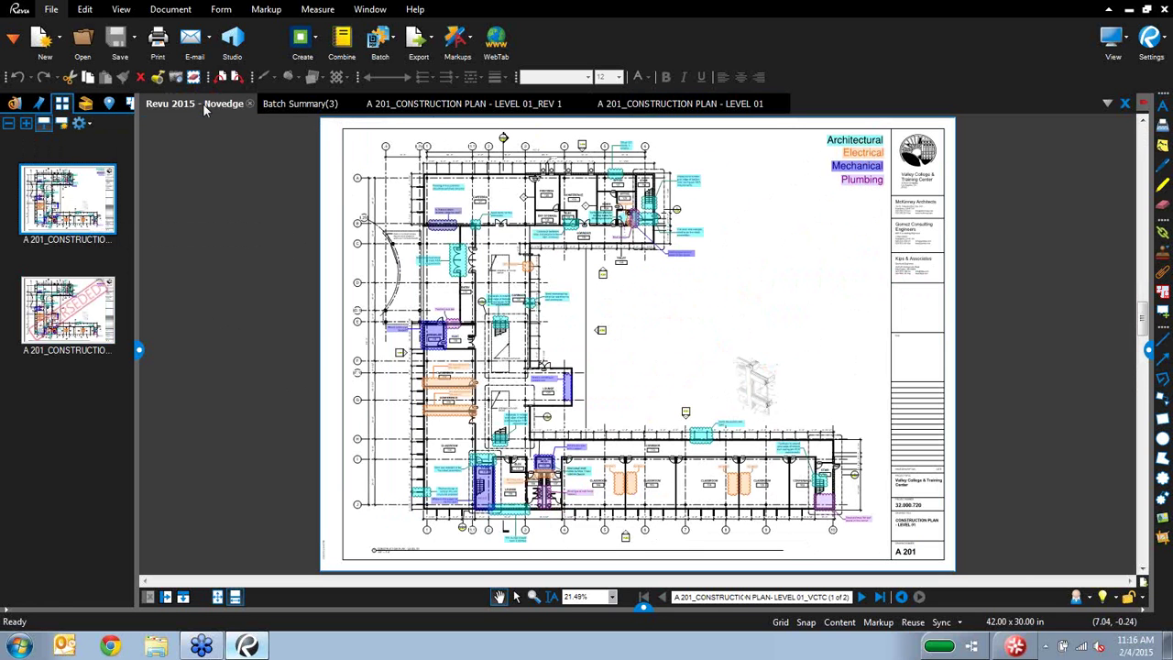
pyautogui.rightClick(207, 105)
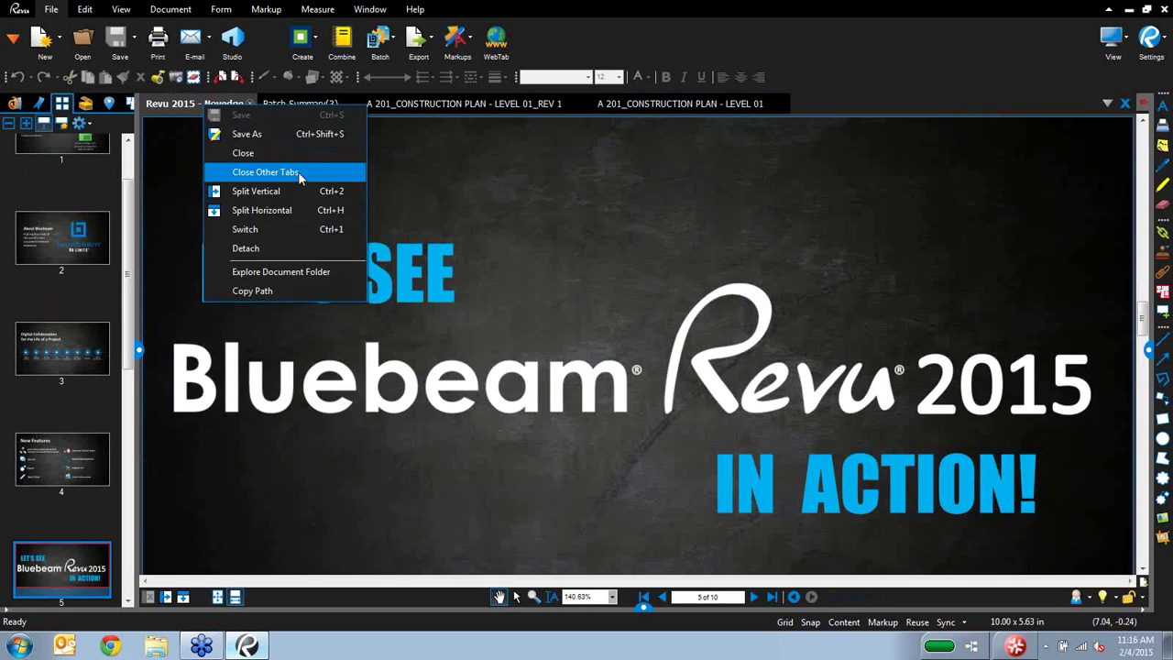
pyautogui.click(264, 172)
pyautogui.click(251, 105)
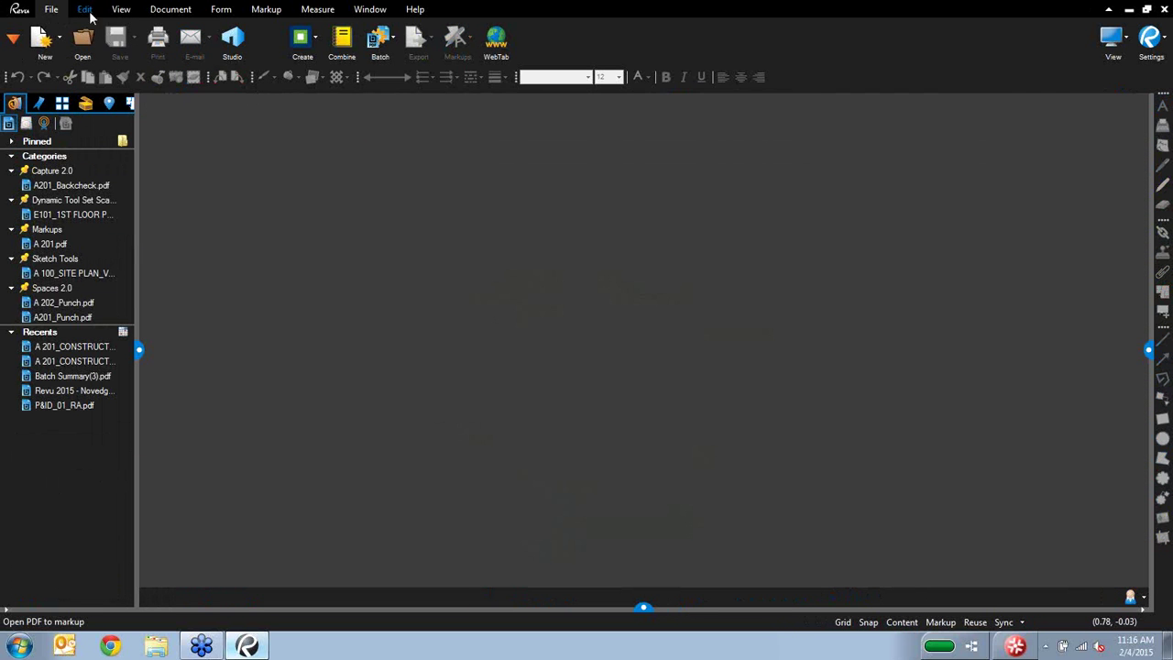
# Step: Start a batch page overlay and add the Originals folder from Batch Files\Batch Overlay Pages as the current pages
pyautogui.click(379, 42)
pyautogui.click(442, 158)
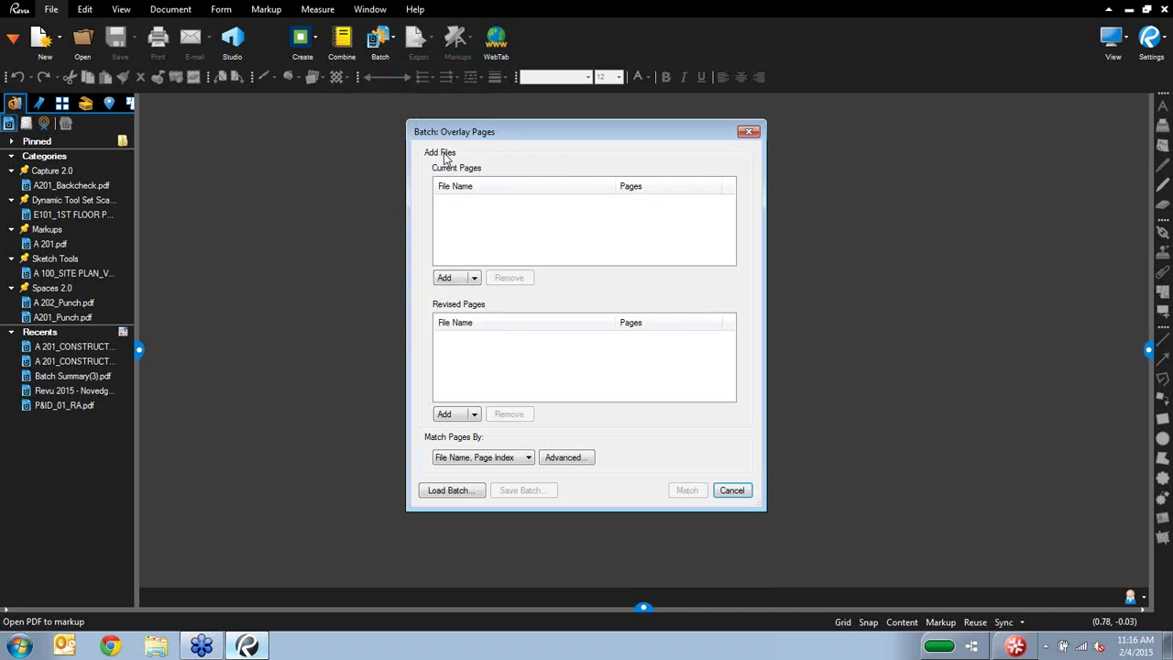
pyautogui.click(473, 278)
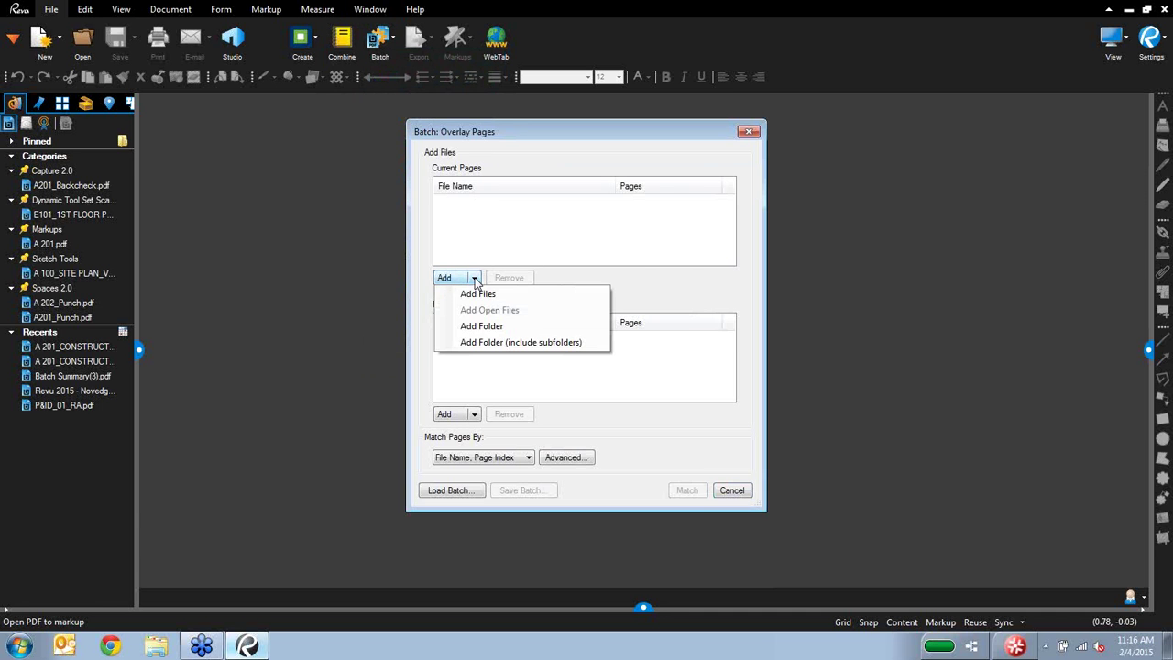
pyautogui.click(487, 332)
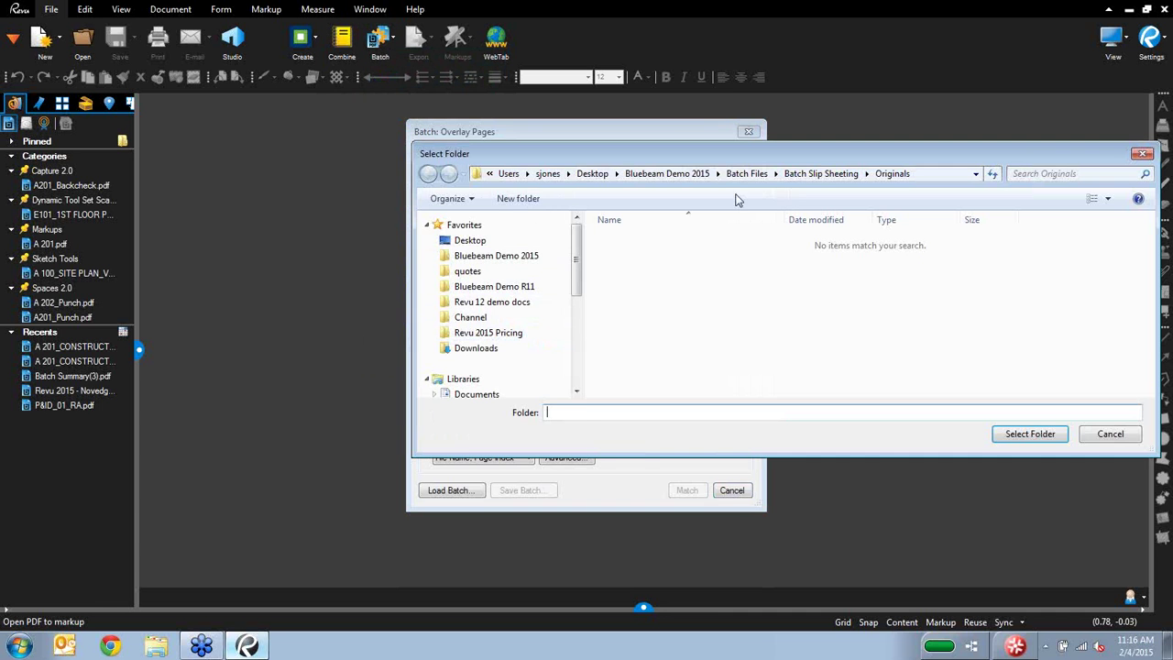
pyautogui.click(747, 173)
pyautogui.doubleClick(633, 258)
pyautogui.click(641, 259)
pyautogui.doubleClick(641, 258)
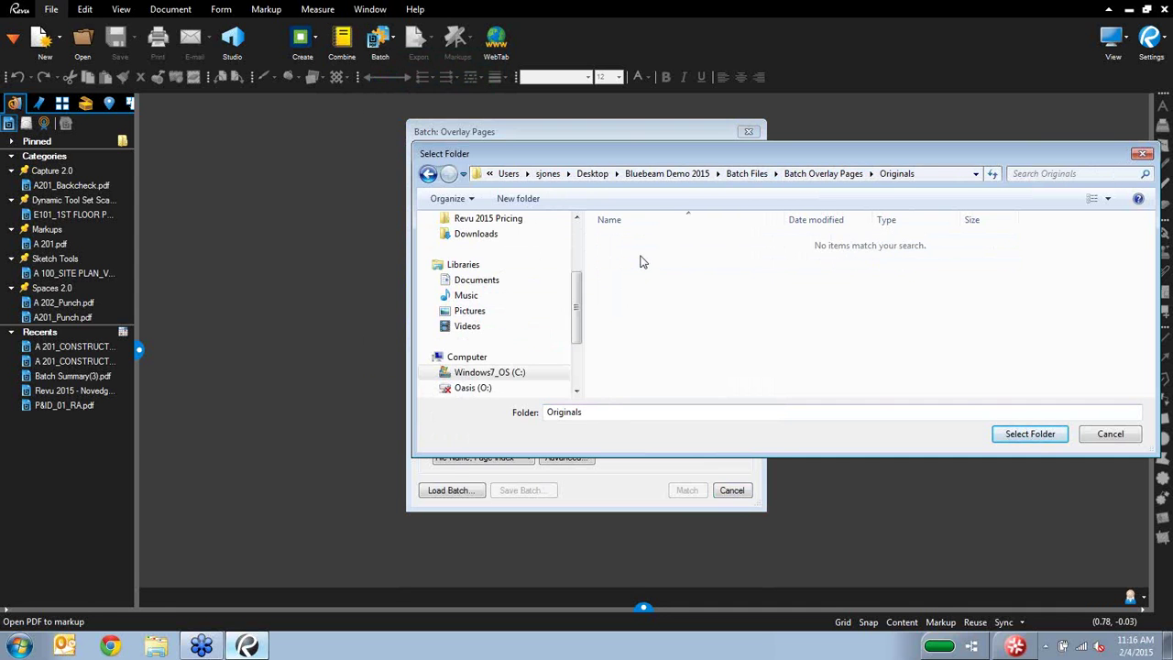
pyautogui.click(1024, 436)
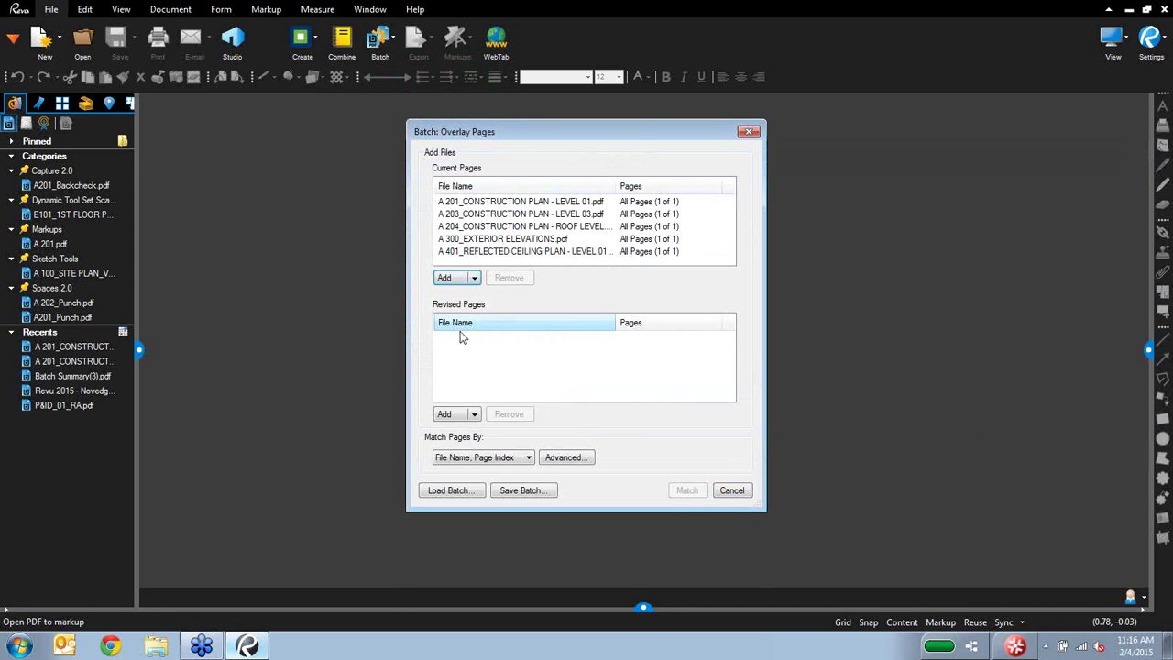
# Step: Add the Revisions folder from Batch Overlay Pages as the revised pages of the overlay
pyautogui.click(475, 414)
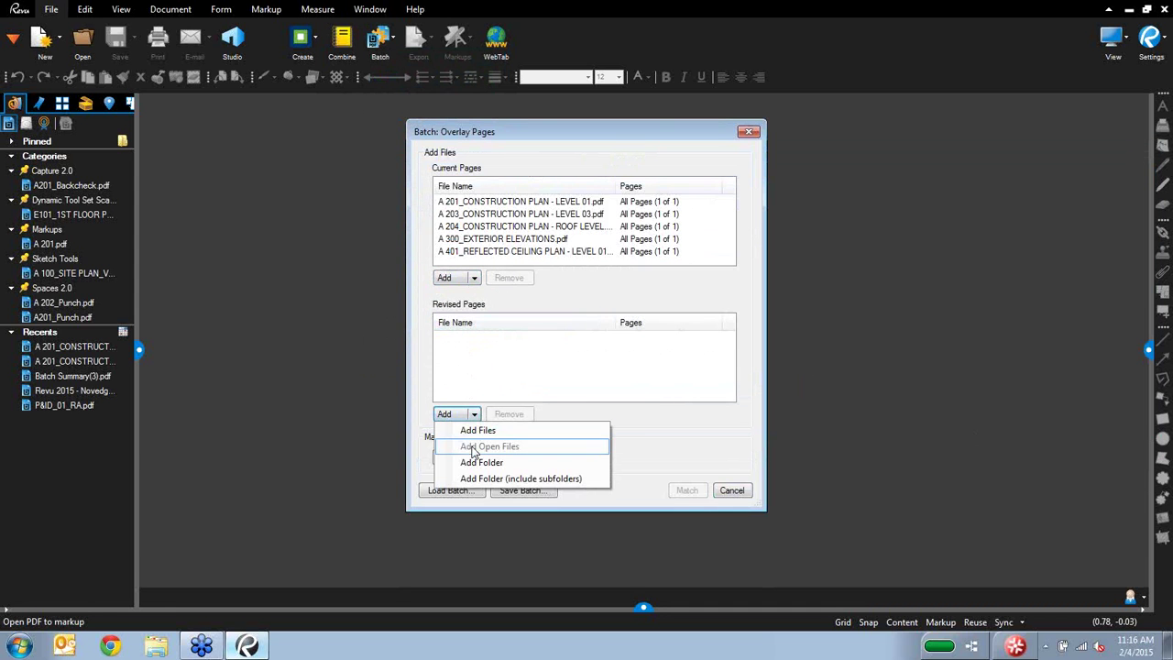
pyautogui.click(485, 463)
pyautogui.click(808, 174)
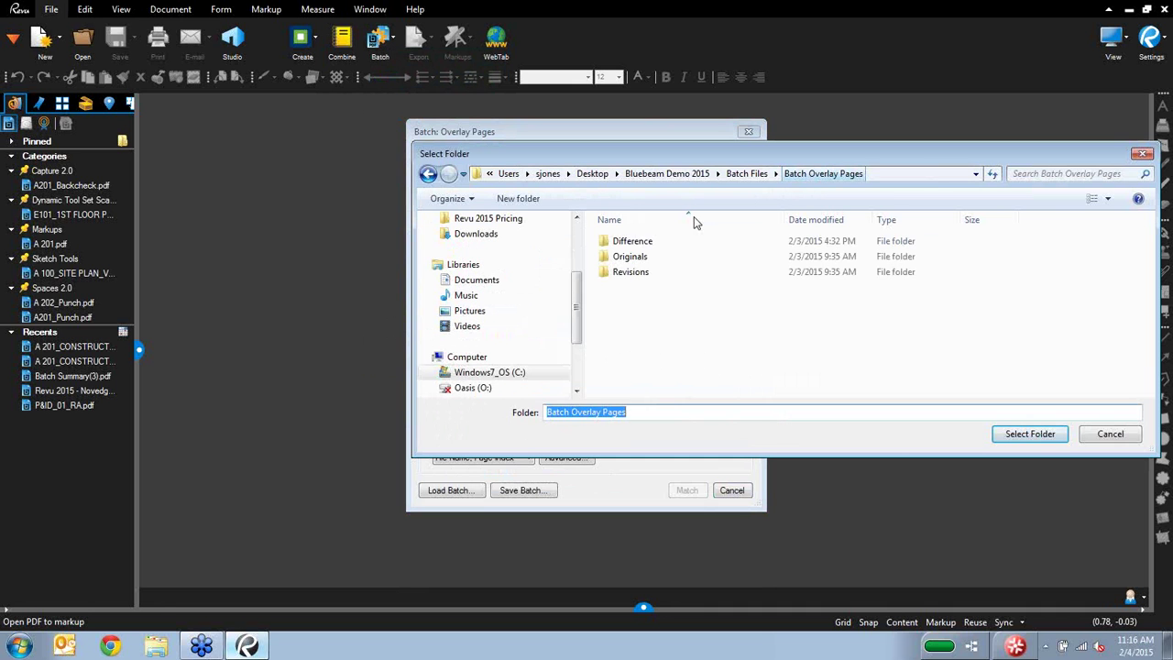
pyautogui.doubleClick(615, 272)
pyautogui.click(998, 435)
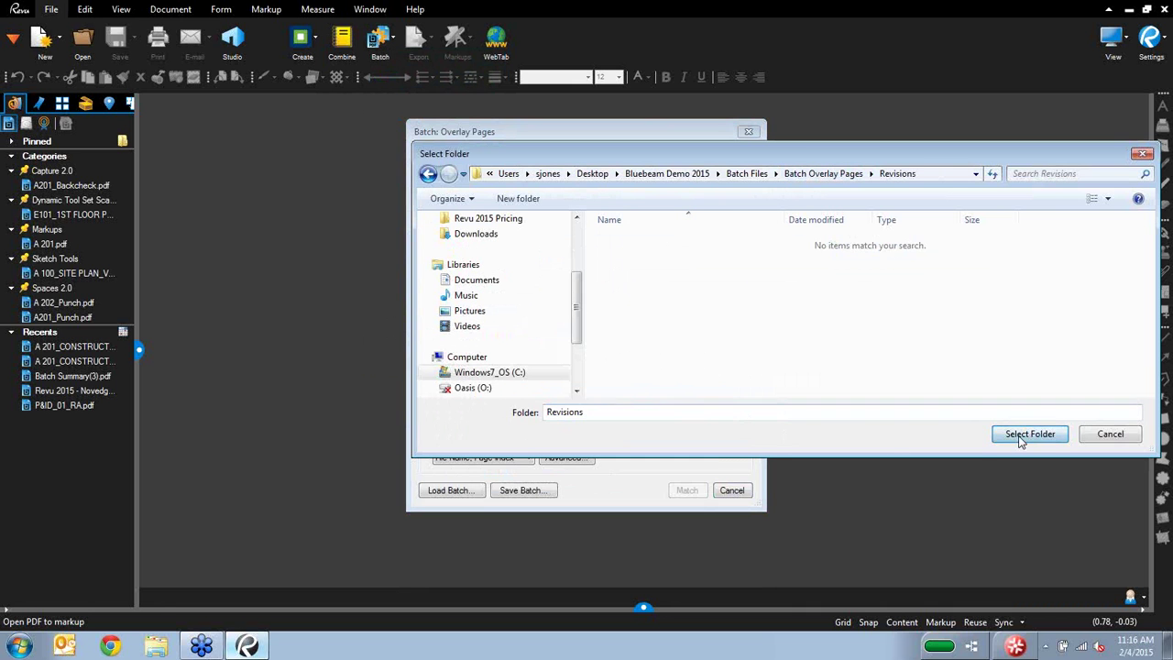
# Step: Match the current and revised pages by File Name, Page Index
pyautogui.click(516, 462)
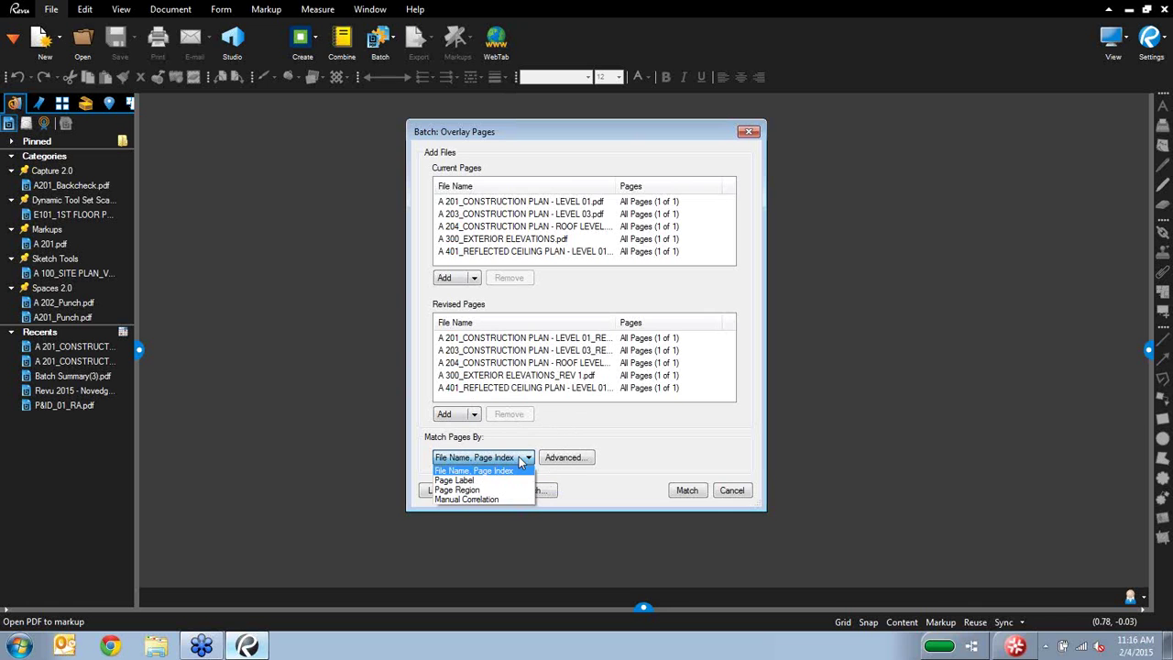
pyautogui.click(563, 438)
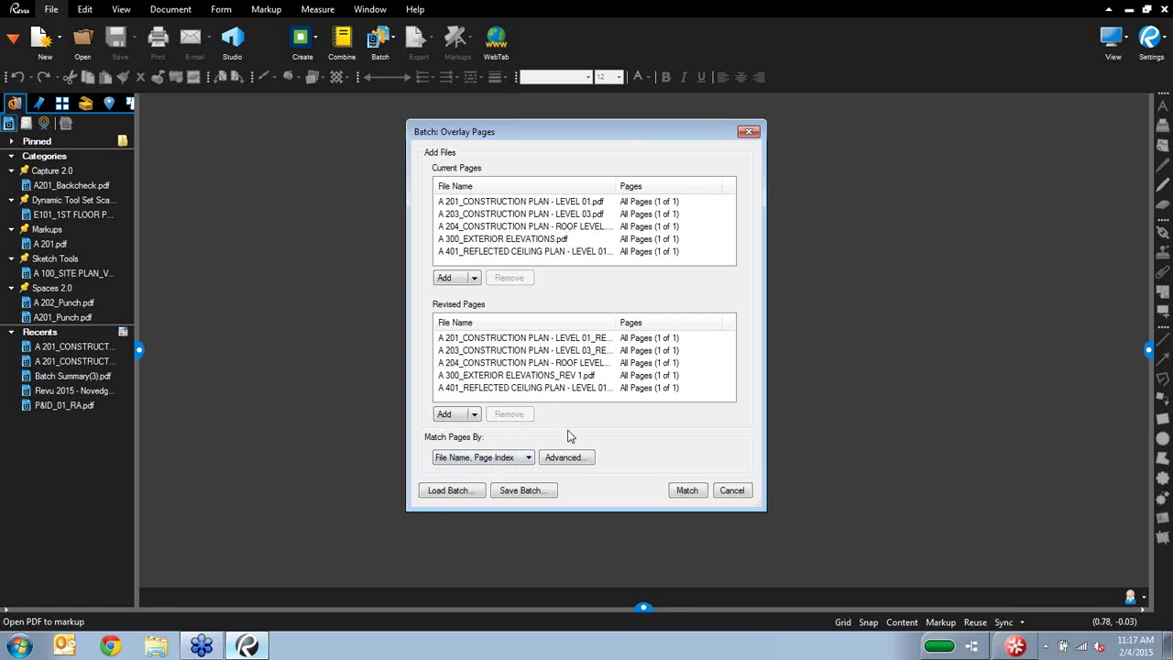
pyautogui.click(687, 490)
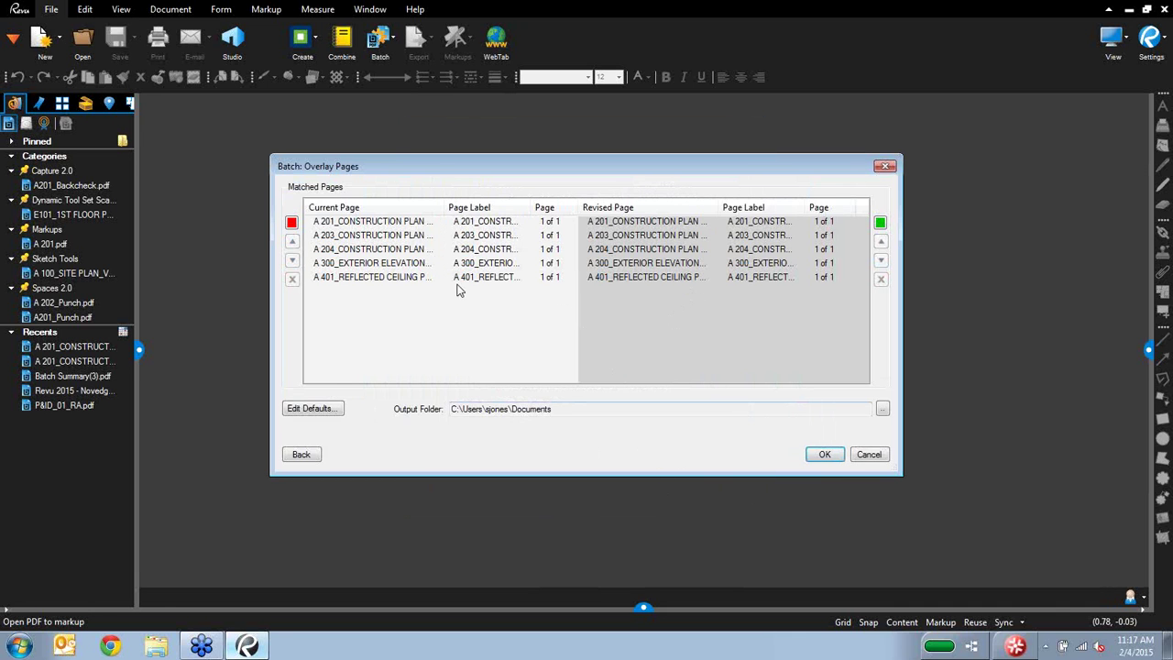
# Step: Look at the overlay colour choices for the current and the revised pages
pyautogui.click(460, 280)
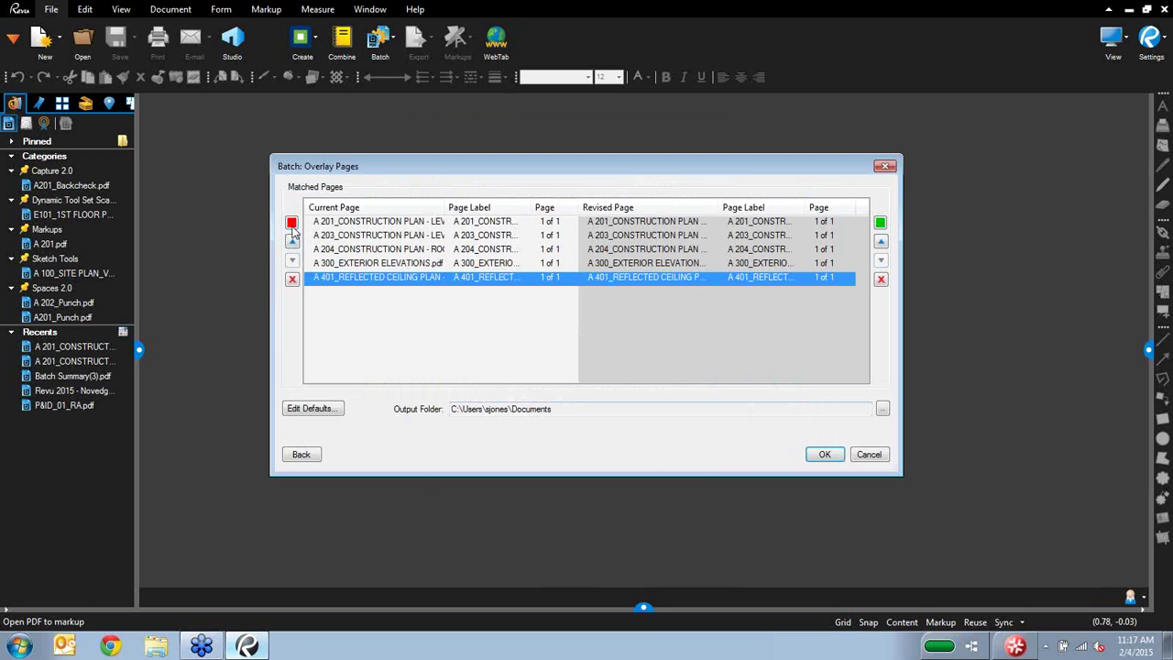
pyautogui.click(292, 224)
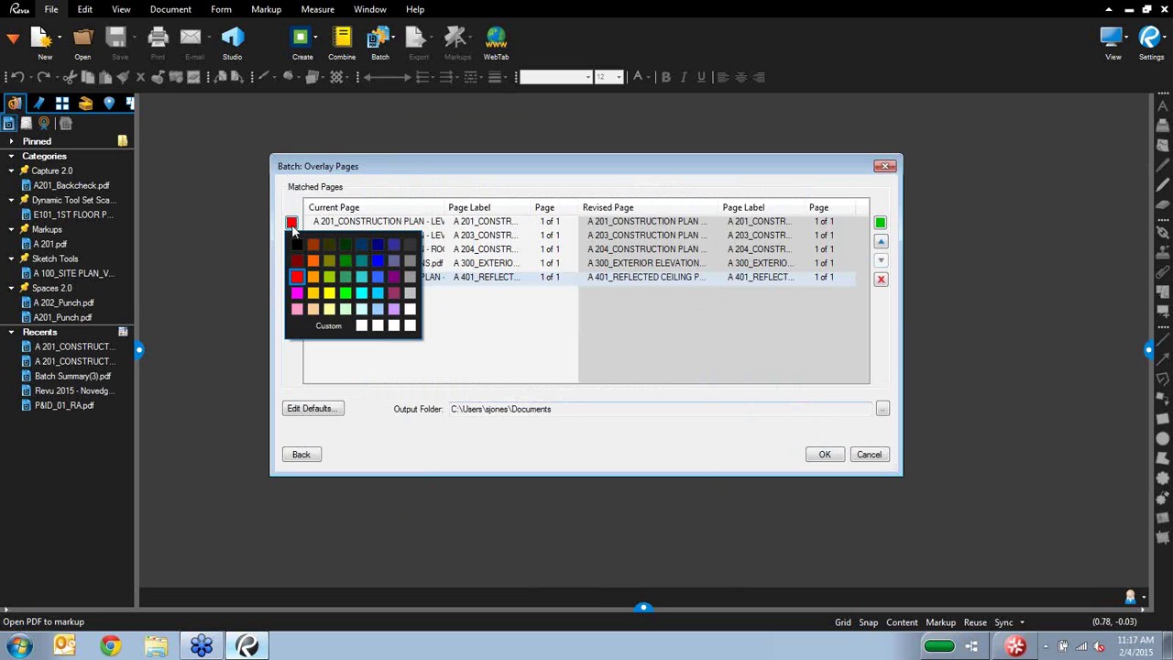
pyautogui.click(293, 217)
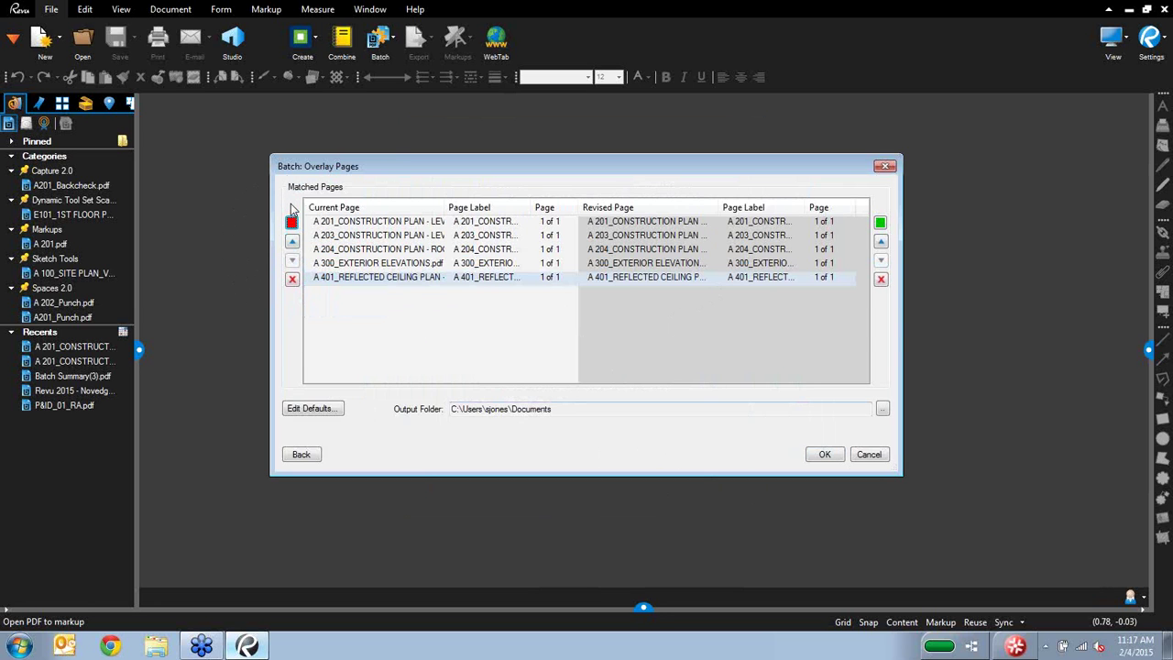
pyautogui.click(881, 225)
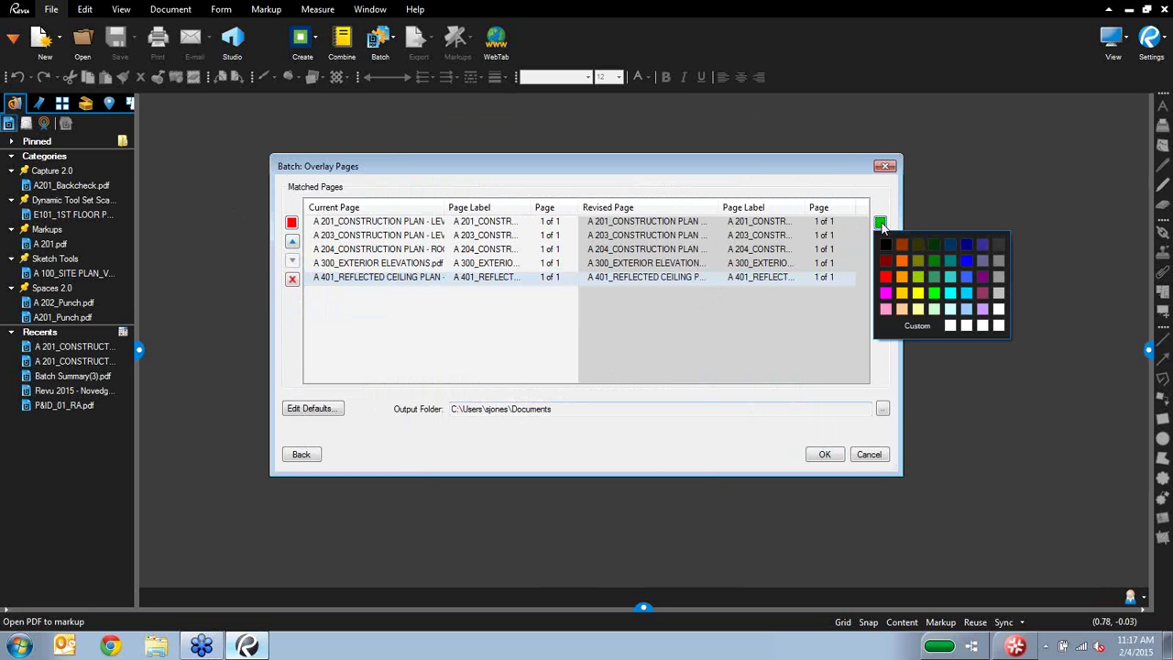
pyautogui.click(880, 207)
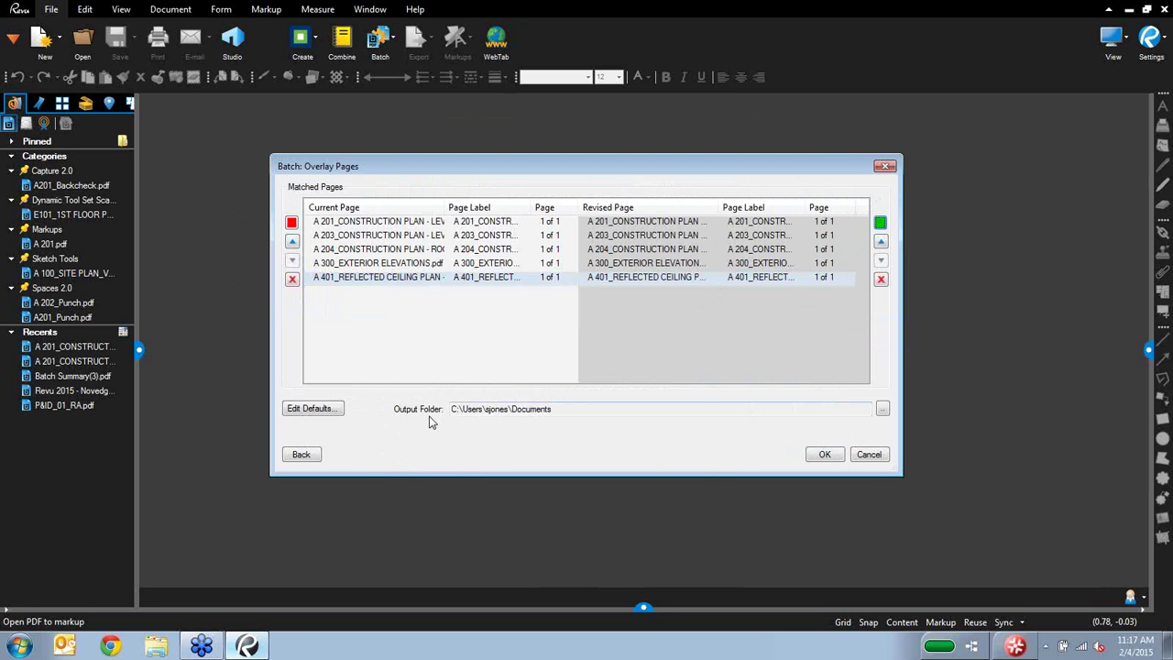
# Step: Set the output folder to Bluebeam Demo 2015\Batch Files\Batch Overlay Pages\Difference and run the page overlay
pyautogui.click(882, 408)
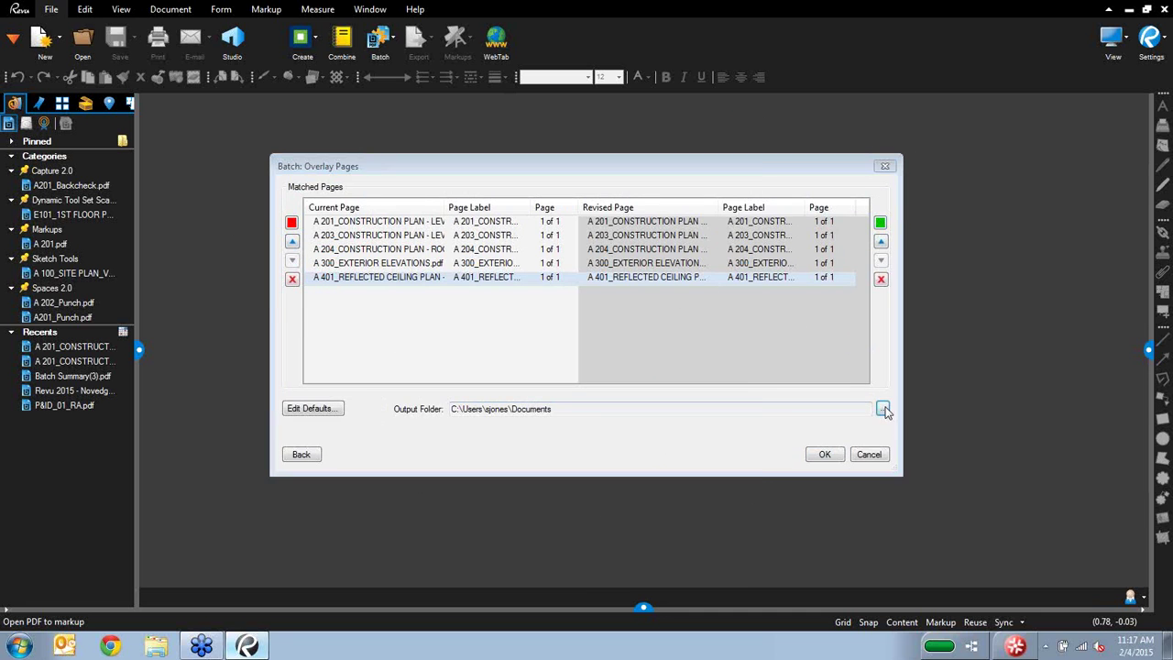
pyautogui.click(362, 291)
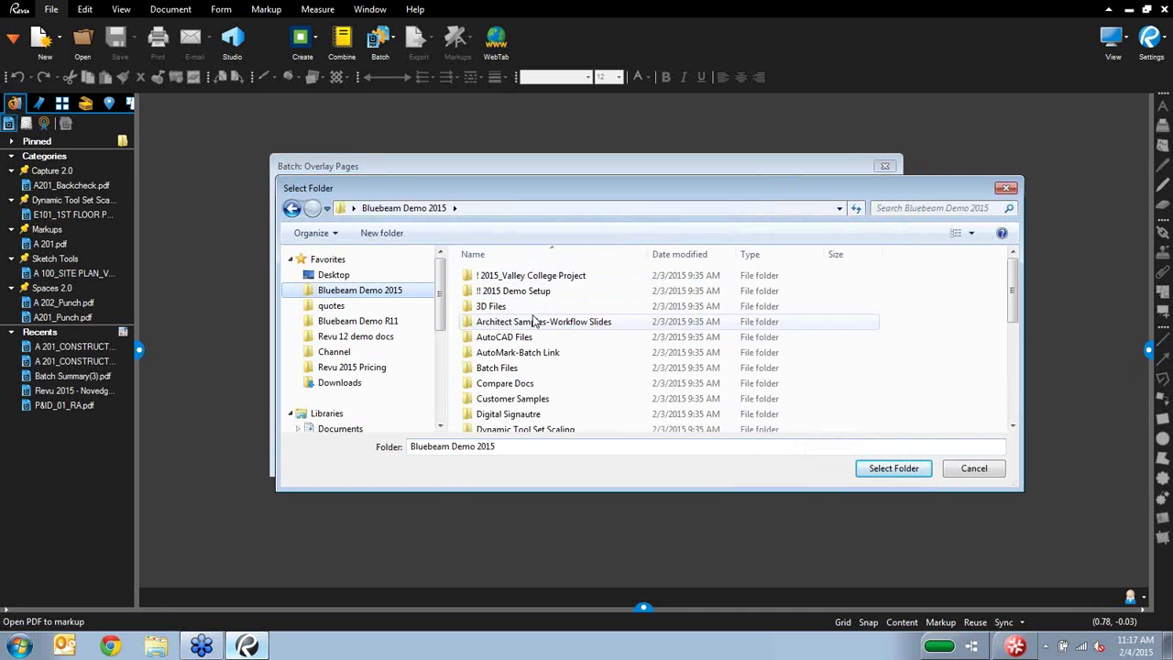
pyautogui.doubleClick(516, 368)
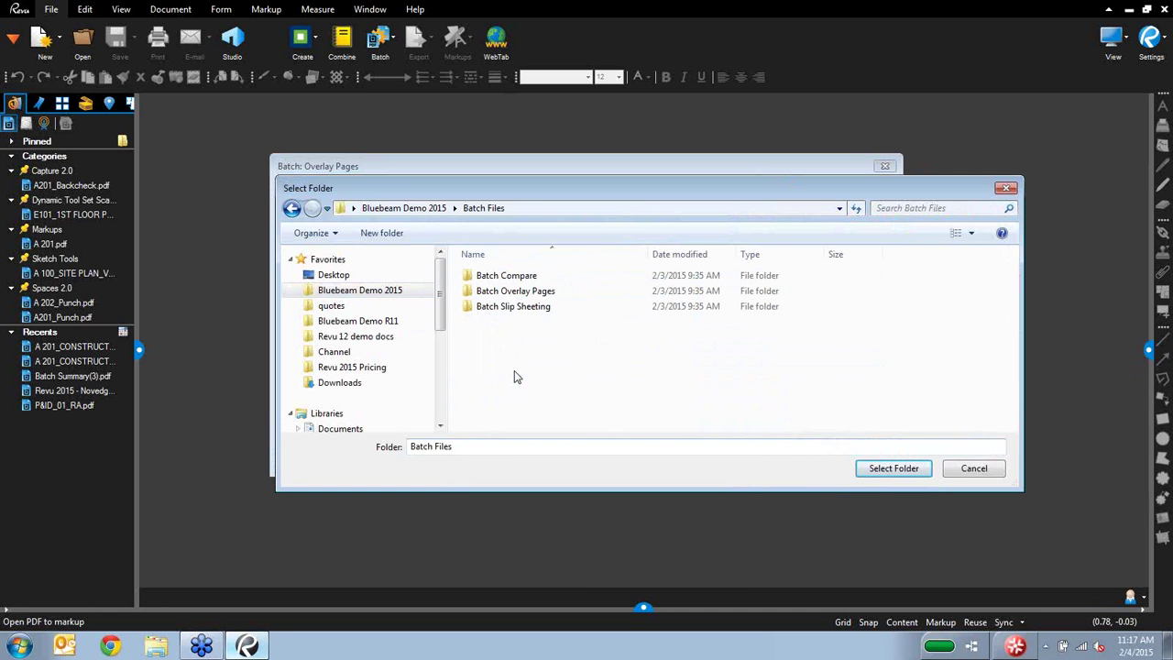
pyautogui.doubleClick(530, 291)
pyautogui.doubleClick(524, 277)
pyautogui.click(895, 469)
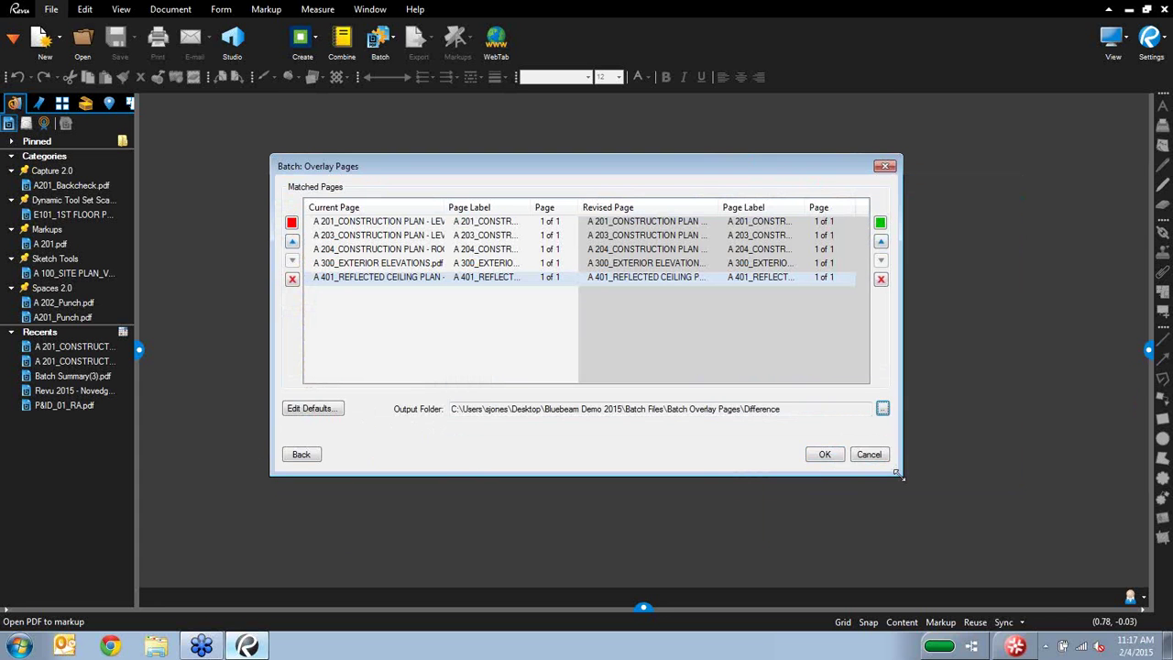
pyautogui.click(827, 455)
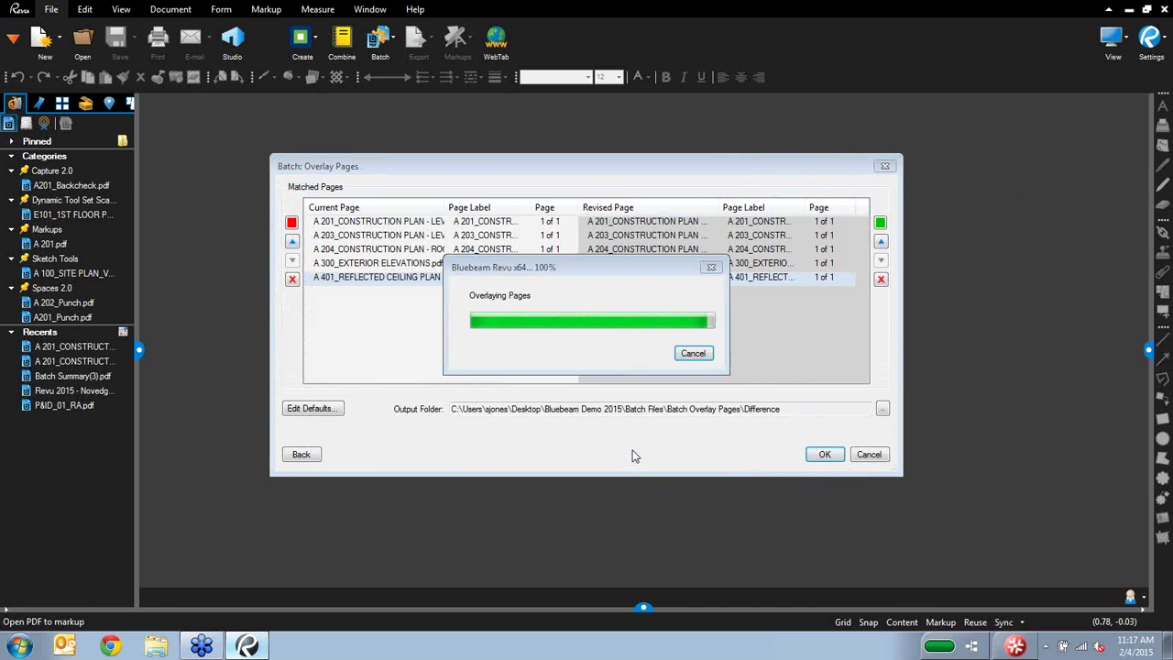
# Step: Review and collapse the overlaid pages in the summary, and create a PDF report named Batch Summary
pyautogui.click(390, 183)
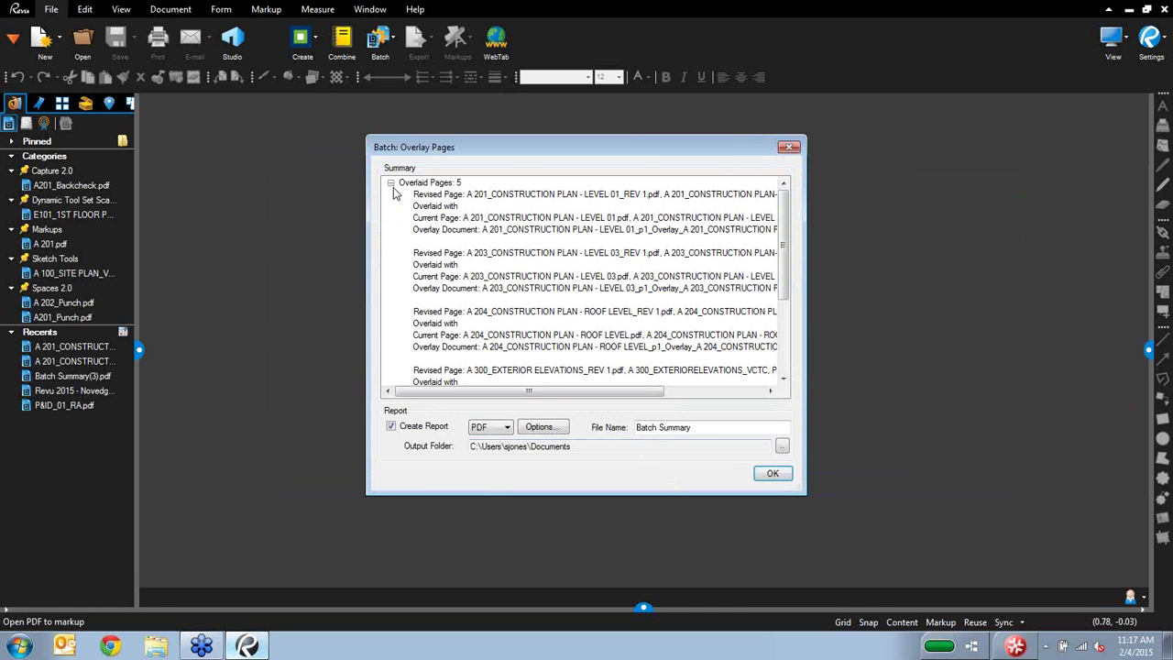
pyautogui.click(391, 184)
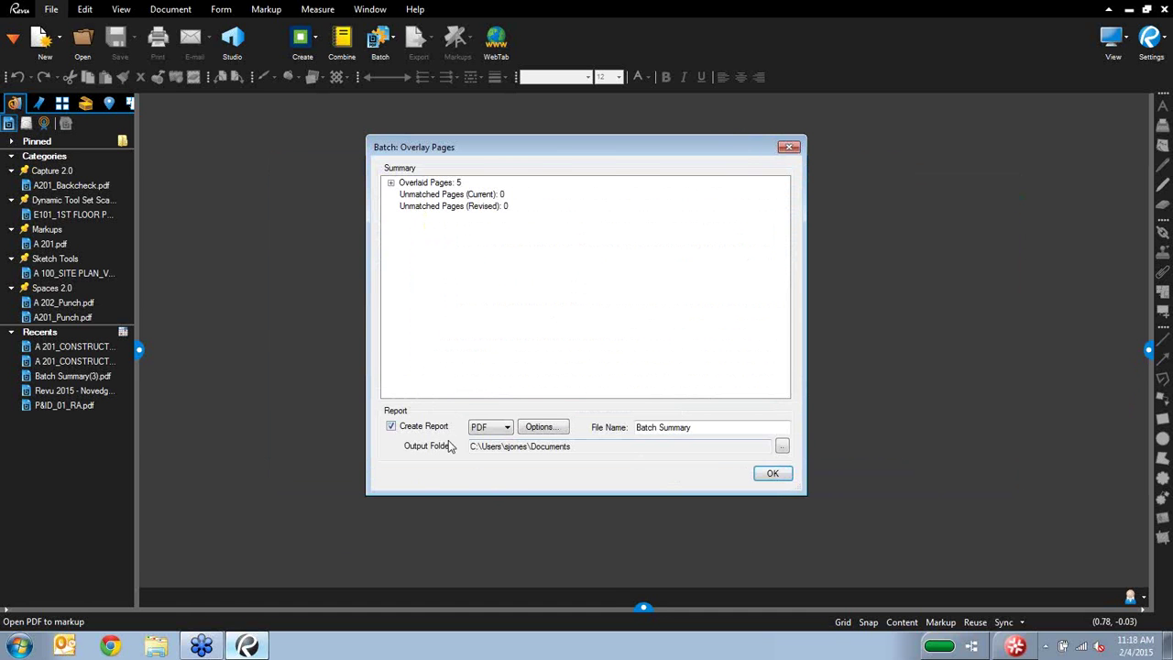
pyautogui.click(772, 474)
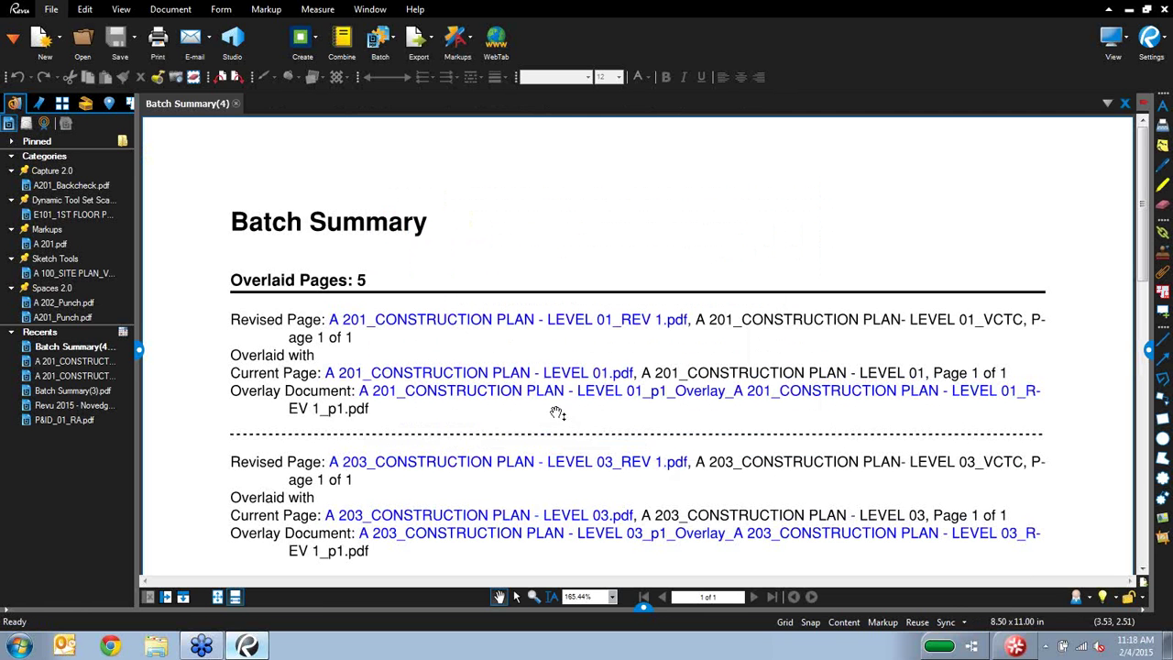
# Step: Open the revised and current A 201_CONSTRUCTION PLAN - LEVEL 01 drawings from the batch summary, returning to the summary after each
pyautogui.click(548, 321)
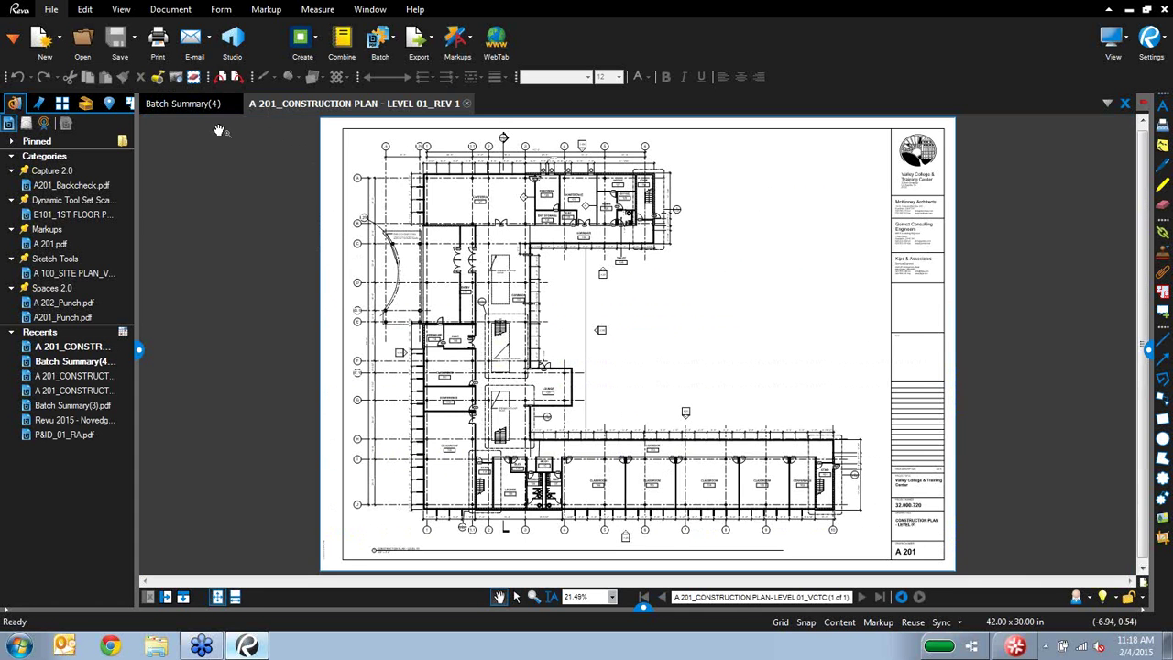
pyautogui.click(188, 104)
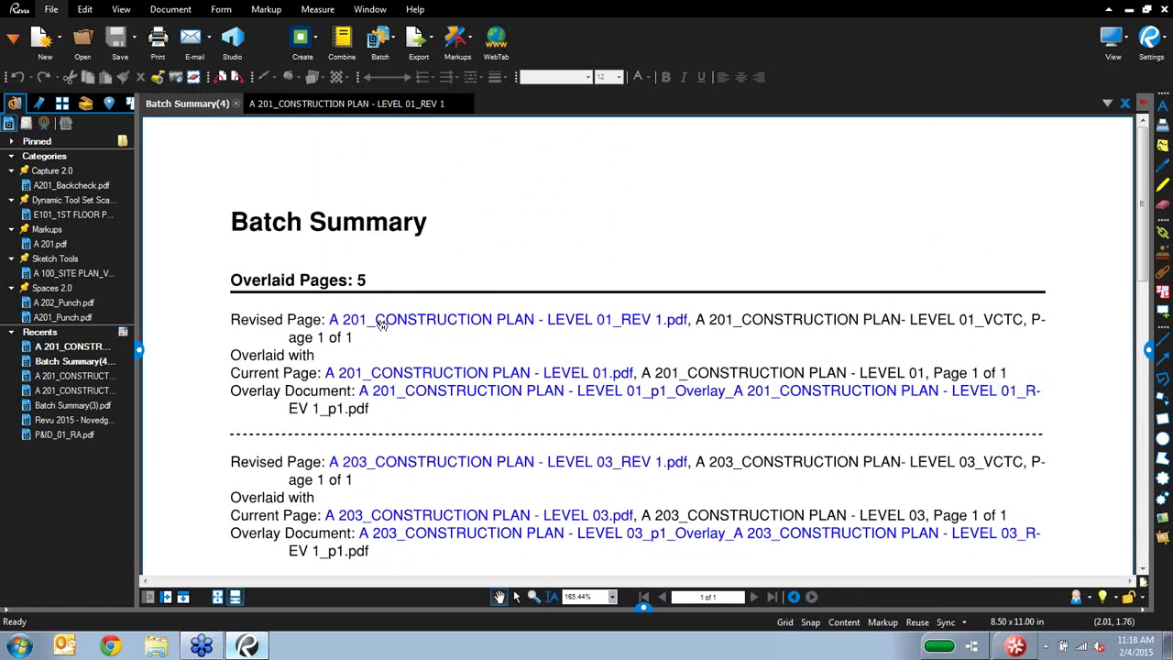
pyautogui.click(422, 374)
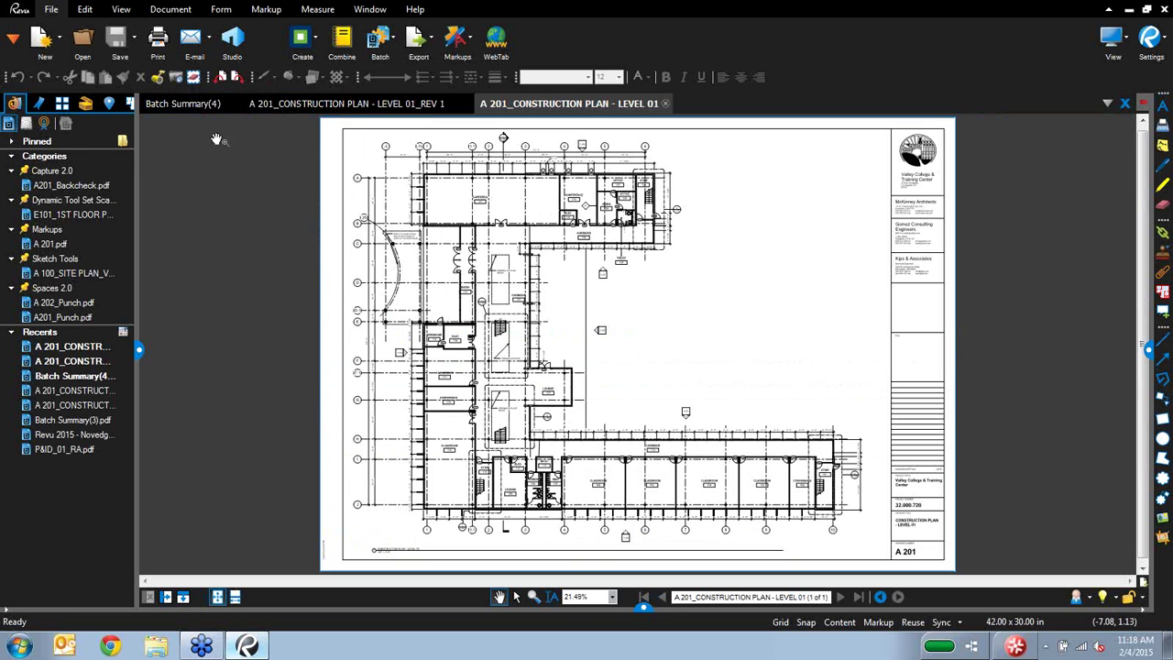
pyautogui.click(188, 103)
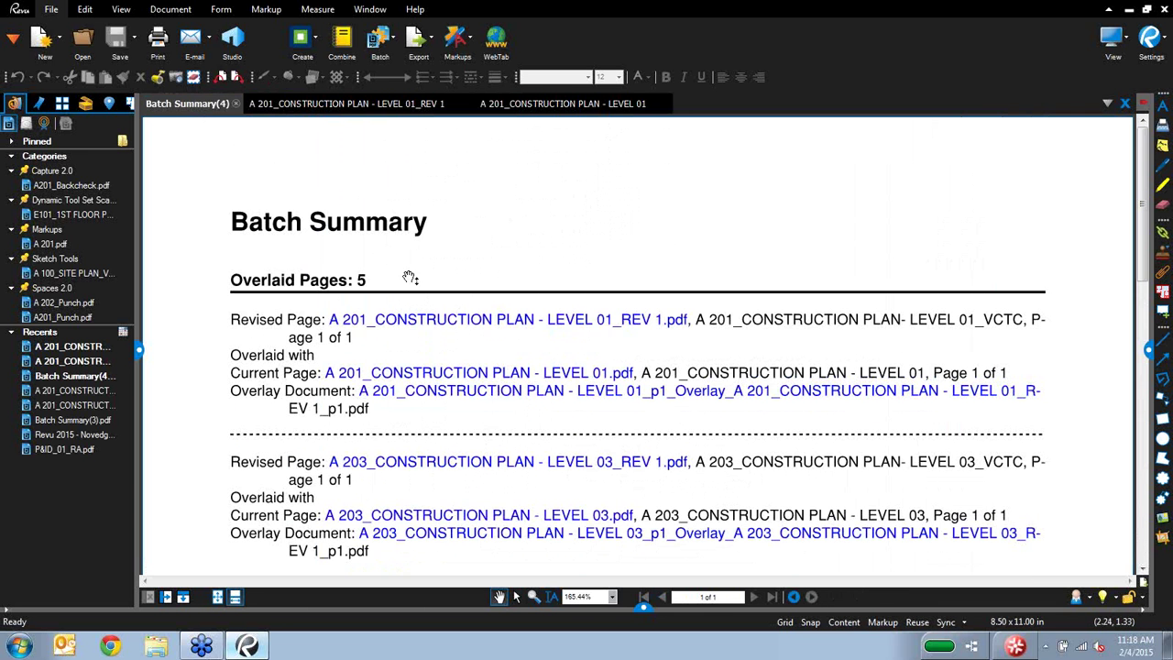
# Step: Open the A 201 LEVEL 01 overlay document from the batch summary and inspect the differences around PREP/DISH 122 and DRY STORAGE 124
pyautogui.click(471, 394)
pyautogui.scroll(4, 568, 177)
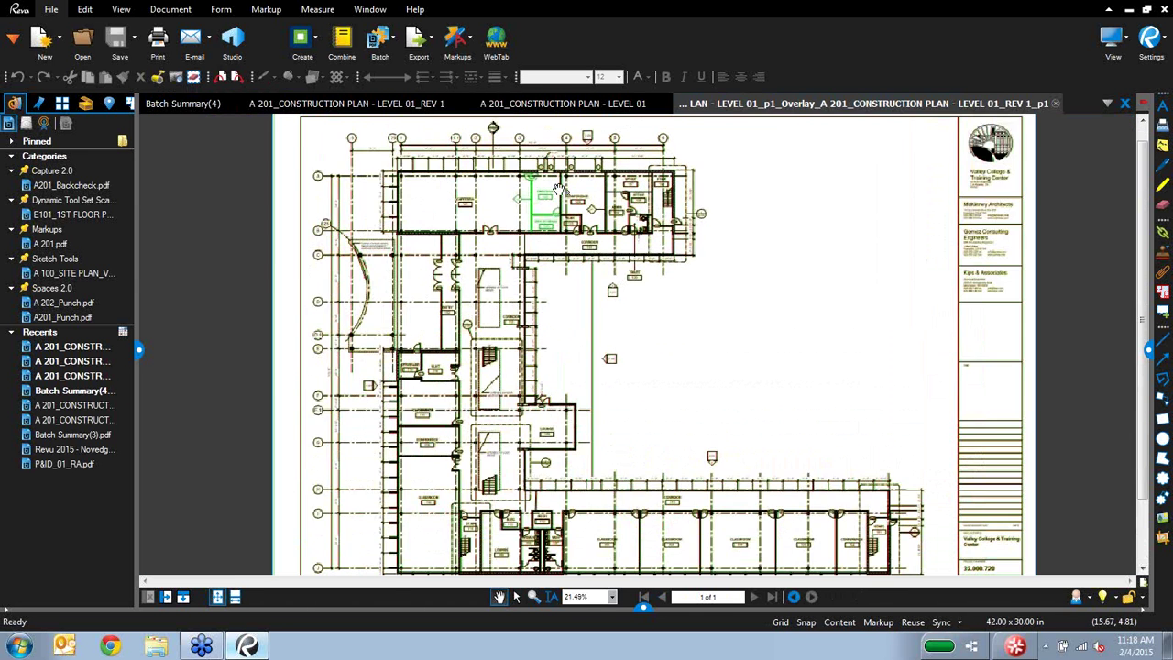
pyautogui.scroll(5, 568, 177)
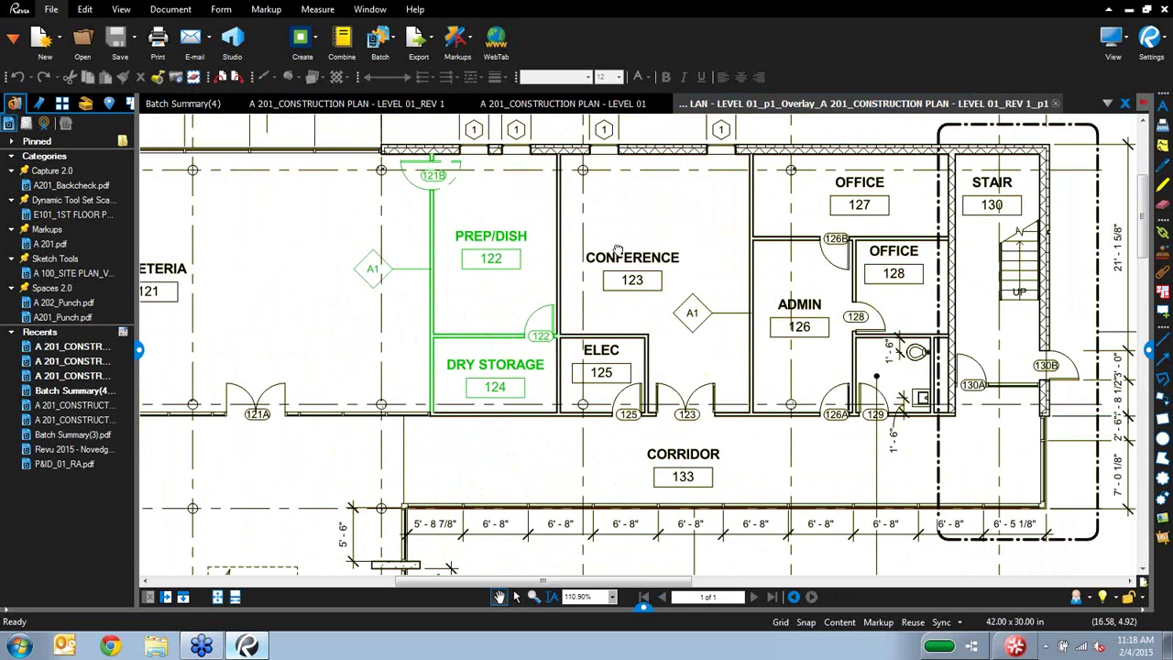
pyautogui.scroll(3, 619, 251)
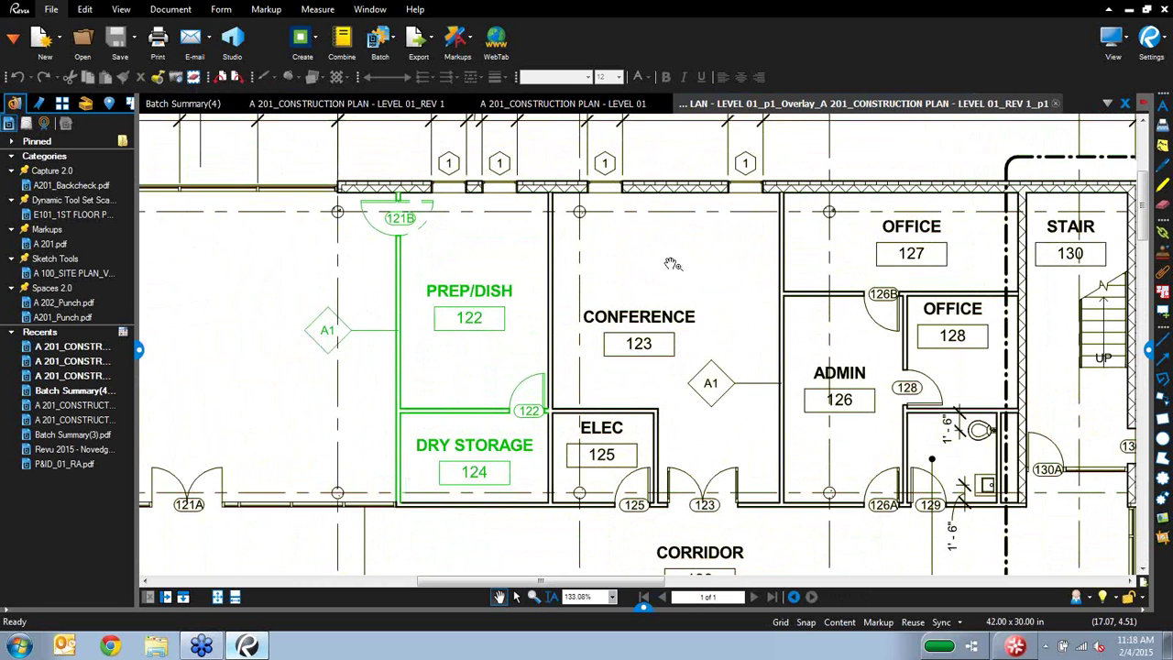
# Step: Show the overlay document's layers and toggle each A 201 construction plan layer off and on to view the current and revised drawings separately
pyautogui.click(13, 37)
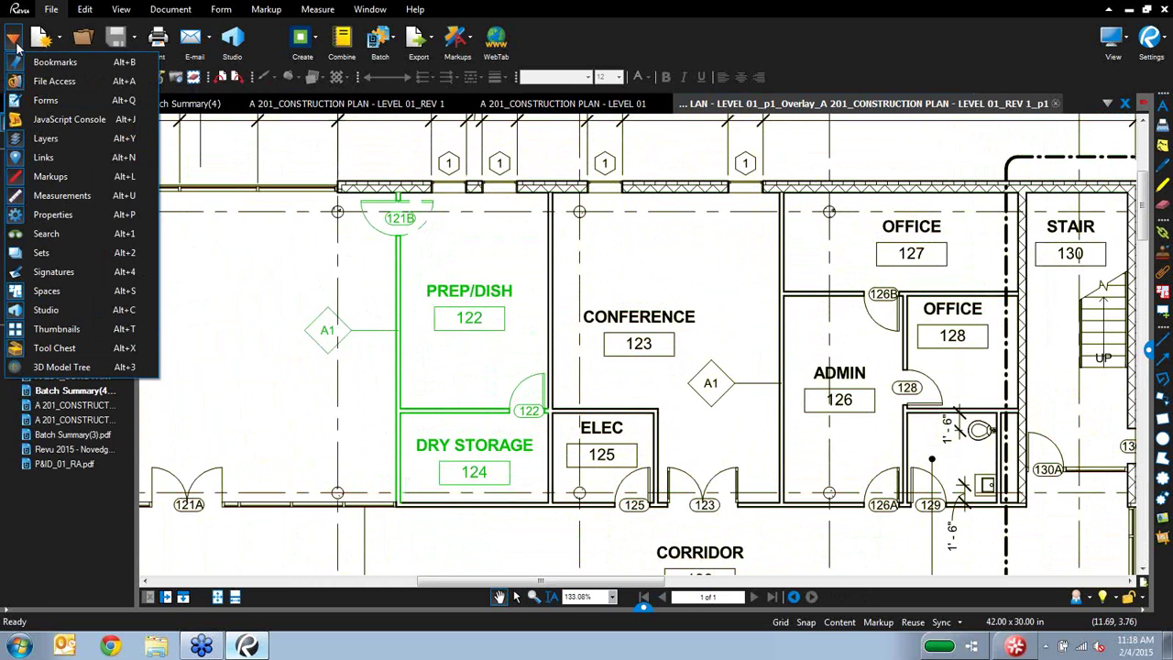
pyautogui.click(70, 139)
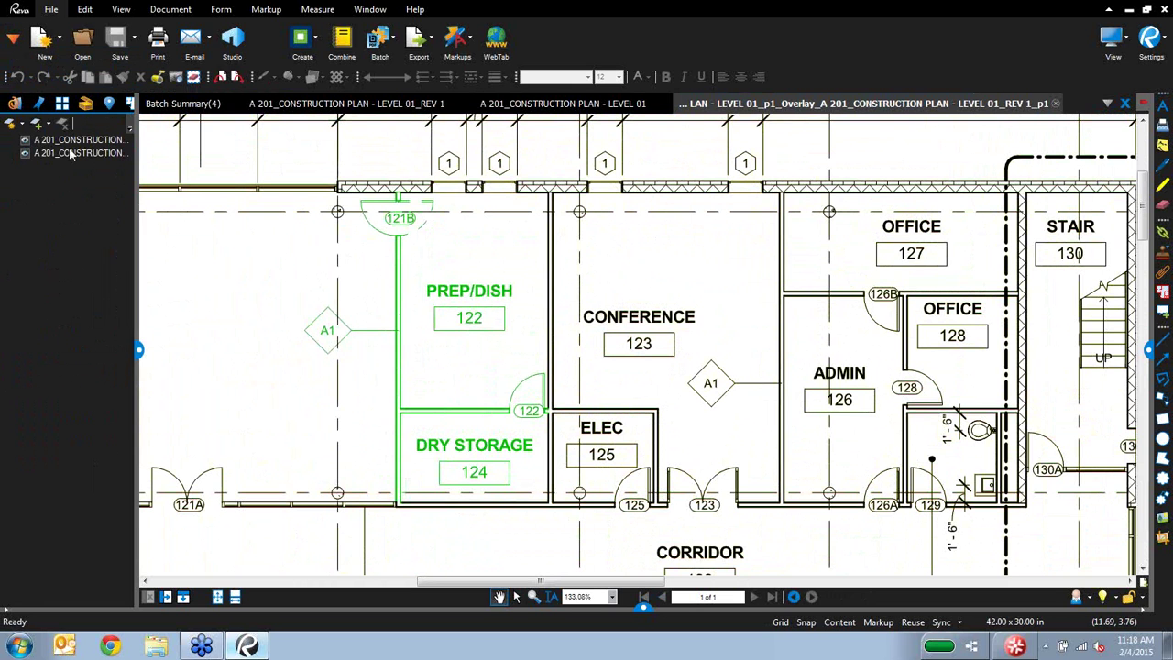
pyautogui.click(25, 155)
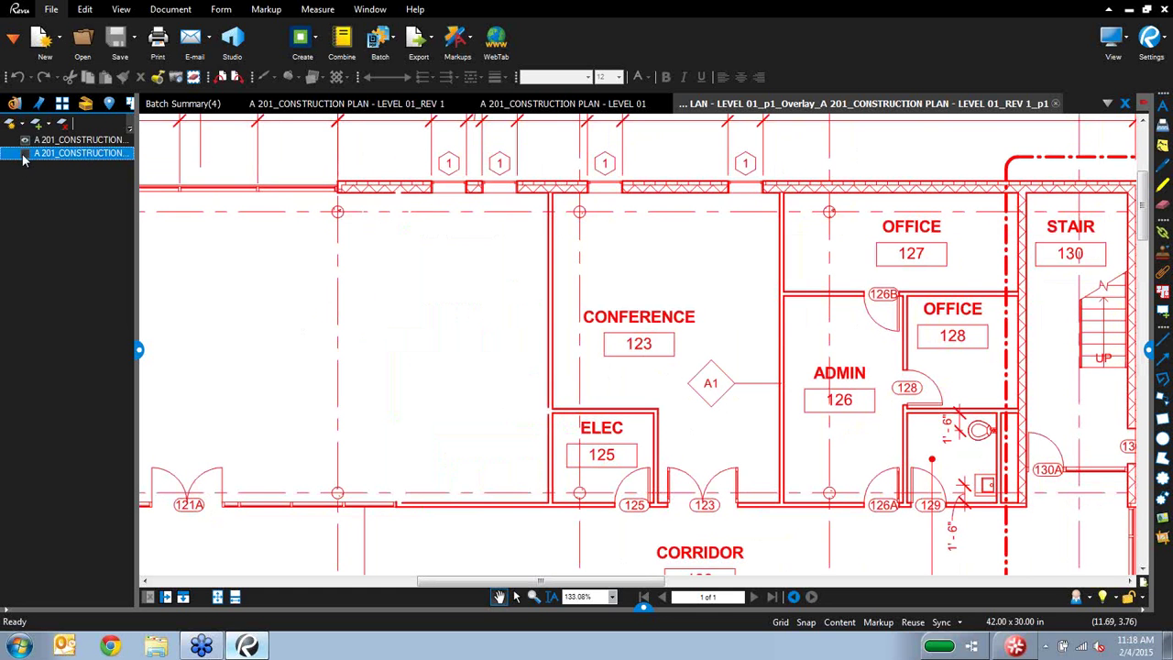
pyautogui.click(25, 155)
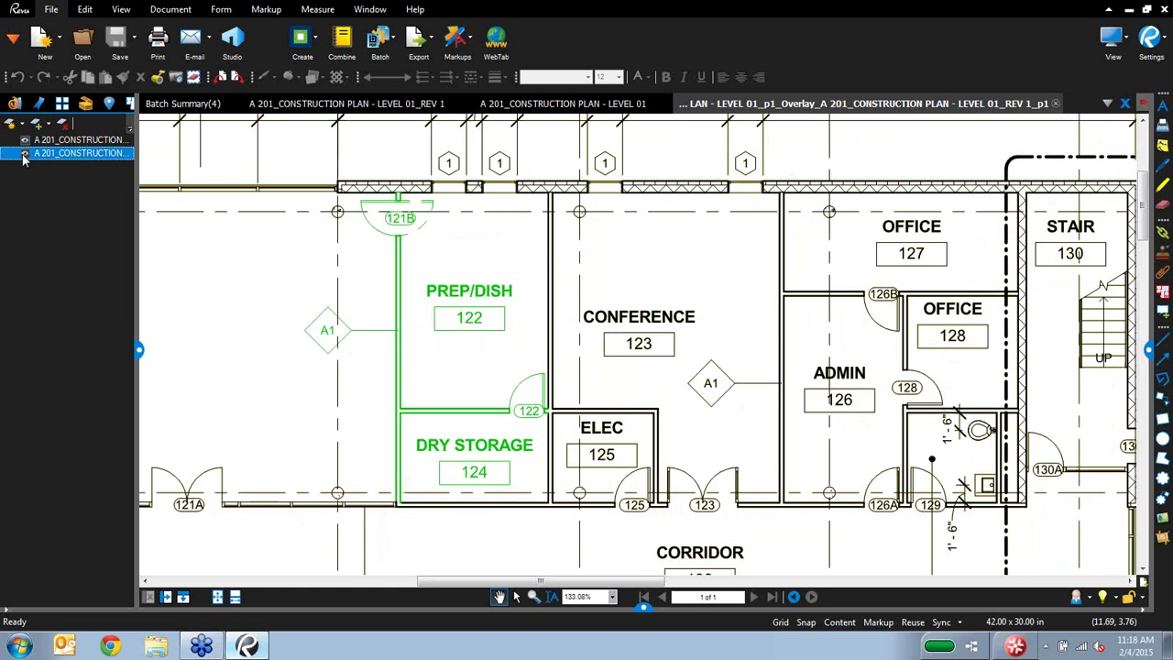
pyautogui.click(25, 141)
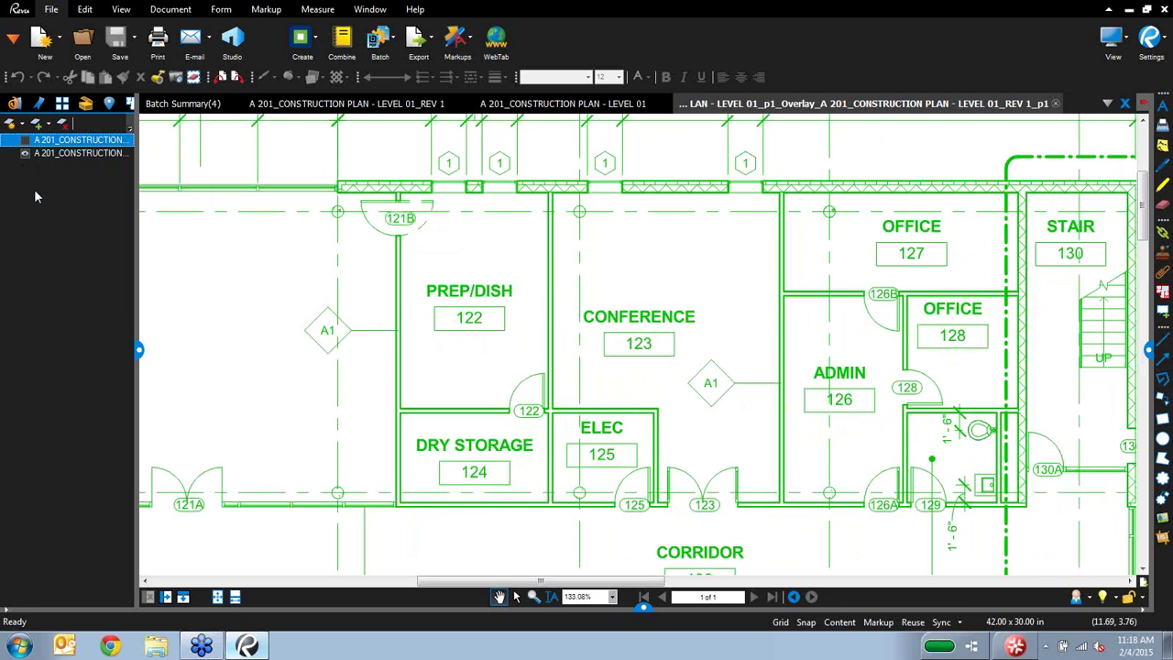
pyautogui.click(25, 140)
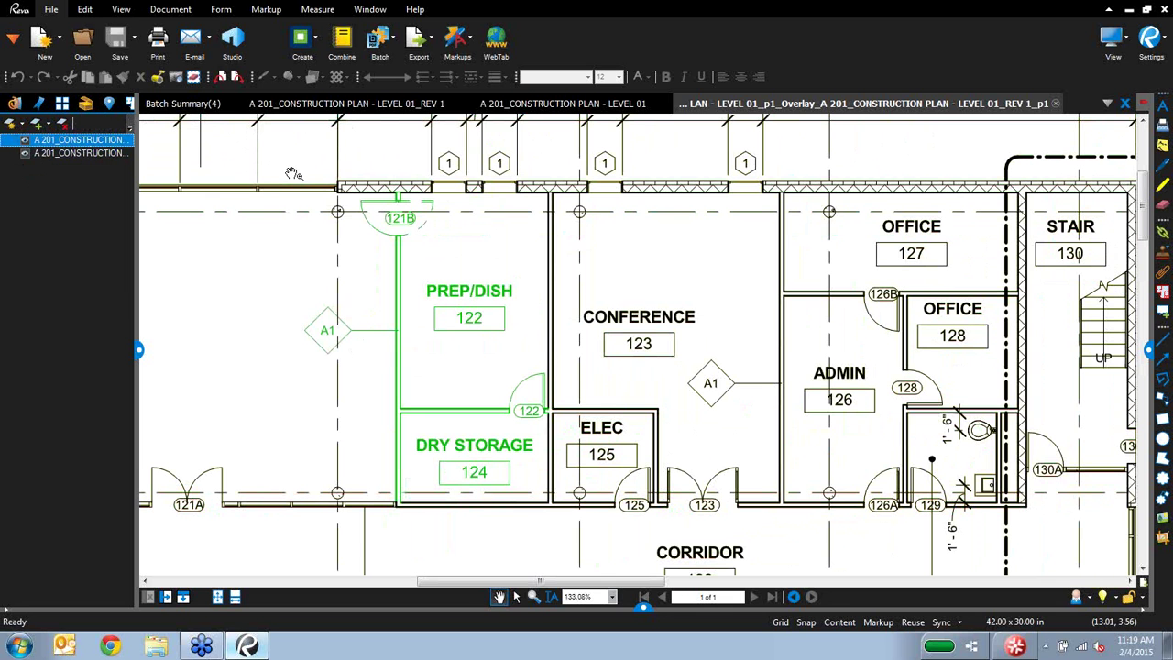
# Step: Close all the open A 201 drawings and the overlay document, including the batch summary
pyautogui.click(180, 104)
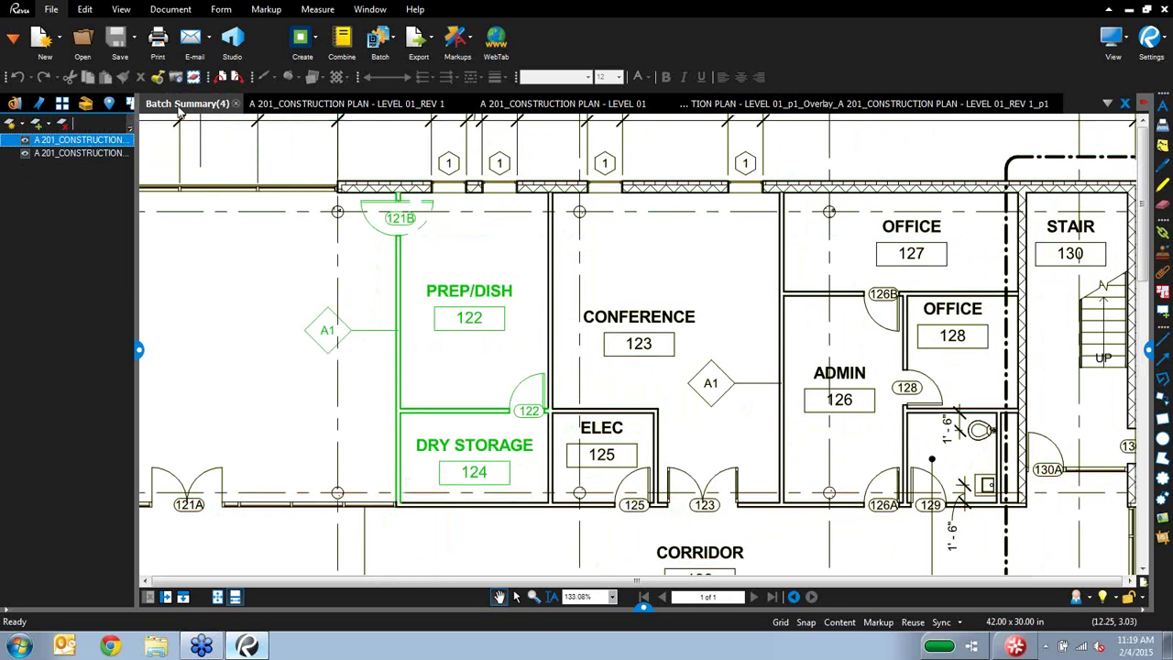
pyautogui.rightClick(180, 106)
pyautogui.click(259, 173)
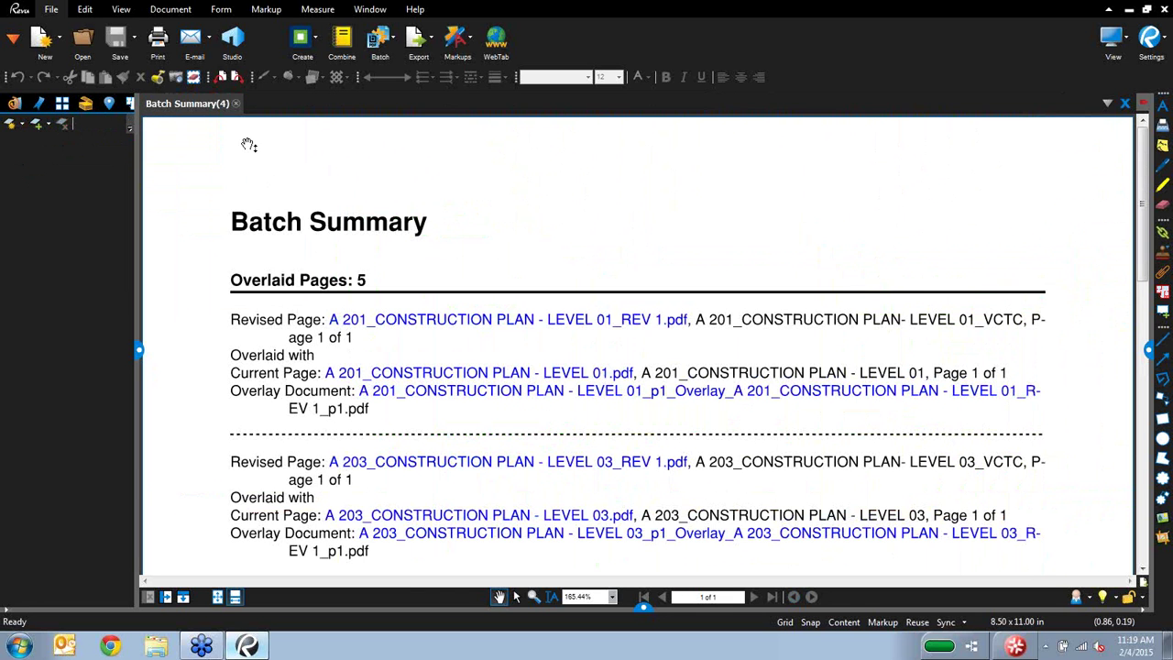
pyautogui.click(236, 105)
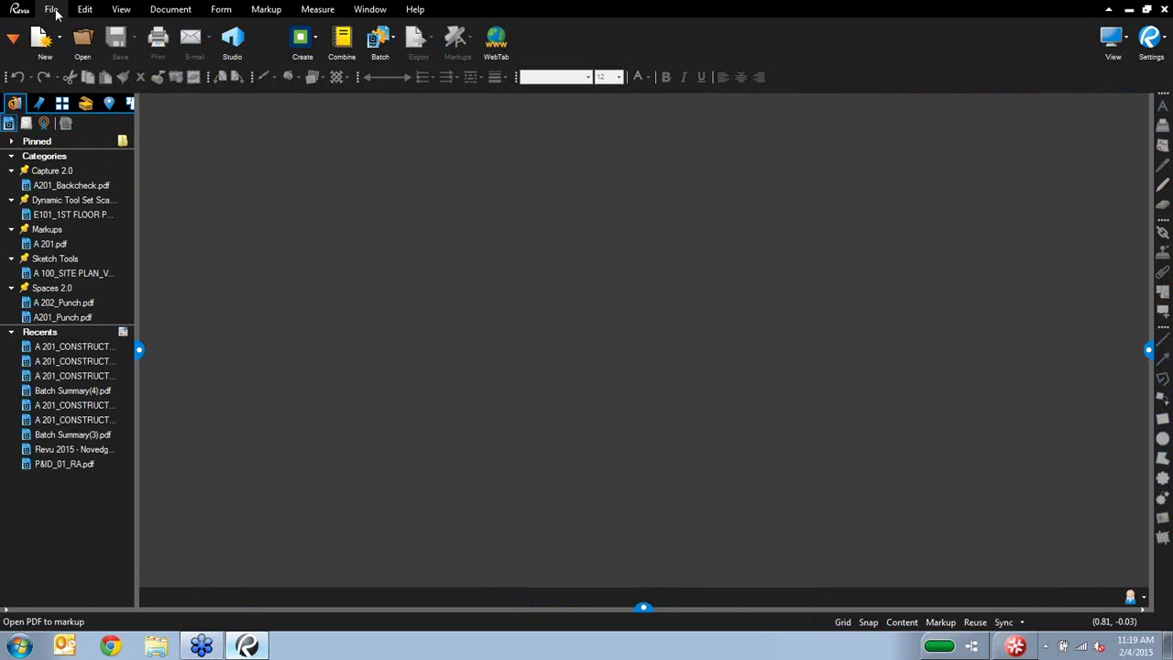
# Step: Start a batch Compare Documents and add the Batch Files\Batch Compare\Originals folder as the current pages
pyautogui.click(379, 38)
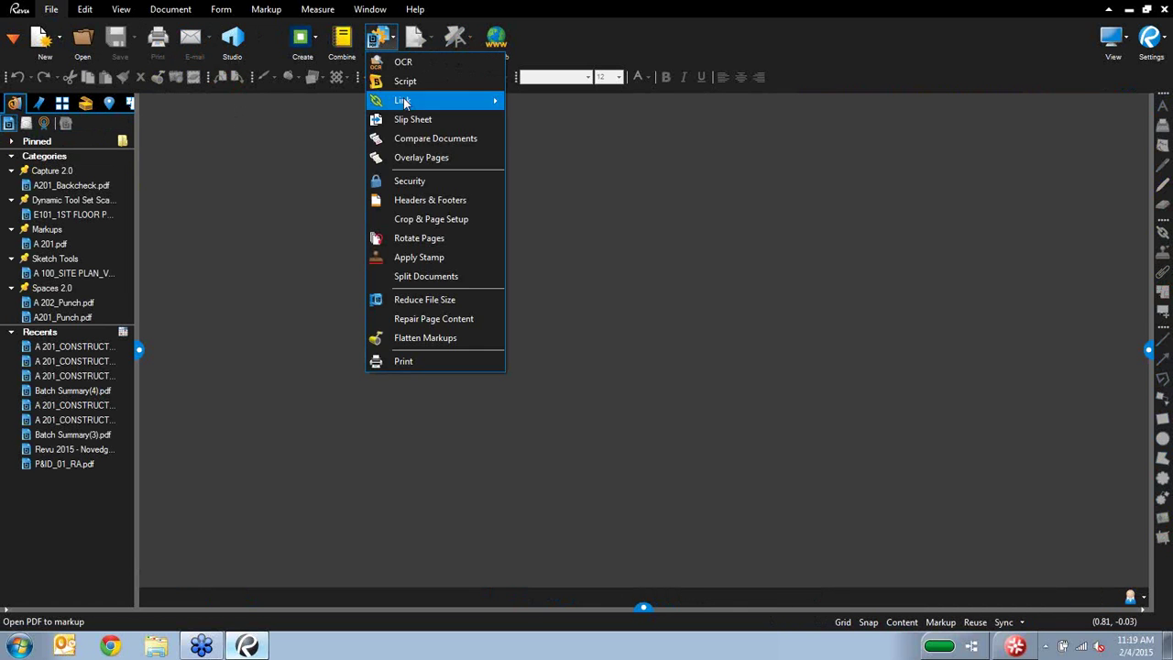
pyautogui.click(450, 142)
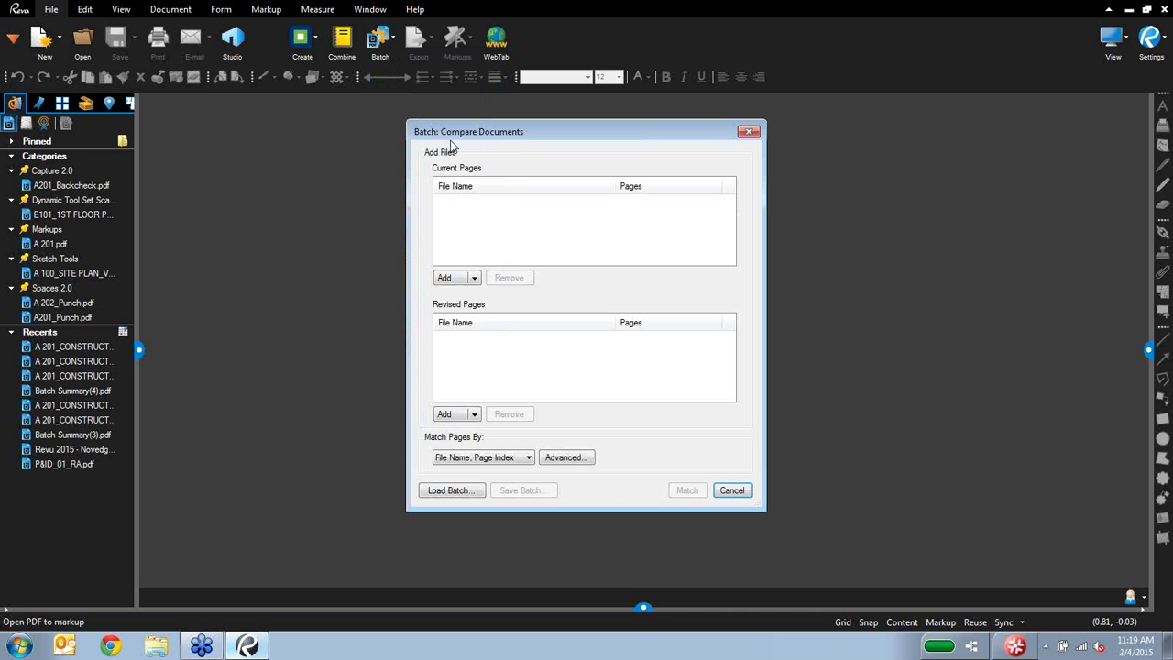
pyautogui.click(475, 277)
pyautogui.click(476, 323)
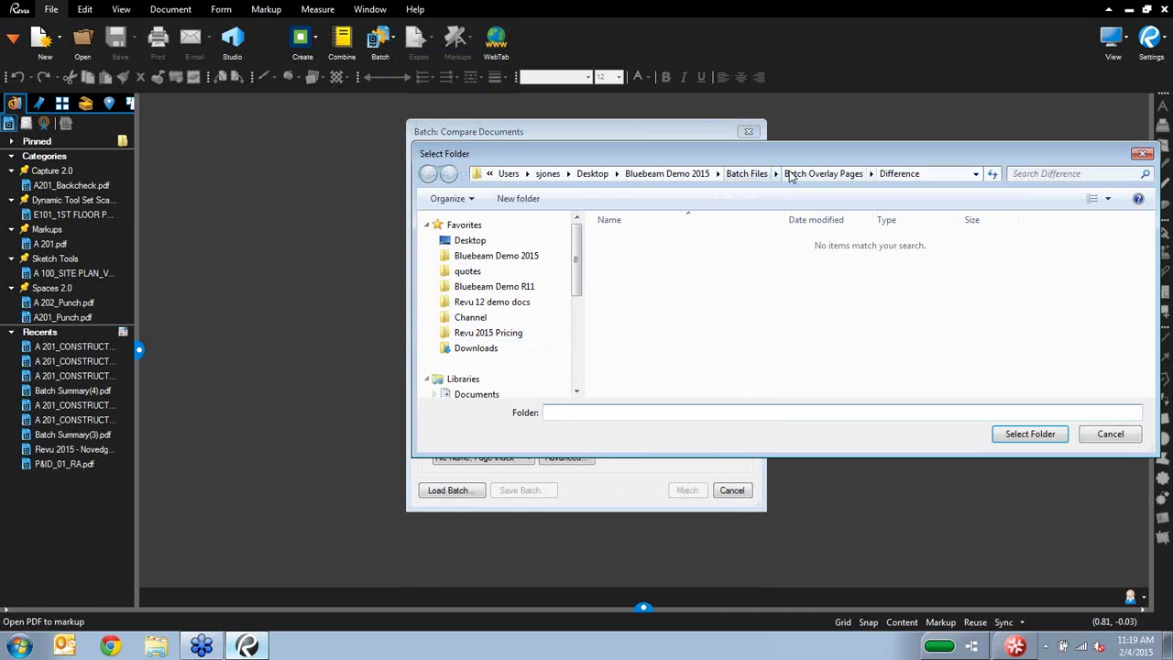
pyautogui.click(746, 173)
pyautogui.click(682, 242)
pyautogui.click(686, 255)
pyautogui.doubleClick(660, 241)
pyautogui.doubleClick(676, 257)
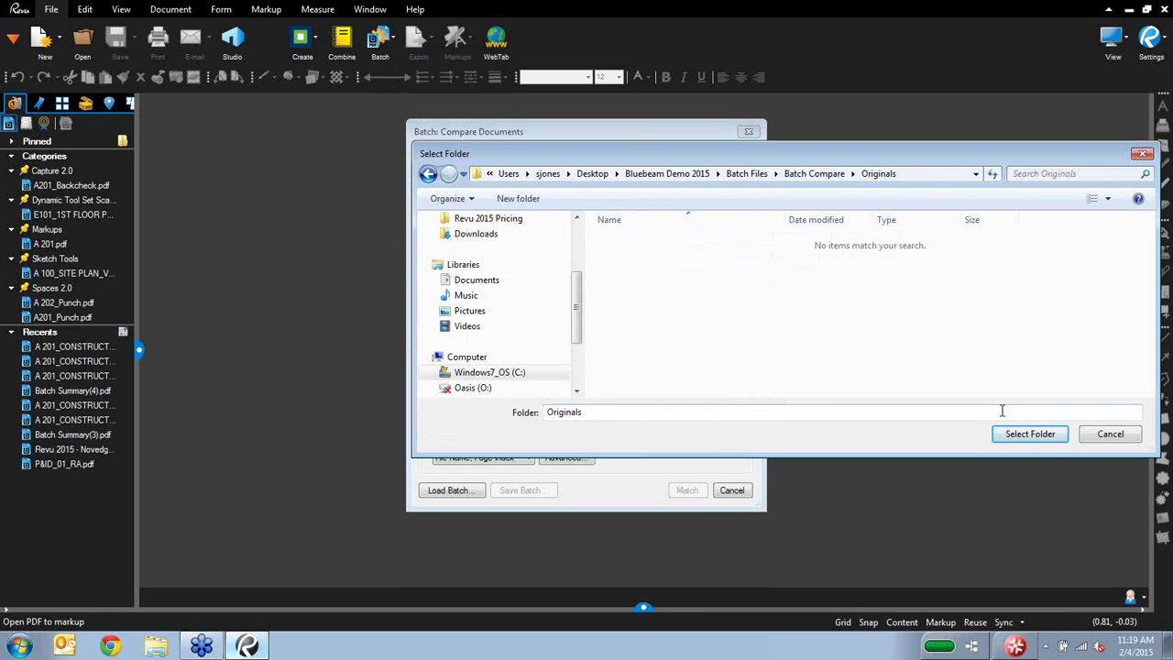
pyautogui.click(1035, 435)
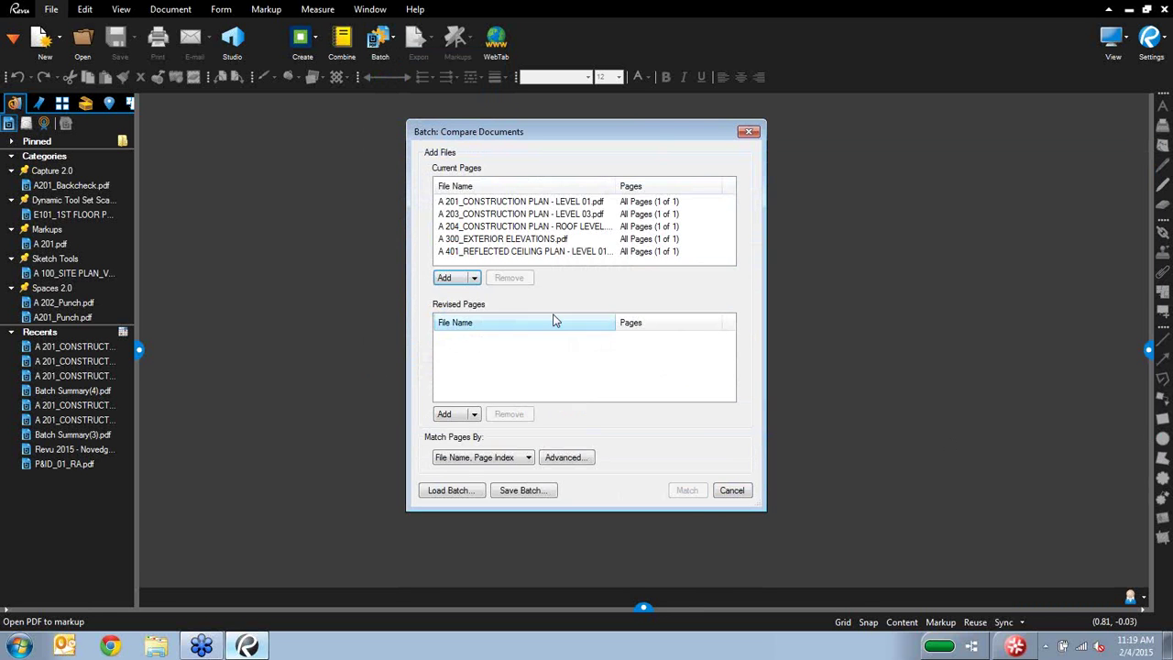
# Step: Add the Batch Files\Batch Compare\Revisions folder as the revised pages of the batch comparison
pyautogui.click(474, 418)
pyautogui.click(425, 463)
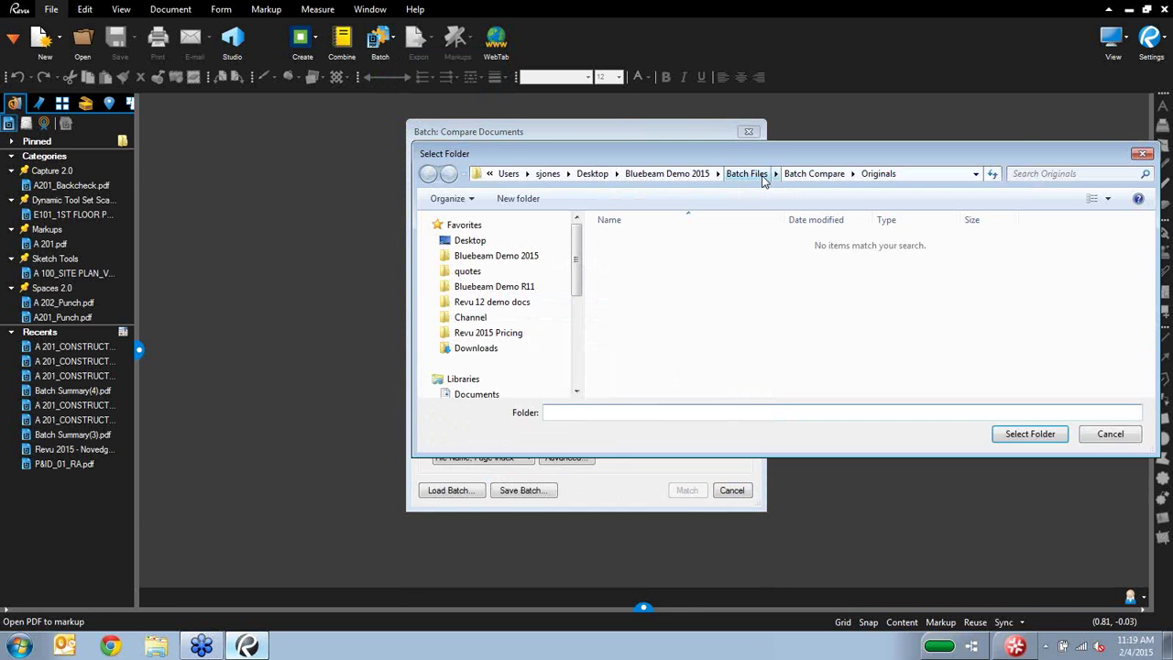
pyautogui.click(790, 176)
pyautogui.doubleClick(633, 273)
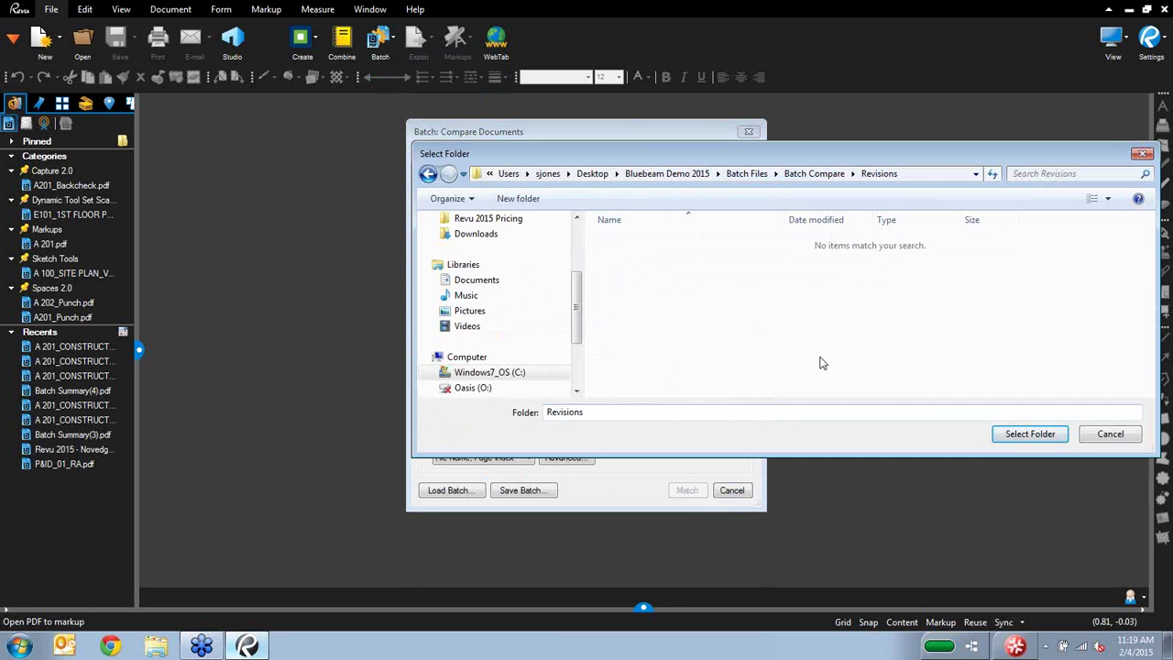
pyautogui.click(1009, 435)
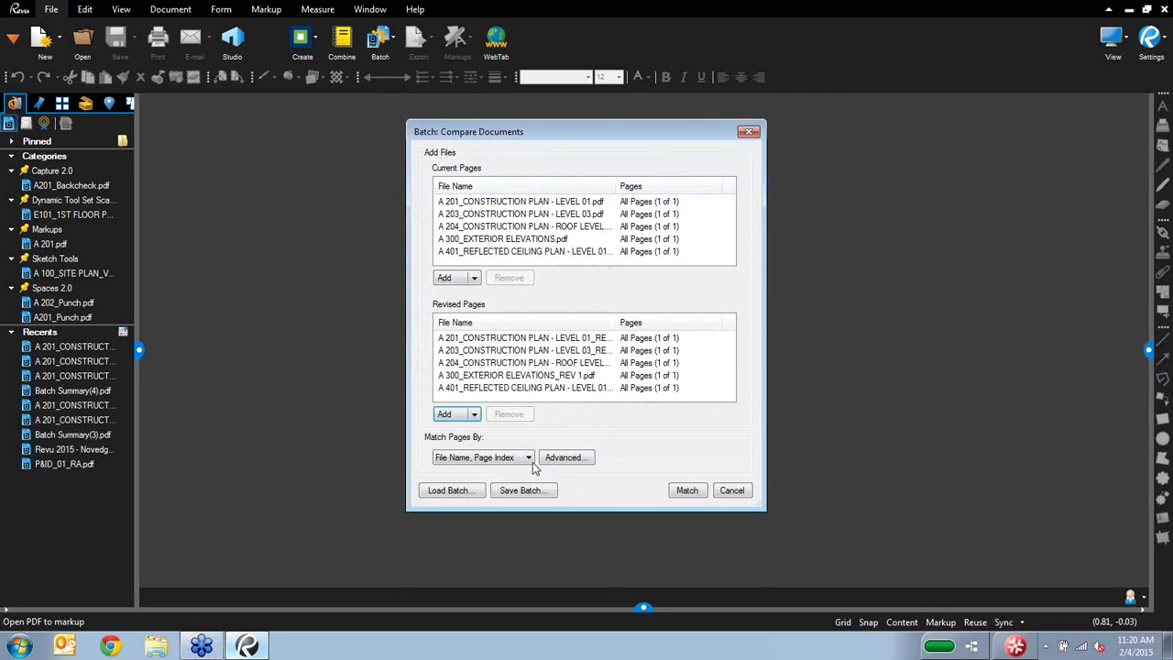
# Step: Match the current and revised pages by File Name, Page Index
pyautogui.click(529, 461)
pyautogui.click(634, 462)
pyautogui.click(687, 490)
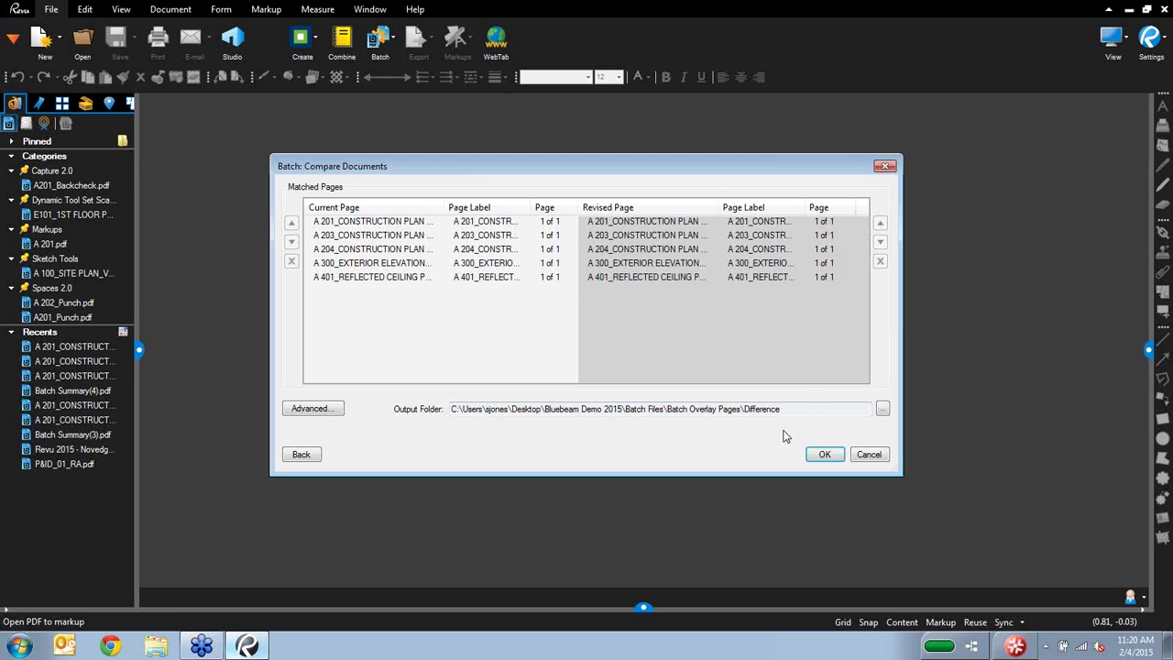
# Step: Set the output folder to Bluebeam Demo 2015\Batch Files\Batch Compare\Difference and run the document comparison
pyautogui.click(883, 409)
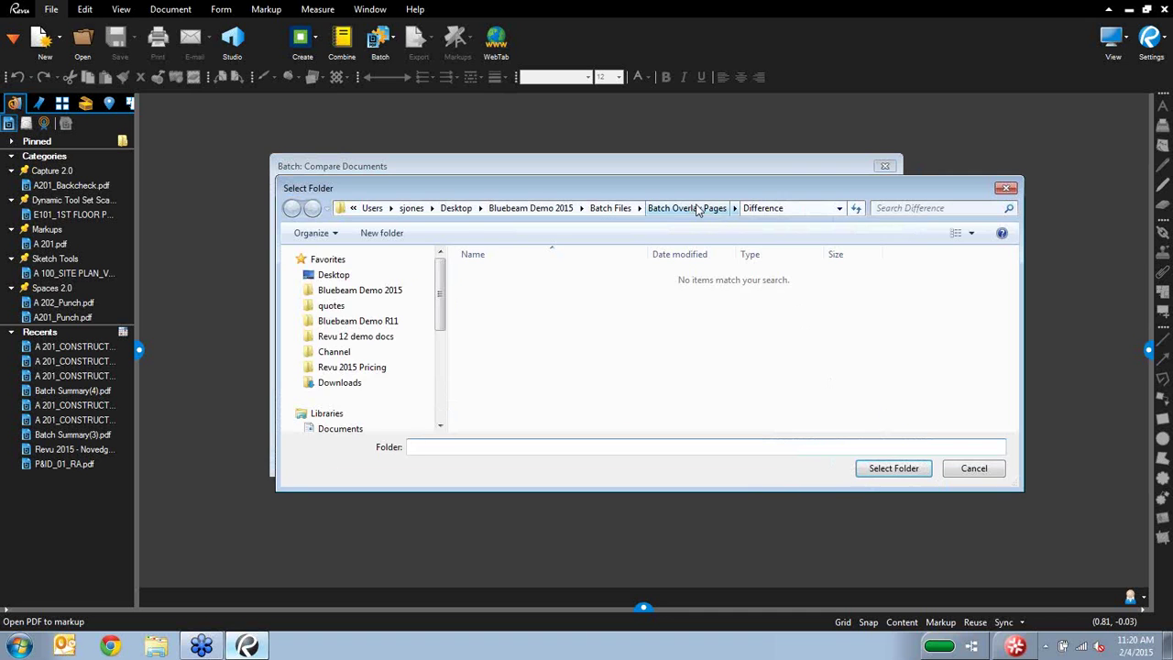
pyautogui.click(623, 208)
pyautogui.doubleClick(507, 275)
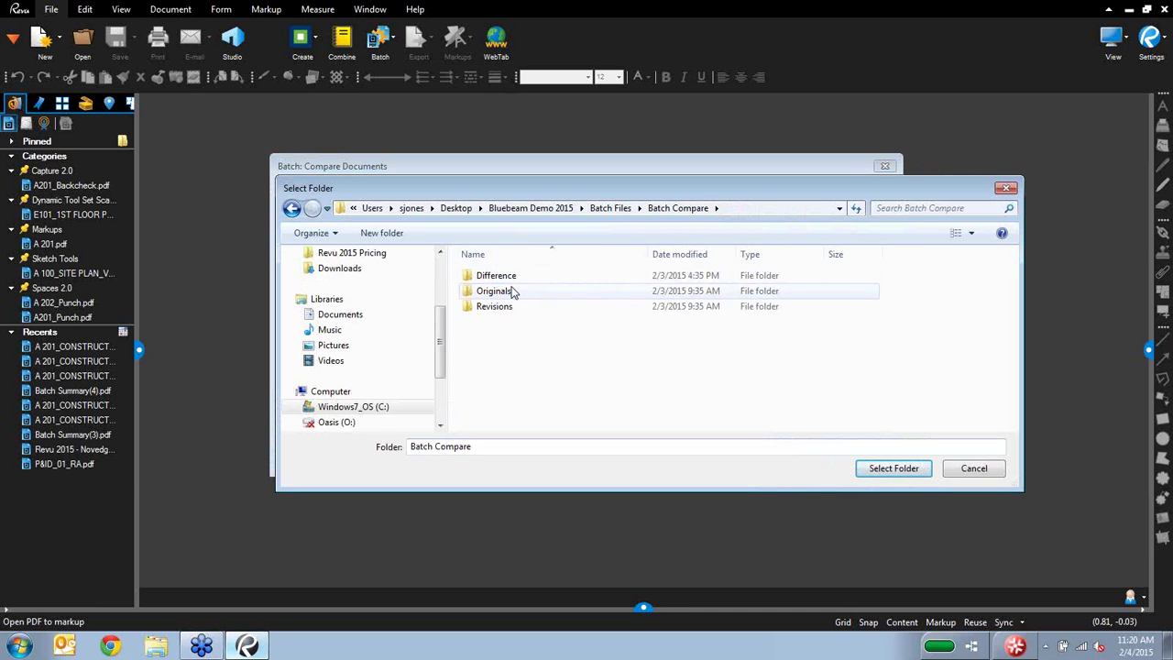
pyautogui.doubleClick(513, 278)
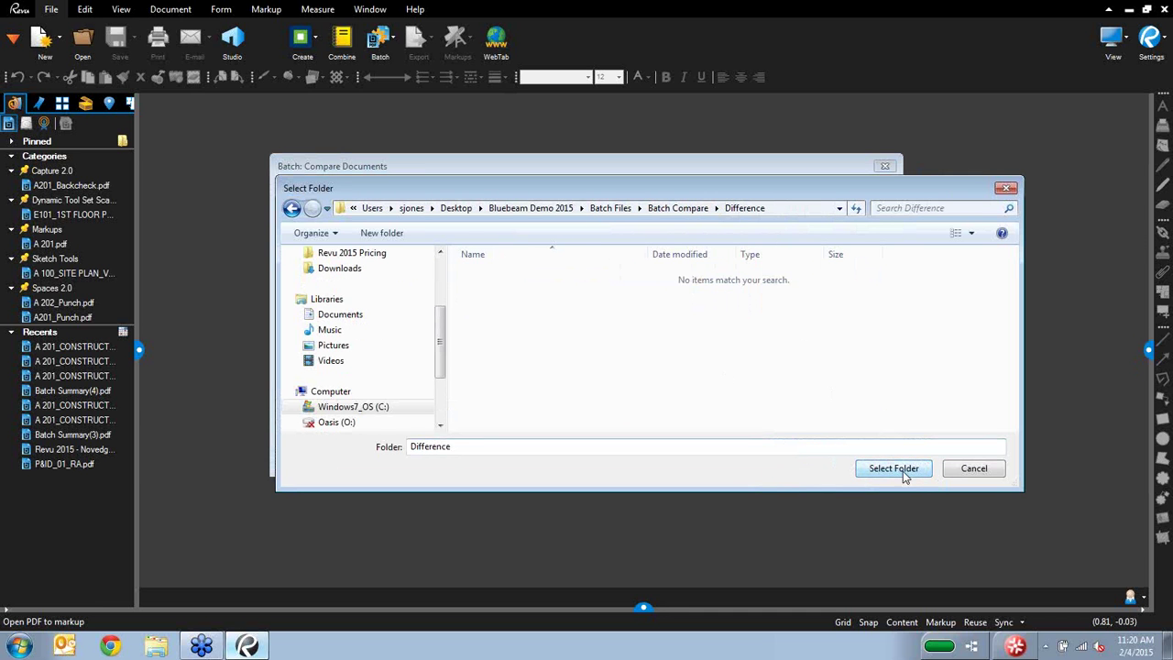
pyautogui.click(910, 470)
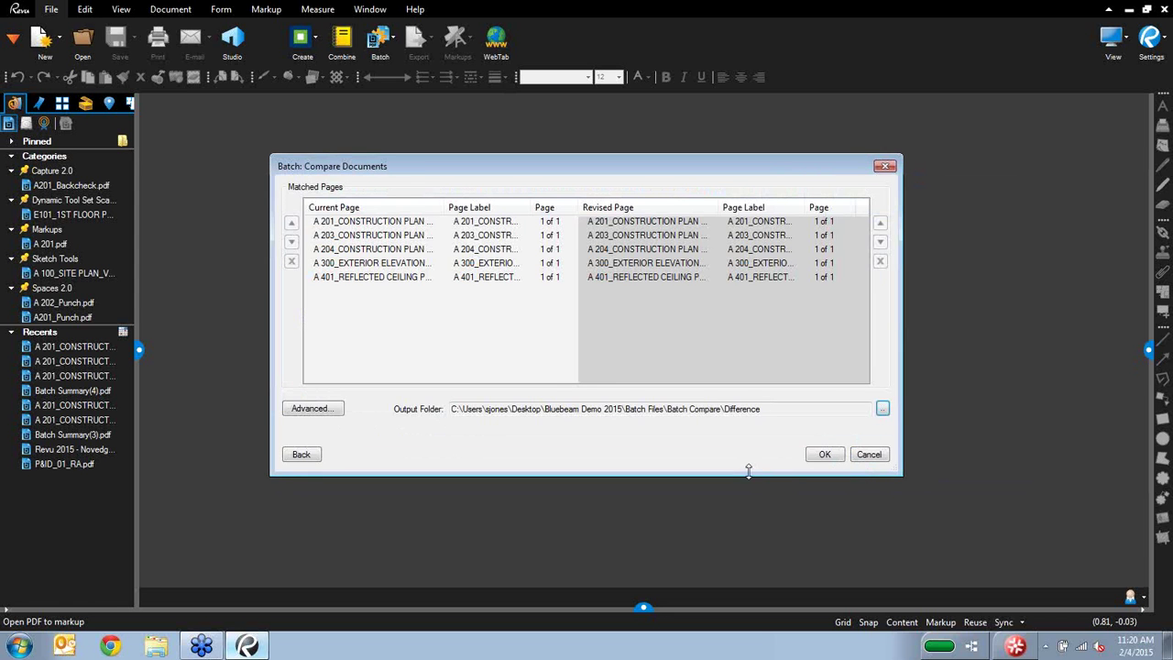
pyautogui.click(824, 456)
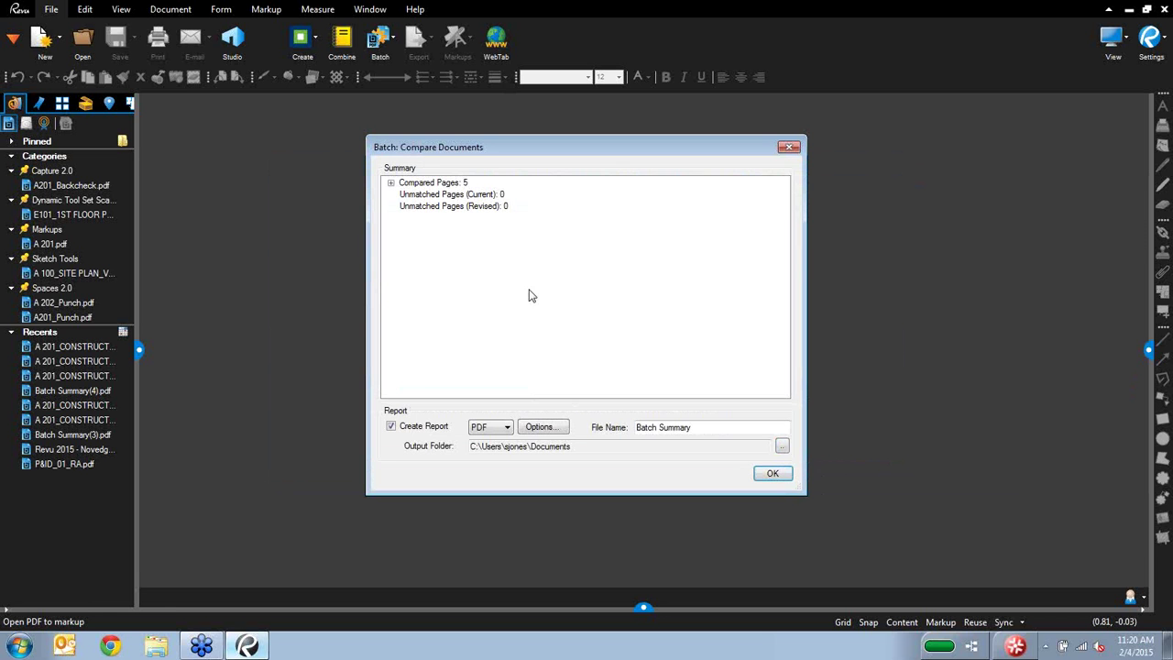
# Step: Review and collapse the compared pages in the summary, and create a PDF report named Batch Summary
pyautogui.click(391, 184)
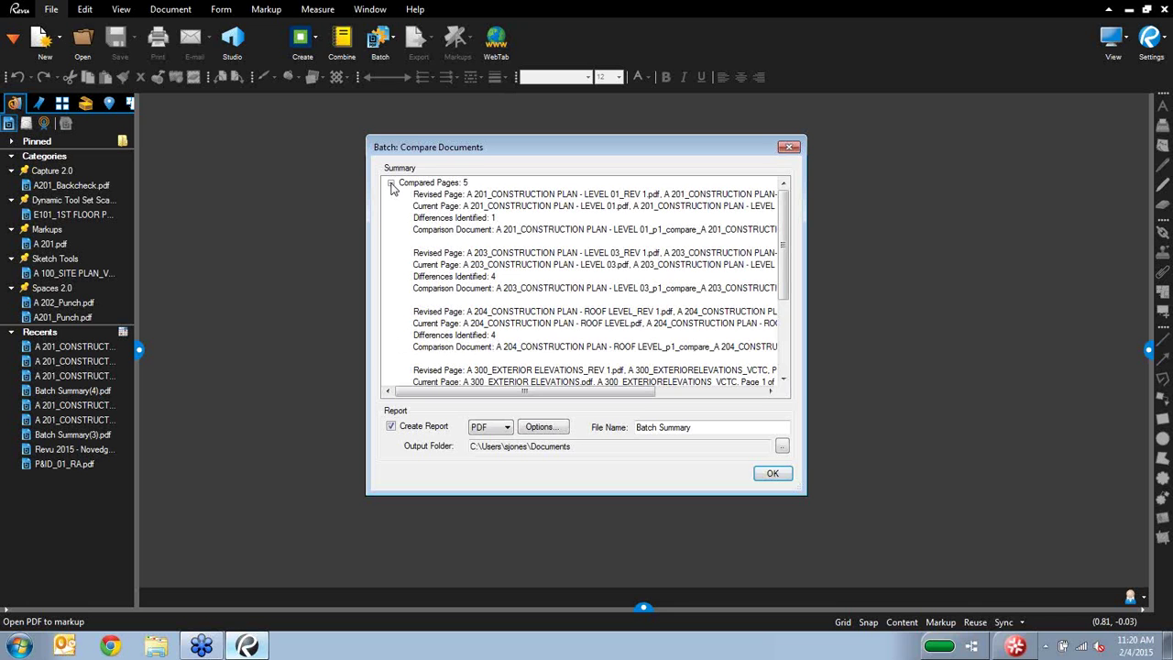
pyautogui.click(391, 184)
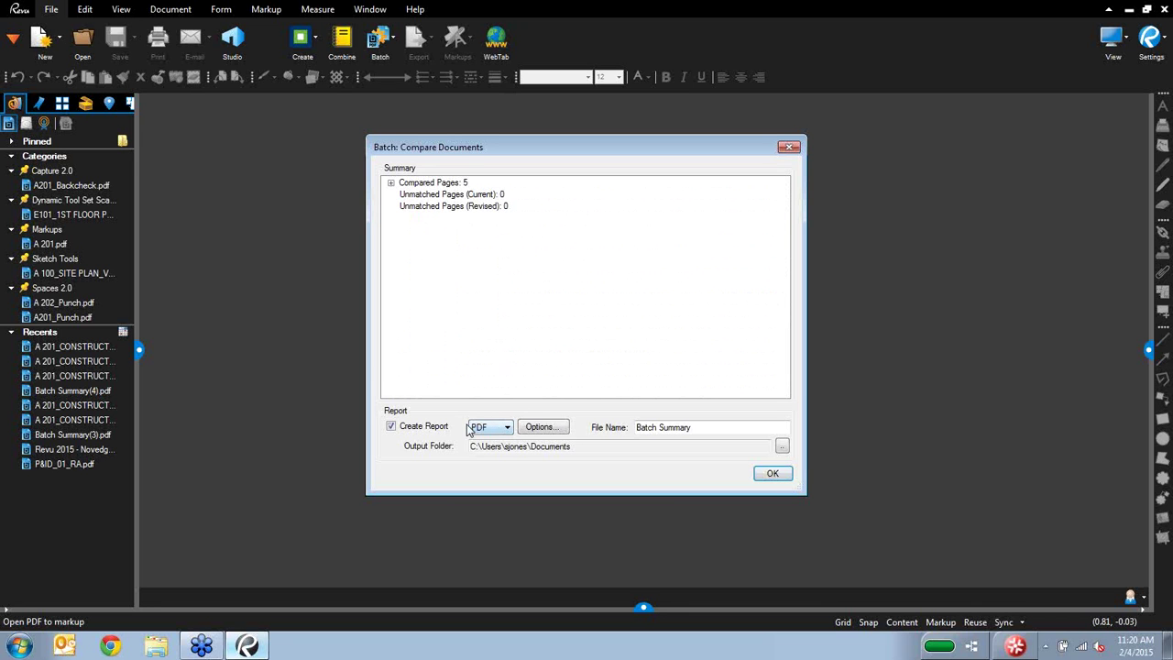
pyautogui.click(770, 475)
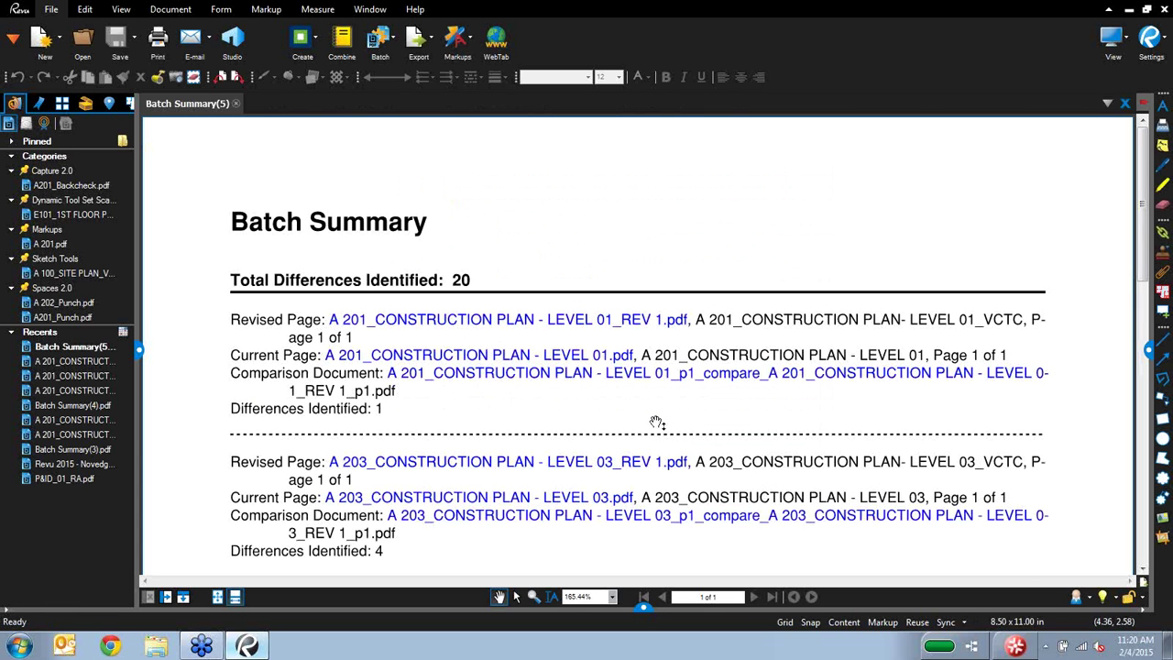
# Step: Open the revised and current A 201_CONSTRUCTION PLAN - LEVEL 01 drawings from the comparison's batch summary, returning to the summary after each
pyautogui.click(477, 323)
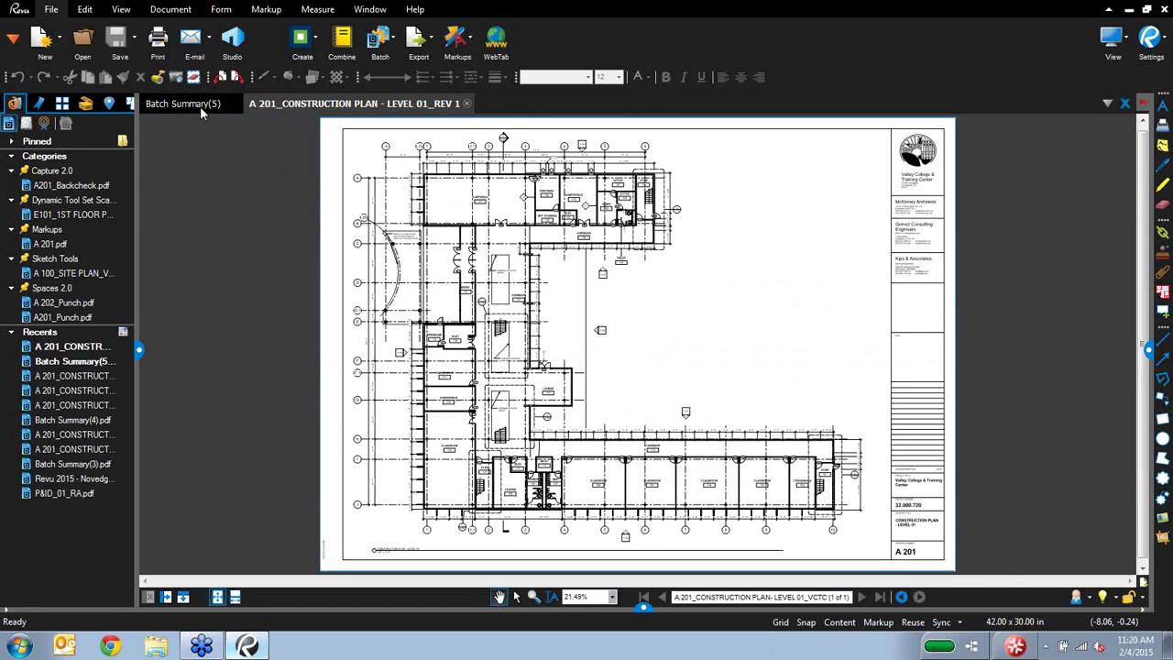
pyautogui.click(200, 106)
pyautogui.click(456, 358)
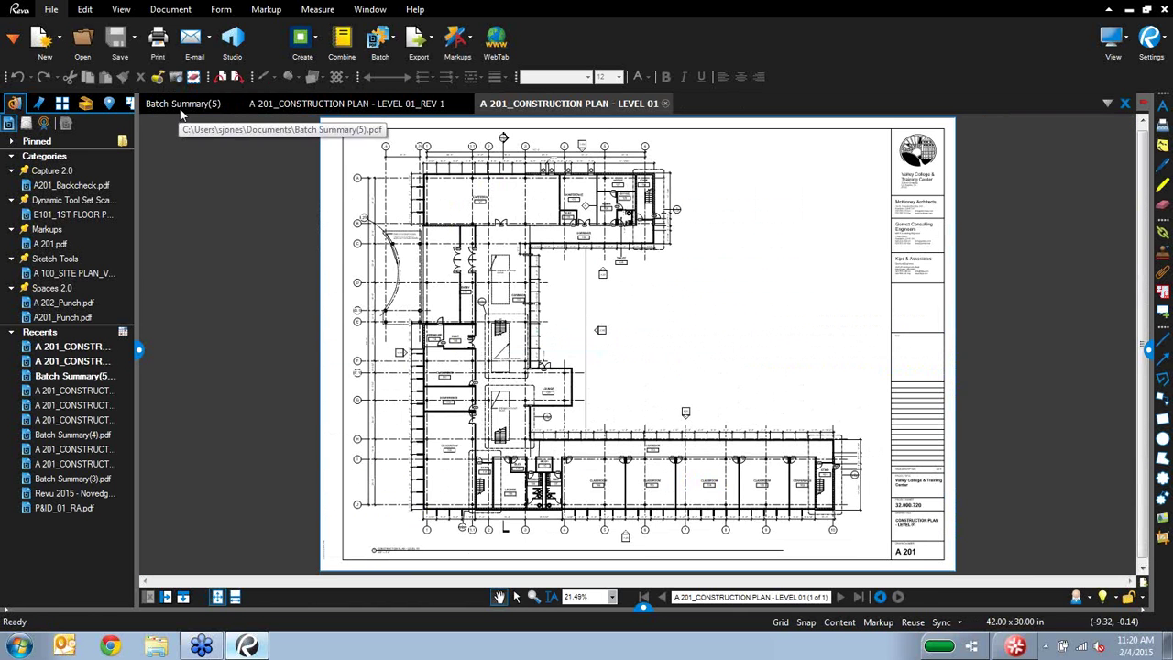
pyautogui.click(181, 108)
# Step: Open the A 201 LEVEL 01 comparison document, inspect the marked area around PREP/DISH 122 and DRY STORAGE 124, and return to the batch summary
pyautogui.click(458, 377)
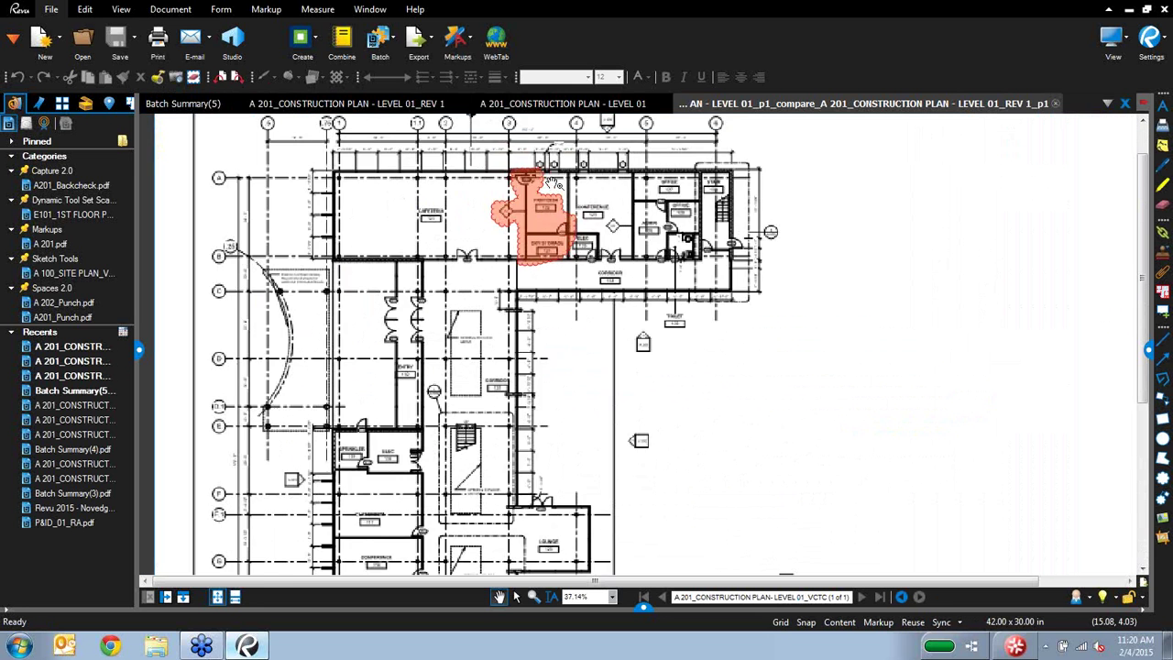
pyautogui.scroll(5, 554, 183)
pyautogui.scroll(1, 618, 230)
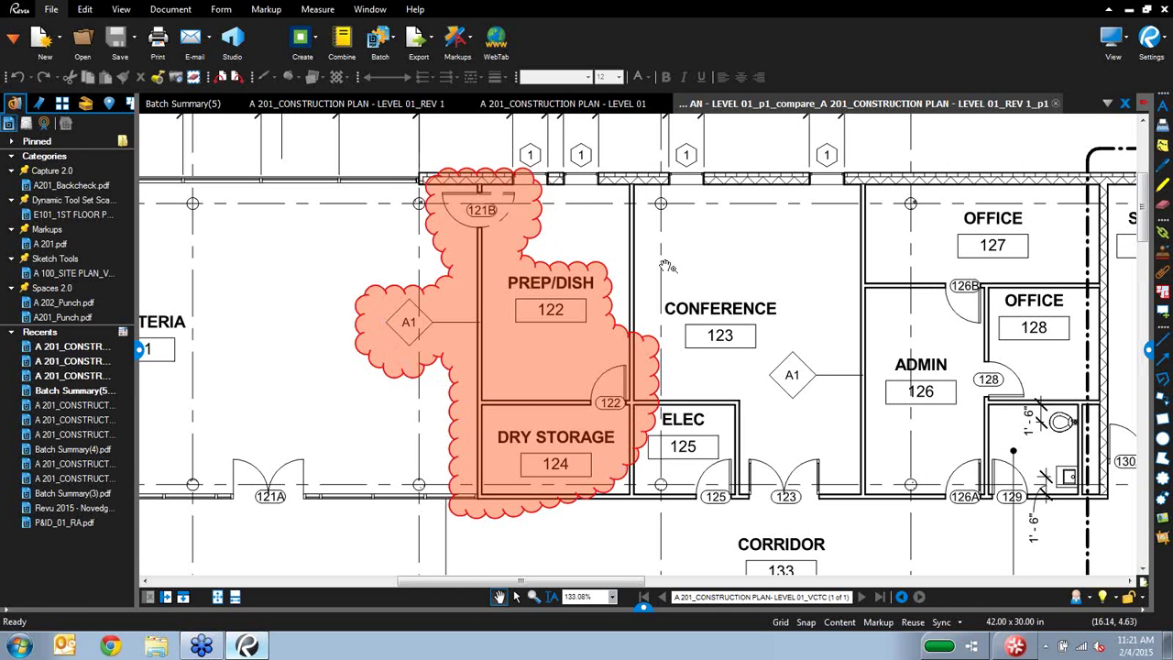
pyautogui.scroll(-4, 761, 379)
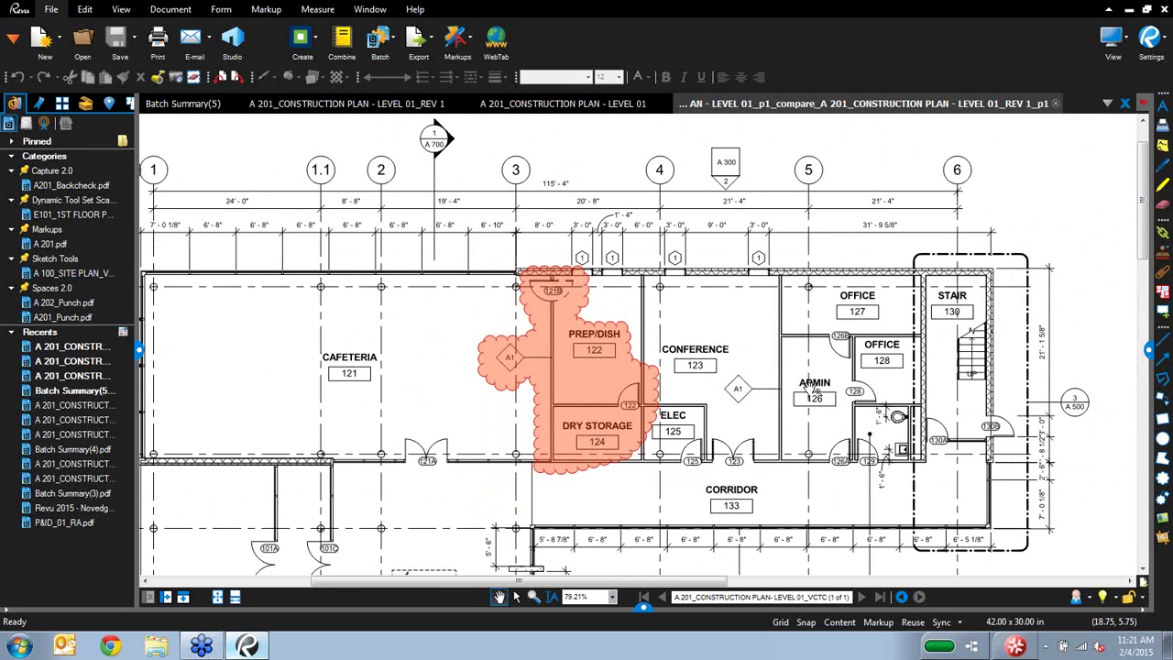
pyautogui.click(318, 107)
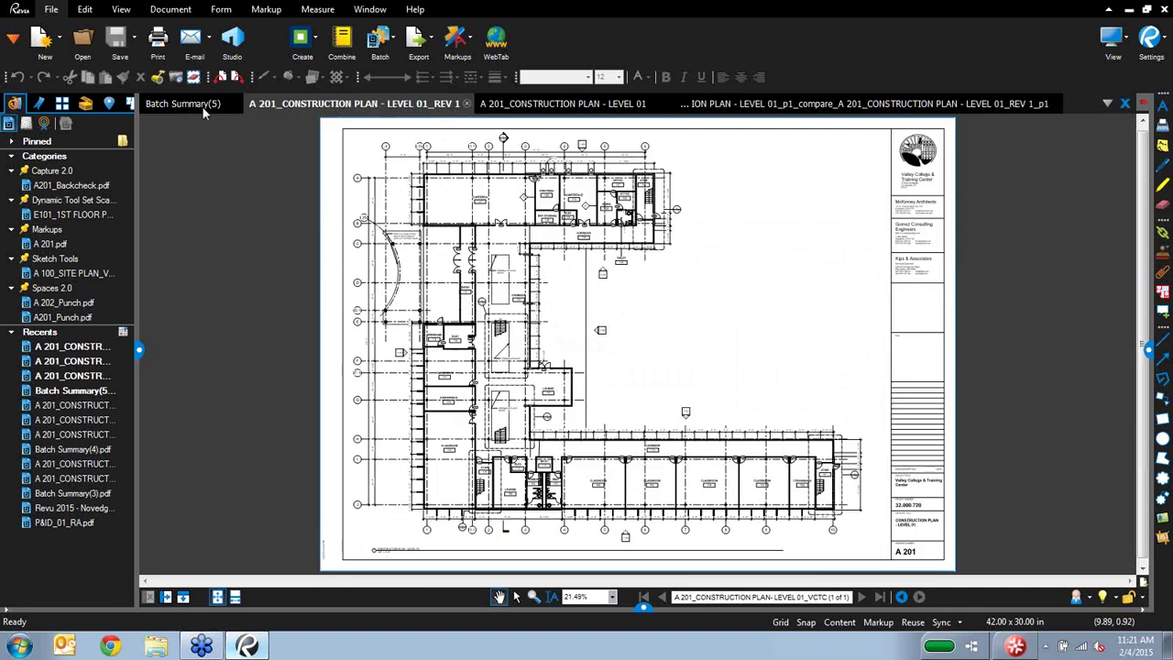
pyautogui.click(203, 106)
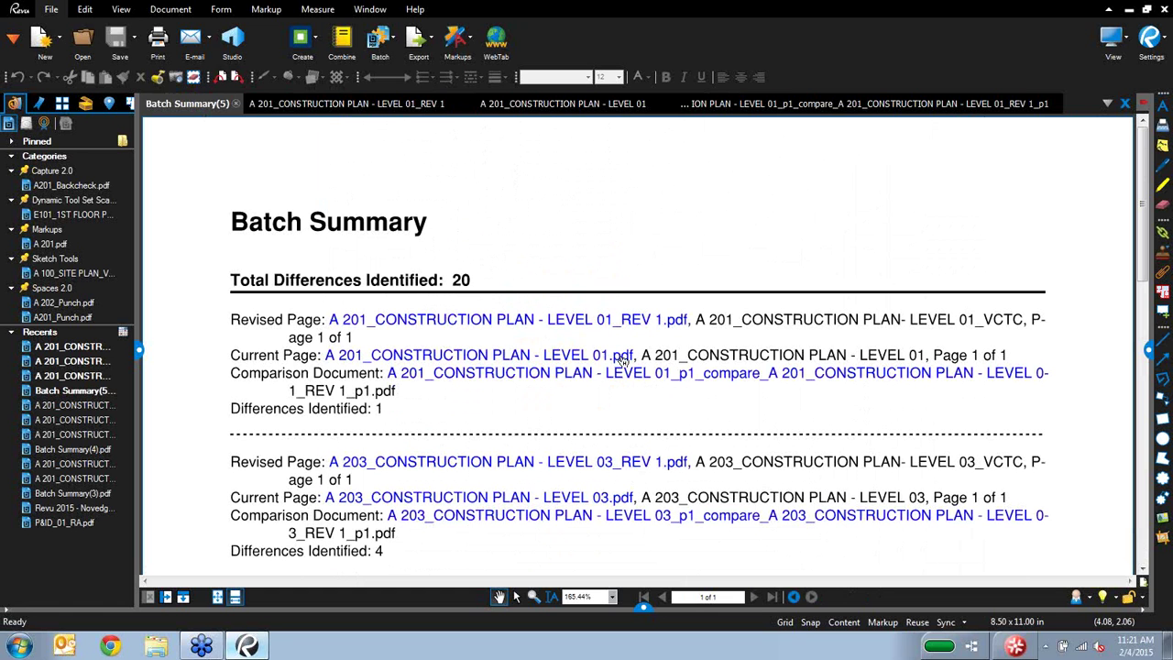
# Step: Open the A 300_EXTERIOR ELEVATIONS comparison document from the batch summary and inspect its marked differences up close
pyautogui.click(401, 248)
pyautogui.scroll(-5, 402, 247)
pyautogui.click(447, 383)
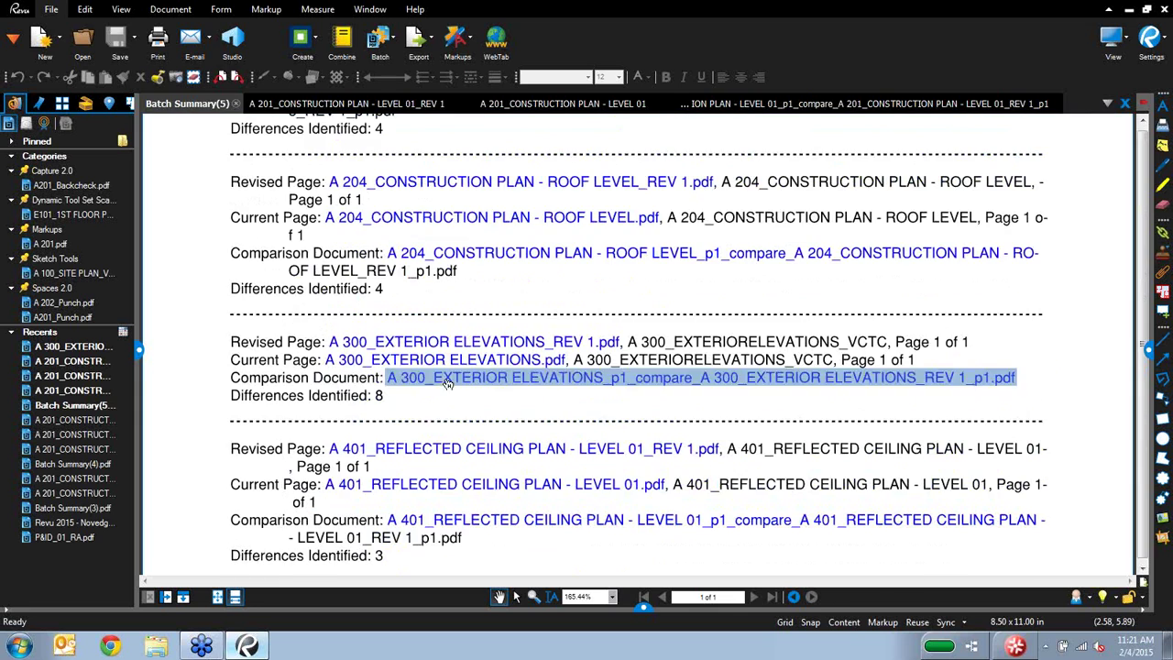
pyautogui.scroll(7, 799, 249)
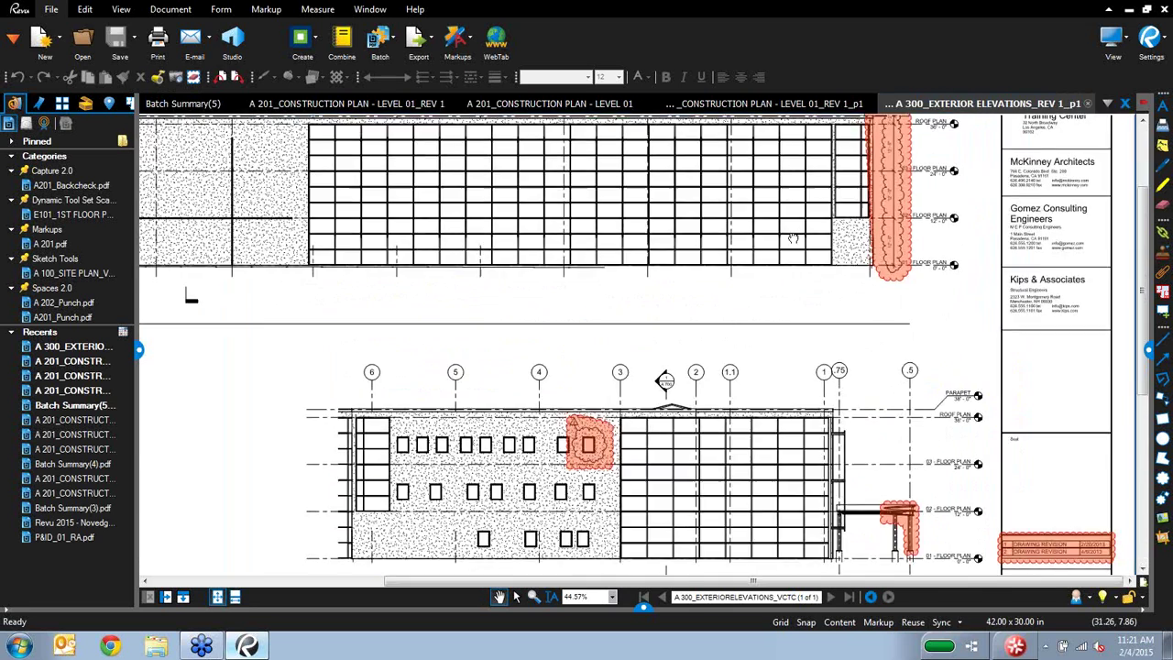
# Step: Finish viewing the A 300_EXTERIOR ELEVATIONS comparison, return to the batch summary, and close all open documents
pyautogui.scroll(-1, 583, 366)
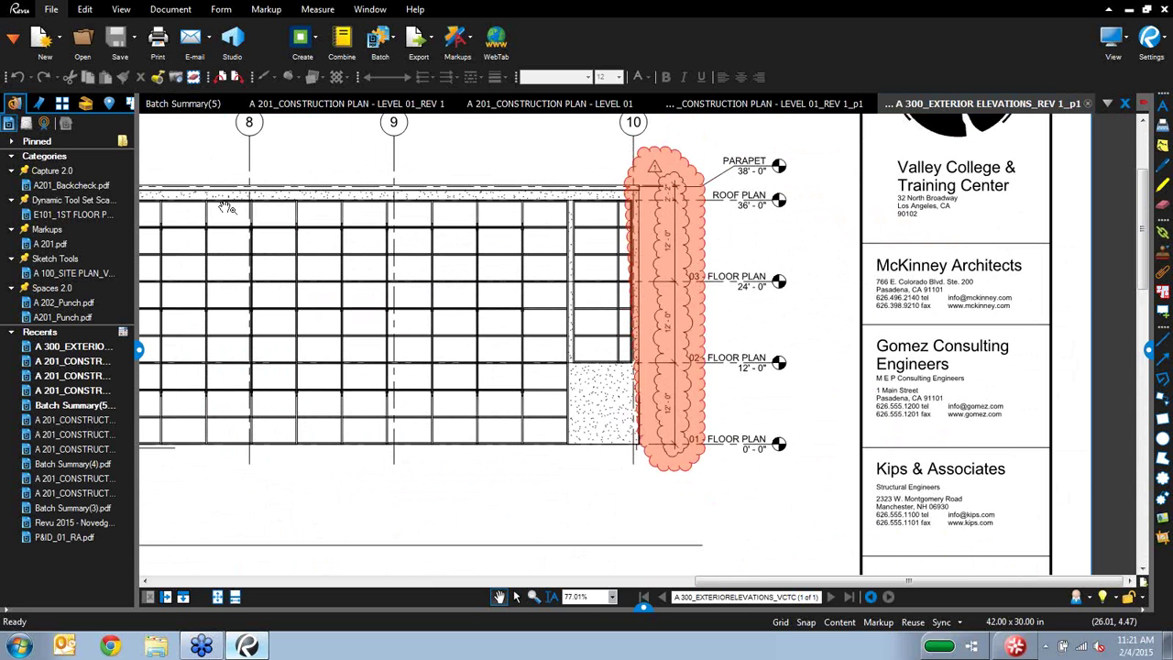
pyautogui.click(187, 104)
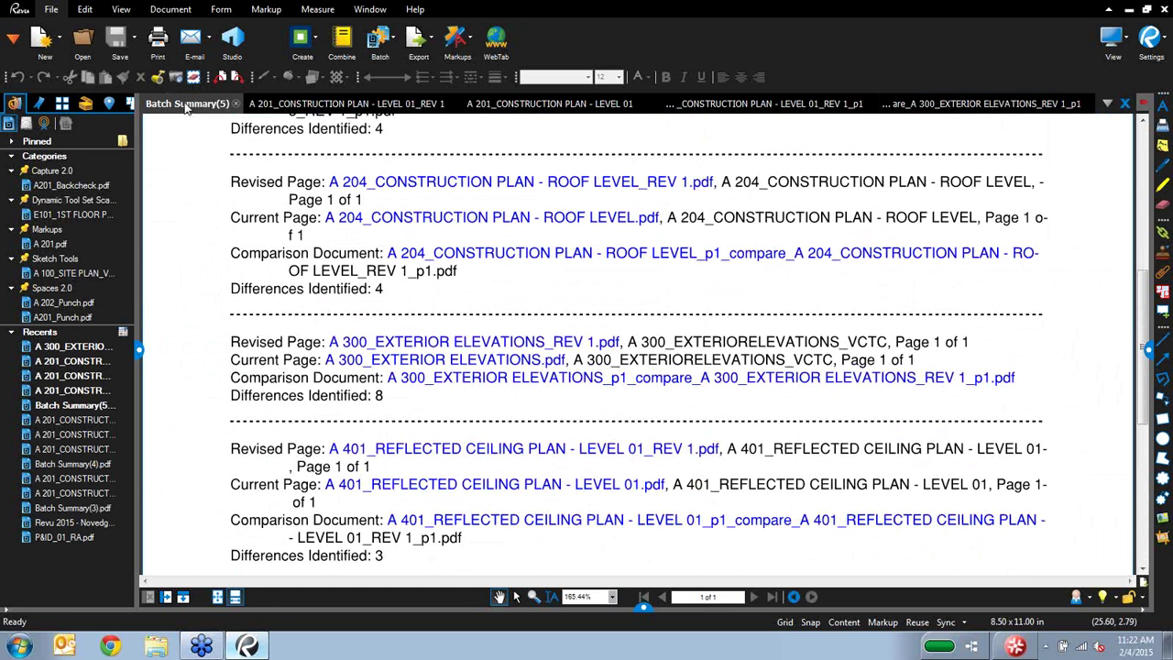
pyautogui.rightClick(187, 108)
pyautogui.click(273, 168)
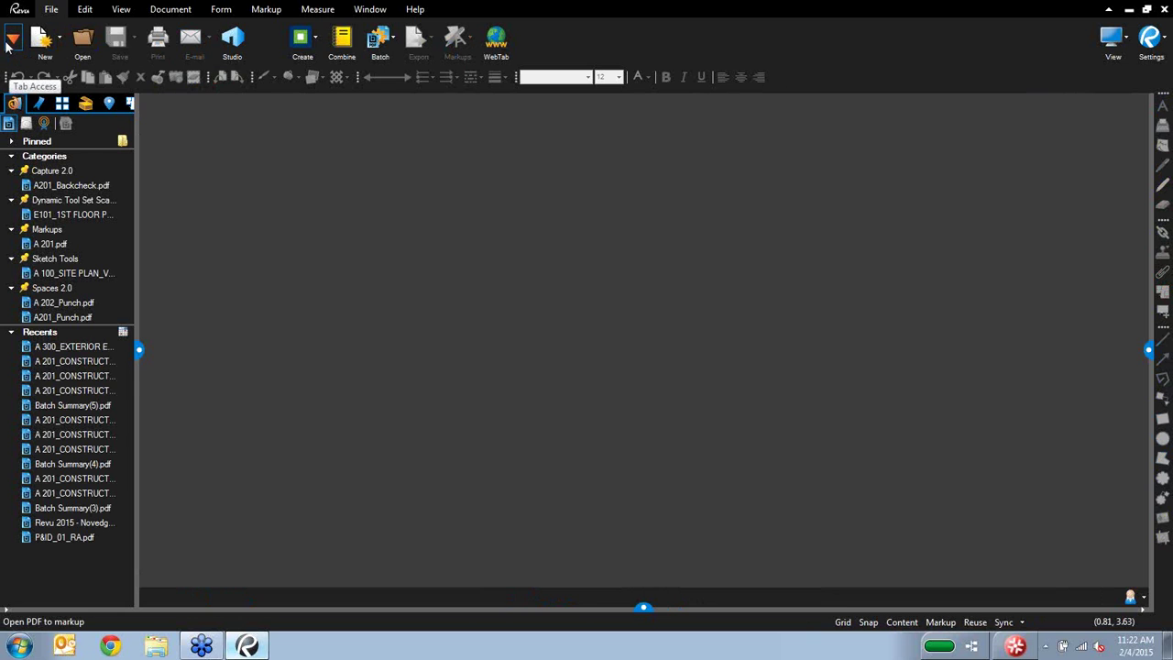
# Step: Show the Sets feature and start a new set, dismissing the version compatibility notice
pyautogui.click(11, 41)
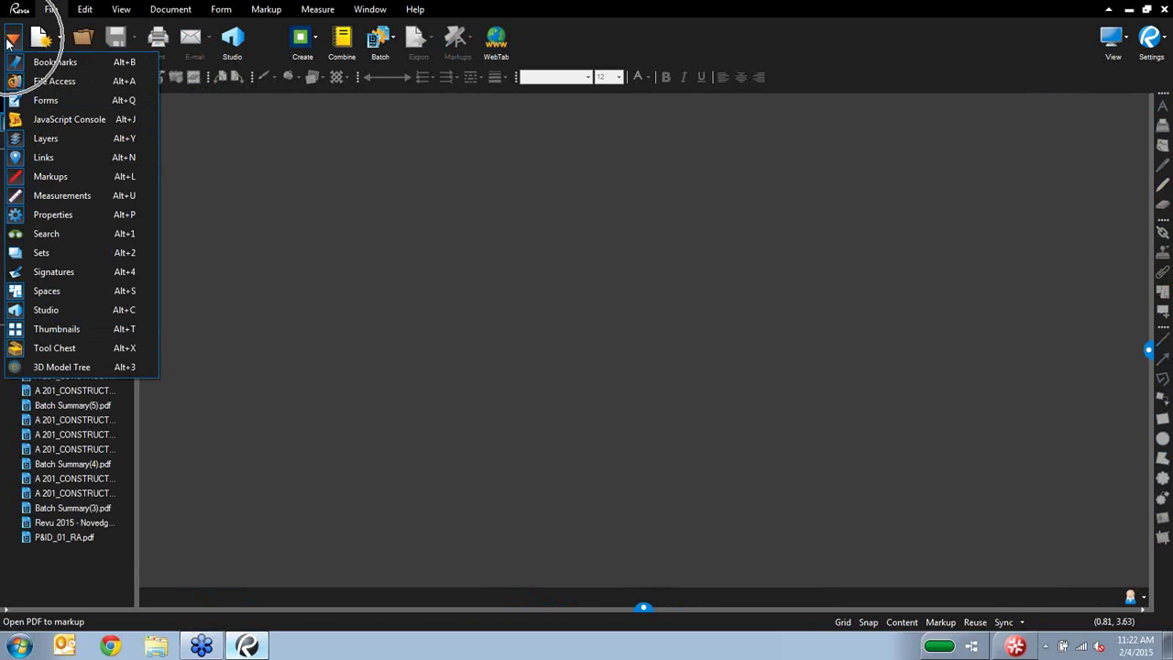
pyautogui.click(81, 251)
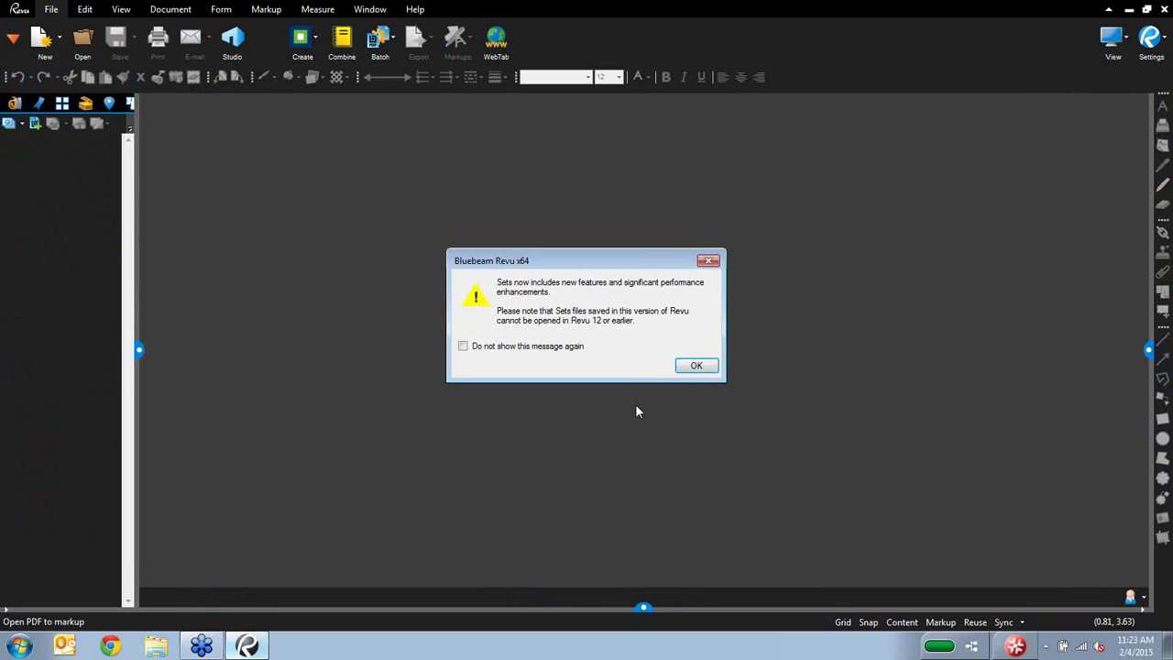
pyautogui.click(696, 367)
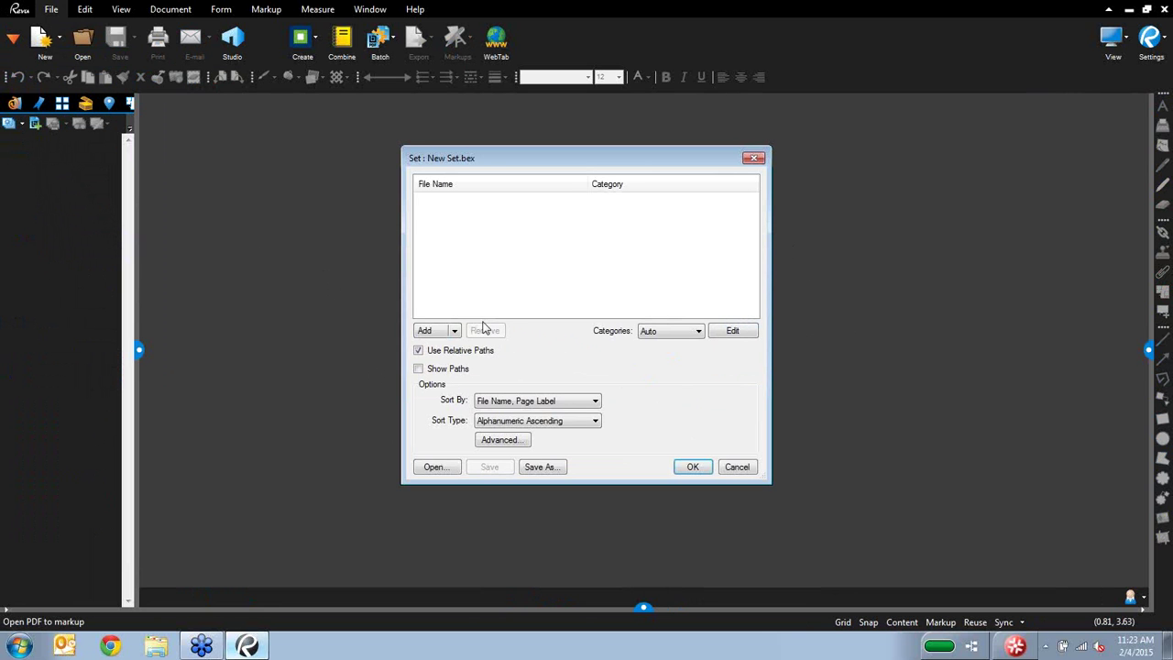
# Step: Begin adding files to the new set, review the Construction template's categories and filters, and apply that template
pyautogui.click(446, 332)
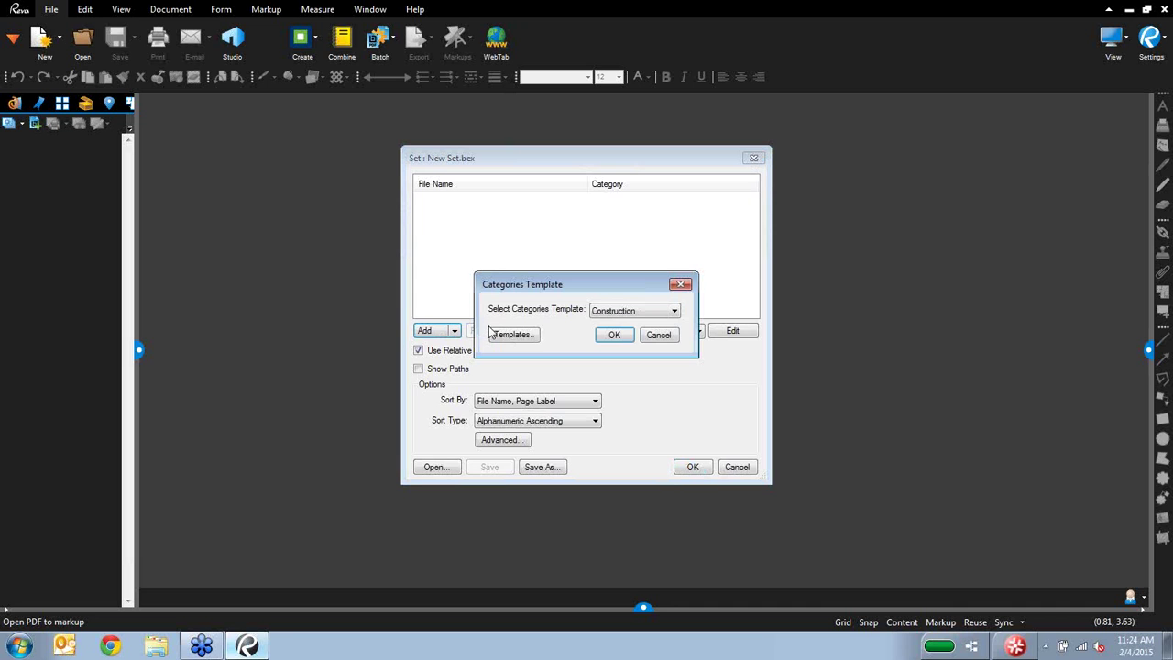
pyautogui.click(612, 311)
pyautogui.click(612, 311)
pyautogui.click(530, 335)
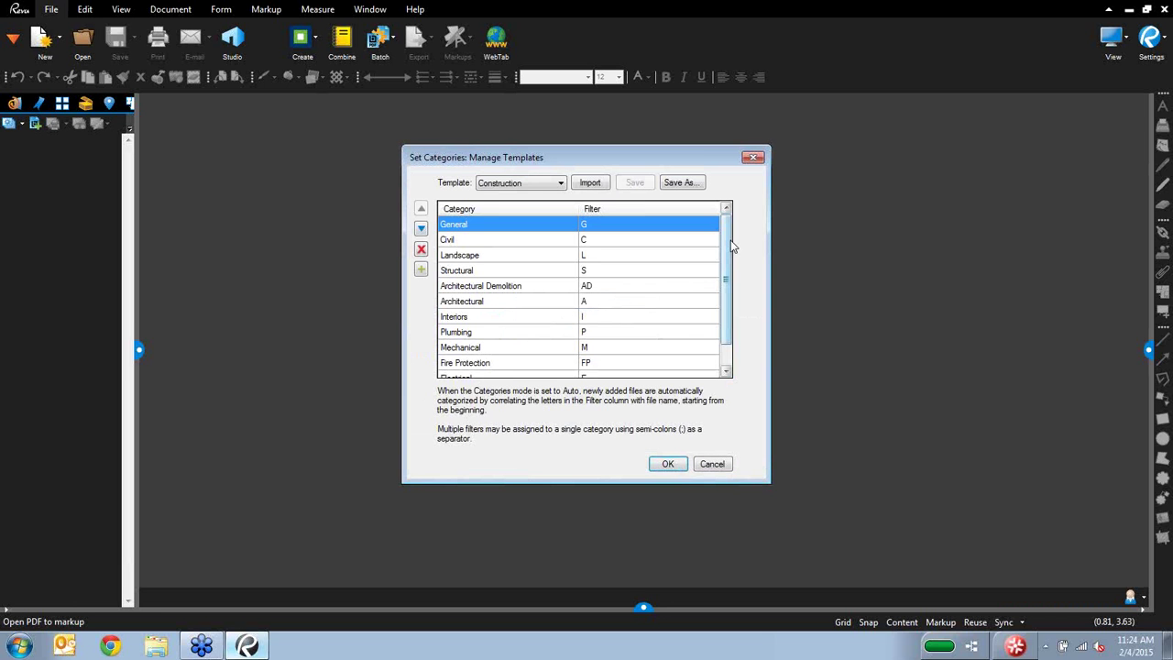
pyautogui.moveTo(731, 241); pyautogui.dragTo(725, 266)
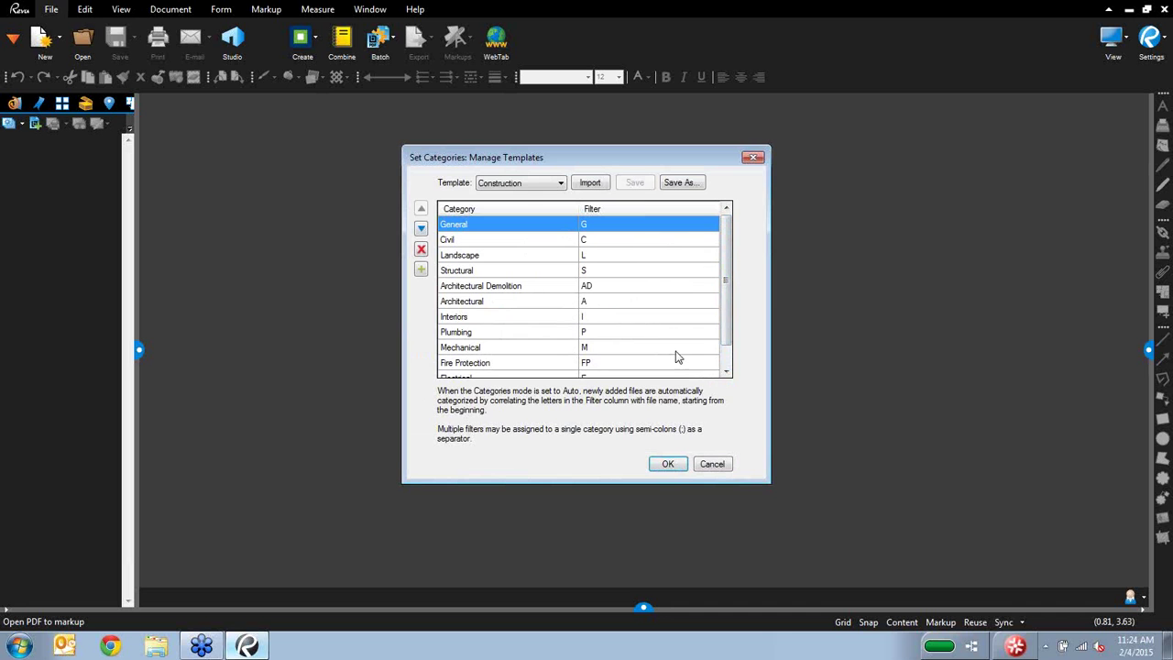
pyautogui.click(666, 465)
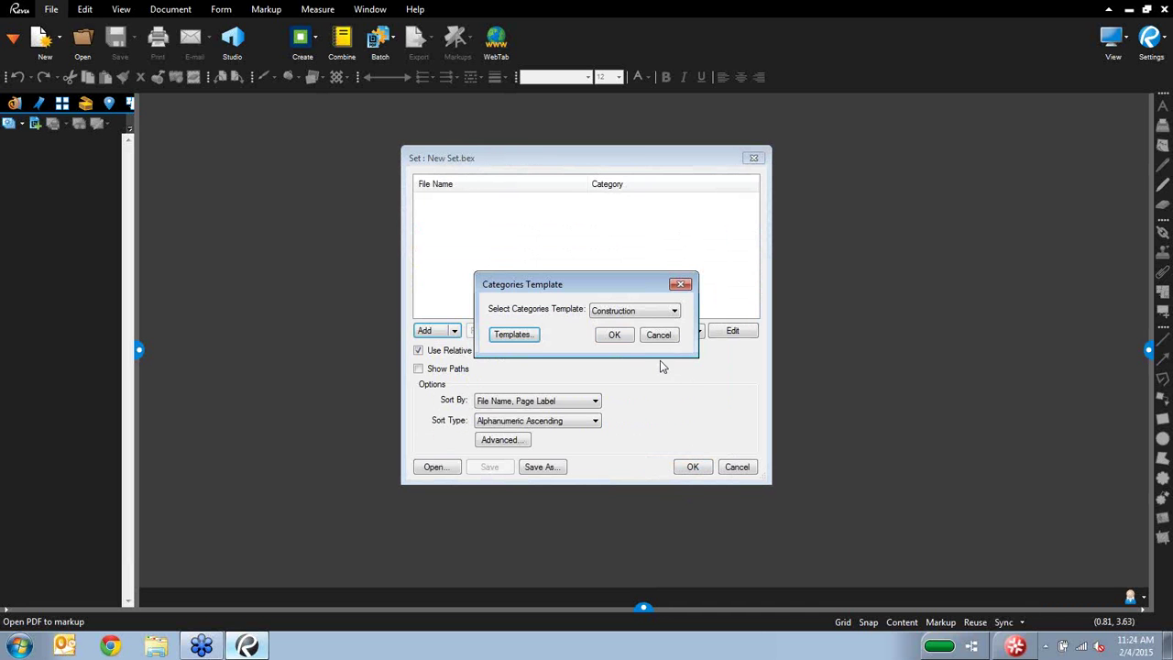
pyautogui.click(628, 335)
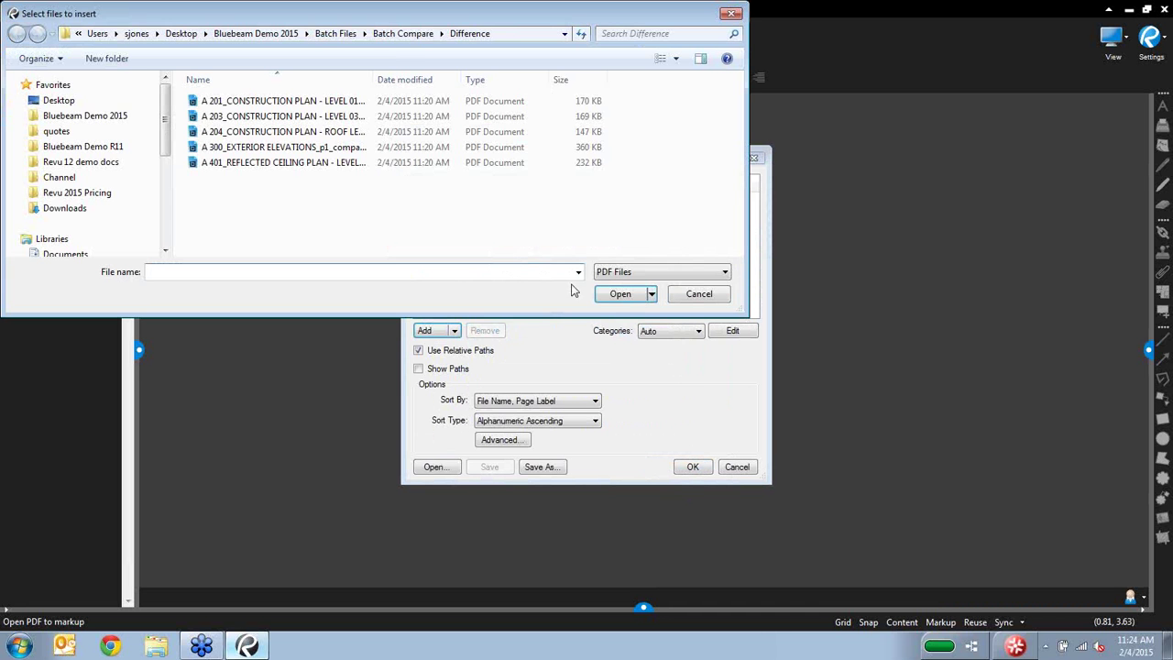
# Step: Add all PDF drawings from the Original Drawings folder inside Bluebeam Demo 2015\Sets 3.0 to the set
pyautogui.click(291, 34)
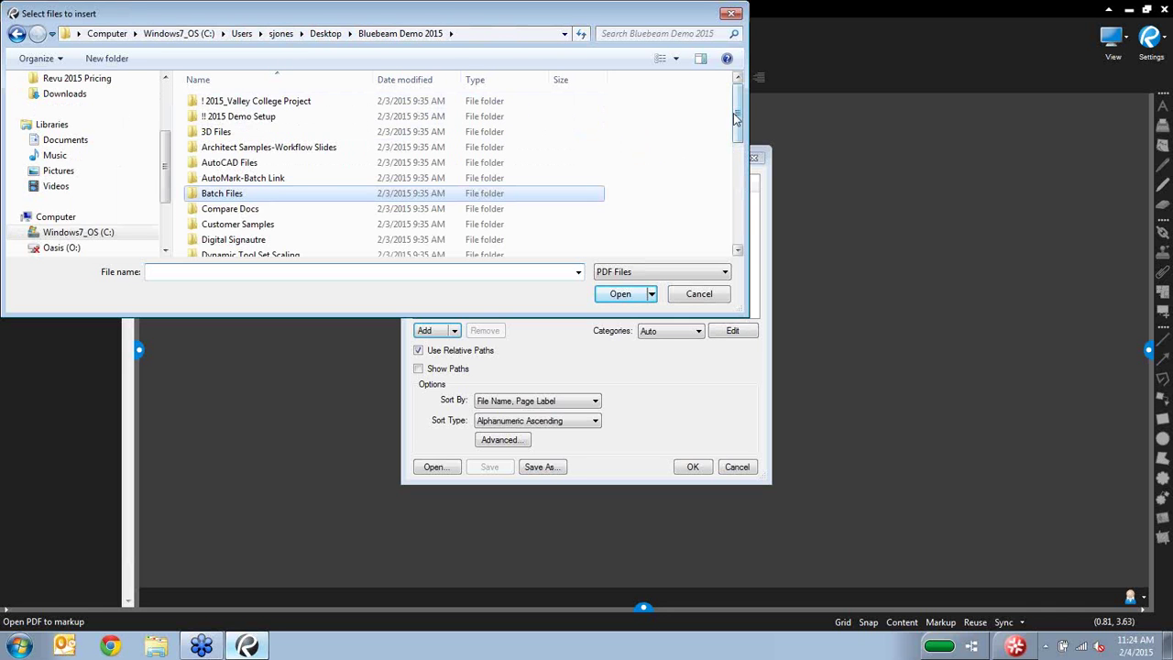
pyautogui.scroll(-5, 600, 128)
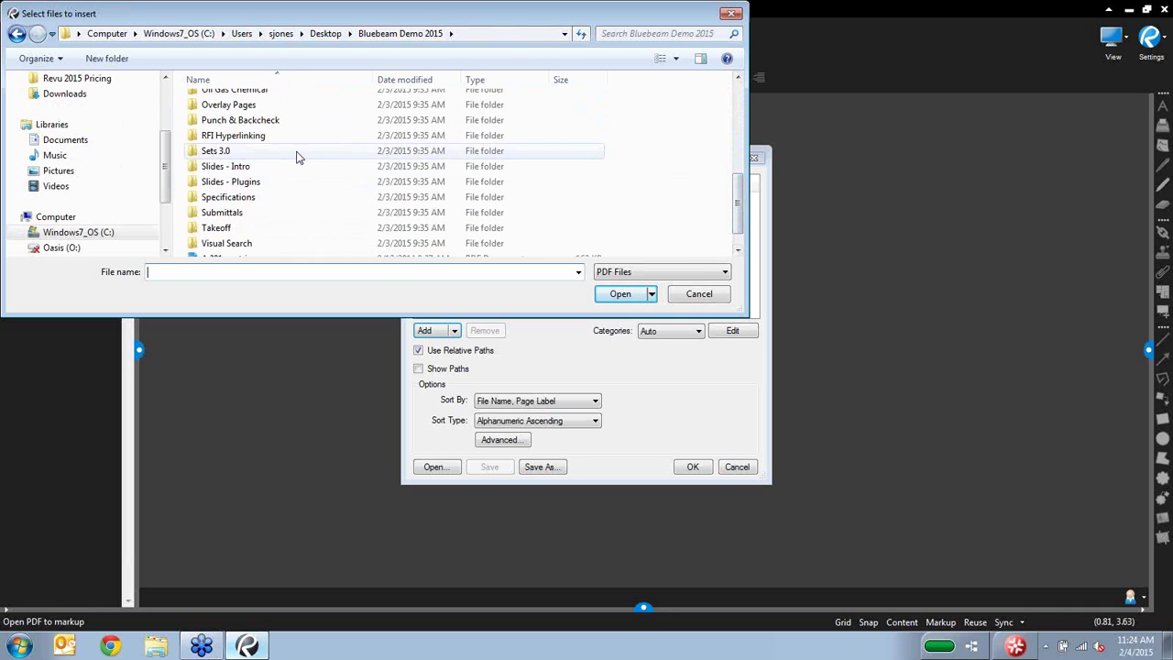
pyautogui.doubleClick(296, 153)
pyautogui.doubleClick(275, 104)
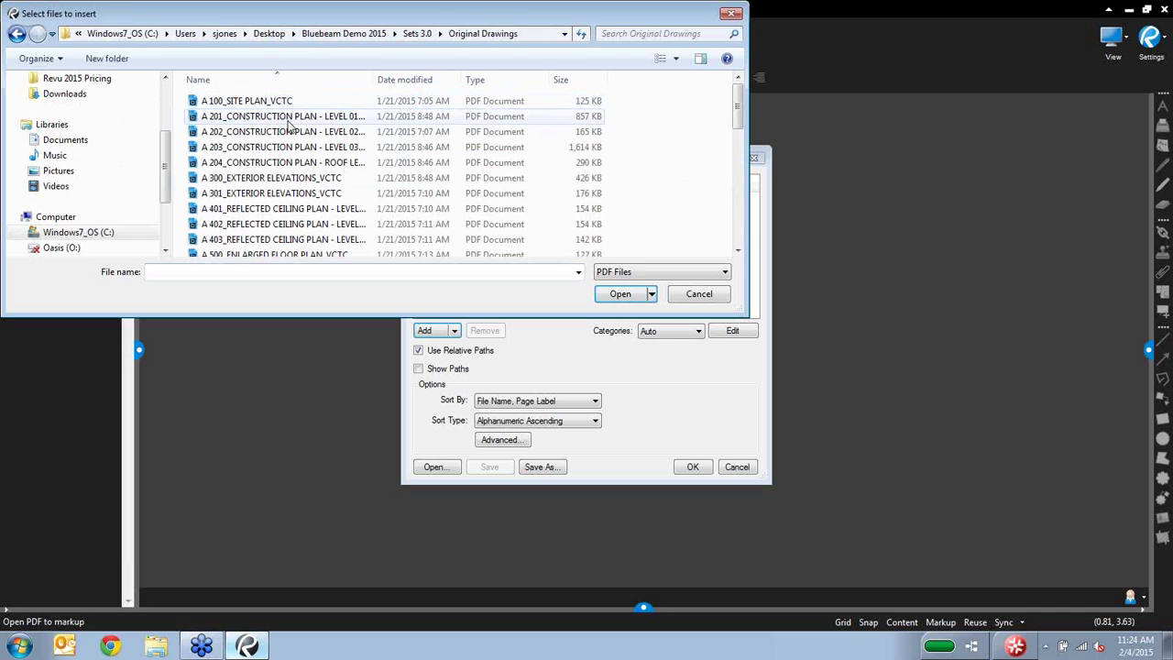
pyautogui.hotkey('ctrl', 'a')
pyautogui.click(621, 293)
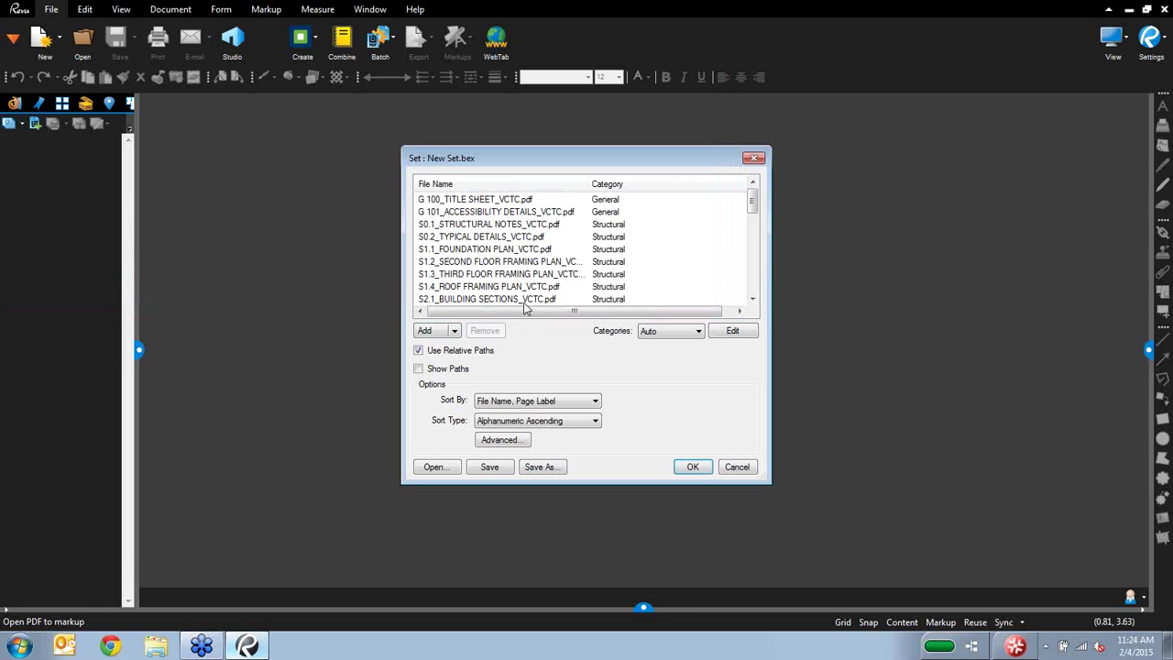
# Step: Add all the revised PDF drawings from the Revision 01 folder inside Sets 3.0 to the set
pyautogui.click(425, 331)
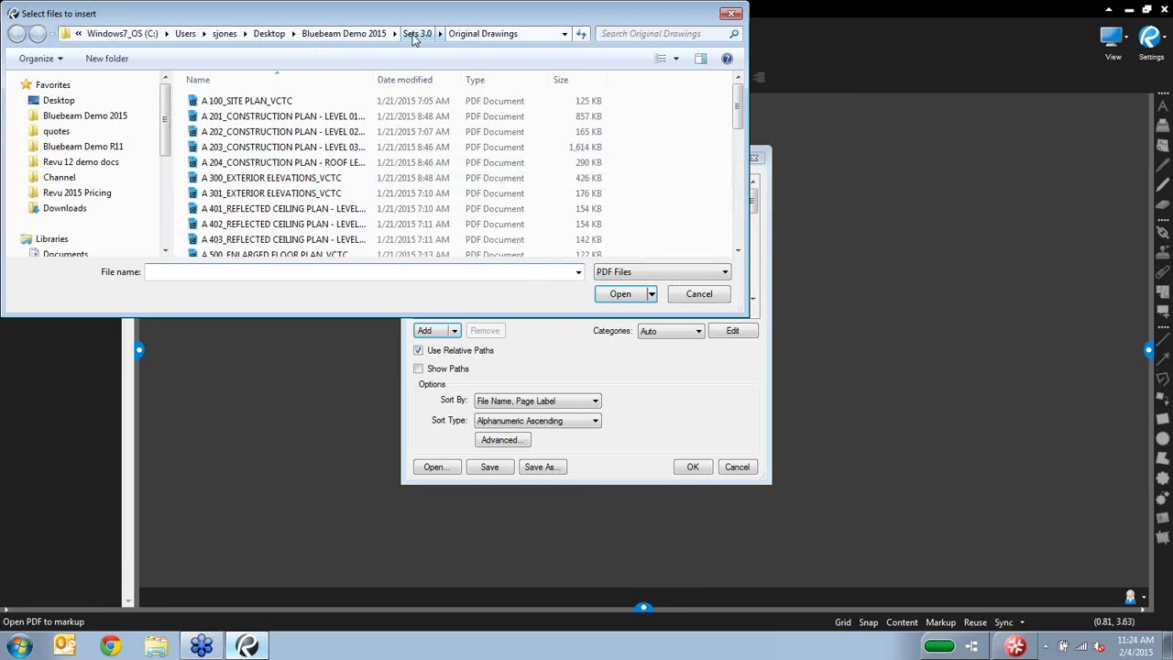
pyautogui.click(420, 34)
pyautogui.doubleClick(284, 118)
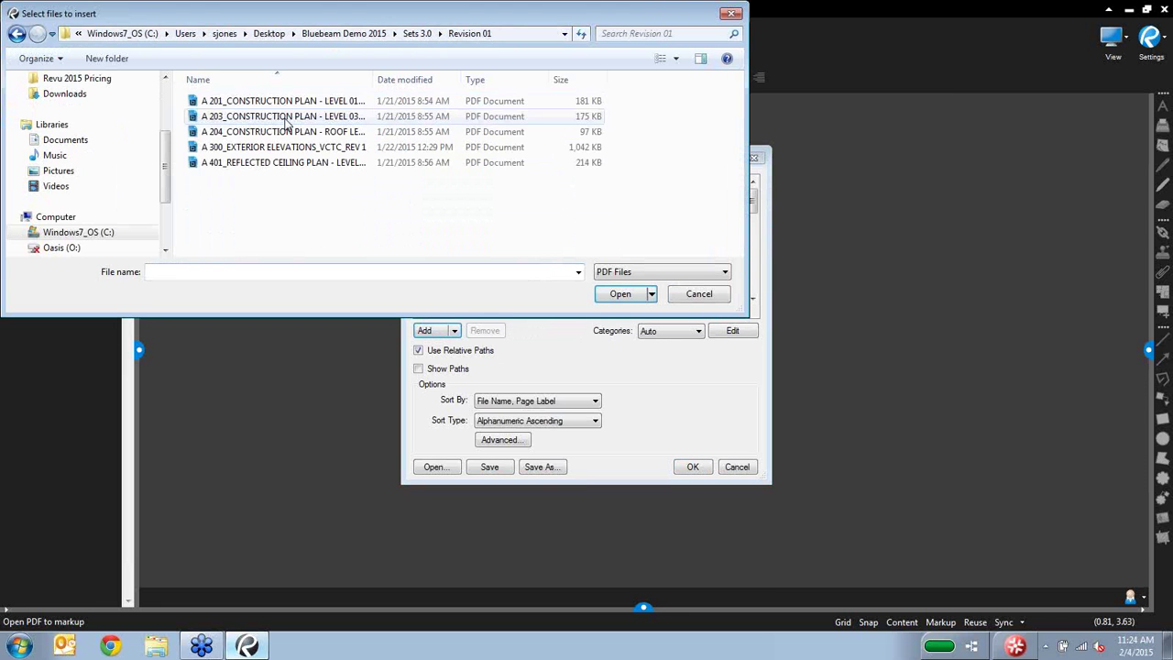
pyautogui.hotkey('ctrl', 'a')
pyautogui.click(614, 293)
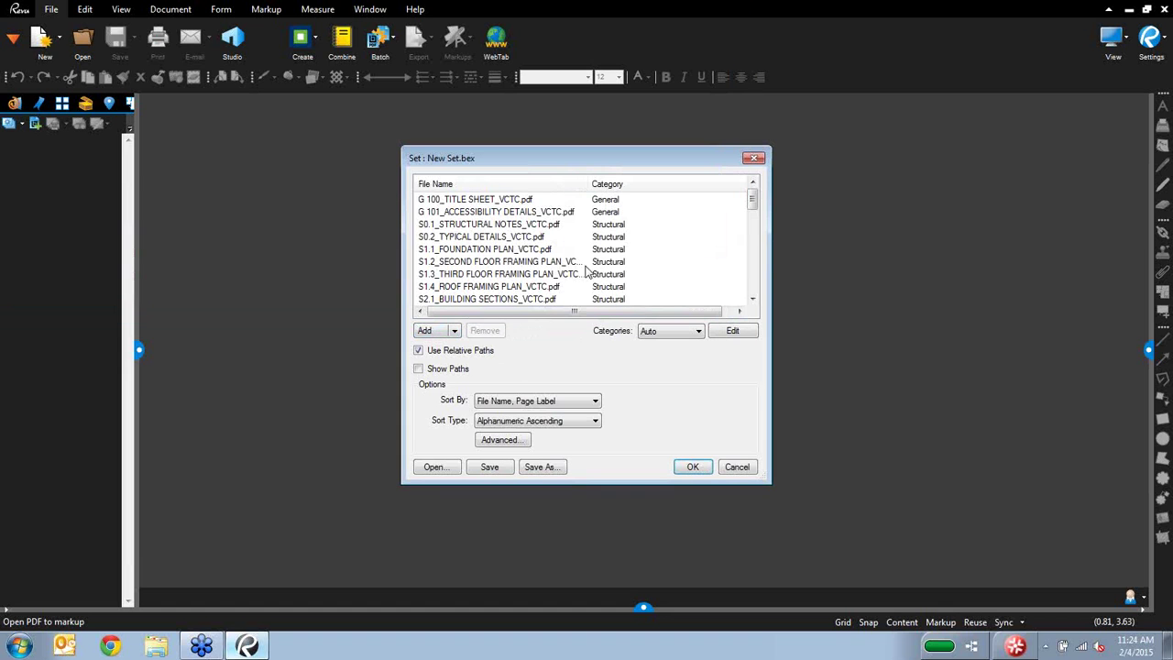
# Step: Check the categories assigned to the added files and set the set's sort order to File Name, Page Index
pyautogui.click(630, 220)
pyautogui.click(631, 220)
pyautogui.moveTo(752, 202); pyautogui.dragTo(743, 264)
pyautogui.moveTo(749, 237); pyautogui.dragTo(749, 303)
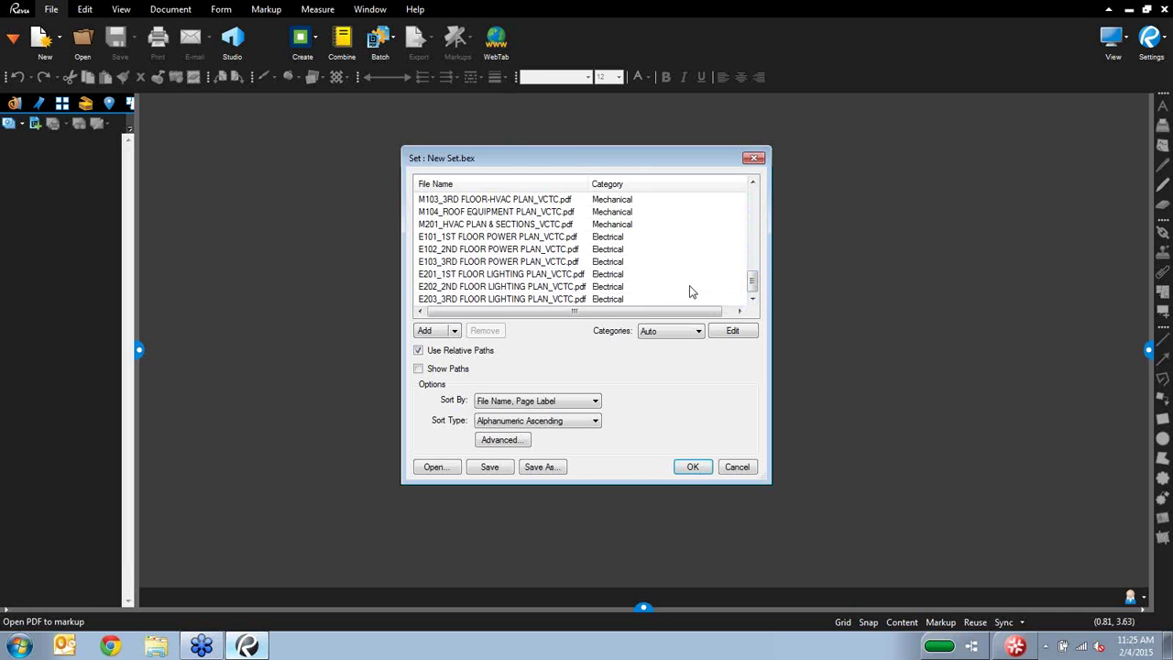
pyautogui.click(593, 401)
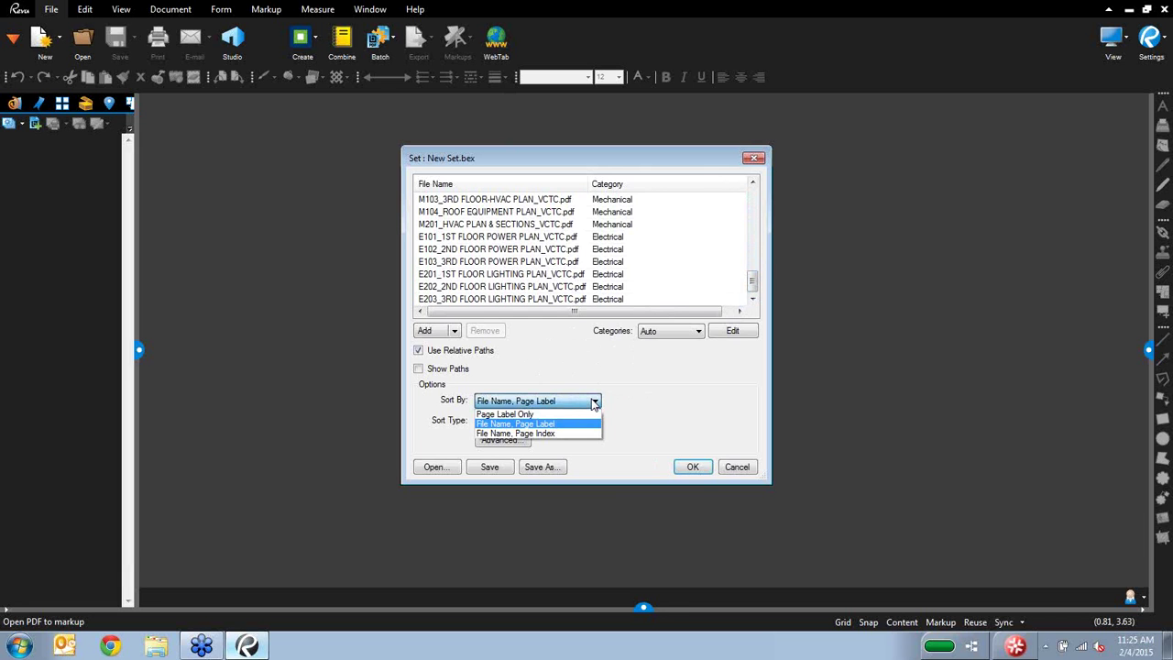
pyautogui.click(641, 405)
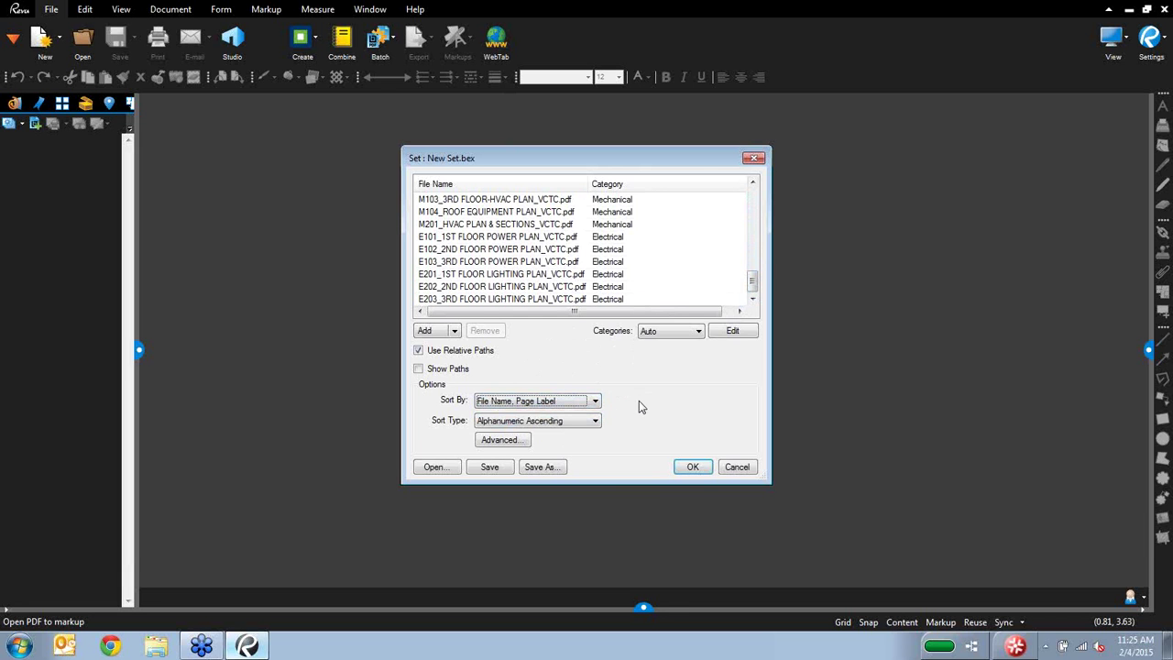
pyautogui.click(594, 421)
pyautogui.click(652, 417)
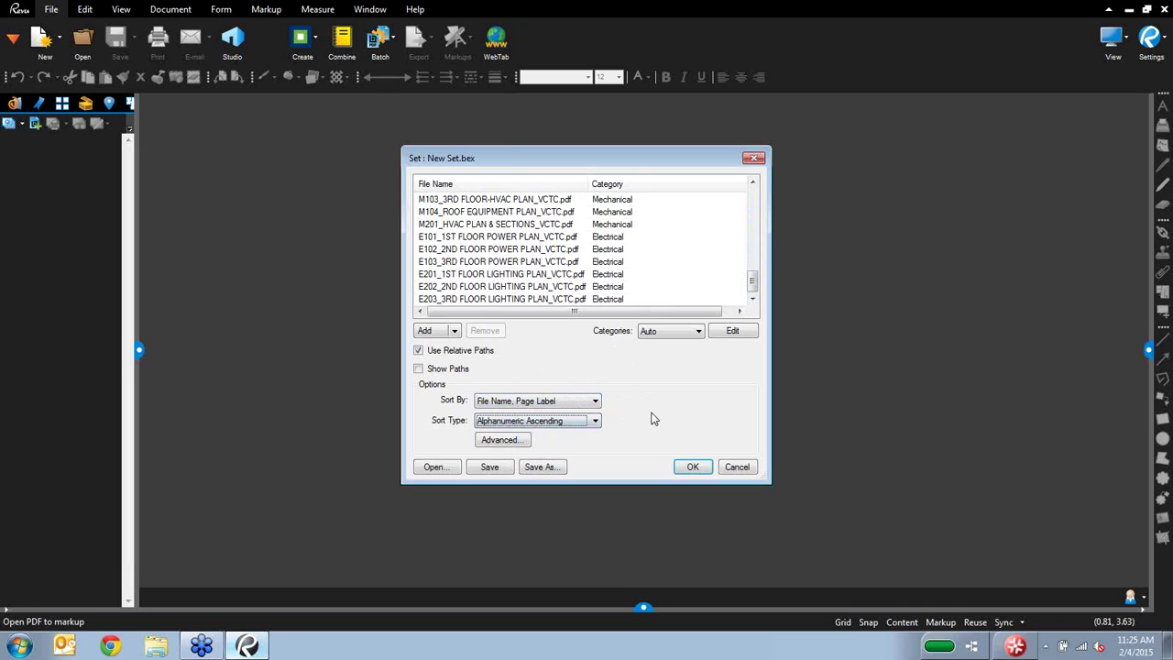
pyautogui.click(594, 408)
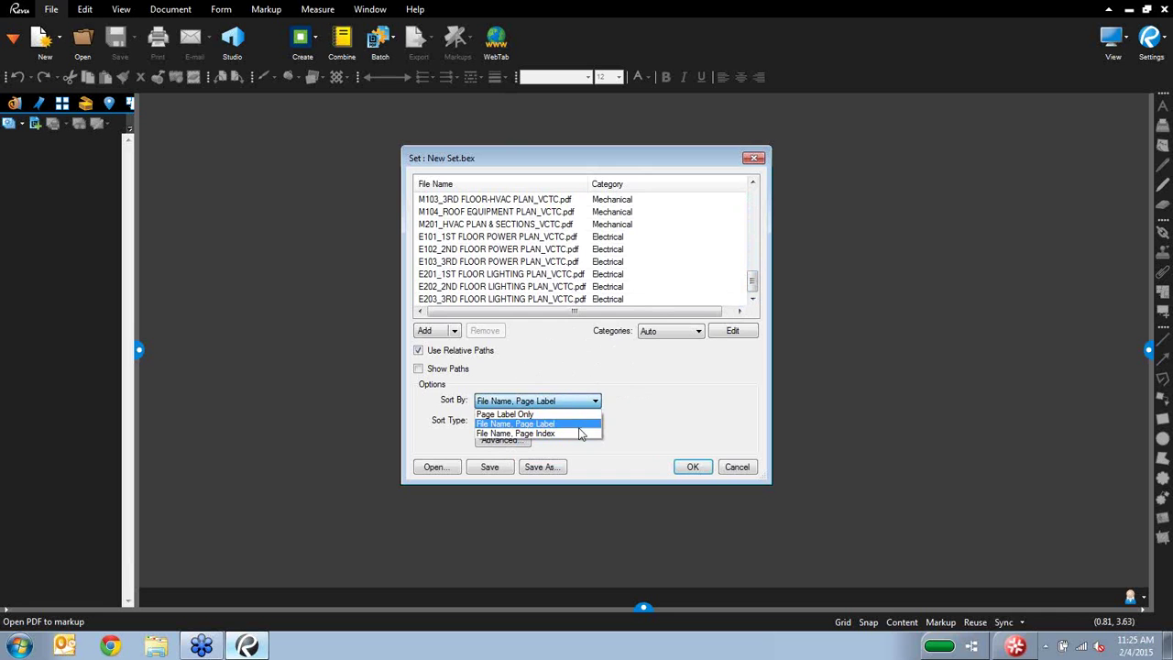
pyautogui.click(577, 434)
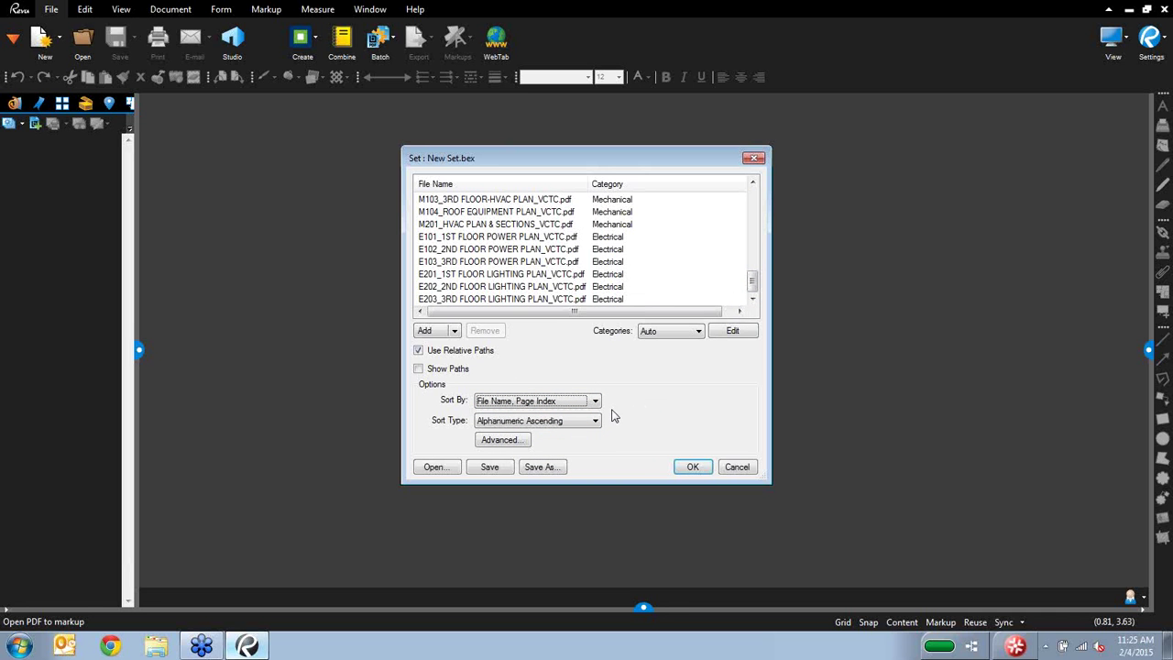
# Step: Review the revision filter, previous revisions and revision action choices in the set's advanced options, and disable Flatten Markups after Copy
pyautogui.click(503, 440)
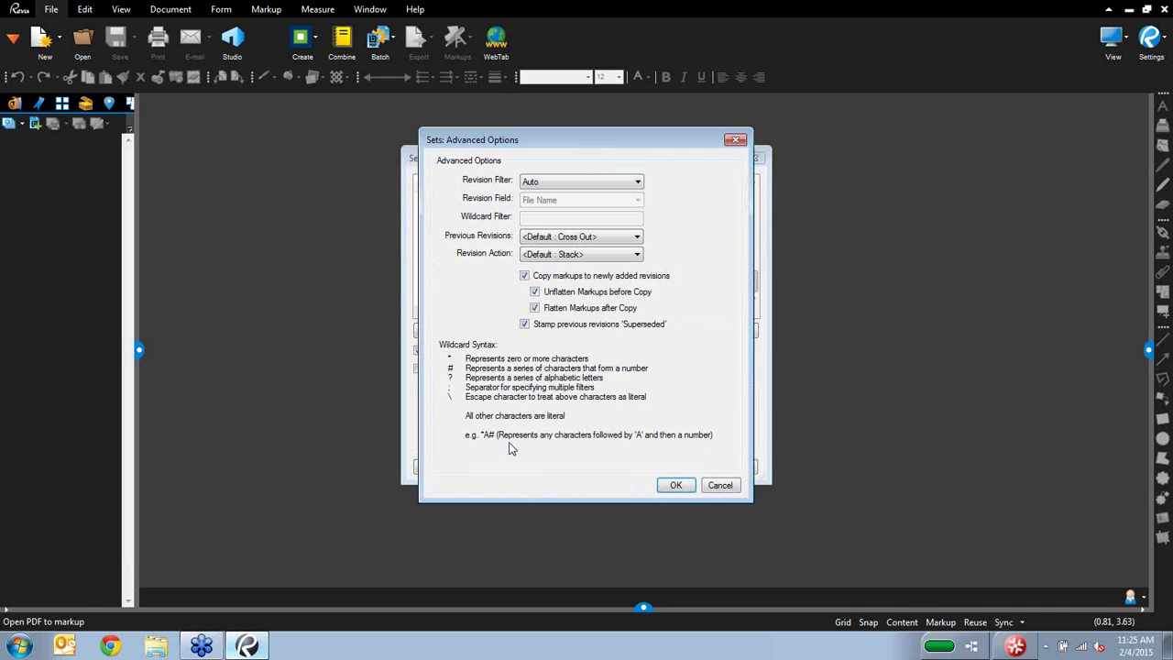
pyautogui.click(617, 184)
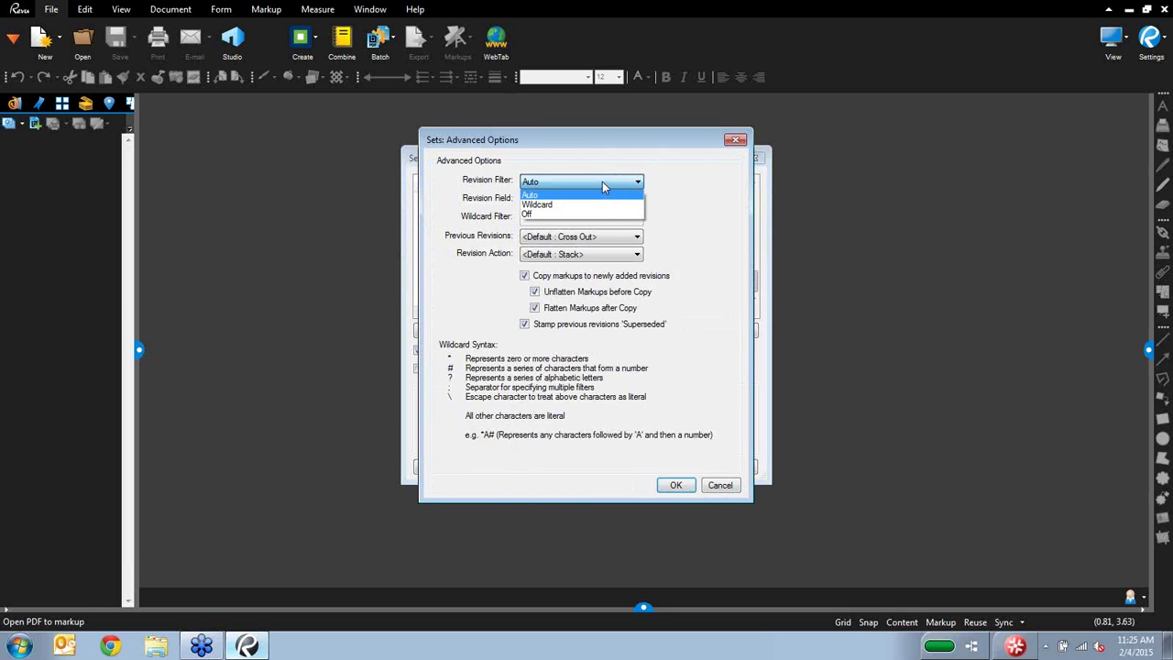
pyautogui.click(681, 192)
pyautogui.click(632, 239)
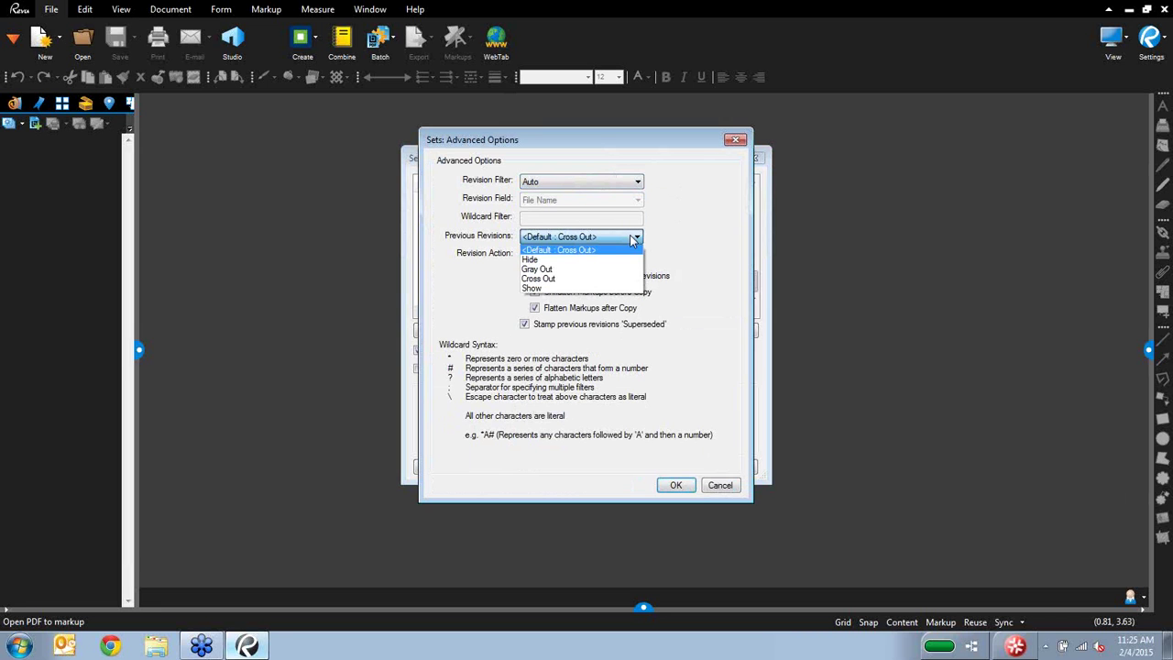
pyautogui.click(632, 239)
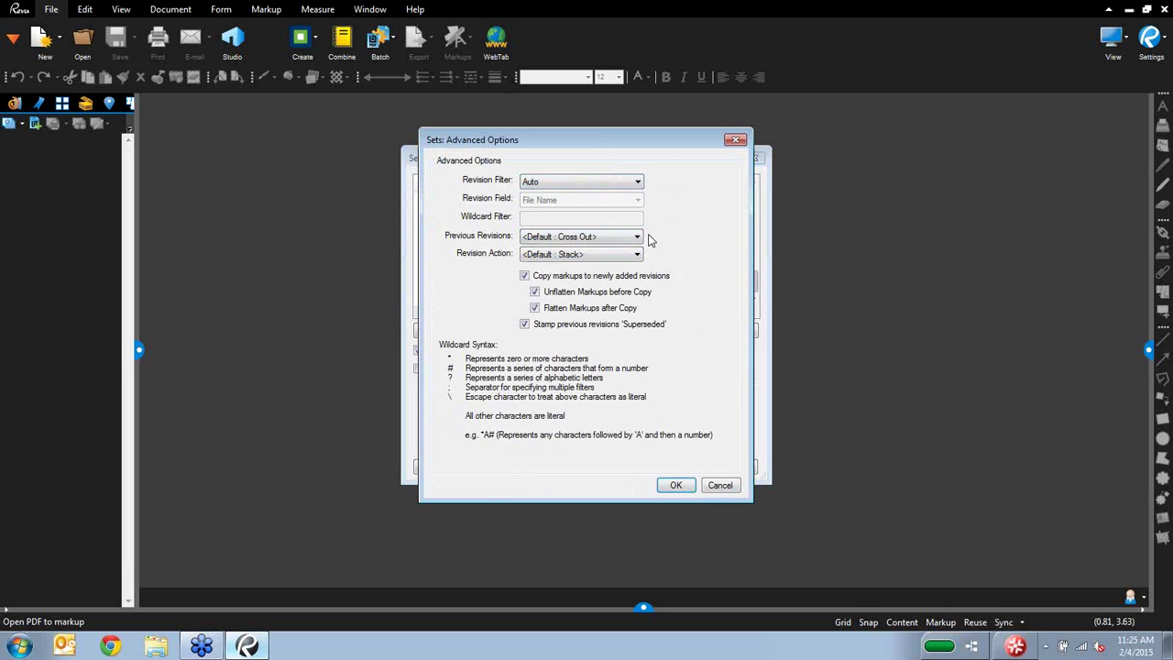
pyautogui.click(620, 260)
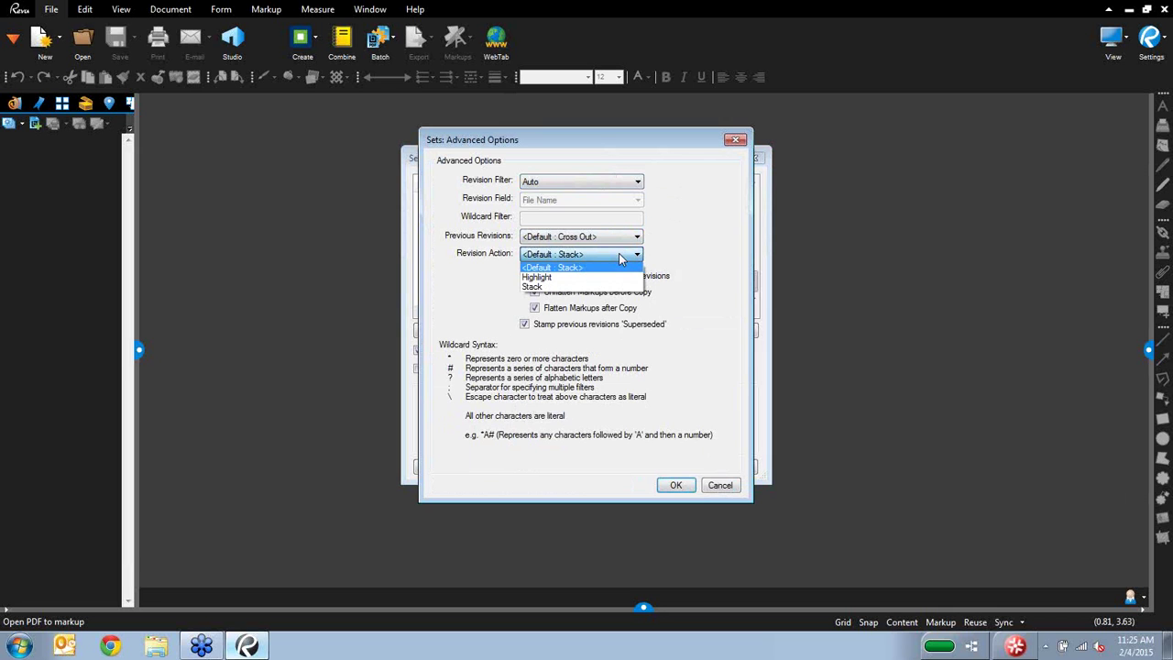
pyautogui.click(670, 243)
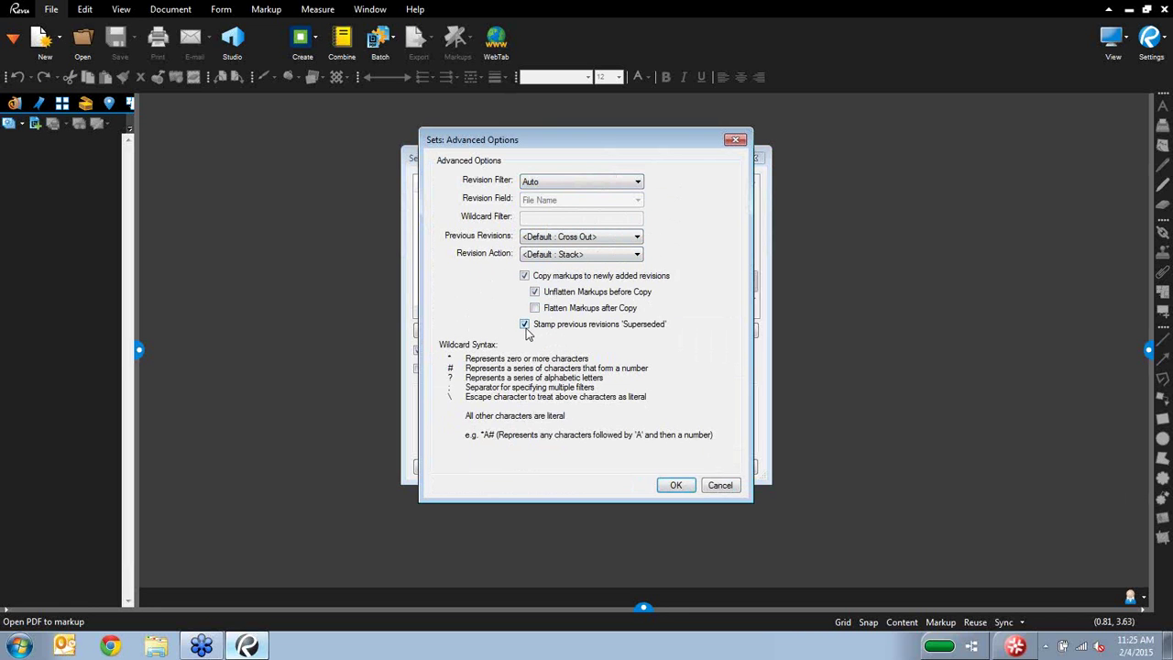
pyautogui.click(675, 485)
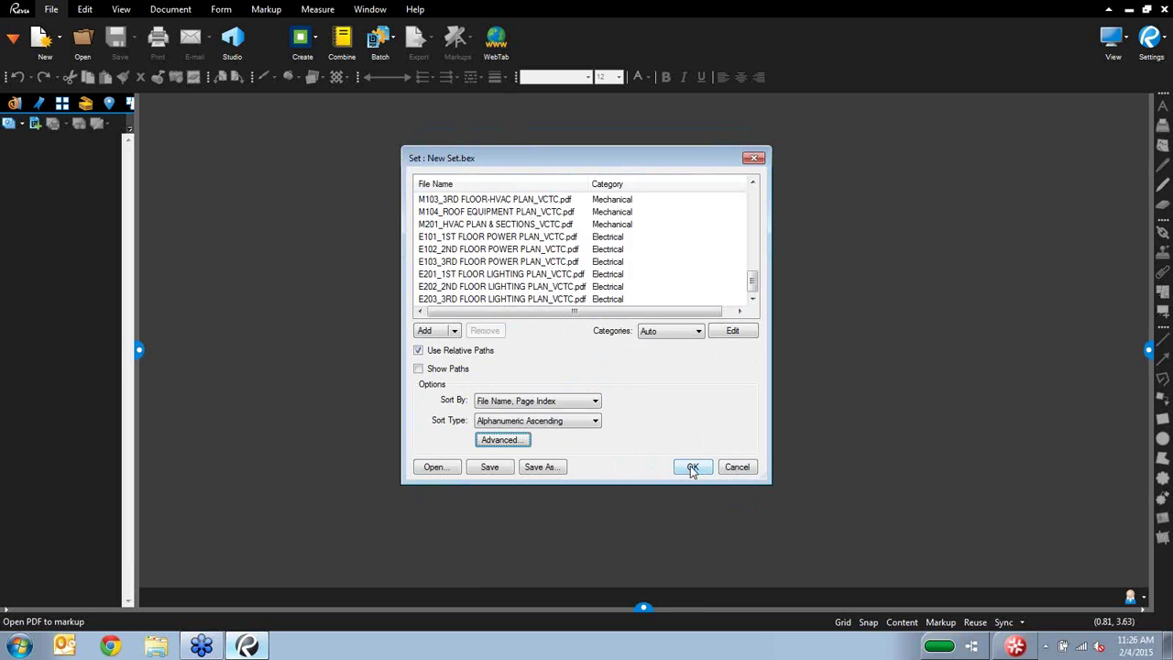
# Step: Create the set and accept the matched page pairs, copying markups to the revised pages and stamping the current pages Superseded
pyautogui.click(692, 467)
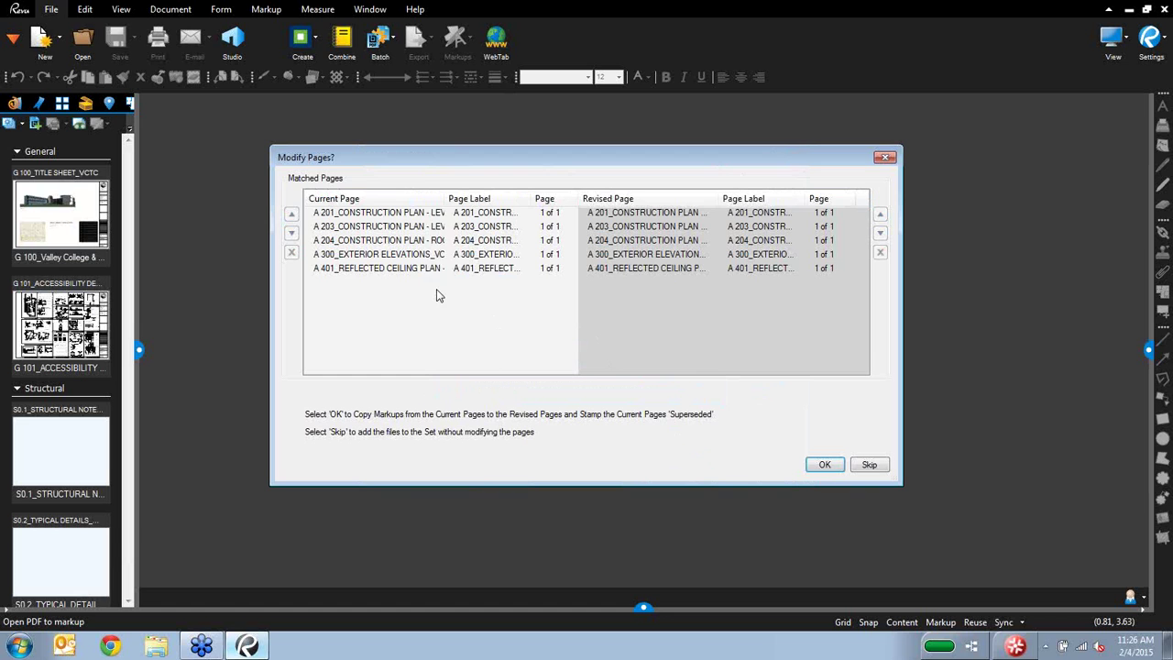
pyautogui.click(308, 163)
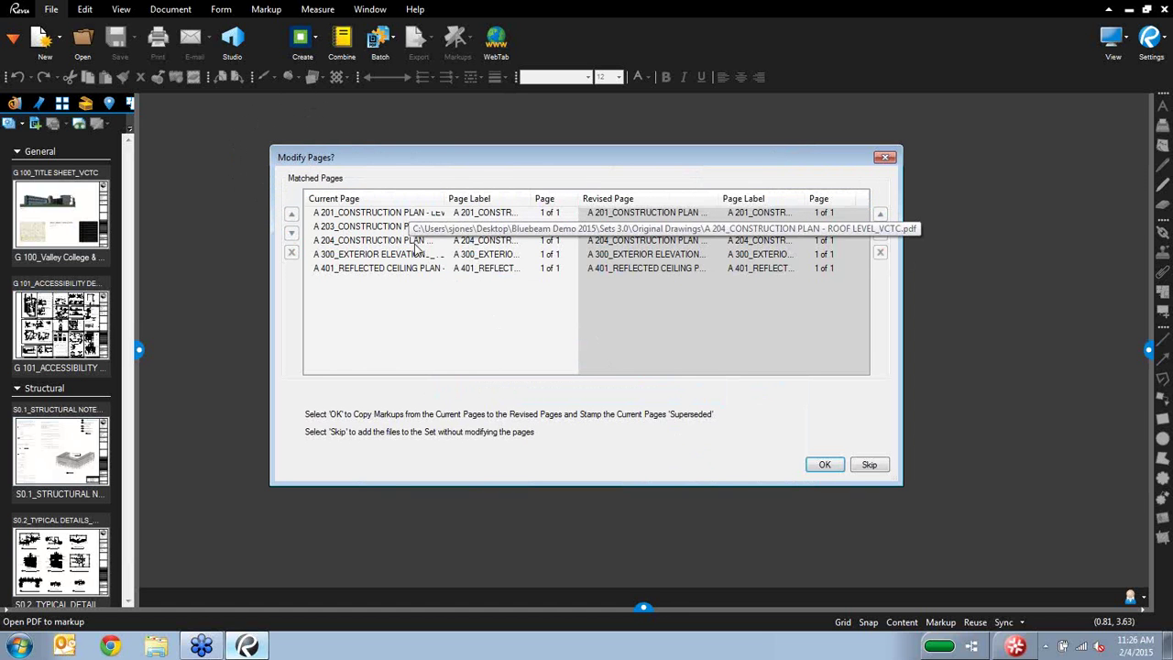
pyautogui.click(380, 420)
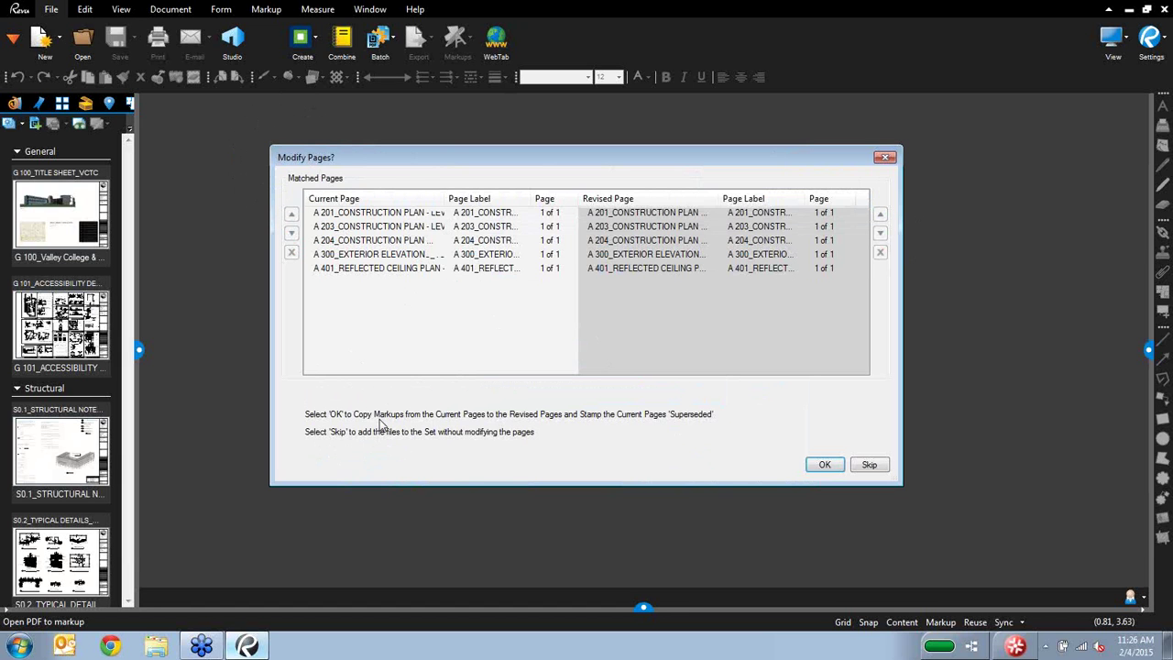
pyautogui.click(471, 241)
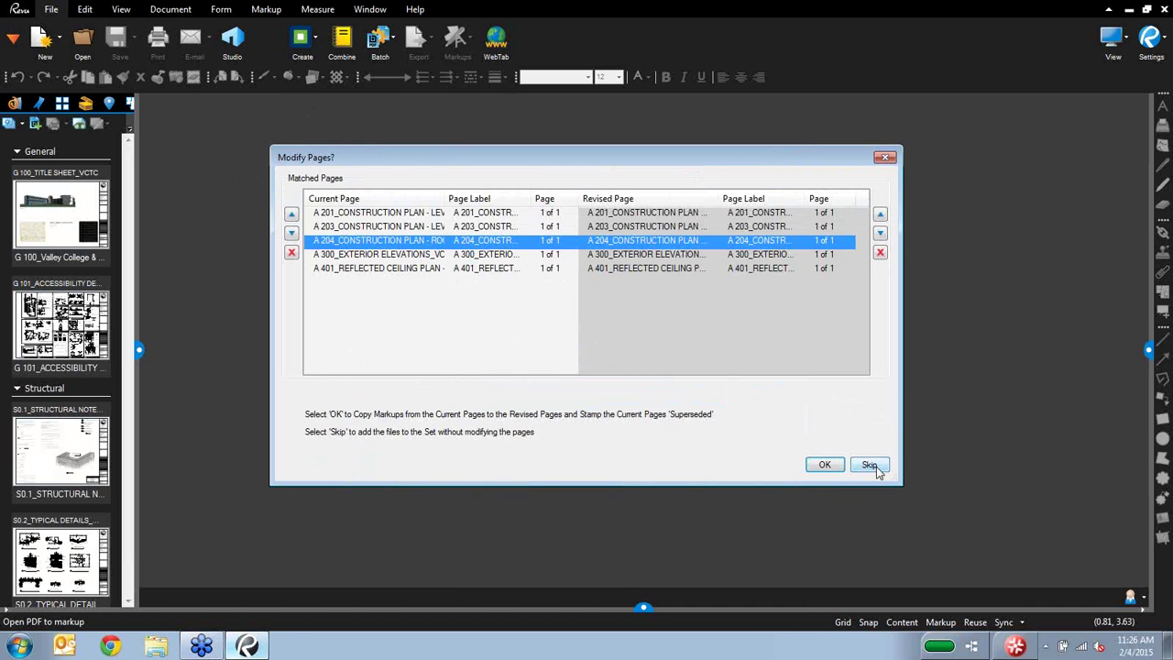
pyautogui.click(826, 466)
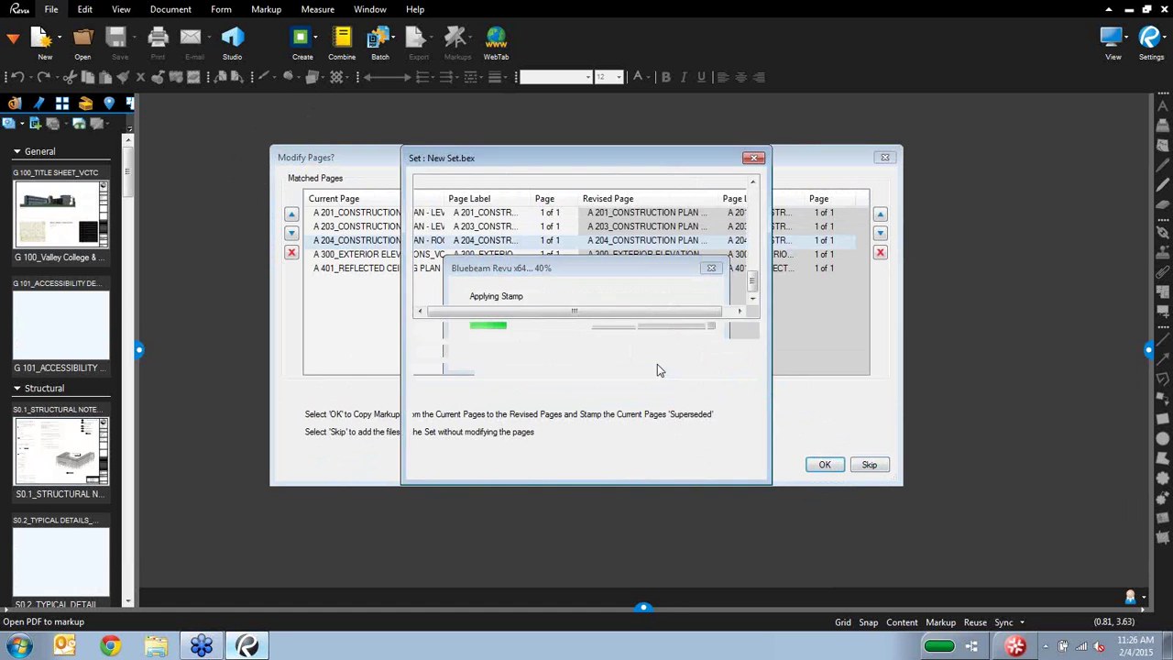
# Step: Widen the panel showing the set's thumbnails and open the G 100 title sheet from the General category
pyautogui.moveTo(140, 348); pyautogui.dragTo(293, 350)
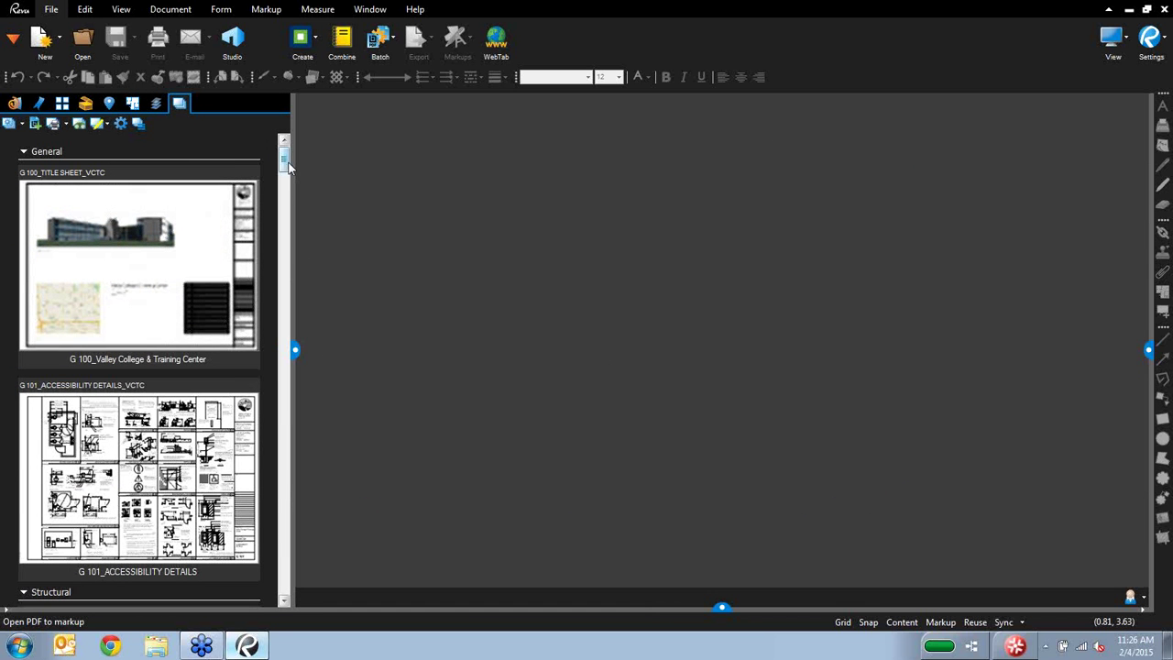
pyautogui.moveTo(284, 165)
pyautogui.mouseDown()
pyautogui.moveTo(298, 312)
pyautogui.moveTo(287, 275)
pyautogui.moveTo(299, 150)
pyautogui.mouseUp()
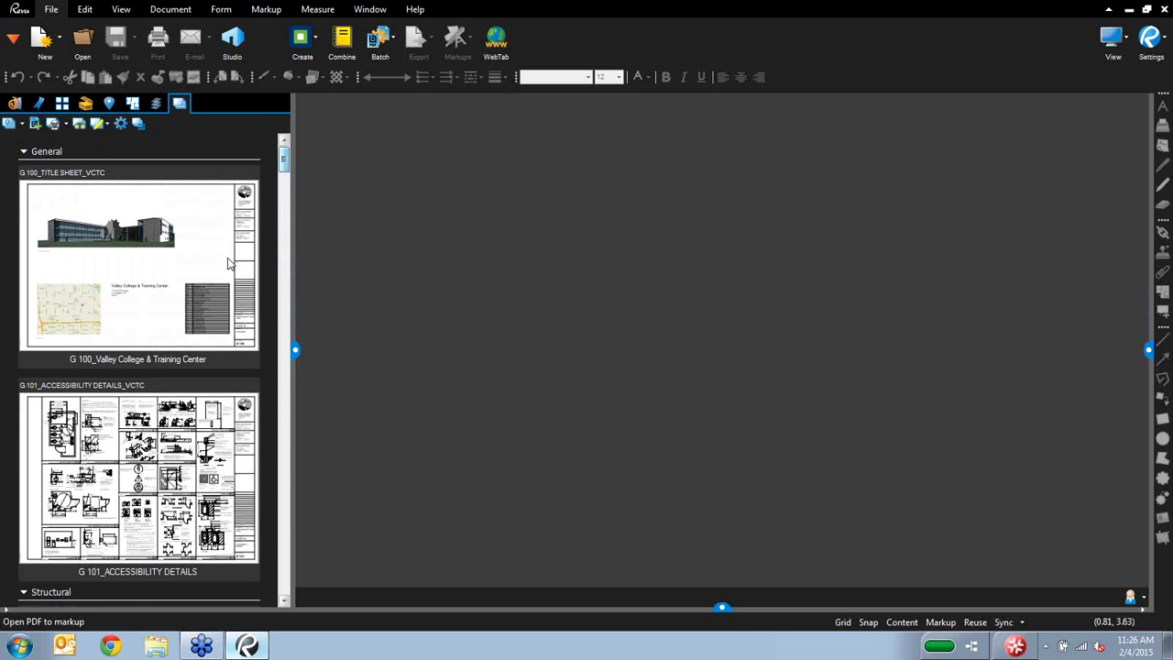
pyautogui.click(209, 285)
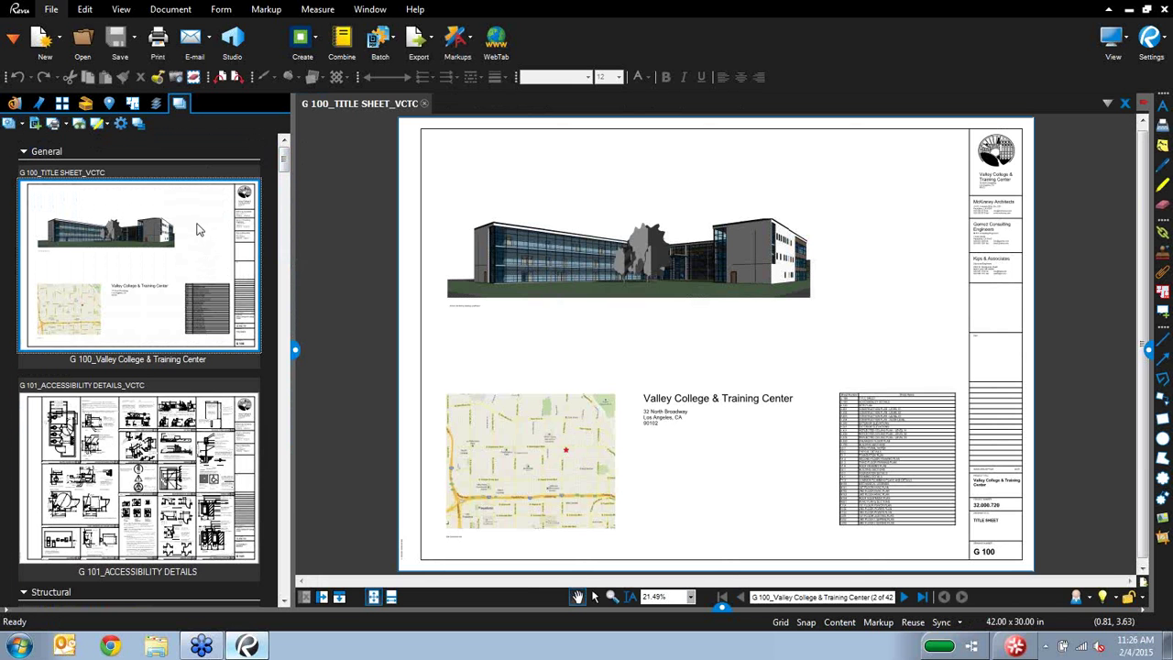
# Step: Look through the set's categorized sheets as a text list and return to the thumbnail view
pyautogui.moveTo(284, 165)
pyautogui.mouseDown()
pyautogui.moveTo(293, 311)
pyautogui.moveTo(284, 144)
pyautogui.mouseUp()
pyautogui.click(142, 127)
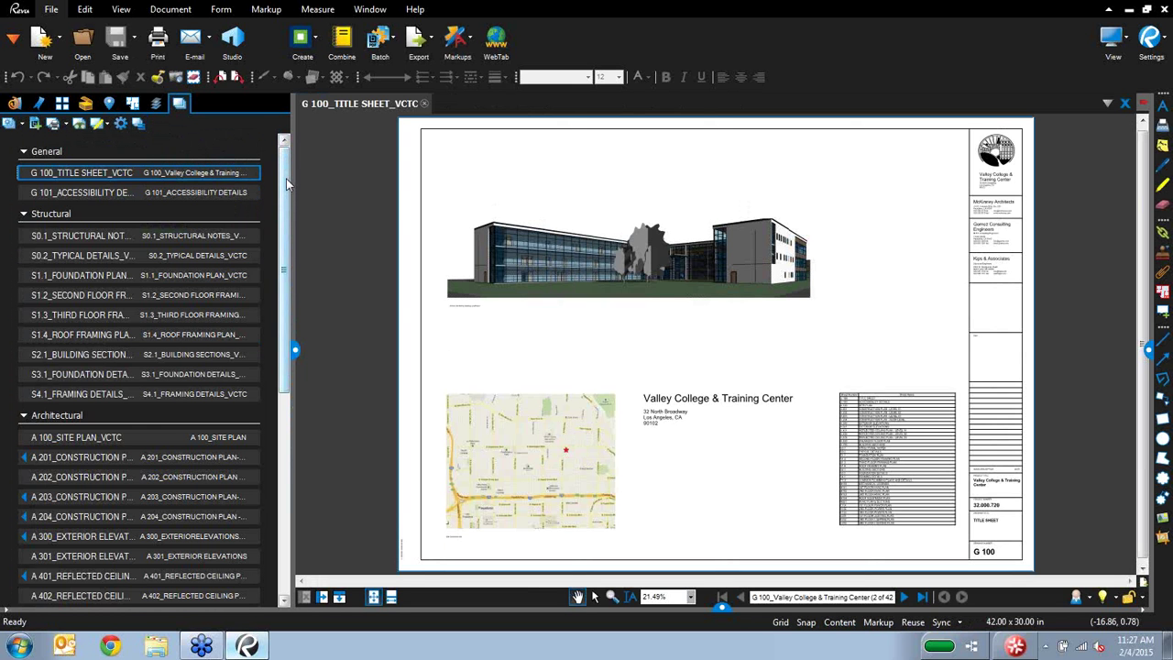
pyautogui.scroll(-1, 285, 178)
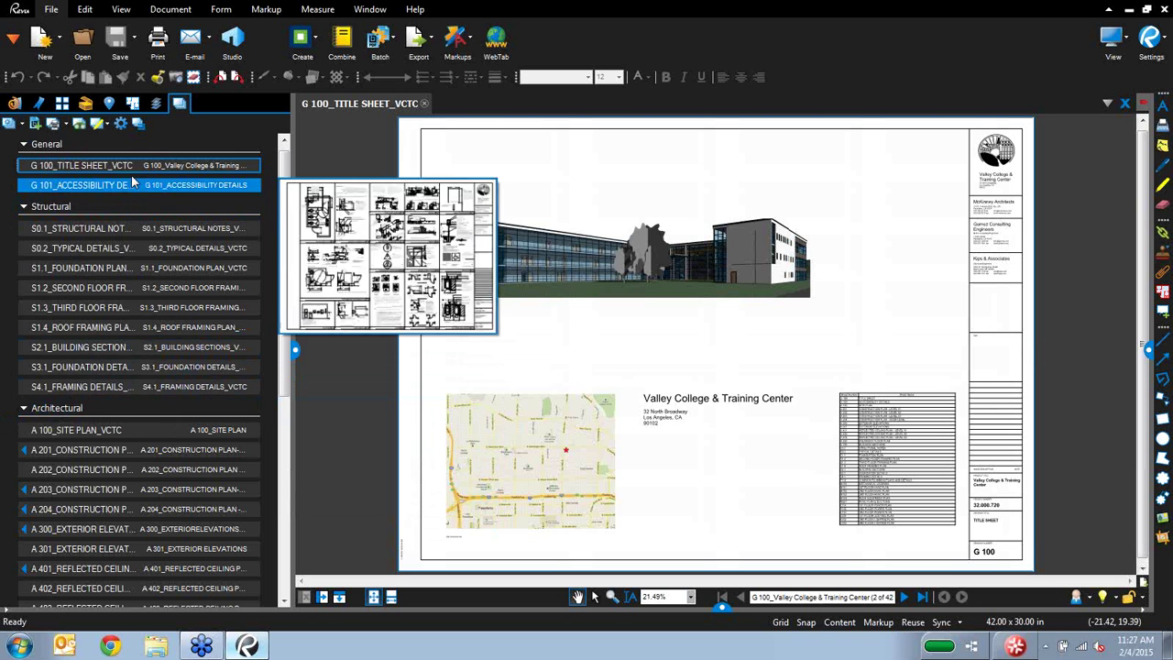
pyautogui.click(139, 122)
# Step: View the revised A 201 Level 01 construction plan from the set, followed by its superseded previous revision
pyautogui.moveTo(284, 170); pyautogui.dragTo(272, 317)
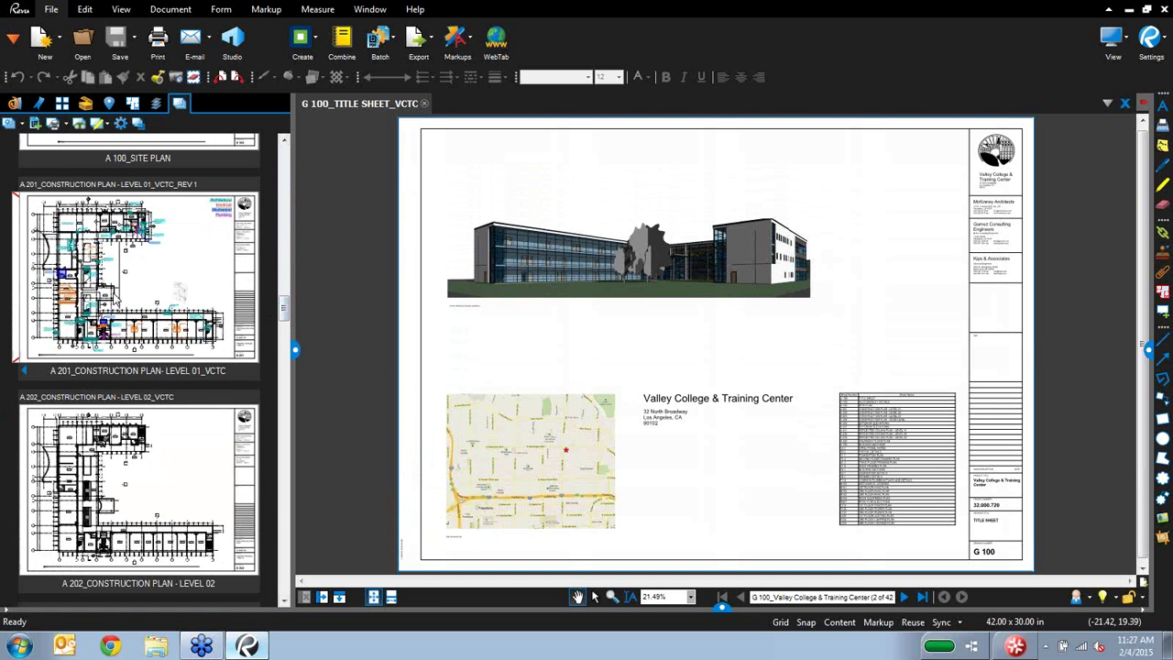
pyautogui.click(170, 263)
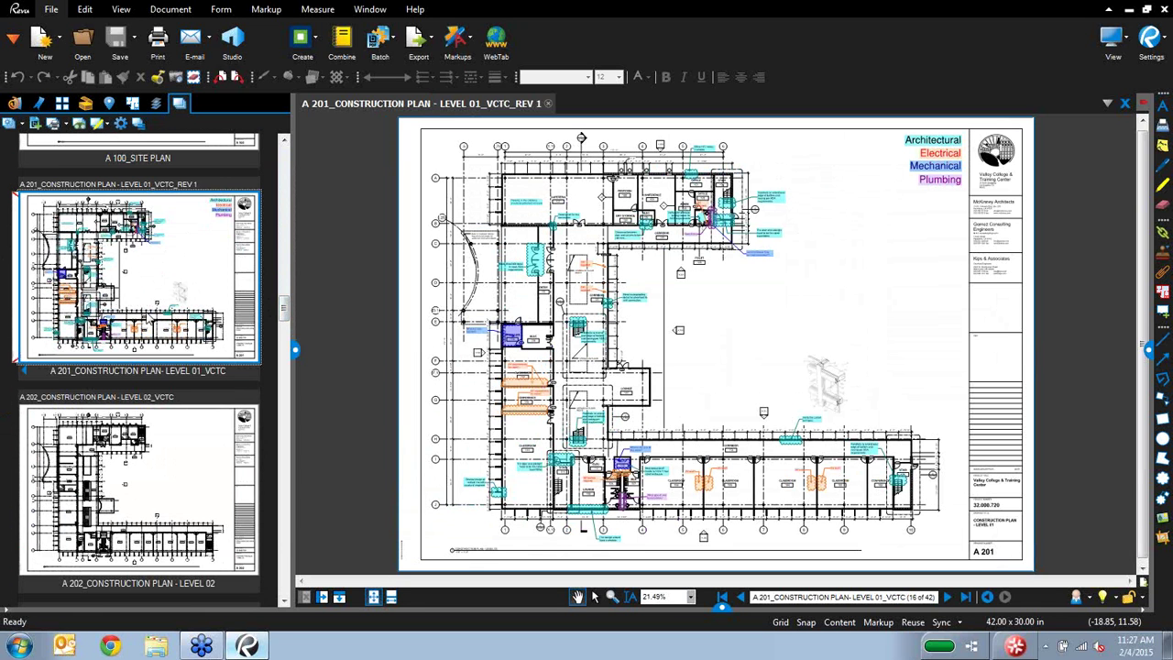
pyautogui.click(25, 374)
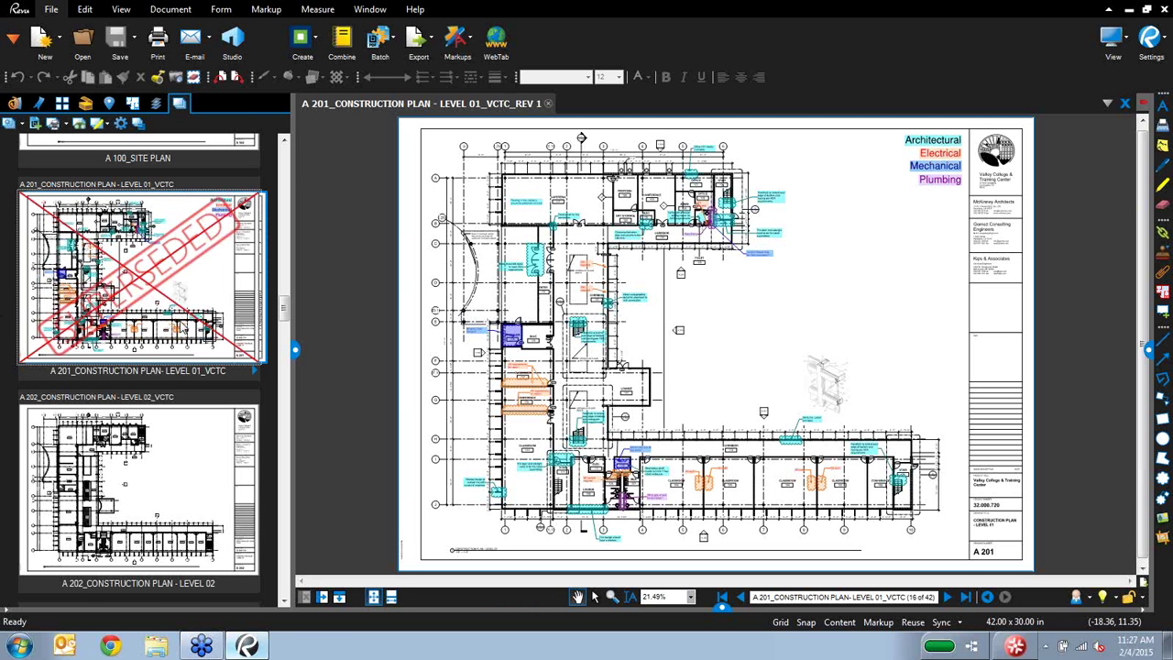
pyautogui.click(207, 296)
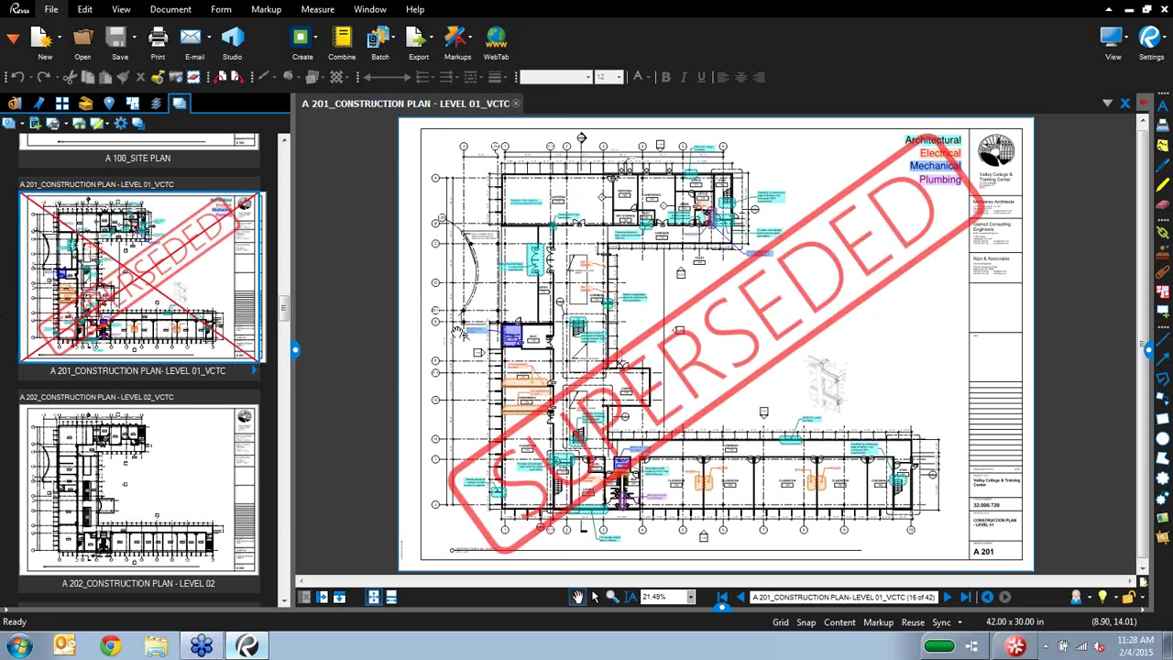
# Step: Switch between the REV 1 and superseded versions of A 201, and check the compare and overlay commands available for the sheet
pyautogui.click(255, 370)
pyautogui.click(210, 298)
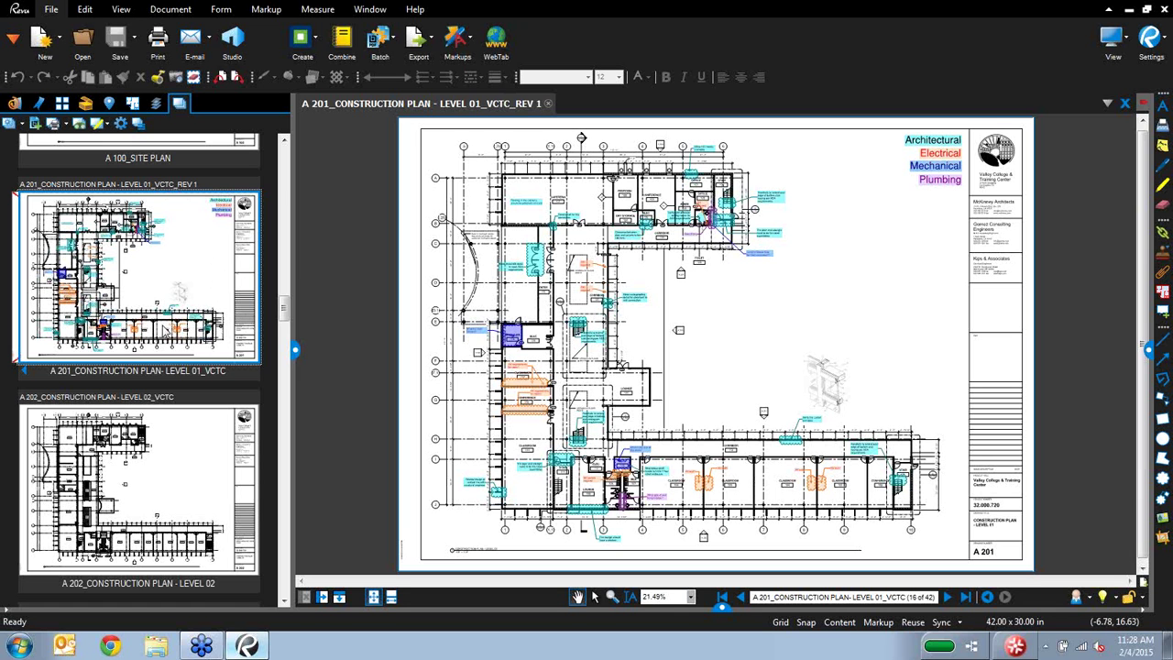
pyautogui.click(25, 371)
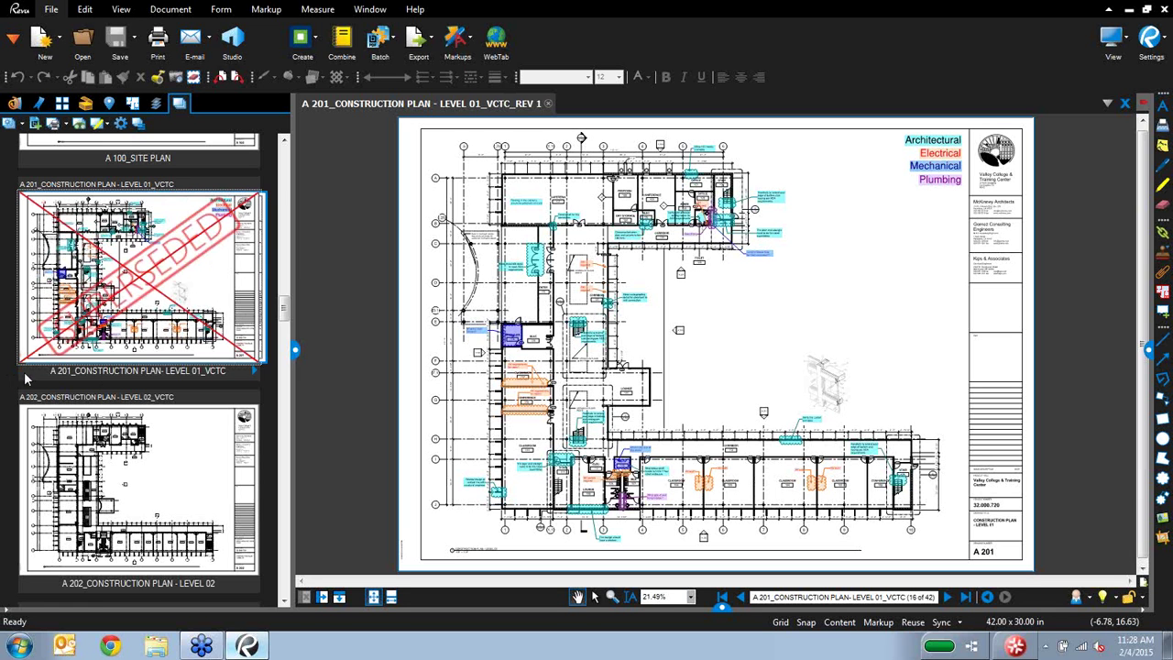
pyautogui.click(256, 376)
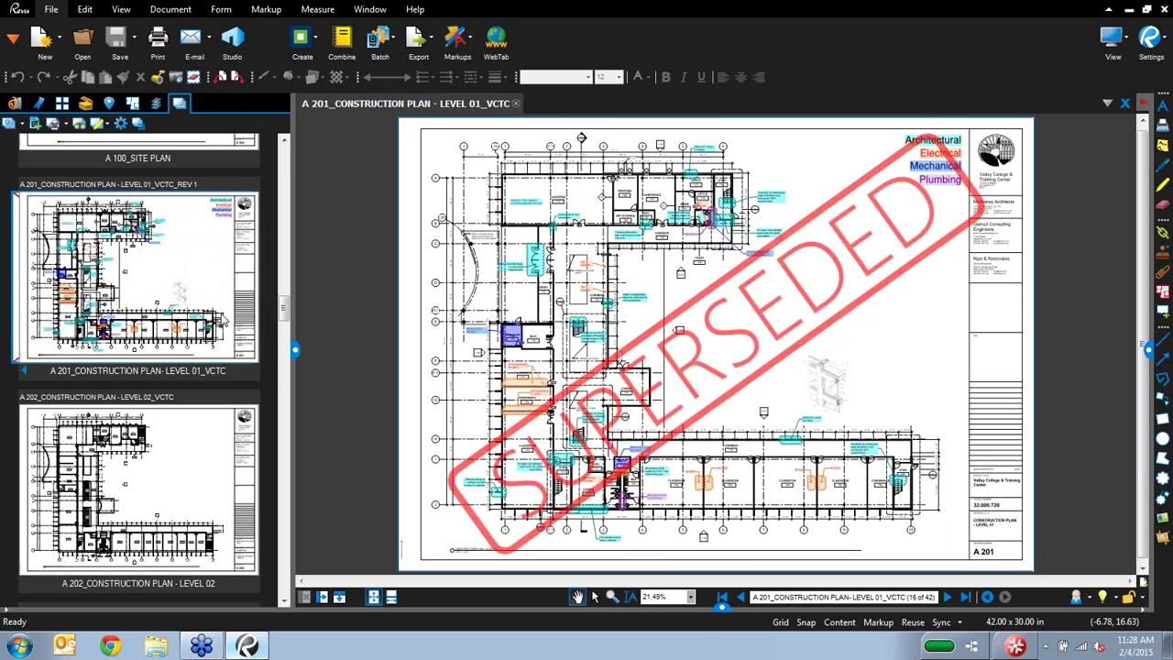
pyautogui.click(204, 256)
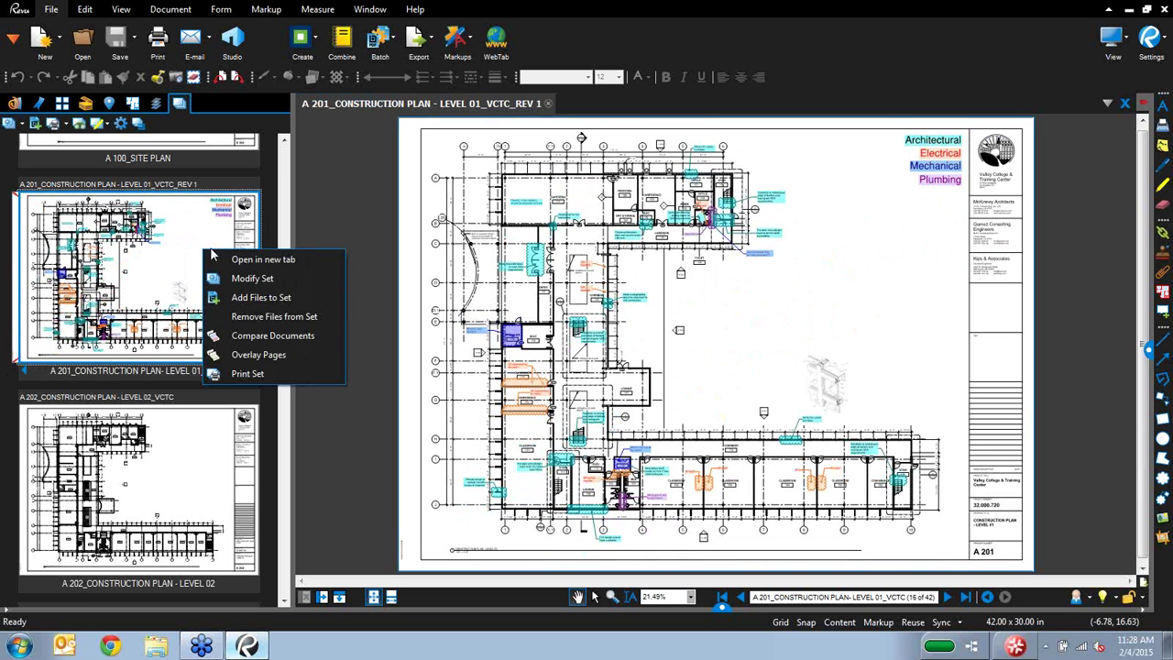
pyautogui.click(275, 354)
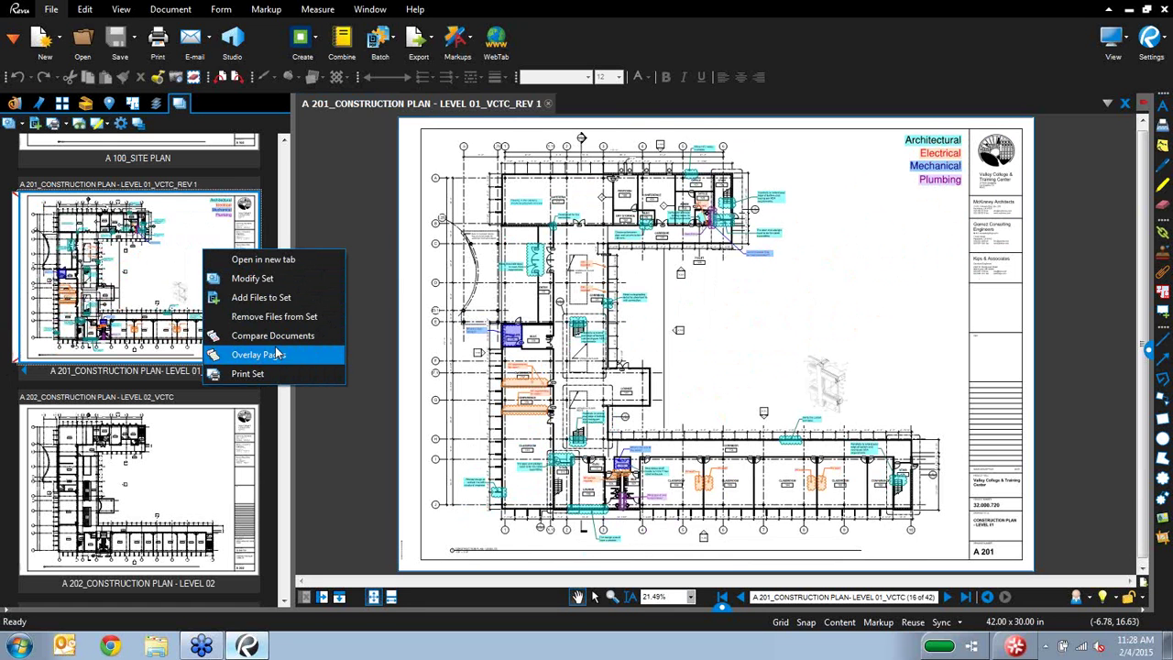
# Step: Close the open A 201 REV 1 sheet and close the set
pyautogui.click(547, 104)
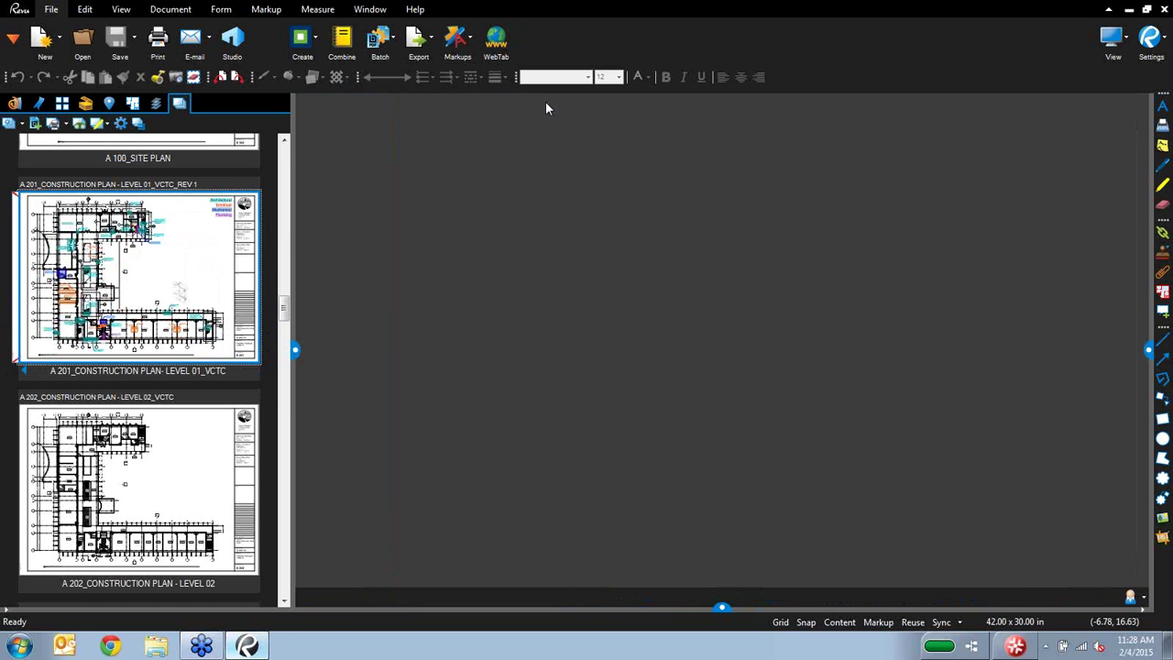
pyautogui.click(11, 123)
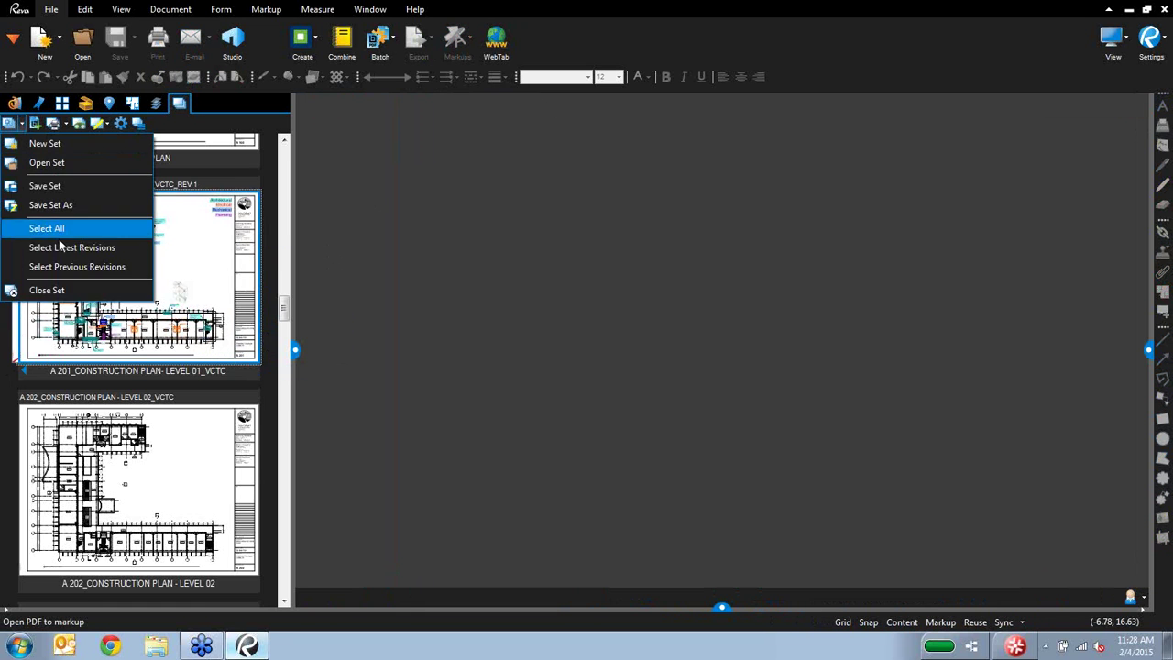
pyautogui.click(46, 290)
pyautogui.click(645, 346)
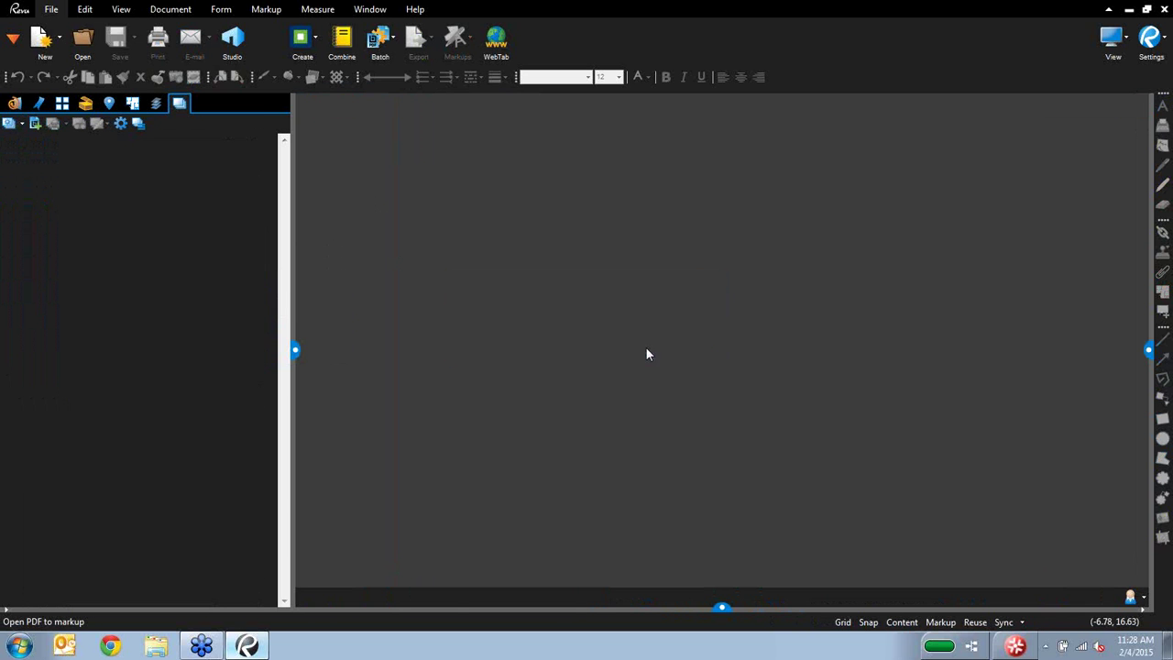
# Step: Open A 201.pdf from the Markups file category and draw a cloud around the men's restroom 107
pyautogui.click(15, 104)
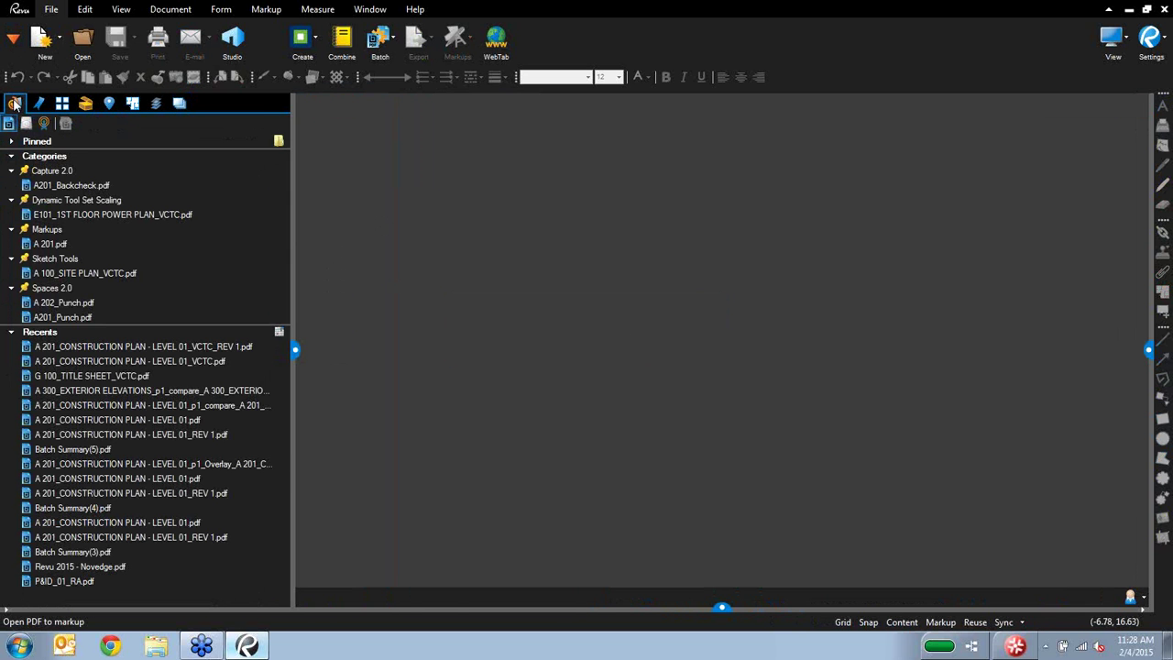
pyautogui.click(76, 246)
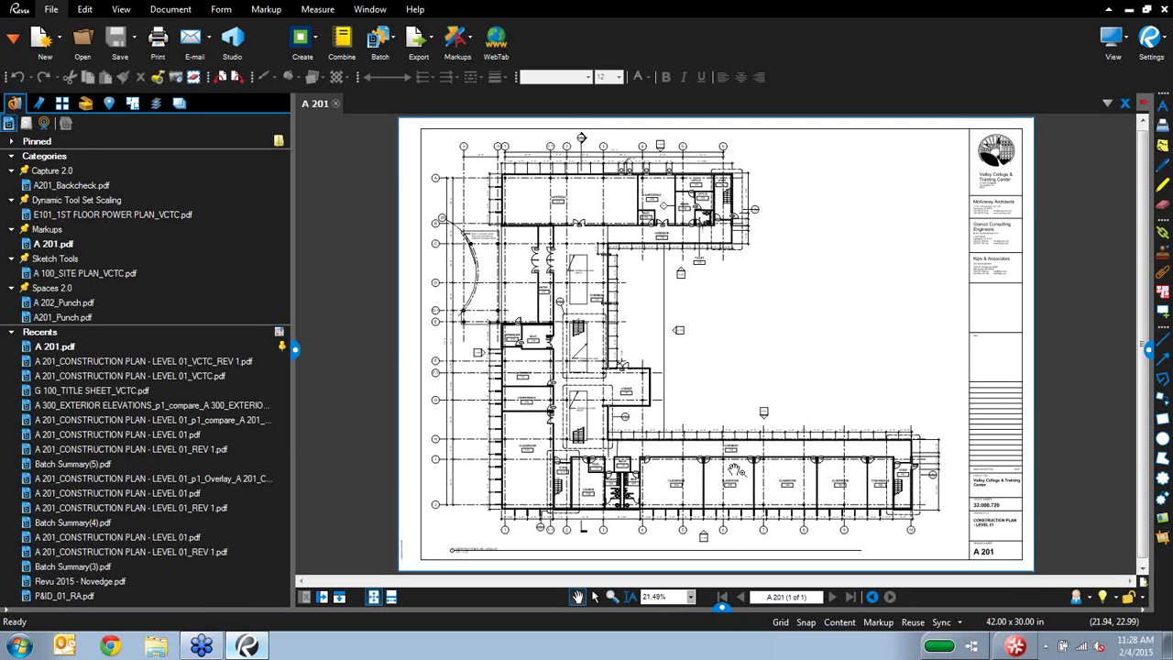
pyautogui.scroll(10, 623, 412)
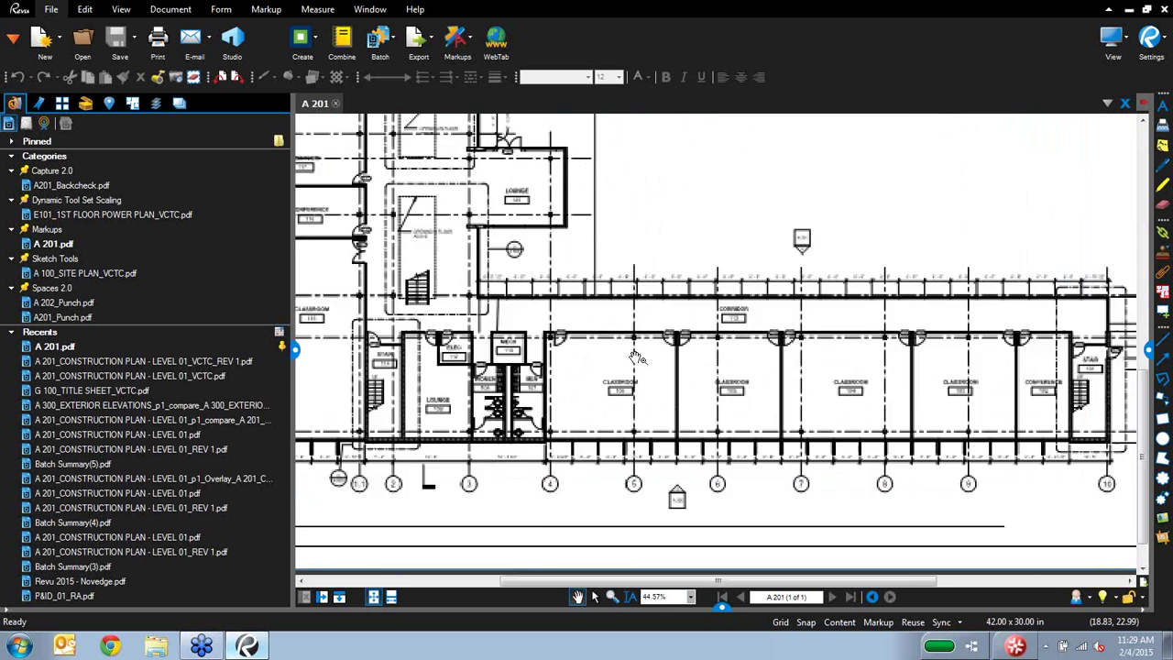
pyautogui.moveTo(674, 354); pyautogui.dragTo(720, 398)
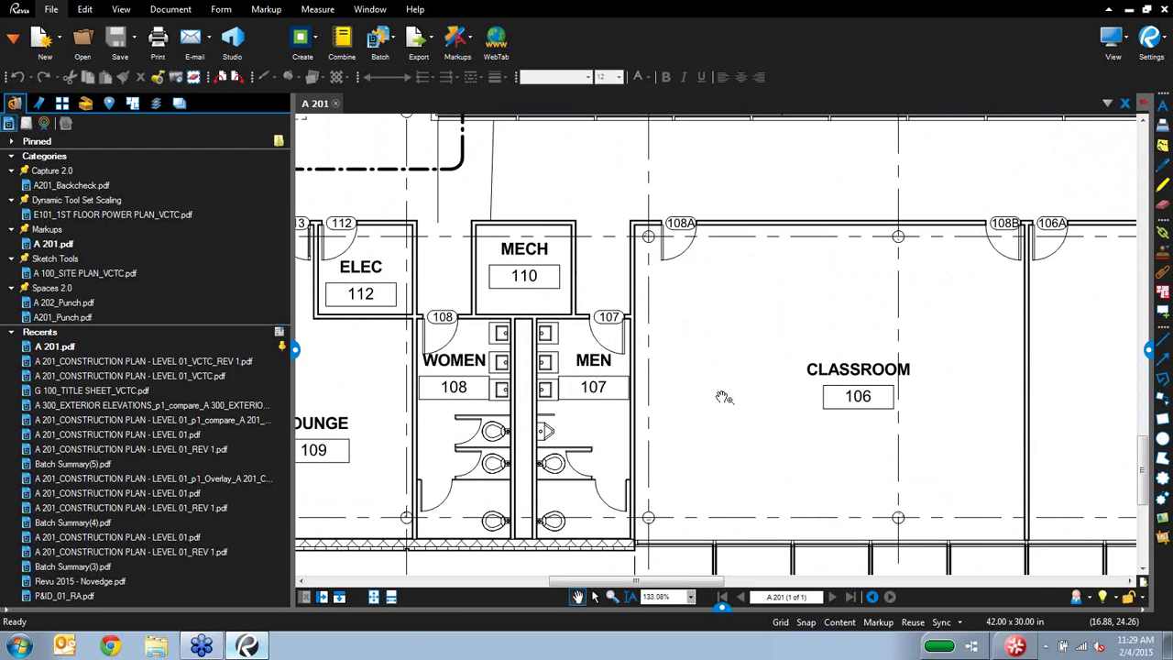
pyautogui.click(1162, 477)
pyautogui.click(504, 290)
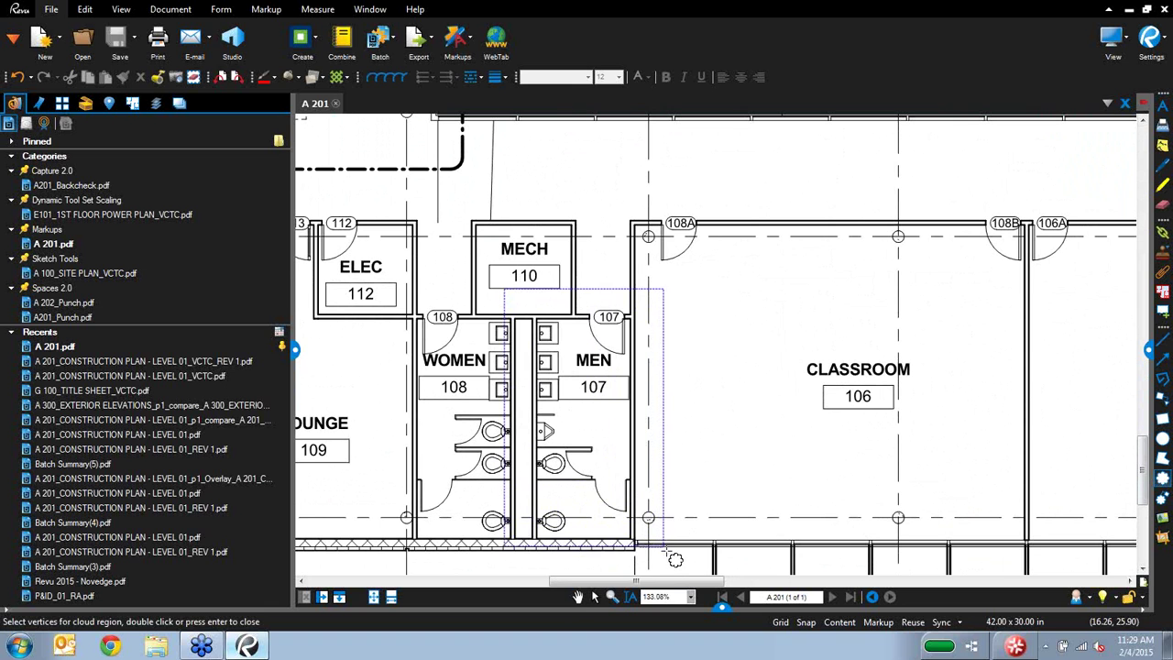
pyautogui.click(667, 553)
# Step: Add a callout reading "Is this ADA compliant?" in classroom 106, with its arrow pointing at the clouded restroom's wall
pyautogui.click(1161, 400)
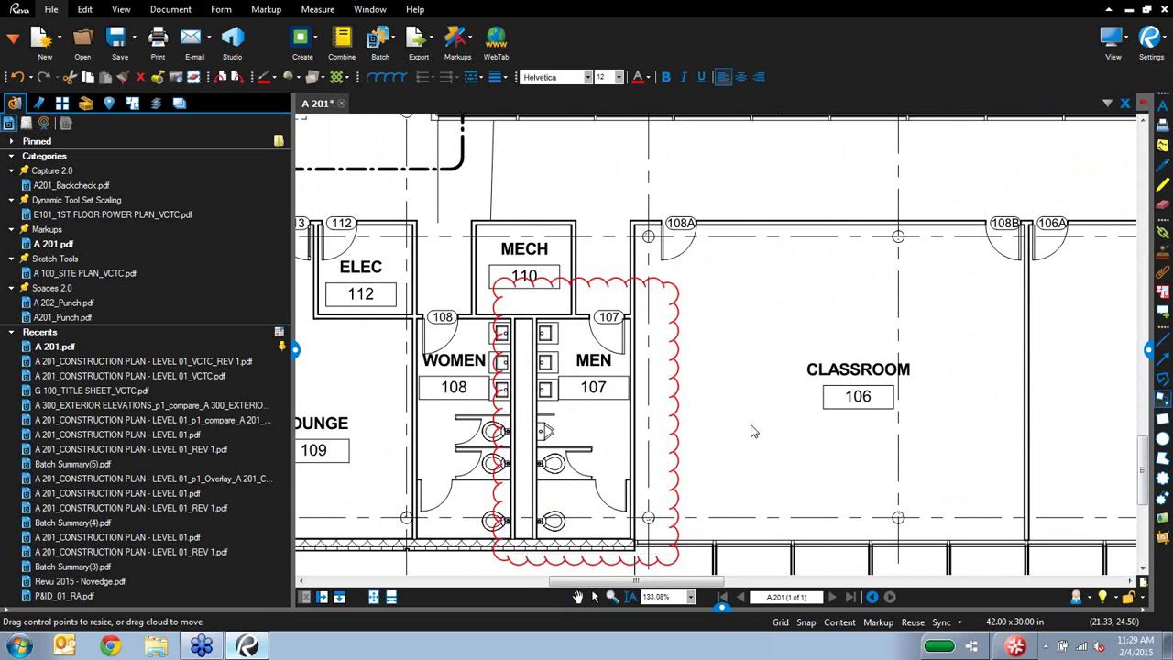
pyautogui.click(638, 433)
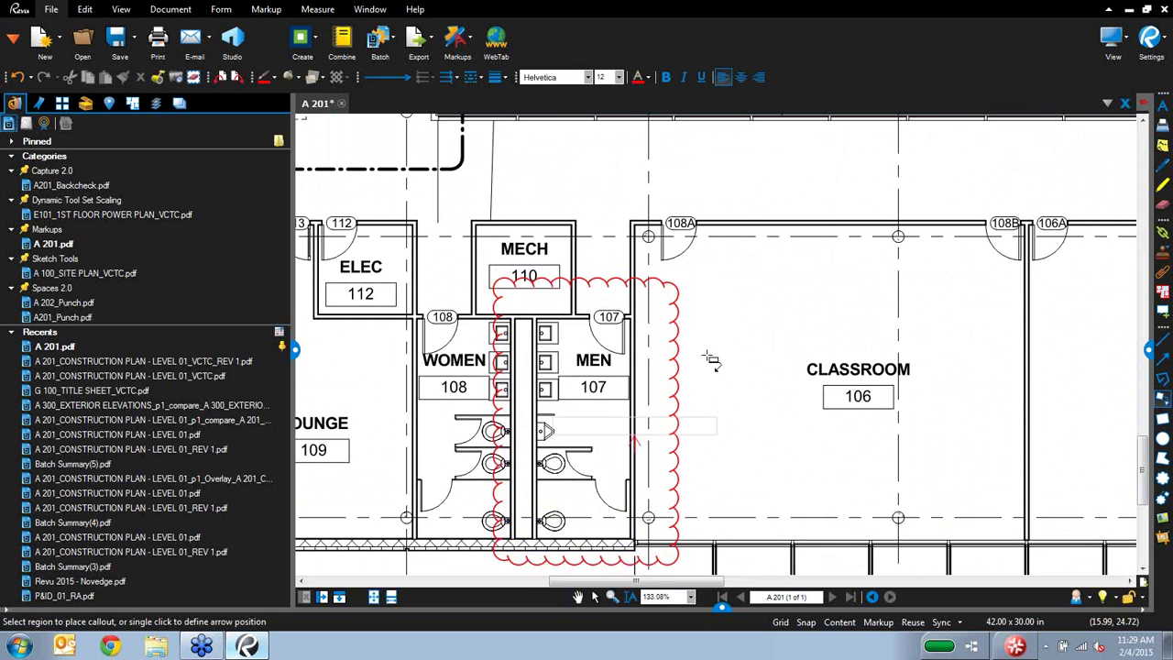
pyautogui.click(800, 303)
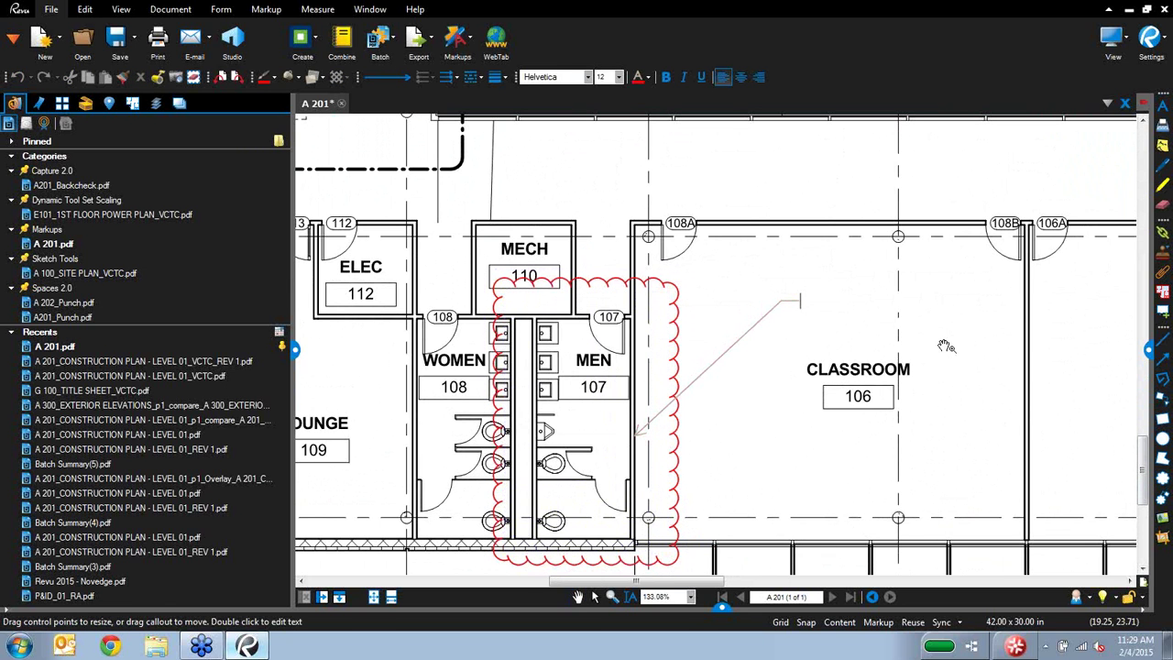
pyautogui.write('Is this ADA compliant?')
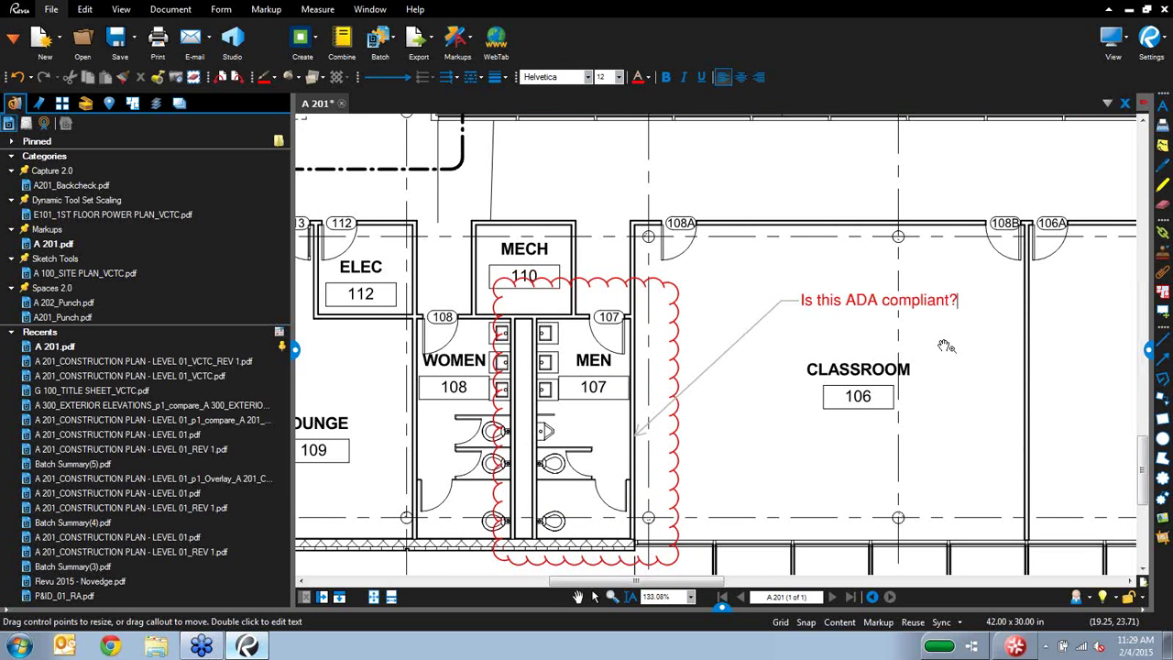
pyautogui.click(1008, 396)
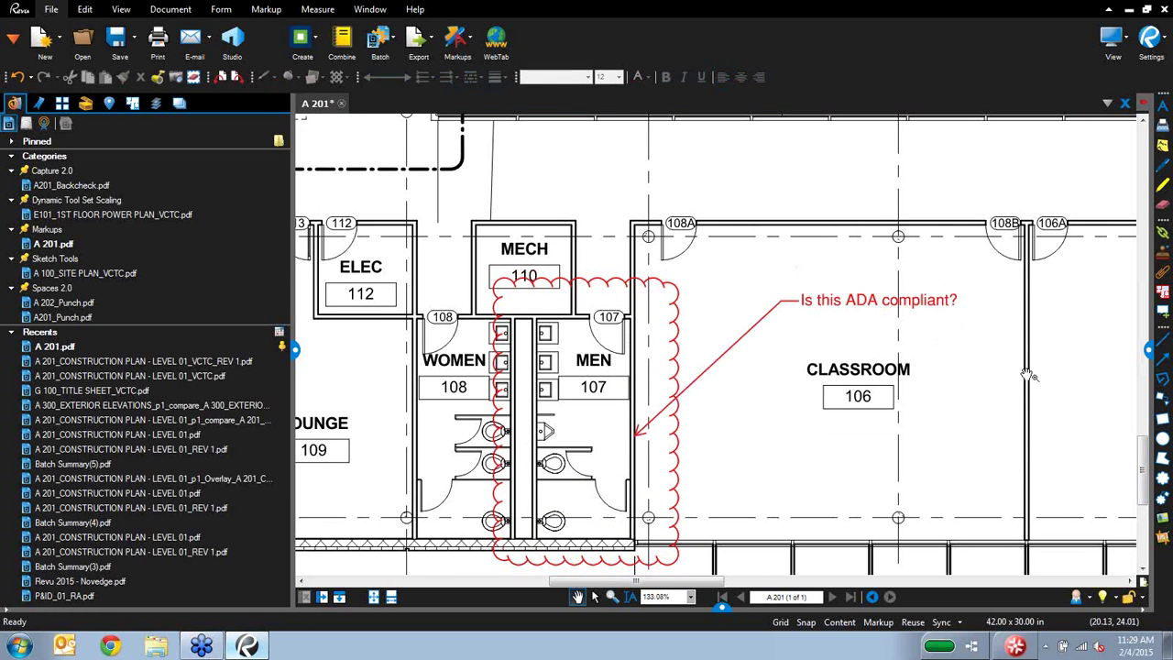
# Step: Draw a Cloud+ around part of the exterior wall above corridor 113, with a callout reading "Add mullion detail"
pyautogui.moveTo(1010, 358); pyautogui.dragTo(923, 353)
pyautogui.scroll(-1, 924, 352)
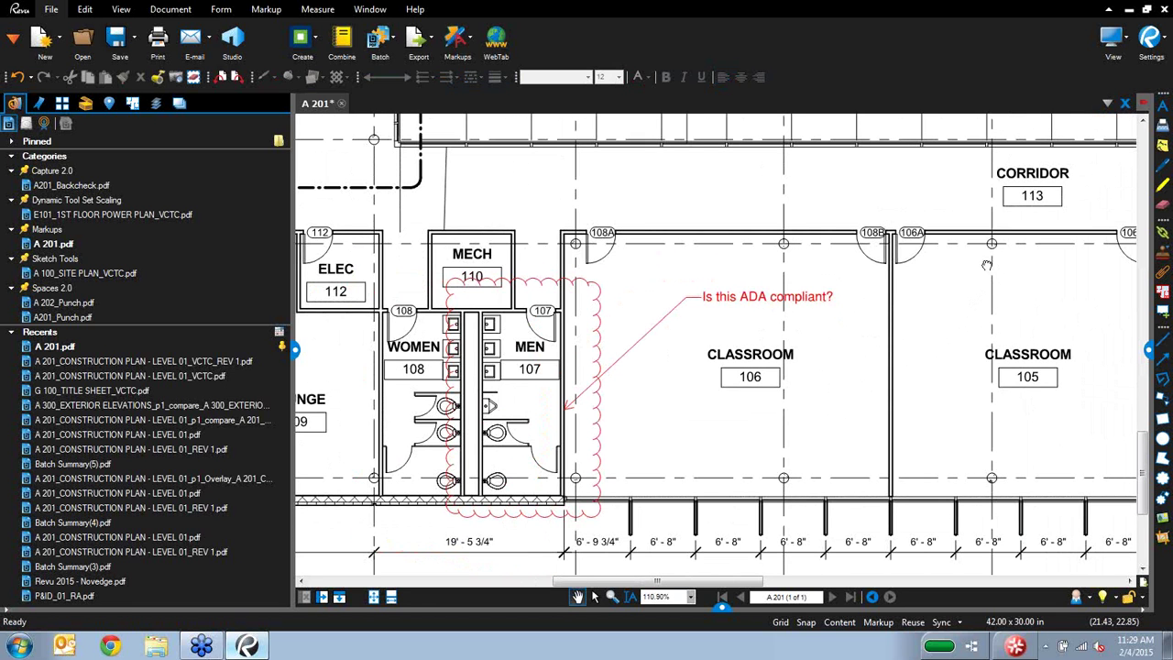
pyautogui.moveTo(983, 278); pyautogui.dragTo(855, 479)
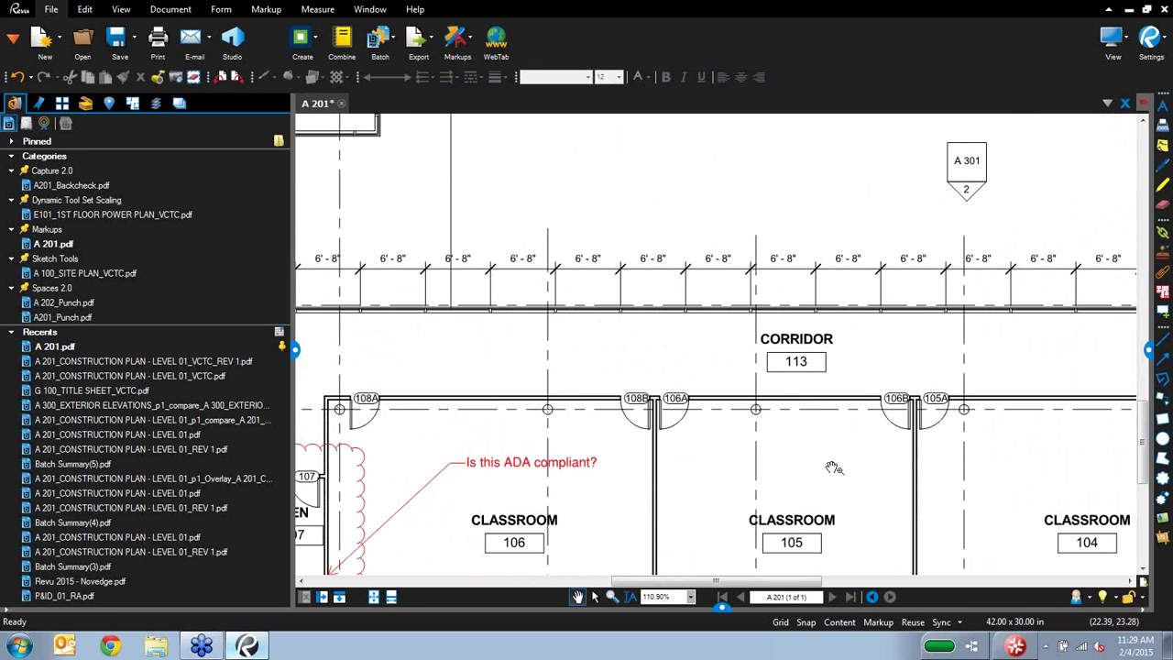
pyautogui.click(277, 10)
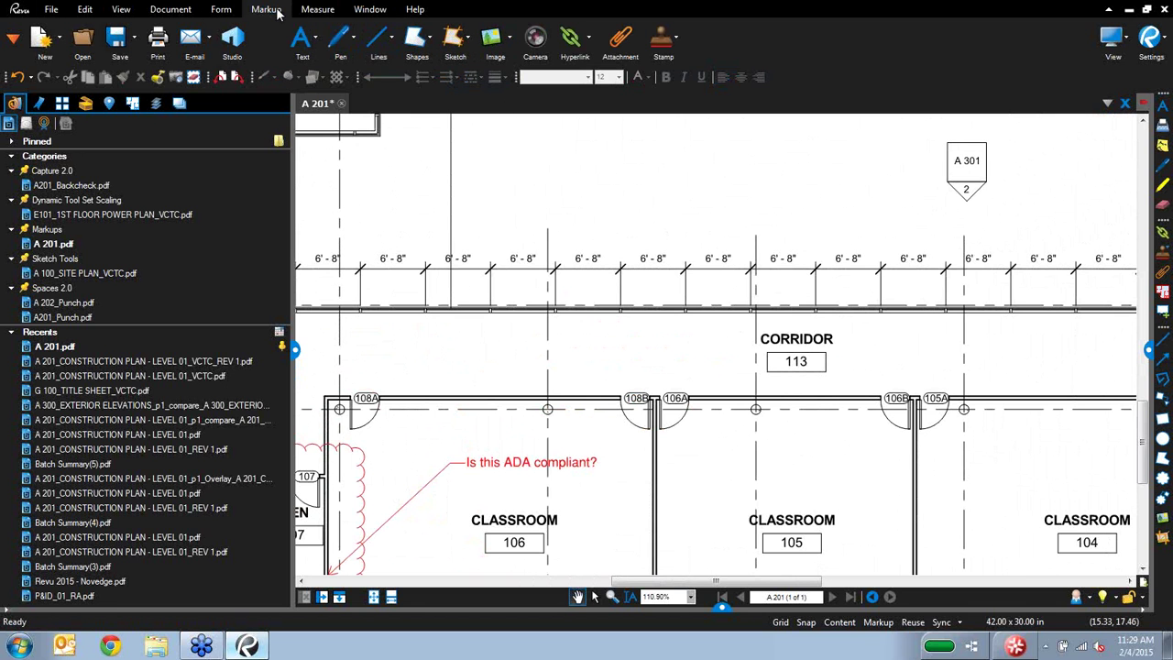
pyautogui.click(414, 37)
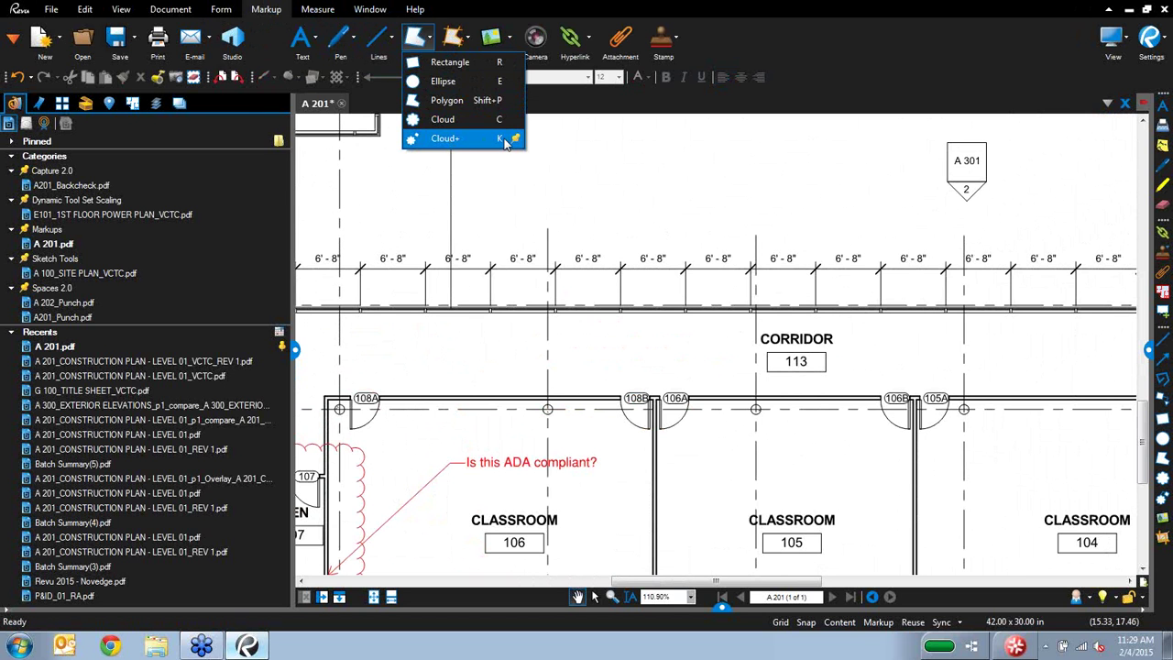
pyautogui.click(871, 54)
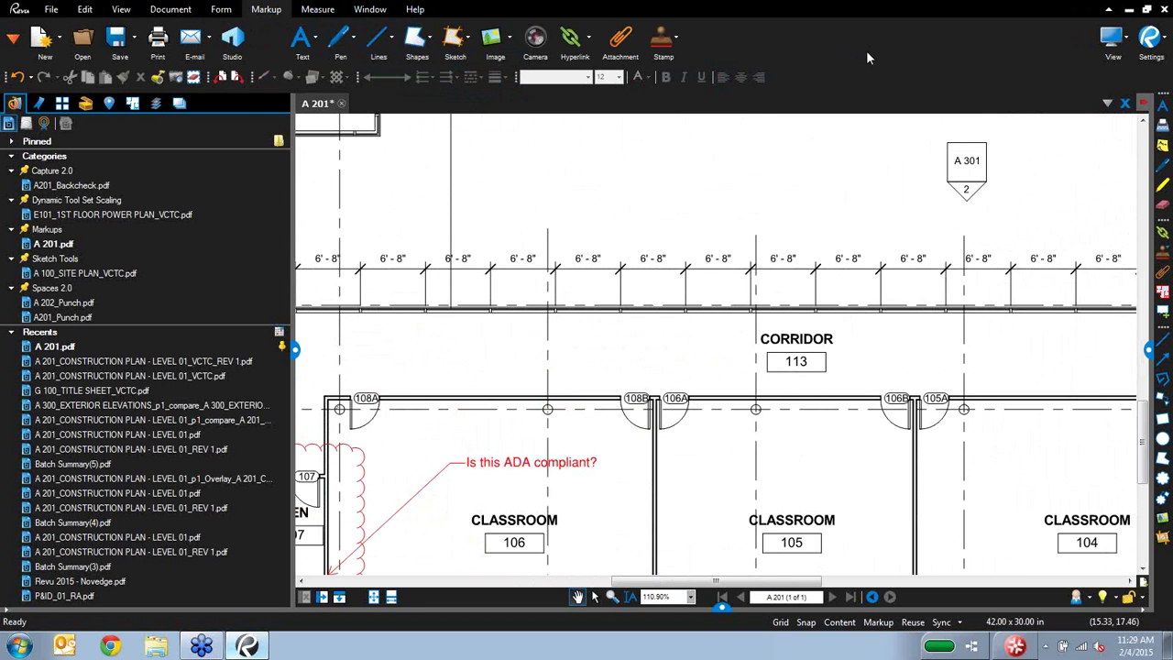
pyautogui.click(1161, 502)
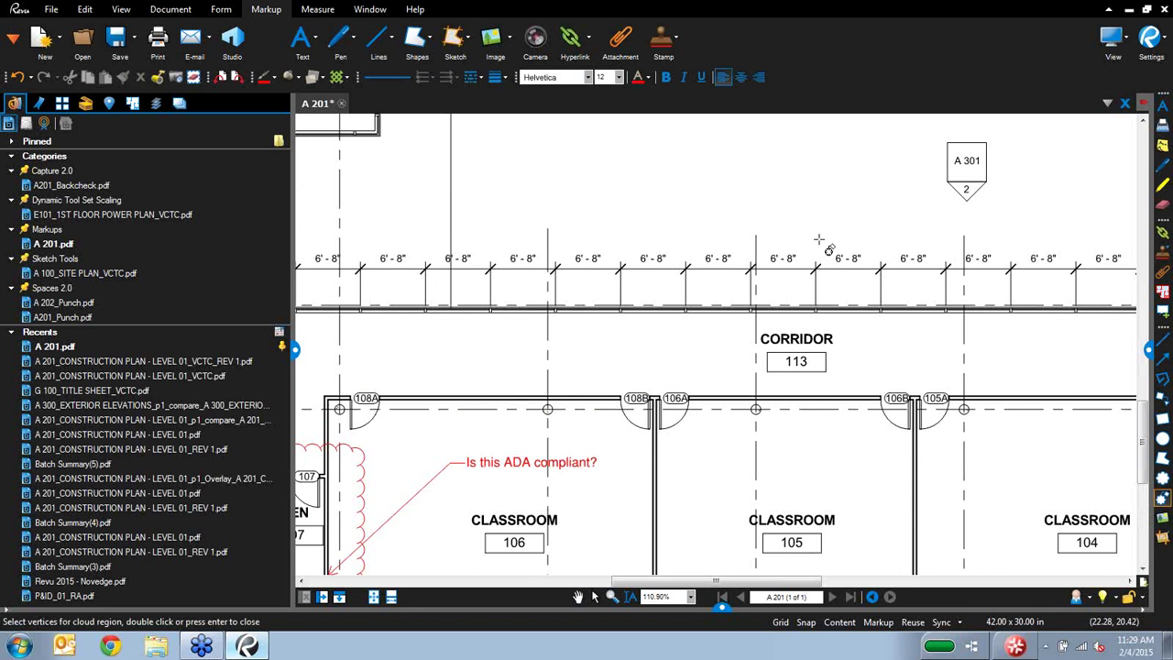
pyautogui.moveTo(673, 237); pyautogui.dragTo(772, 317)
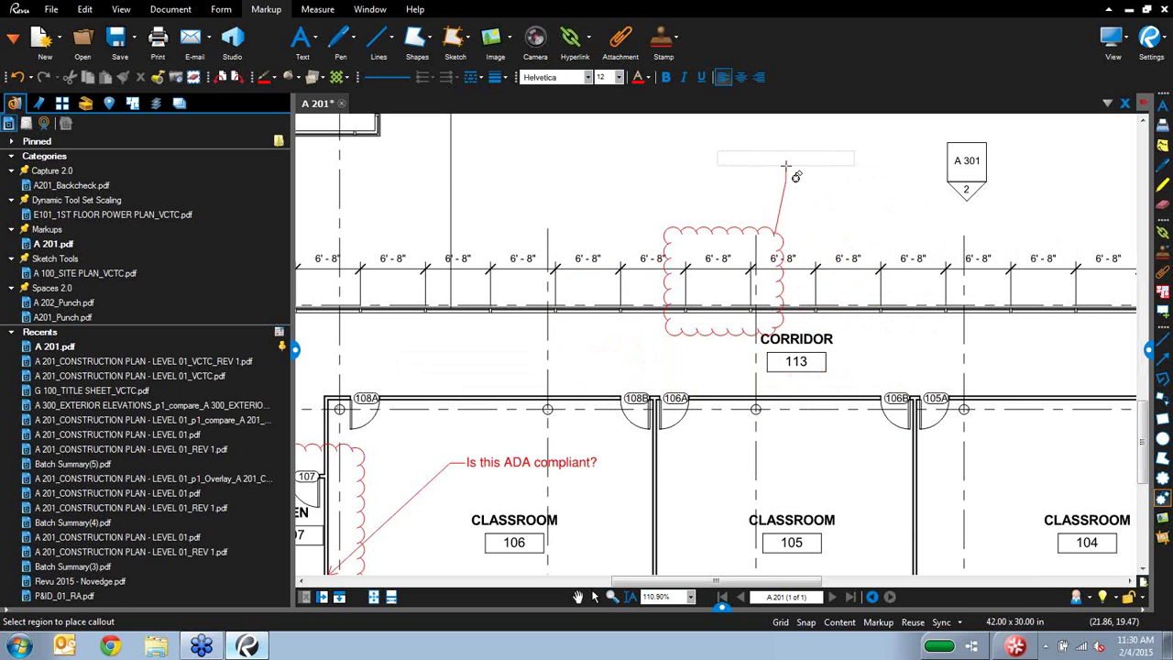
pyautogui.click(810, 167)
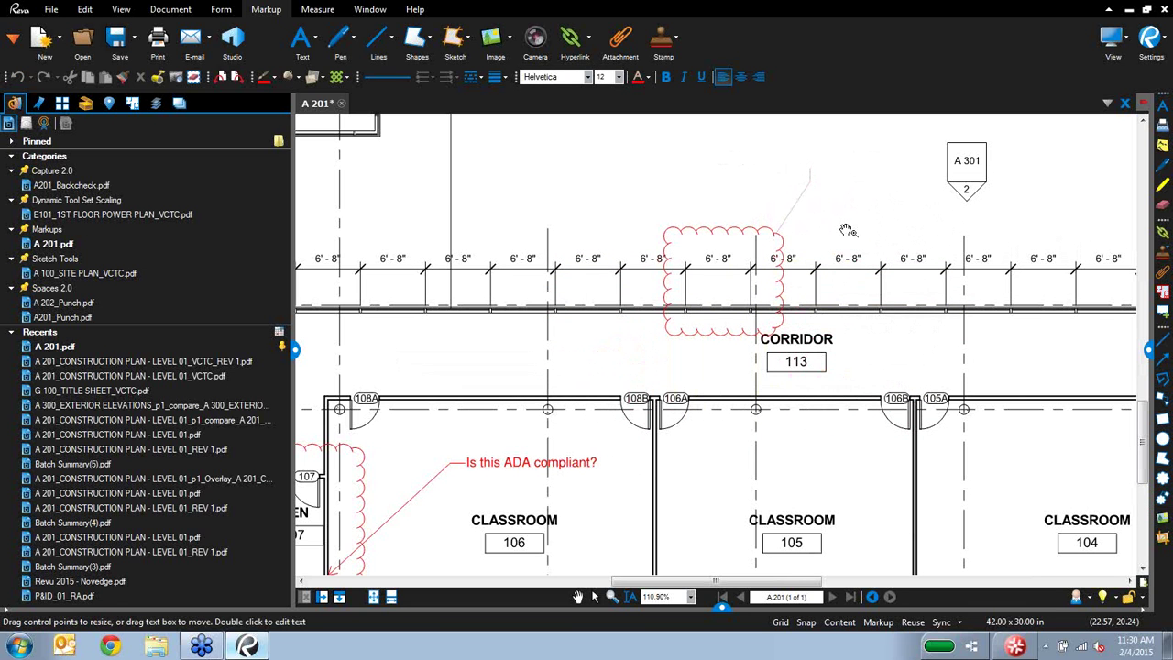
pyautogui.write('Add mullion detail')
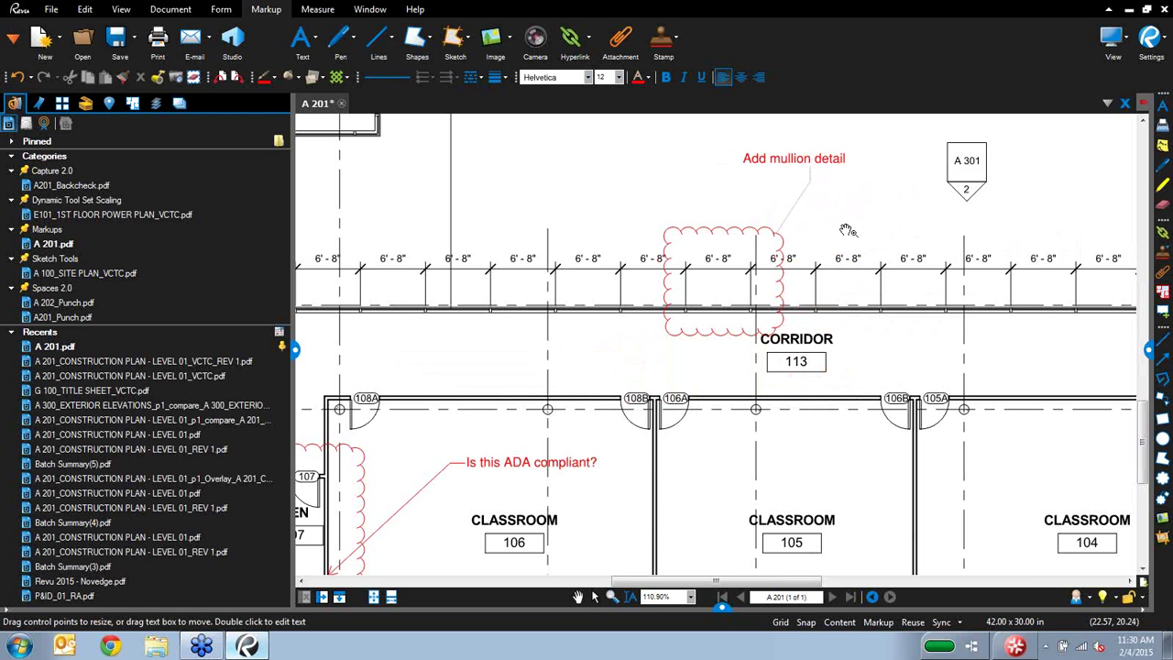
pyautogui.click(847, 230)
pyautogui.click(967, 212)
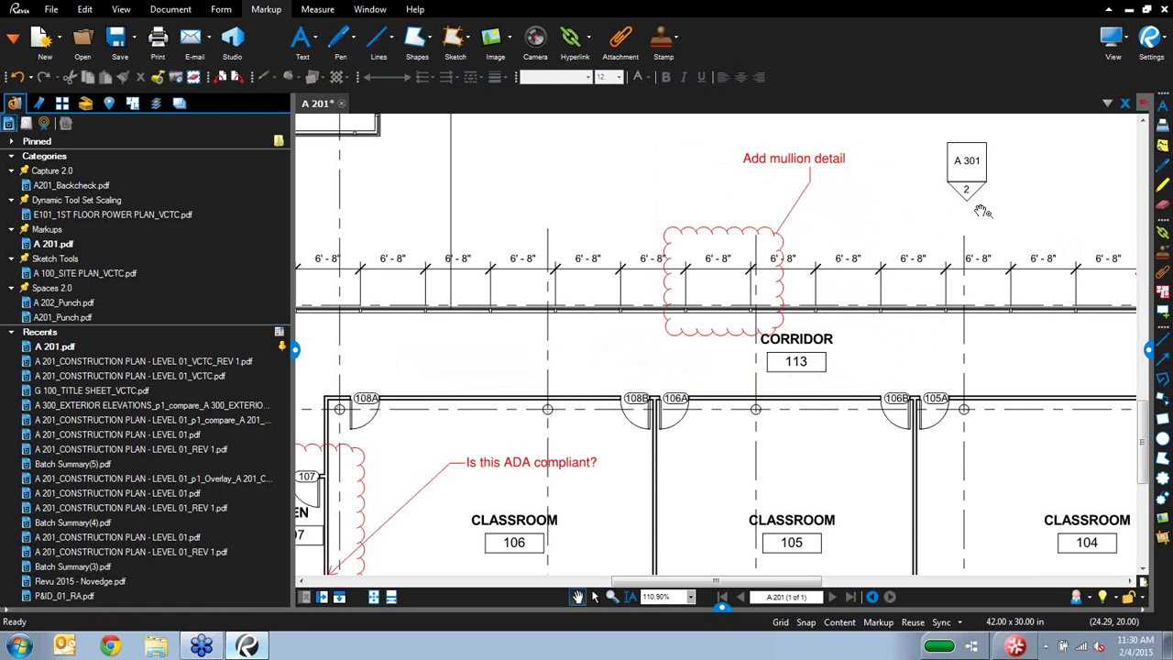
# Step: Move the mullion detail Cloud+ together with its callout about one 6' - 8" bay along the wall, towards the A 301 marker
pyautogui.moveTo(944, 214); pyautogui.dragTo(917, 273)
pyautogui.scroll(3, 917, 273)
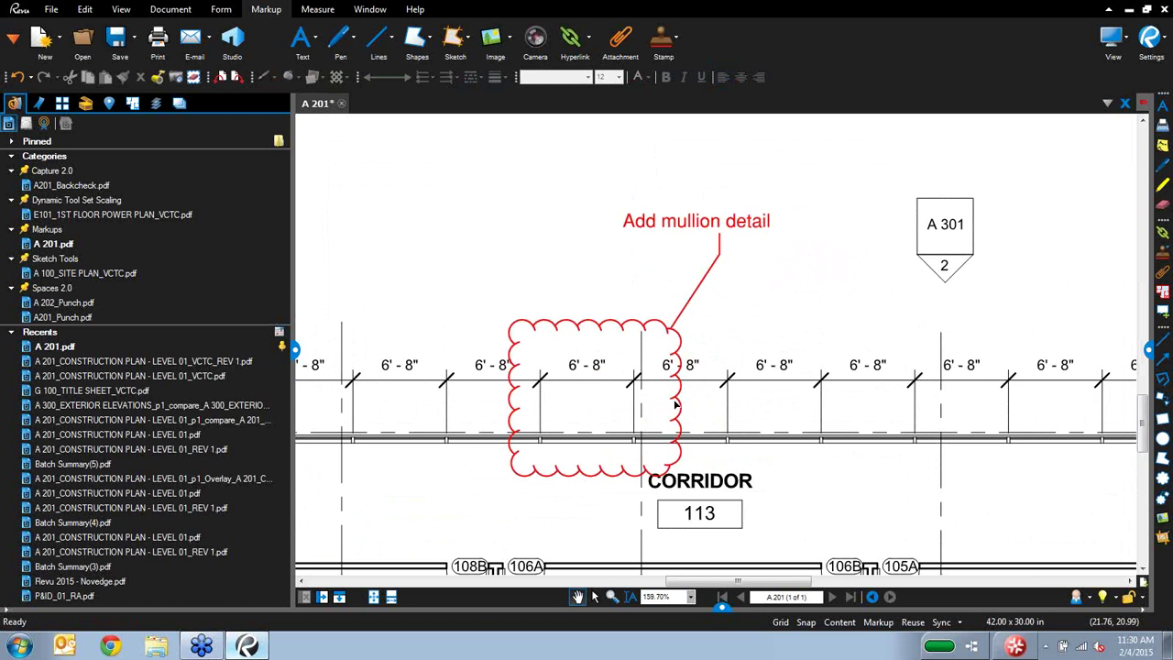
pyautogui.moveTo(675, 405); pyautogui.dragTo(786, 409)
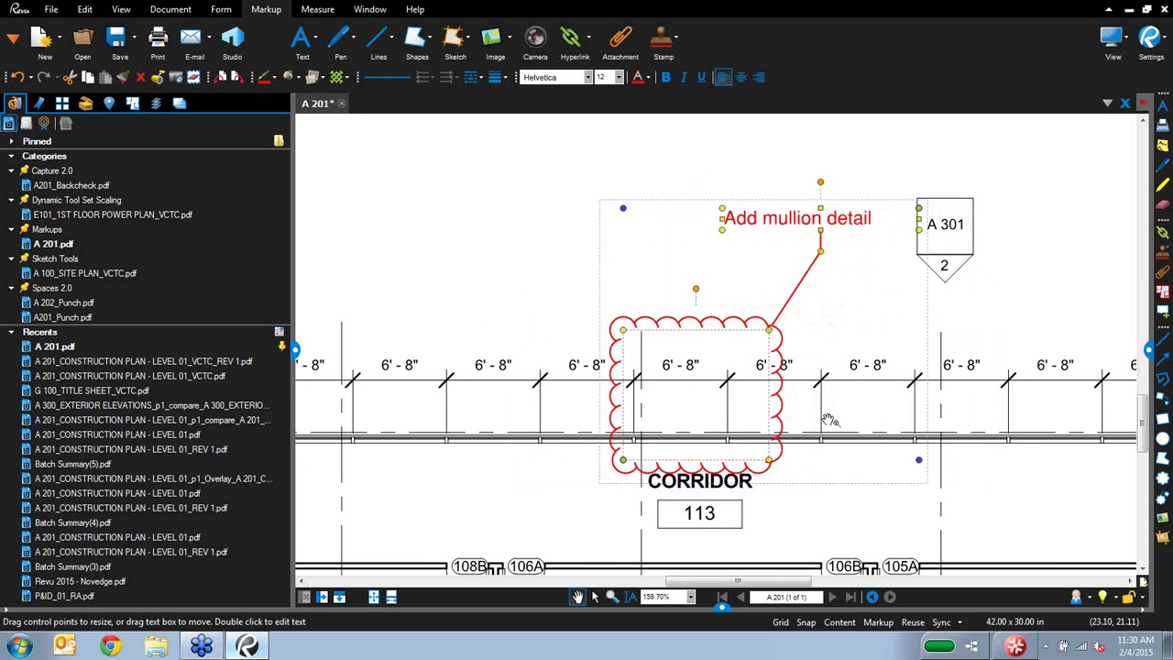
# Step: Check how the Cloud+ and its comment are recorded in the markups list, and hide the list
pyautogui.click(722, 607)
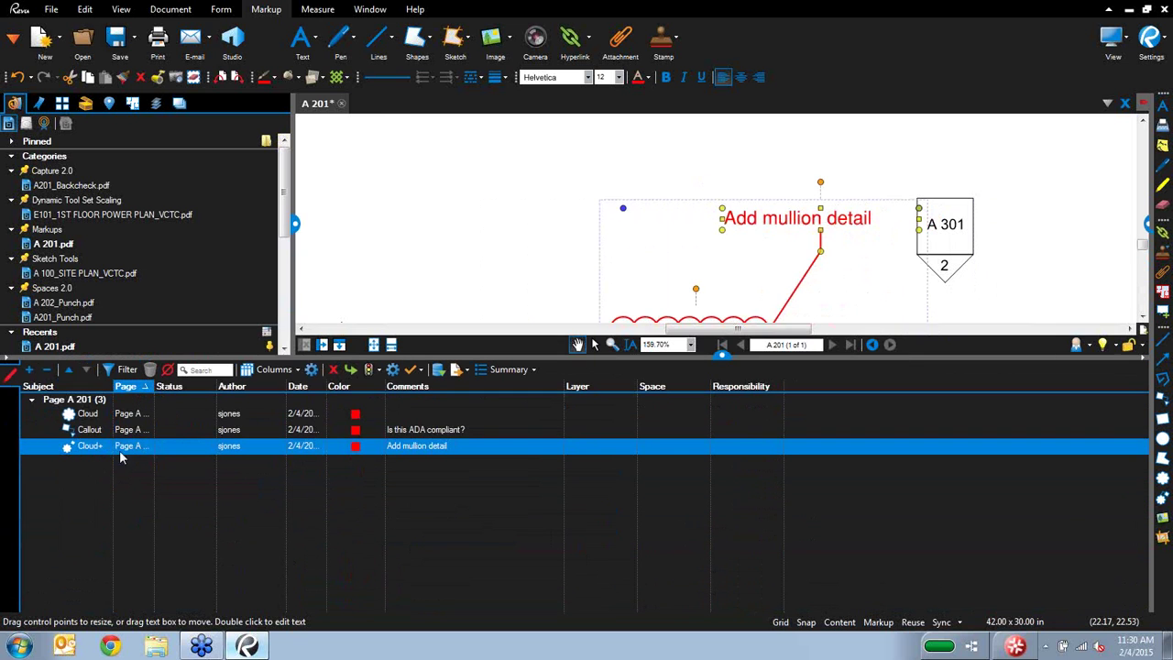
pyautogui.click(102, 447)
pyautogui.click(724, 355)
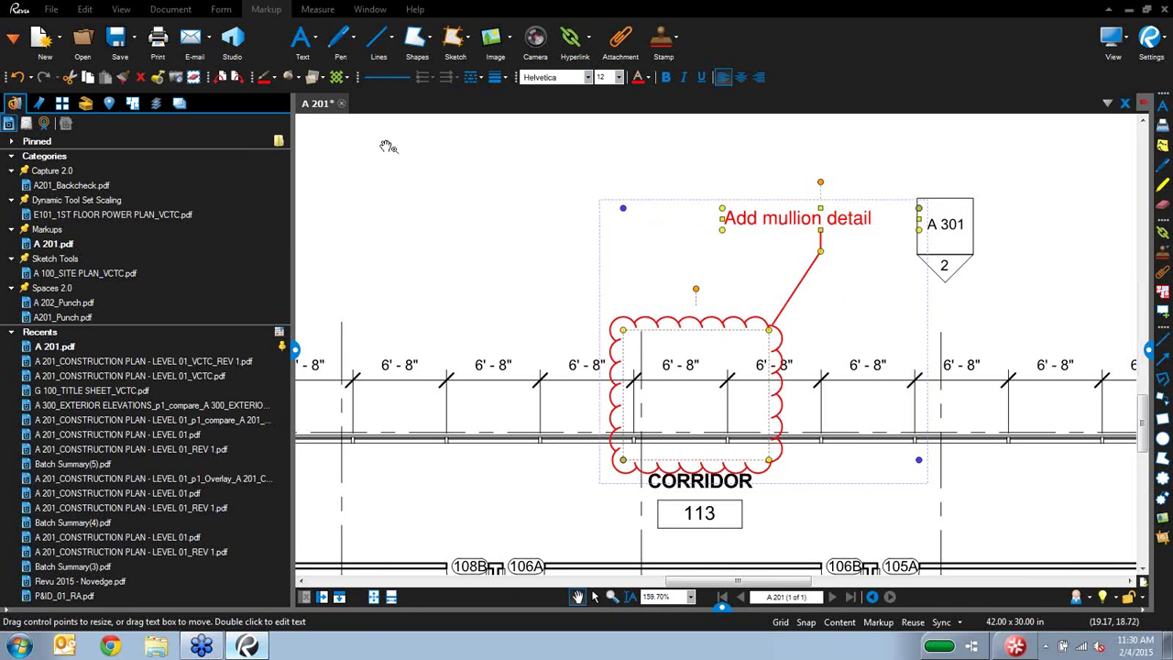
# Step: Close A 201, open A 100_SITE PLAN_VCTC.pdf from the Sketch Tools file category, and collapse the file access area
pyautogui.click(342, 104)
pyautogui.click(648, 391)
pyautogui.moveTo(208, 207)
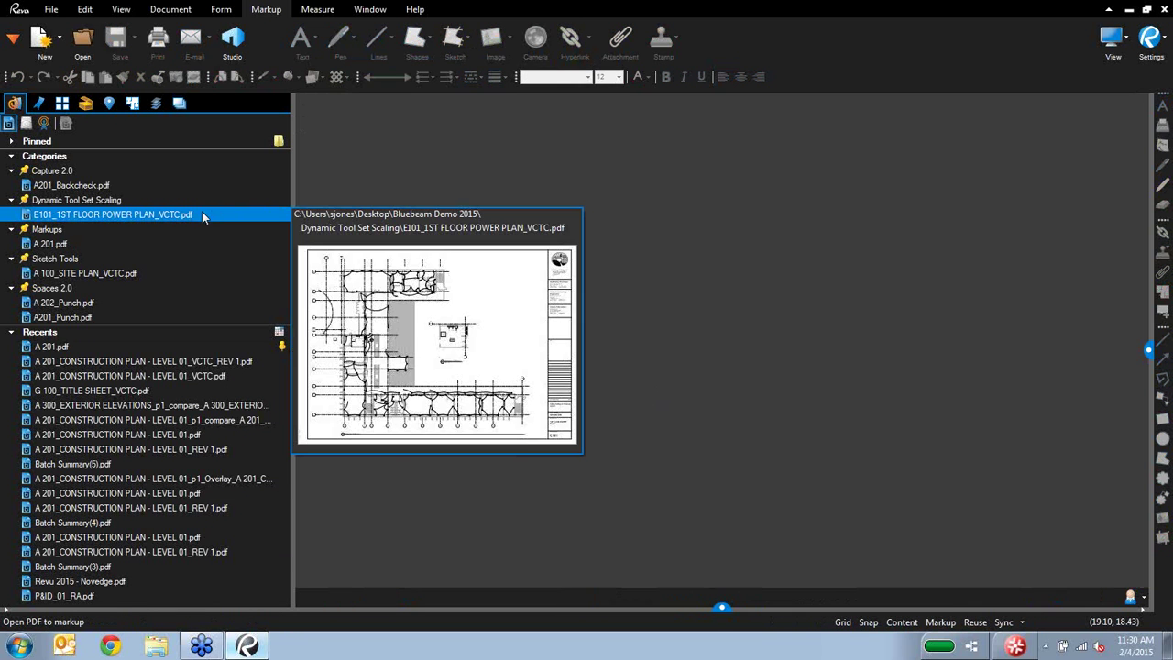
pyautogui.click(126, 273)
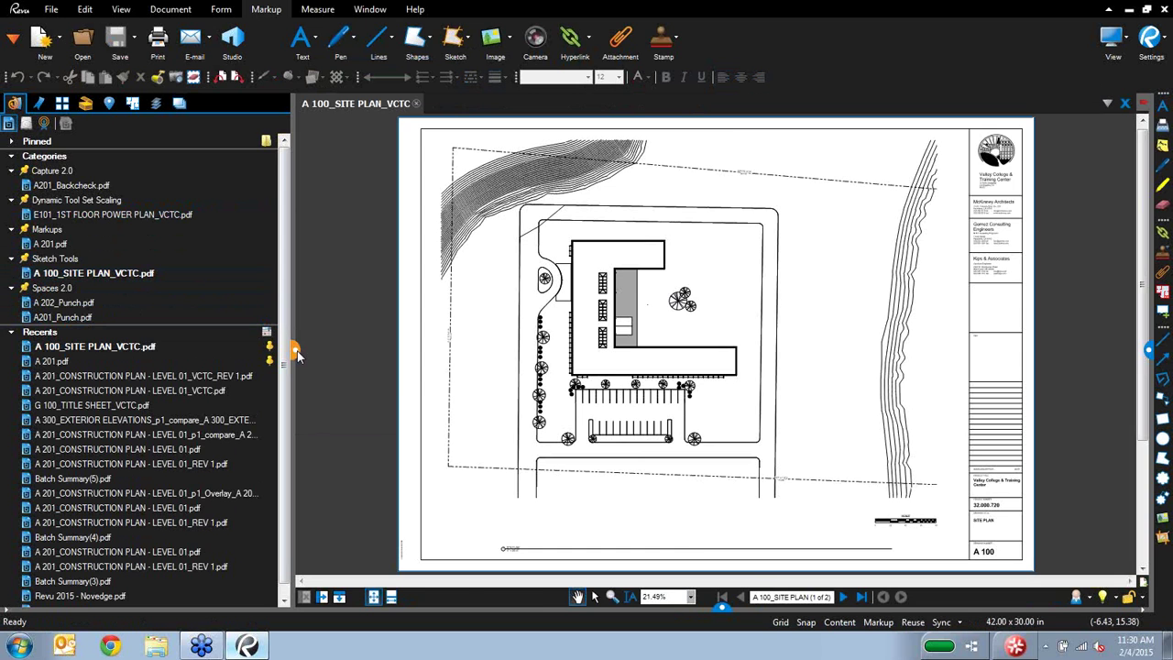
pyautogui.click(296, 349)
# Step: Draw a plain rectangle freehand in the parking lot's drive aisle and remove it again
pyautogui.scroll(3, 485, 371)
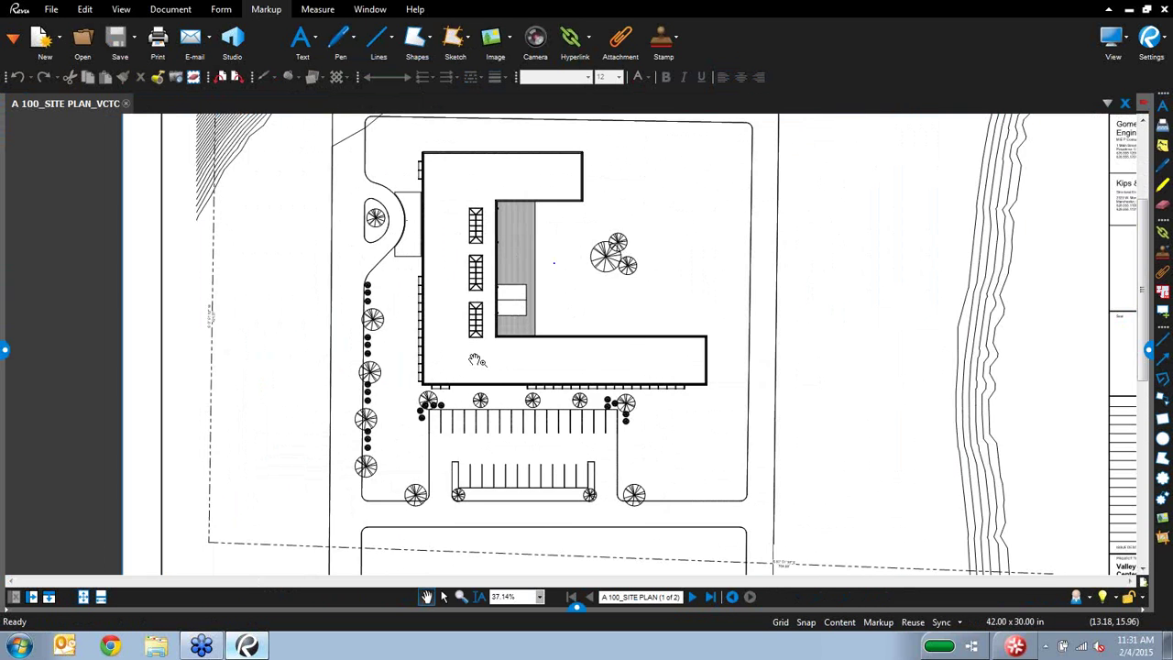
pyautogui.scroll(4, 485, 371)
pyautogui.moveTo(643, 363); pyautogui.dragTo(643, 322)
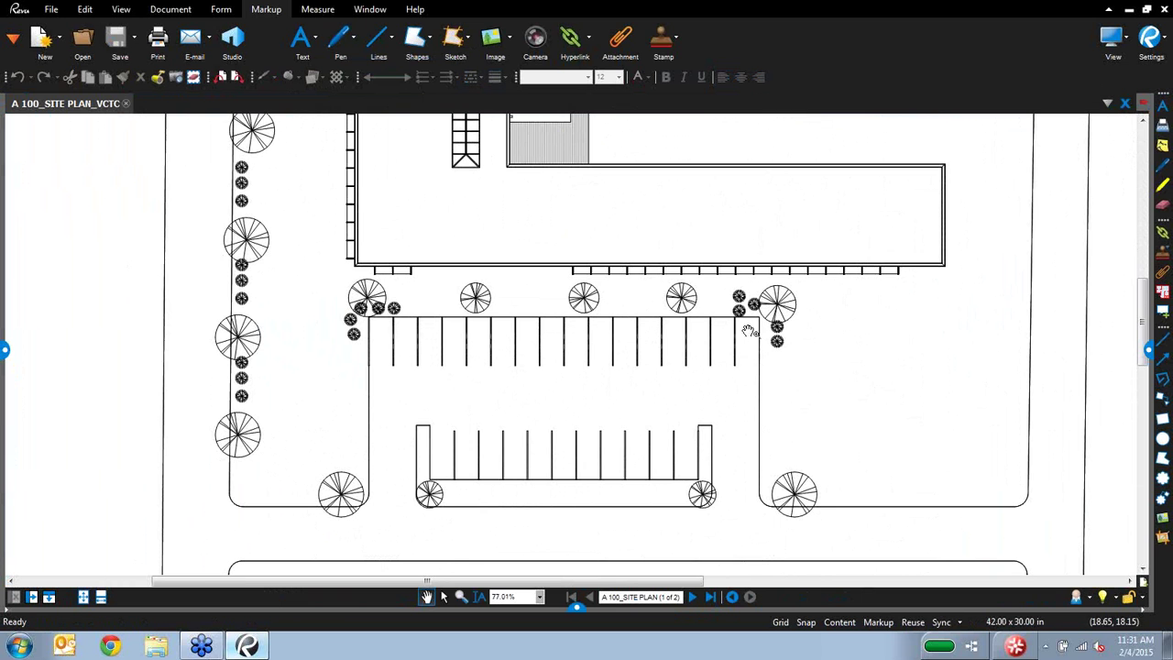
pyautogui.scroll(2, 696, 419)
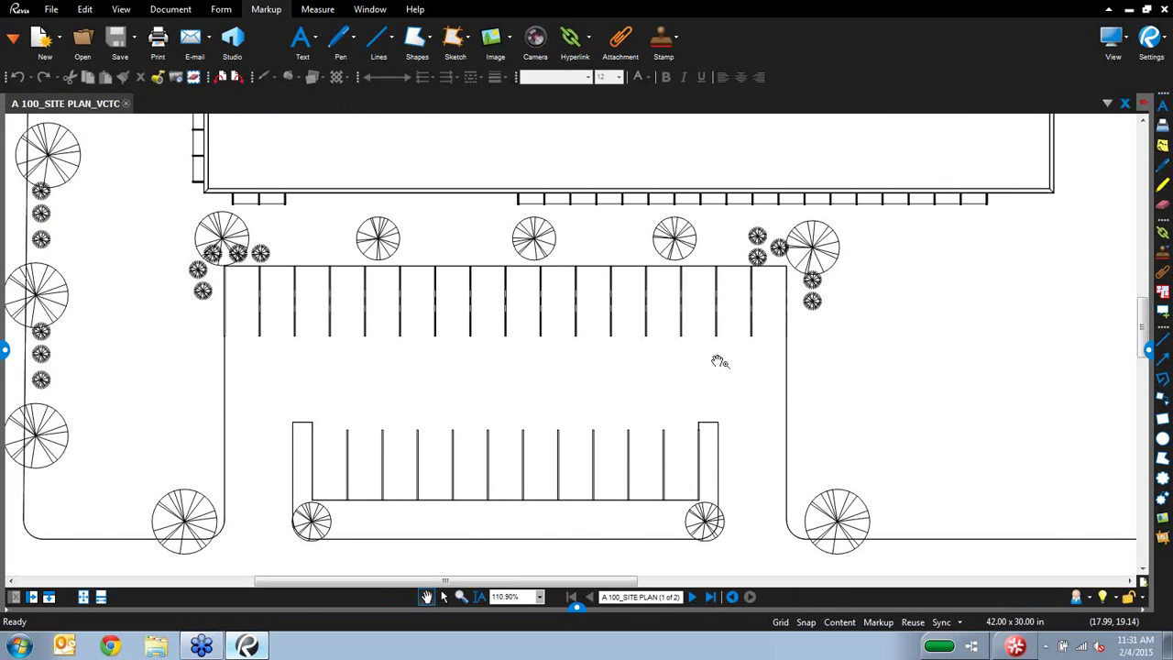
pyautogui.click(1162, 420)
pyautogui.moveTo(507, 332); pyautogui.dragTo(755, 412)
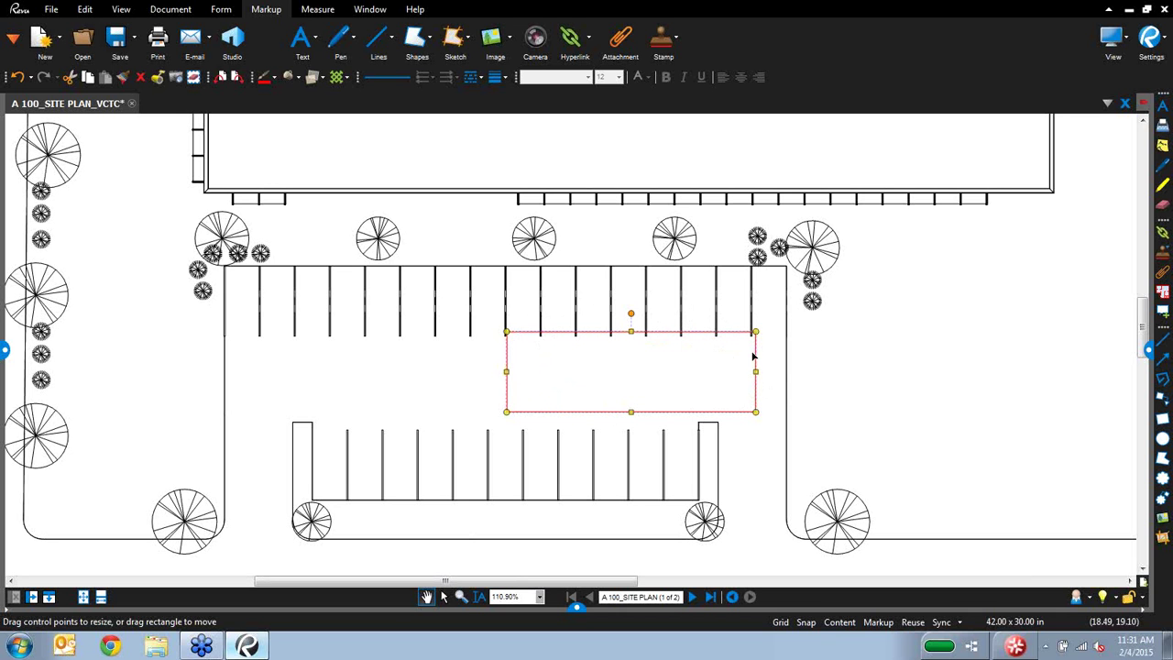
pyautogui.click(777, 406)
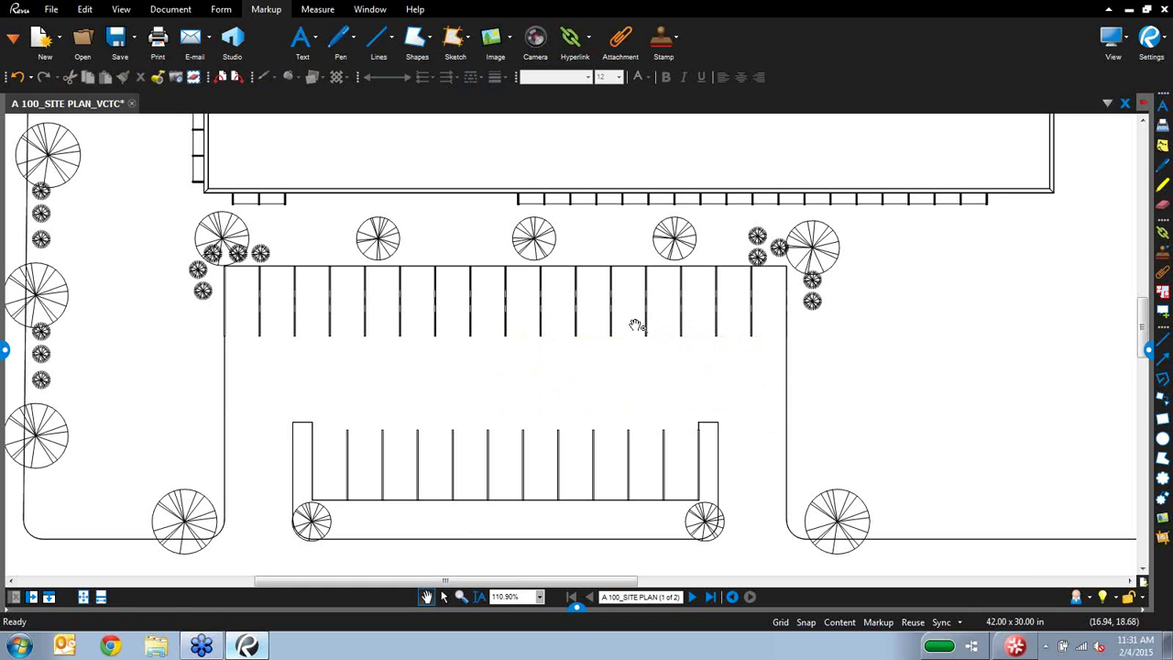
# Step: Sketch a rectangle to scale in the parking lot with width 50'-0", height 20'-0" and a rotation of 90°
pyautogui.click(459, 43)
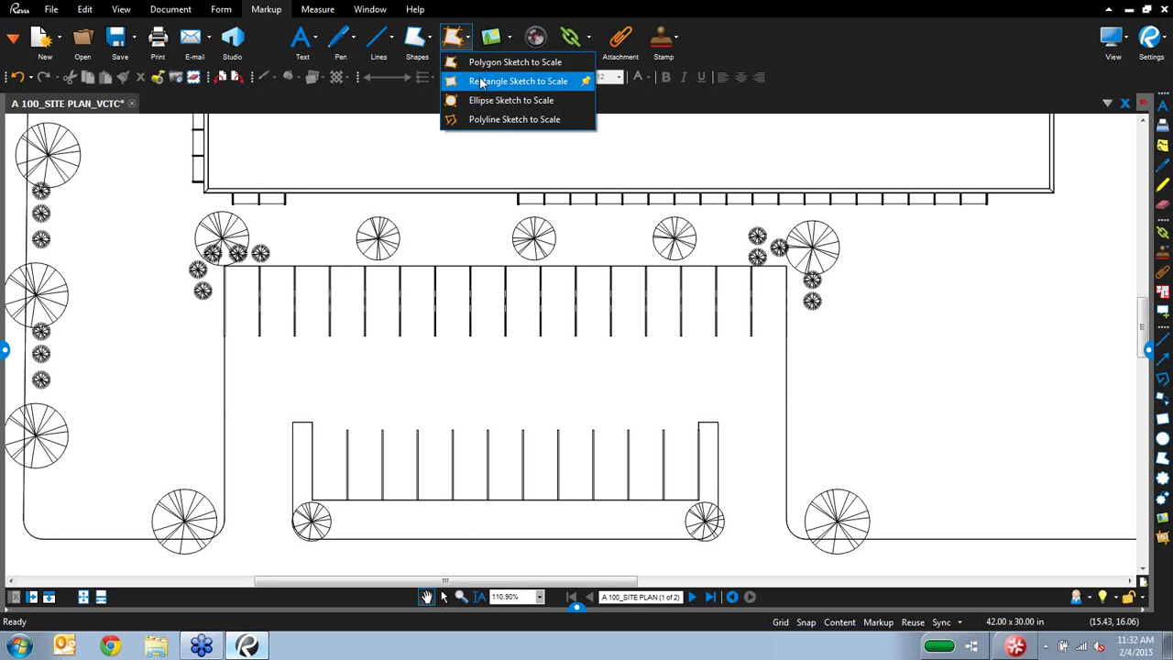
pyautogui.click(481, 82)
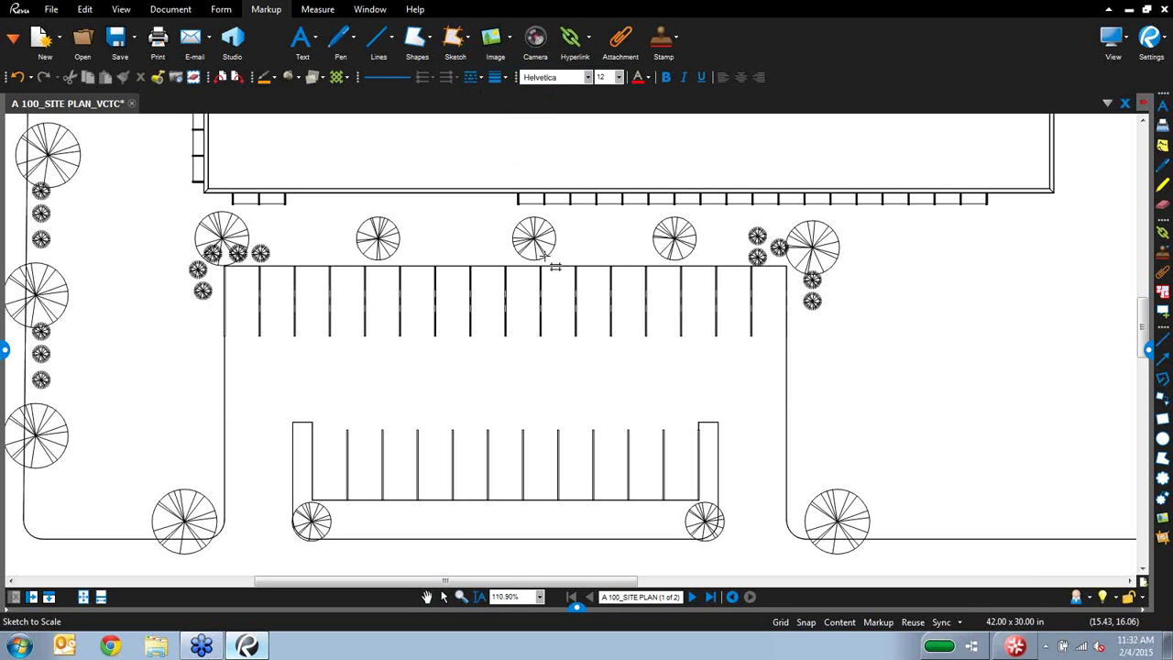
pyautogui.click(538, 345)
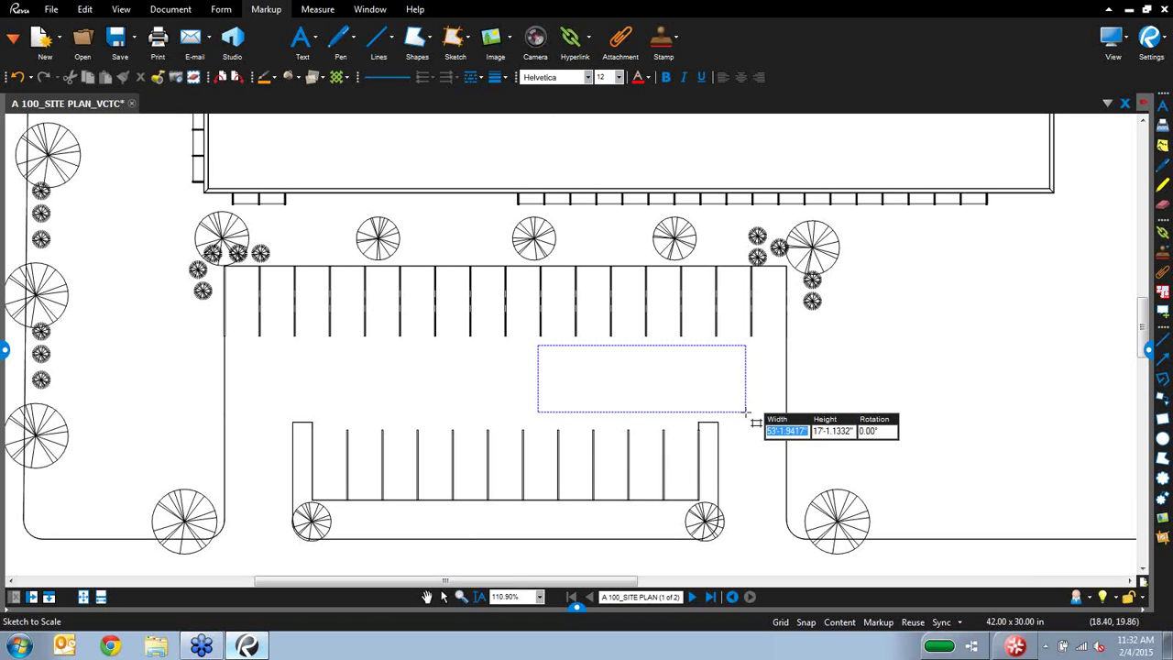
pyautogui.write('50')
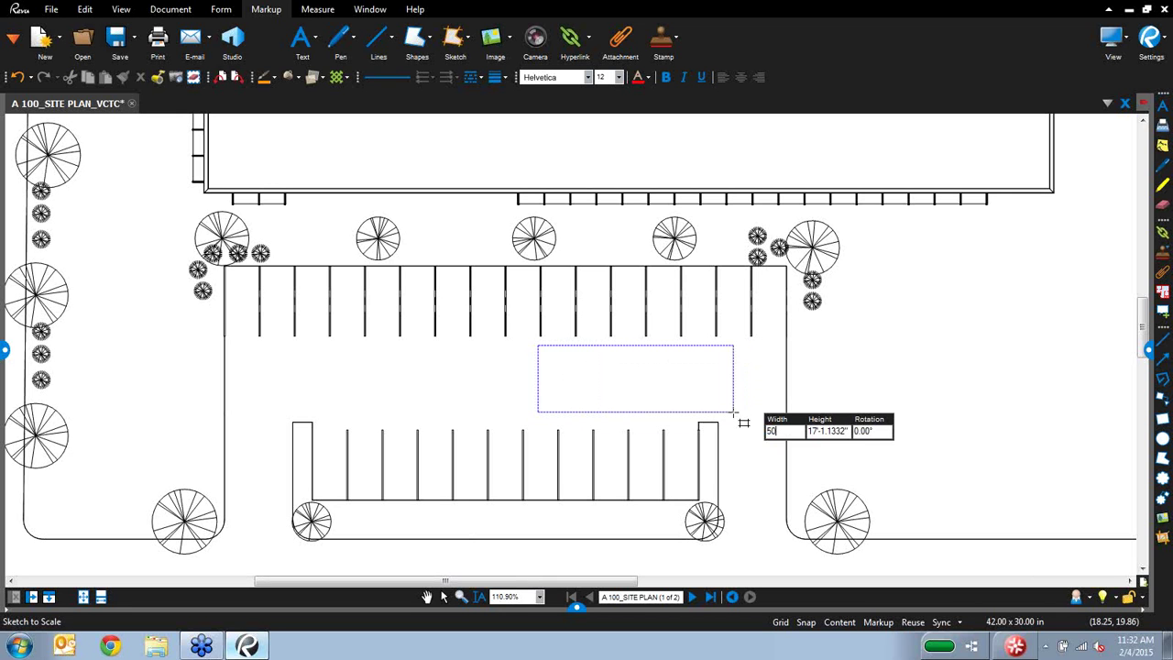
pyautogui.press('Tab')
pyautogui.write('20')
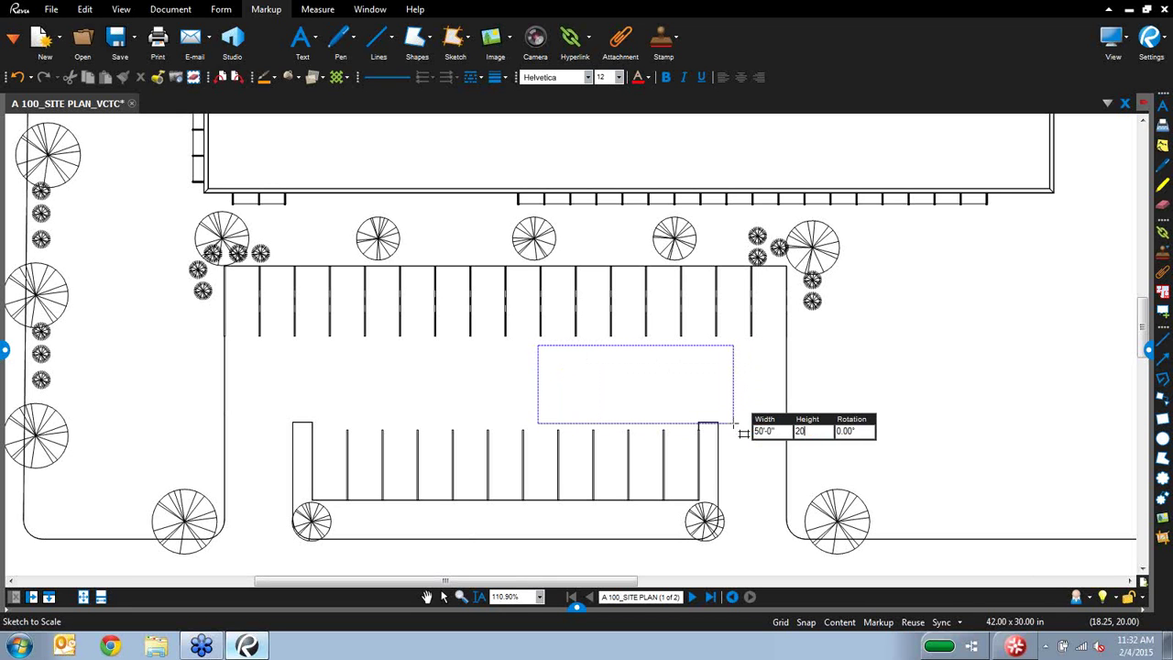
pyautogui.press('Tab')
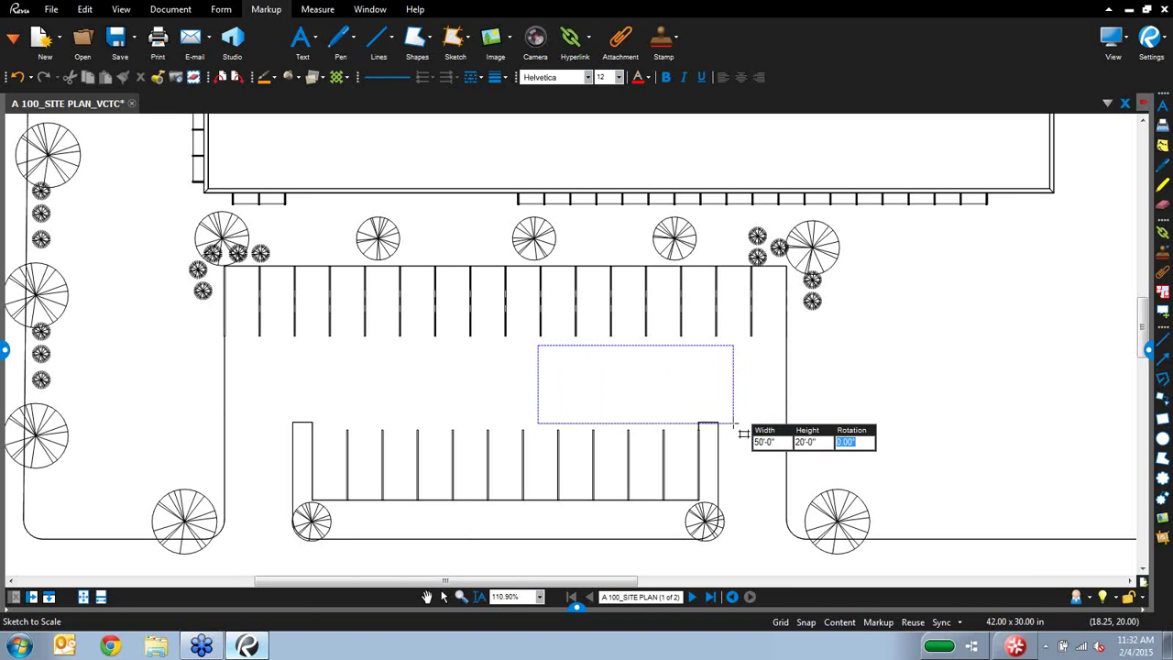
pyautogui.write('90')
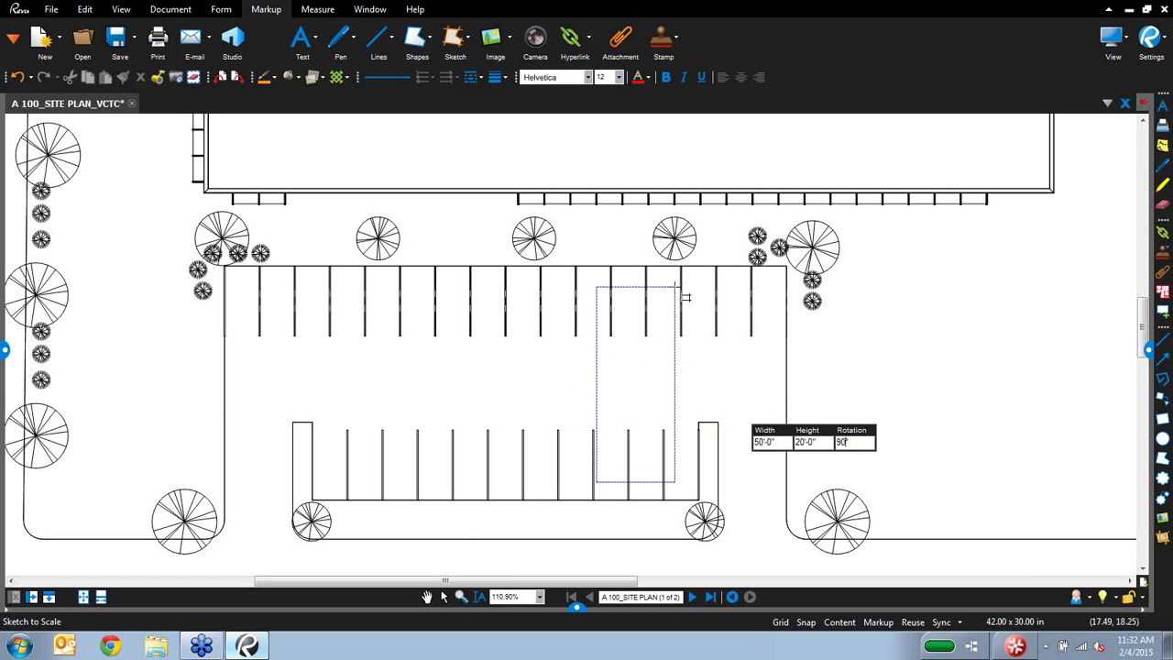
pyautogui.click(678, 290)
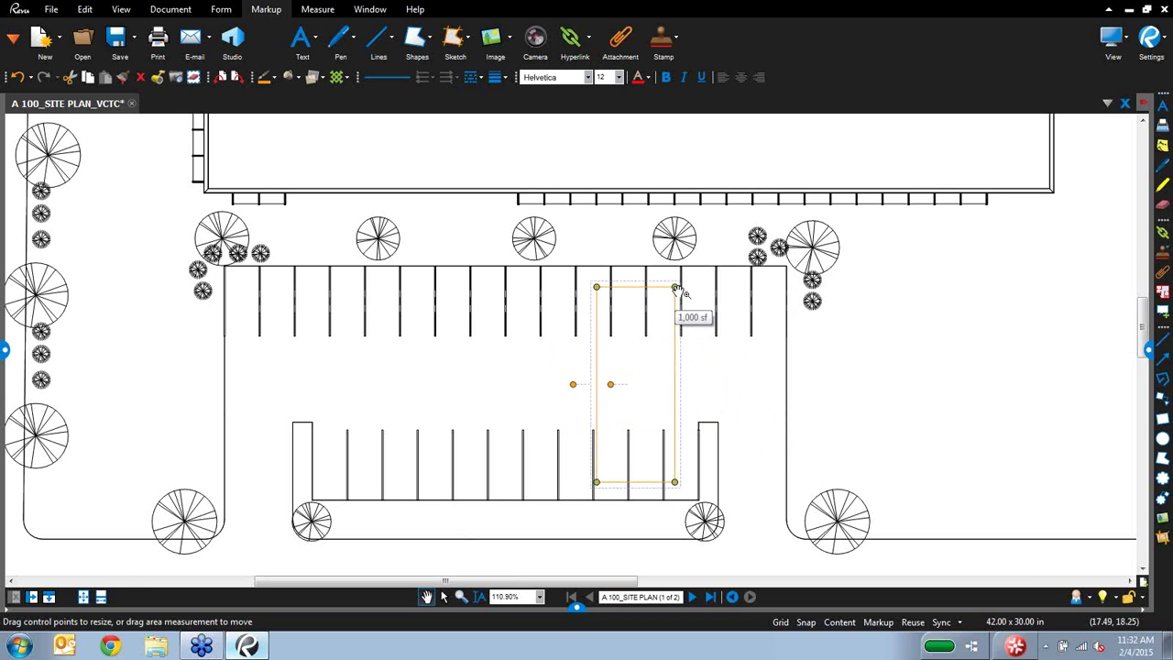
# Step: Move the scaled rectangle so its short edge meets the head of the upper parking stalls and its long edge follows a stall line
pyautogui.scroll(4, 662, 343)
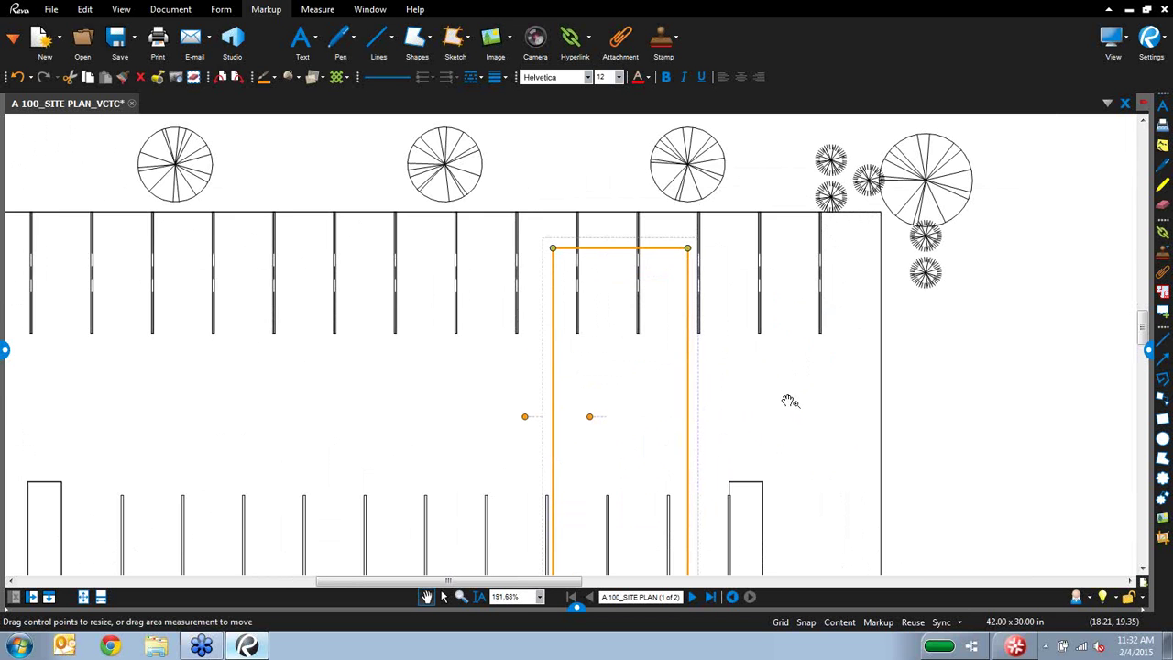
pyautogui.moveTo(785, 402); pyautogui.dragTo(736, 347)
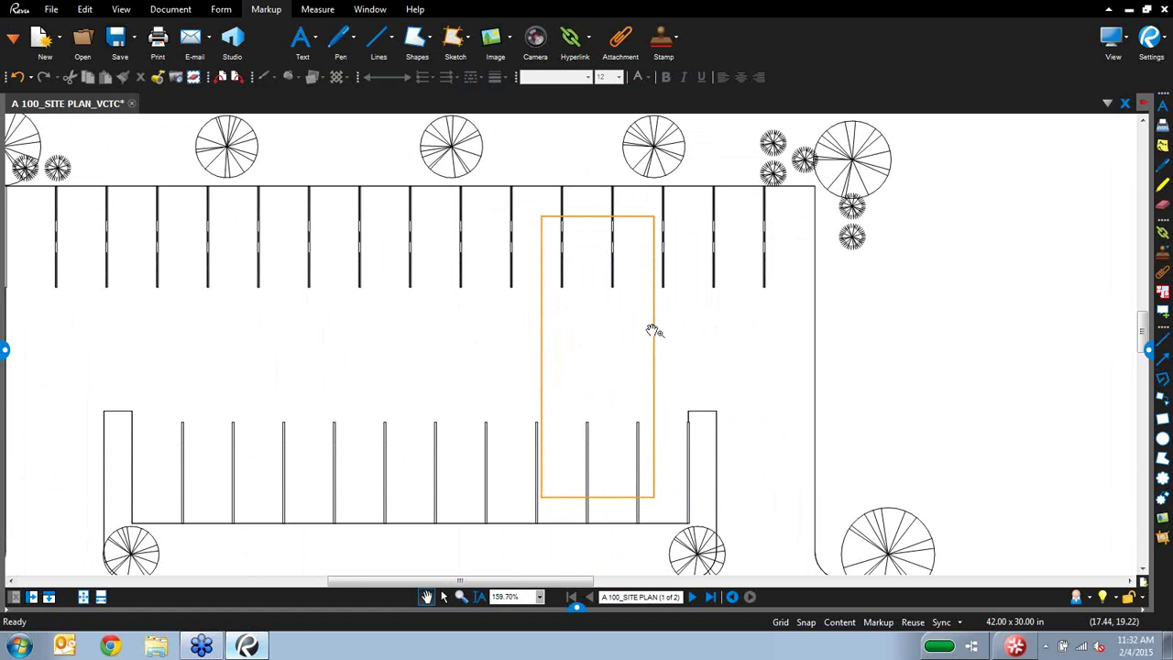
pyautogui.moveTo(655, 339)
pyautogui.moveTo(654, 336)
pyautogui.mouseDown()
pyautogui.moveTo(668, 328)
pyautogui.moveTo(663, 309)
pyautogui.mouseUp()
pyautogui.click(828, 304)
pyautogui.moveTo(756, 314); pyautogui.dragTo(676, 339)
# Step: Show the scaled rectangle's caption and set its label to Plan Trailer
pyautogui.click(608, 340)
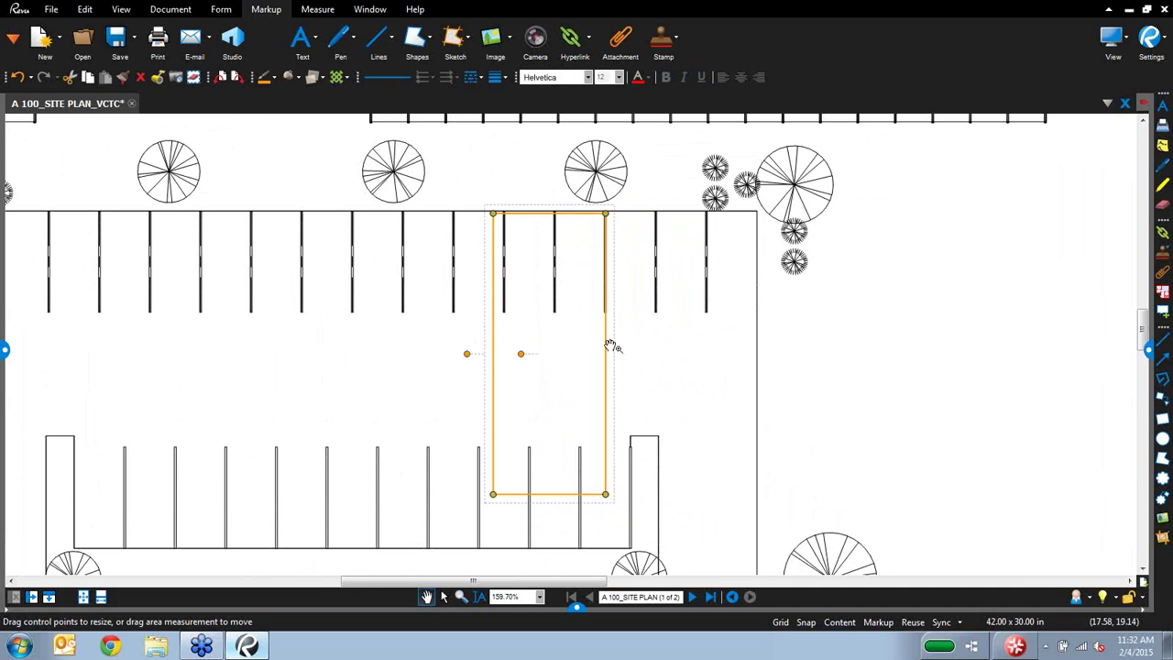
pyautogui.click(1149, 351)
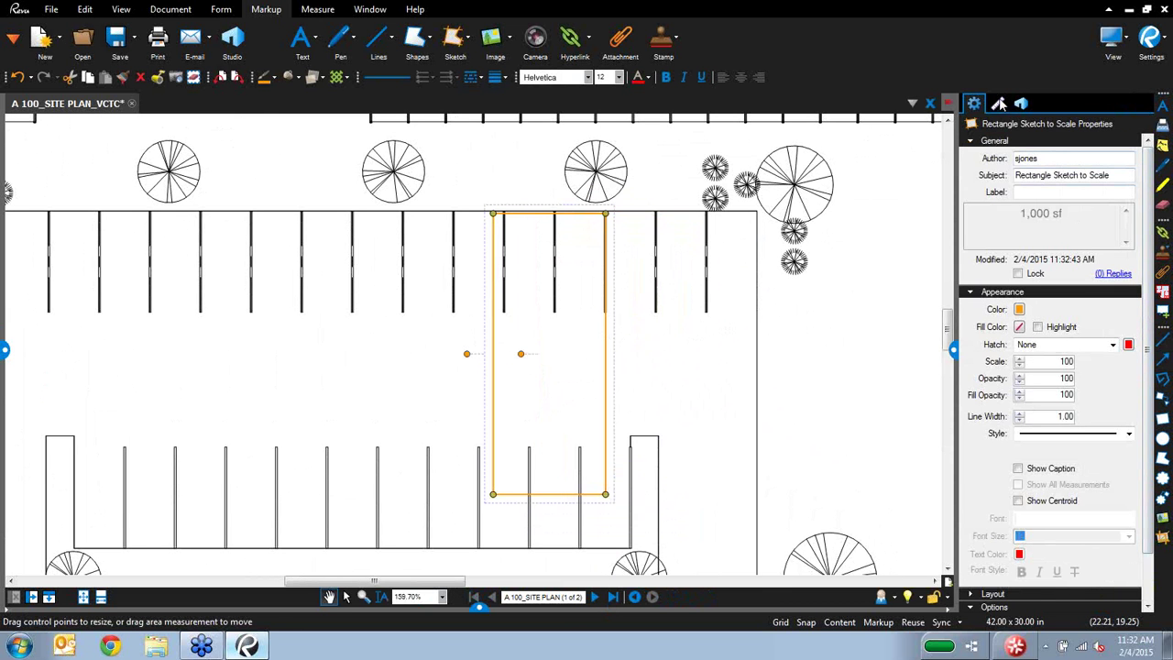
pyautogui.click(1052, 470)
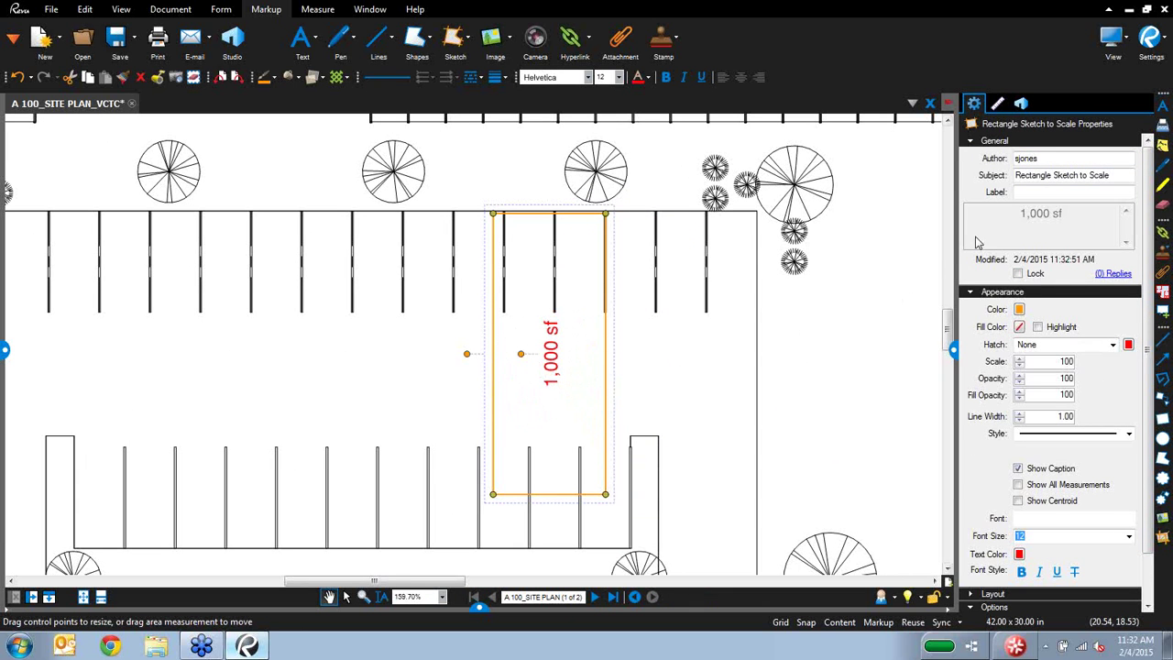
pyautogui.click(1035, 192)
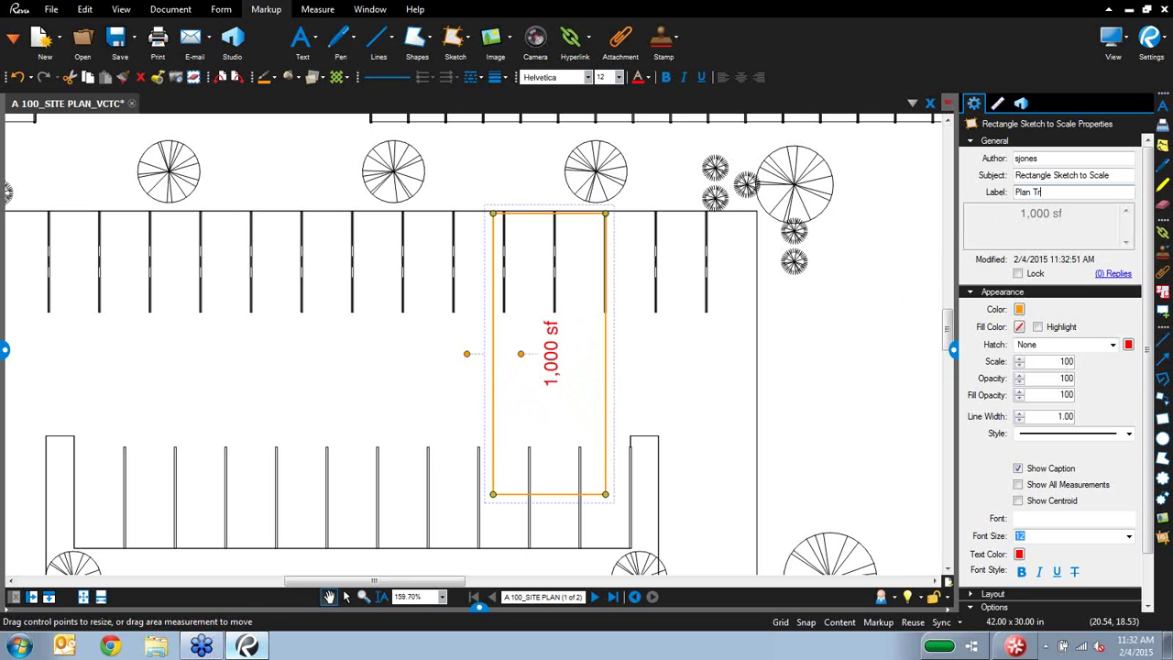
pyautogui.click(869, 317)
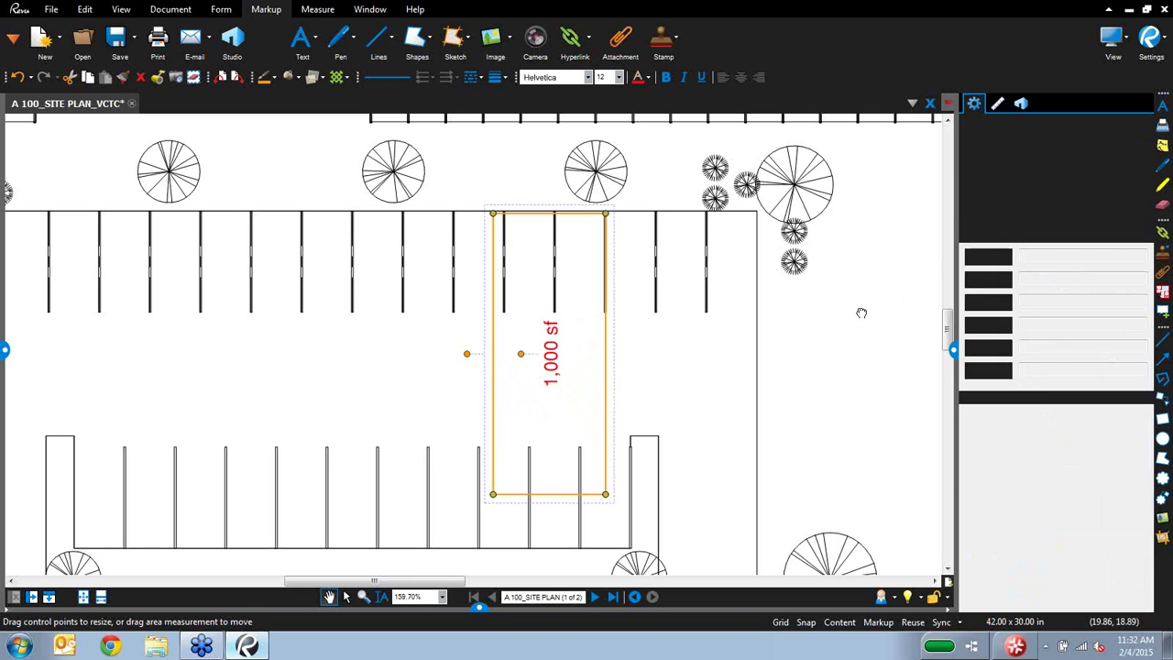
# Step: Rotate the rectangle's caption so it reads horizontally and move it slightly lower inside the rectangle
pyautogui.click(538, 368)
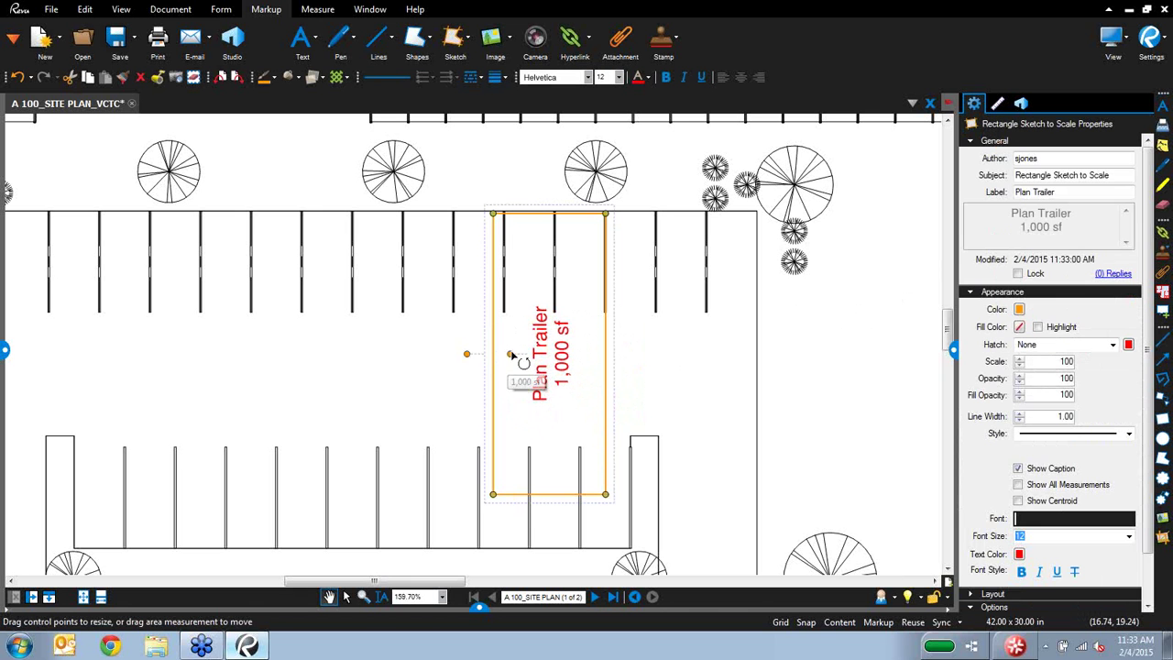
pyautogui.moveTo(525, 322); pyautogui.dragTo(555, 293)
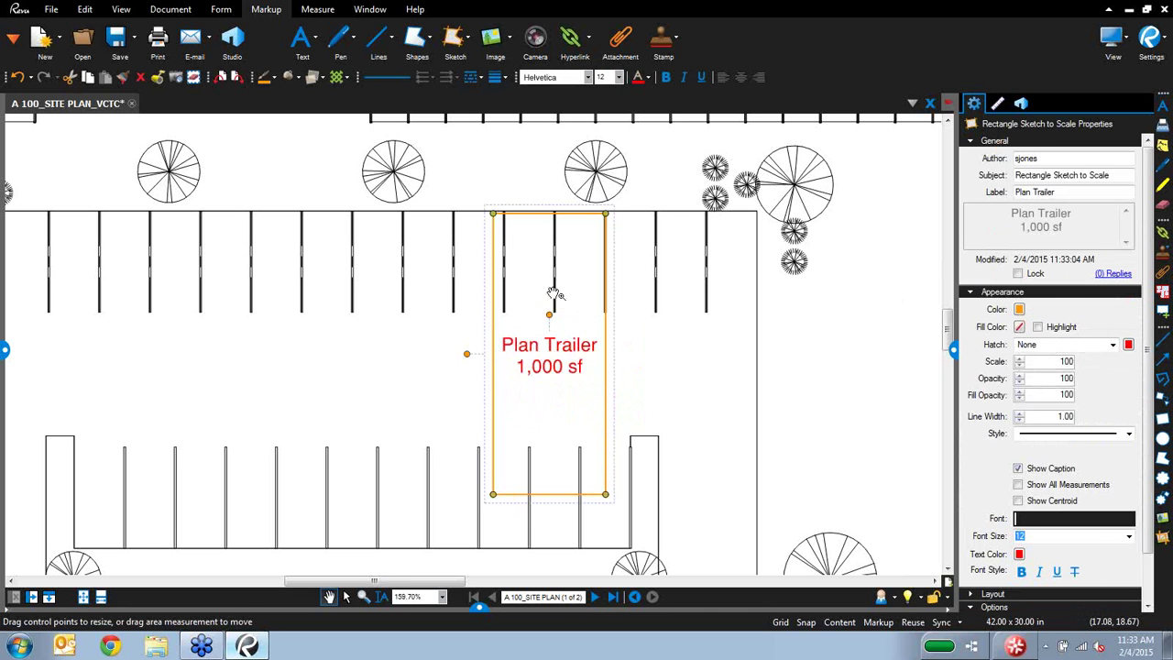
pyautogui.moveTo(555, 374); pyautogui.dragTo(566, 411)
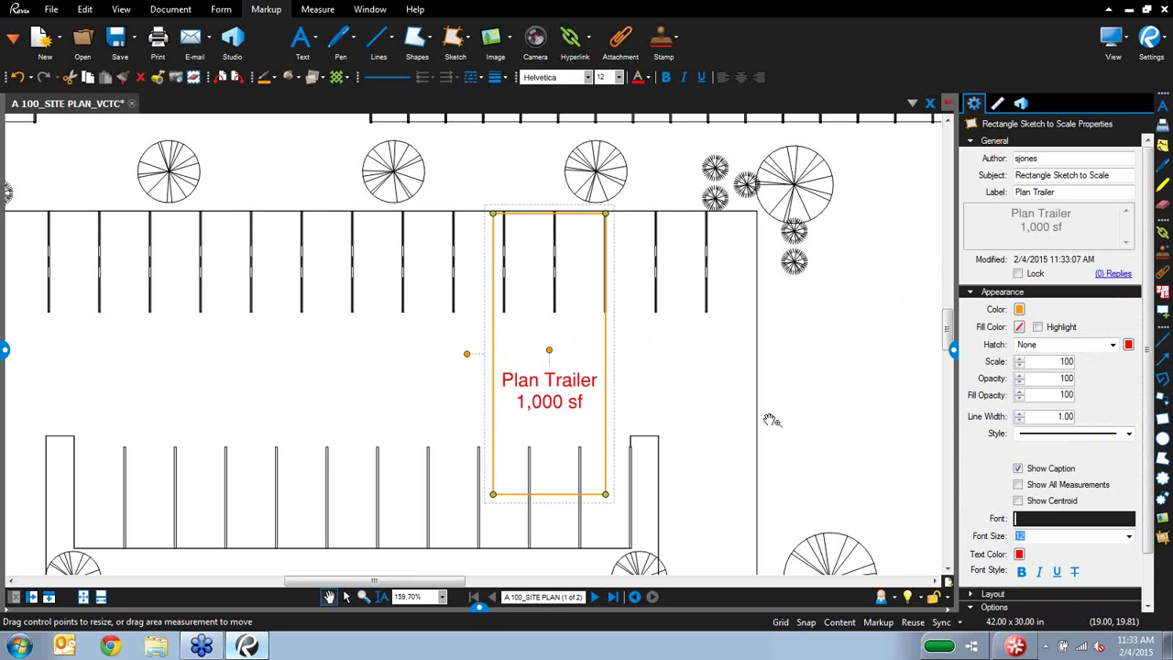
# Step: Open E101_1ST FLOOR POWER PLAN_VCTC.pdf from the Dynamic Tool Set Scaling file category and close the A 100 site plan
pyautogui.click(953, 351)
pyautogui.click(5, 349)
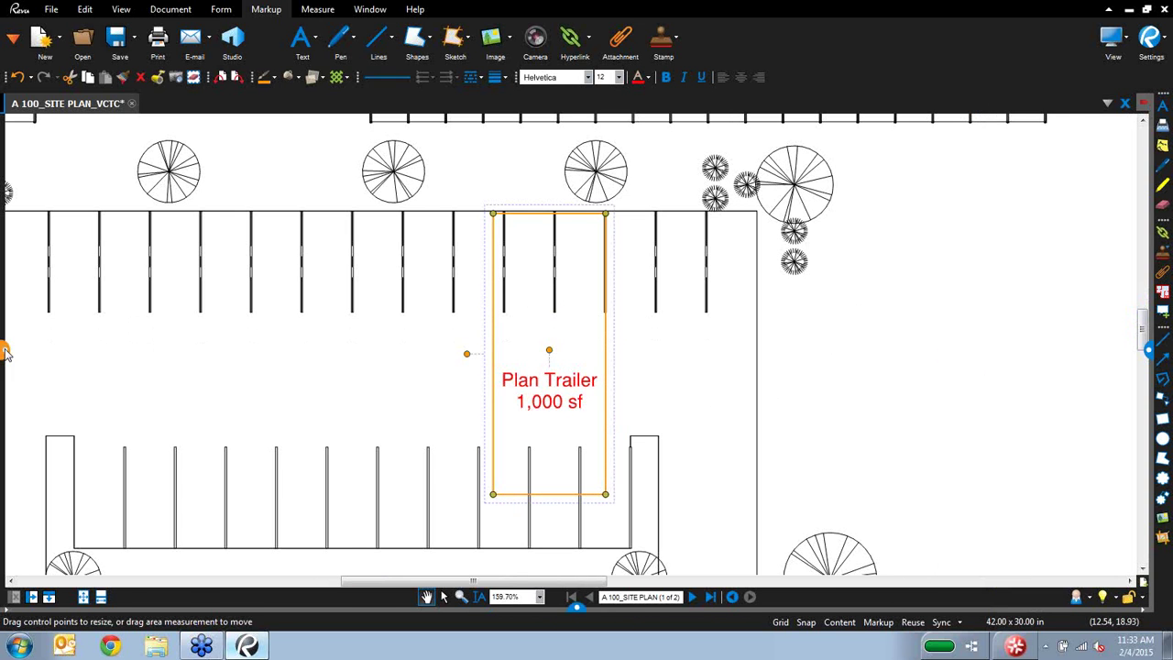
pyautogui.click(73, 217)
pyautogui.click(421, 103)
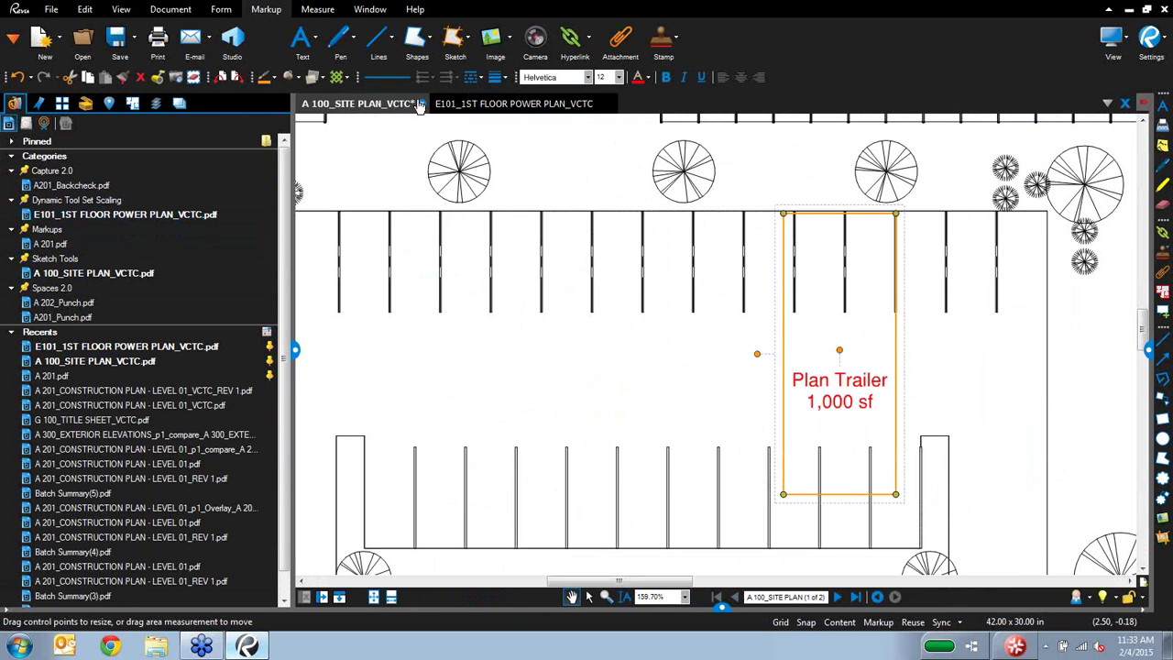
pyautogui.click(648, 390)
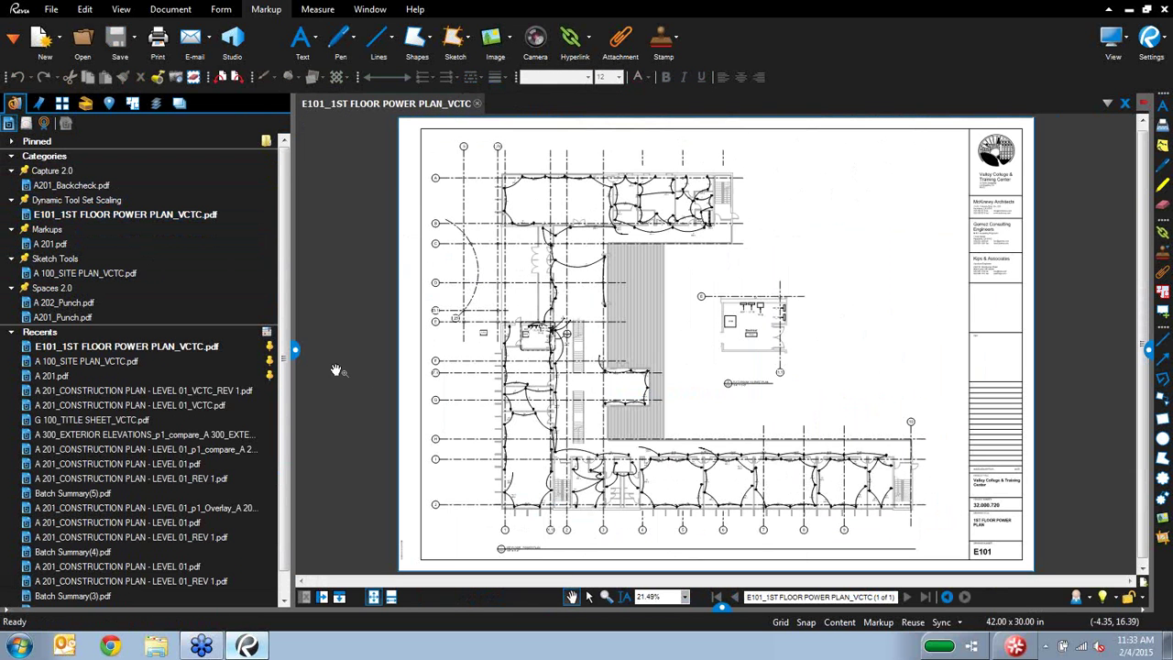
pyautogui.click(291, 348)
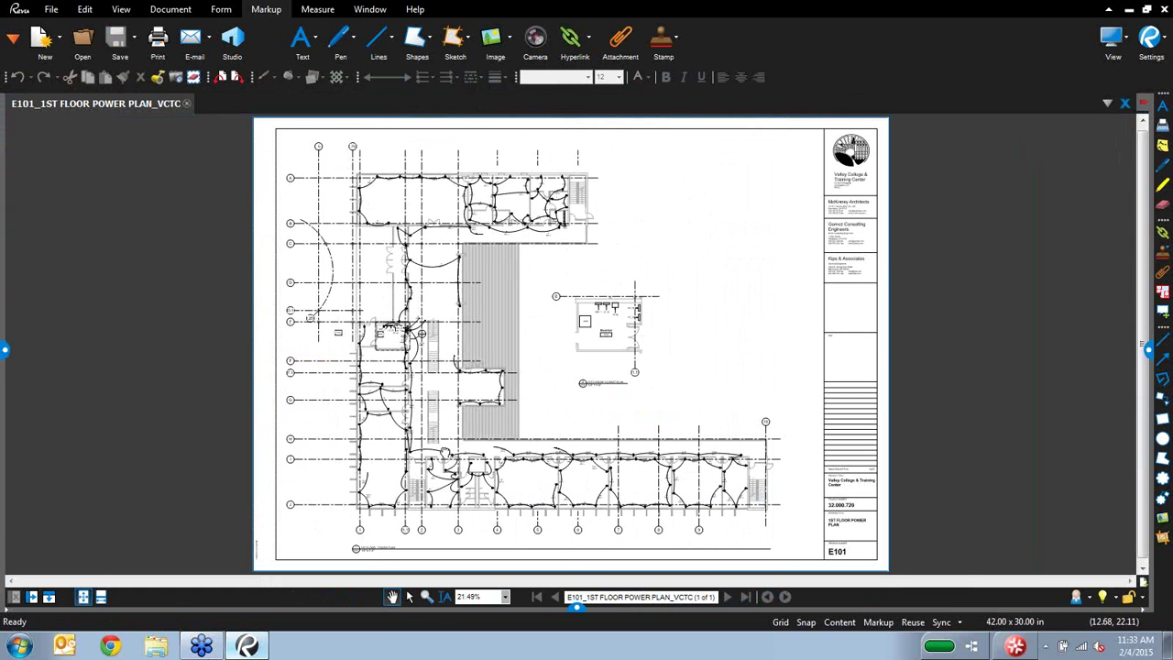
# Step: Examine the scales noted under the 1st Floor Power Plan and the Elec Room 113 Part Plan
pyautogui.scroll(2, 466, 443)
pyautogui.scroll(5, 467, 443)
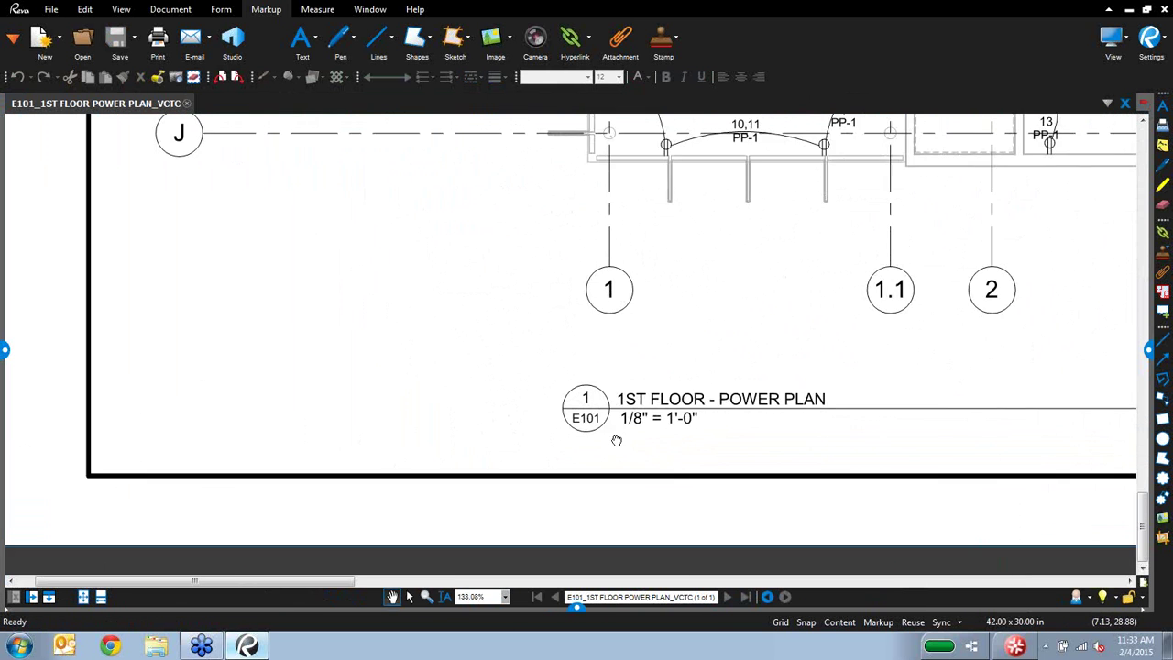
pyautogui.scroll(1, 489, 456)
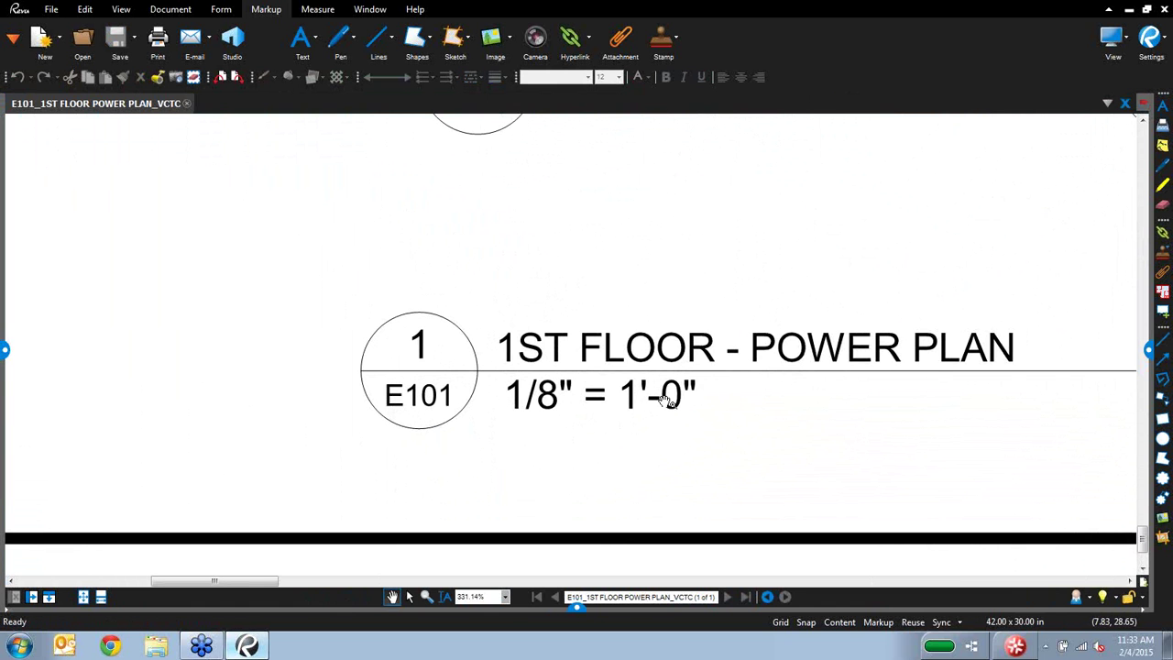
pyautogui.scroll(-6, 667, 399)
pyautogui.scroll(4, 790, 329)
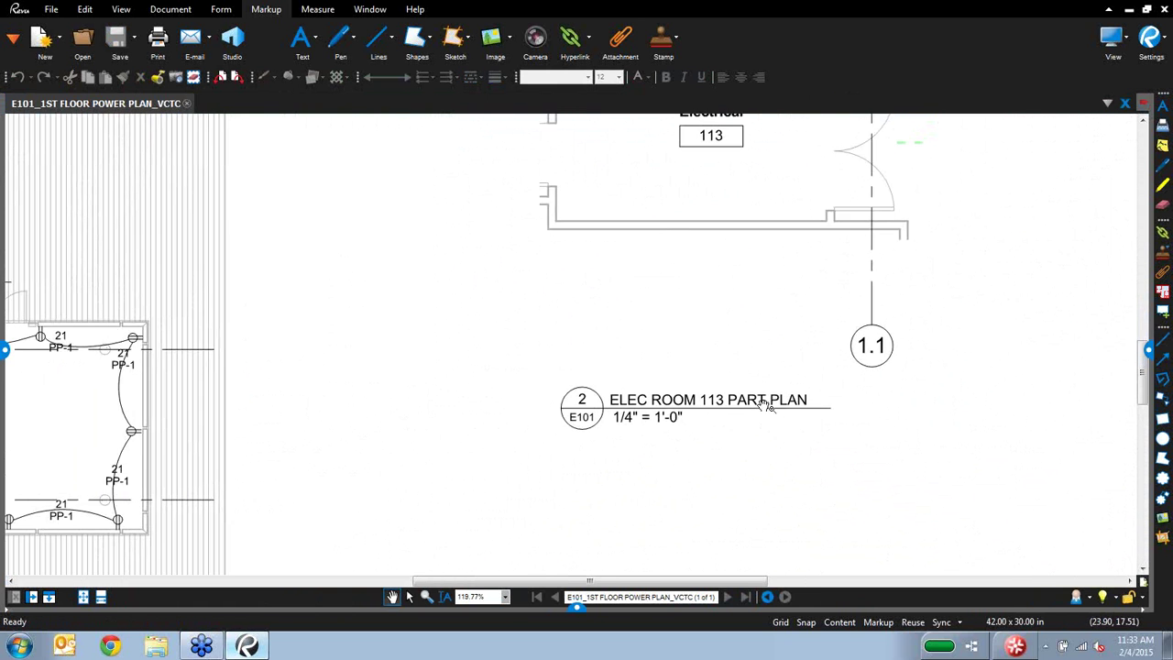
pyautogui.scroll(1, 768, 404)
pyautogui.scroll(1, 757, 399)
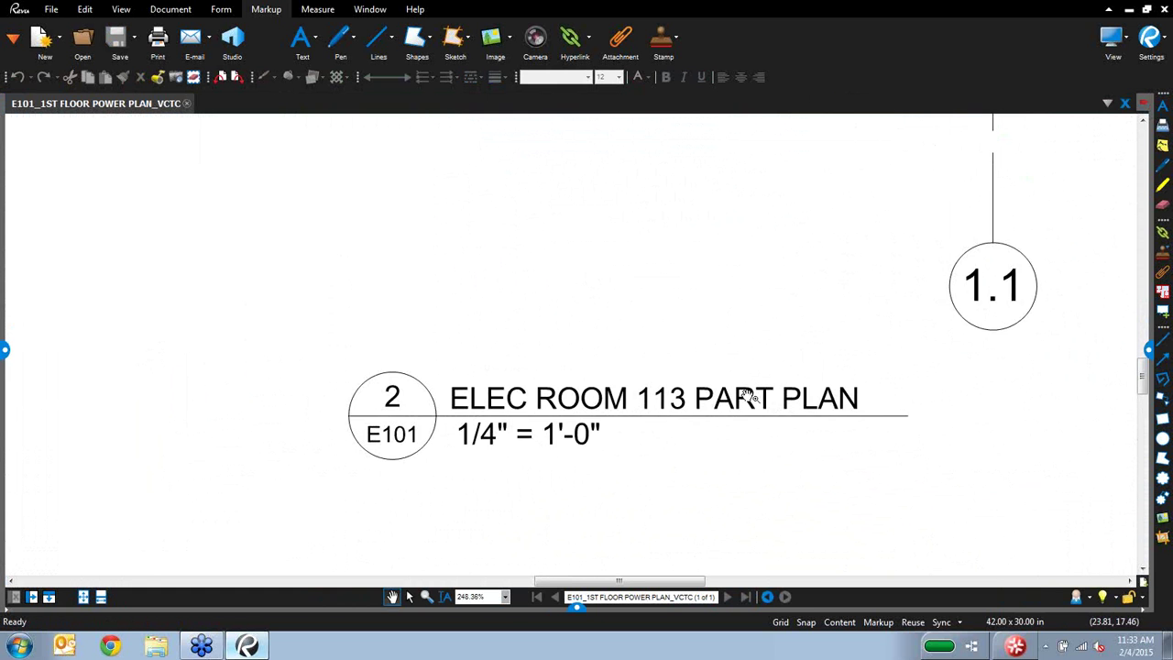
pyautogui.scroll(-5, 754, 396)
pyautogui.scroll(1, 814, 362)
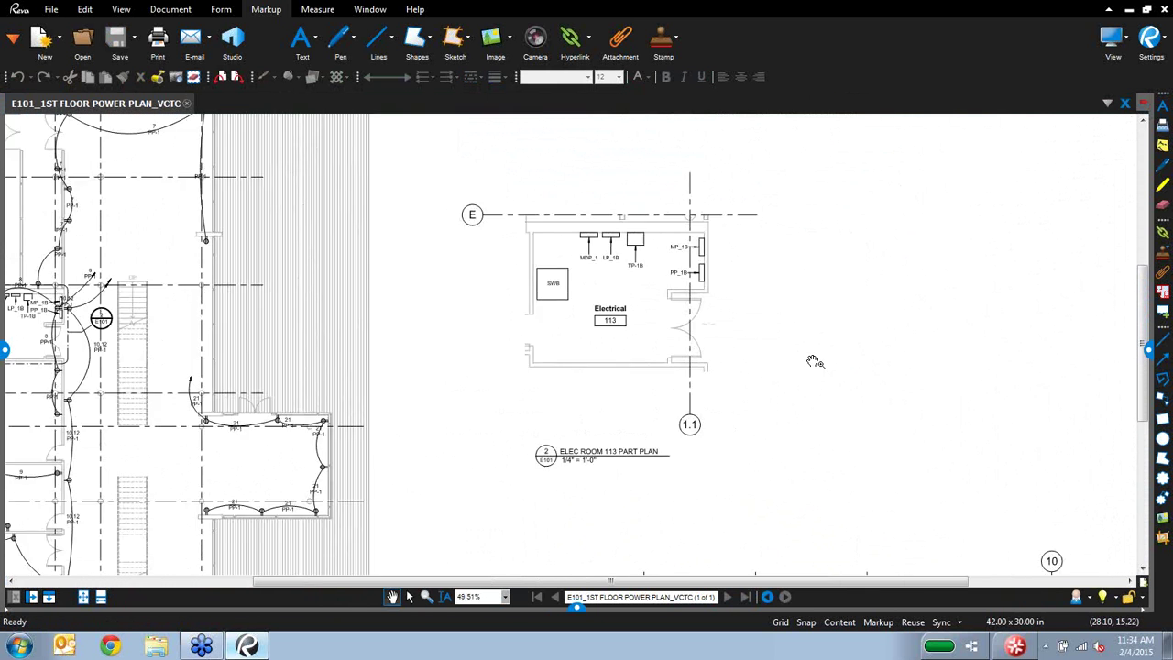
pyautogui.scroll(1, 814, 362)
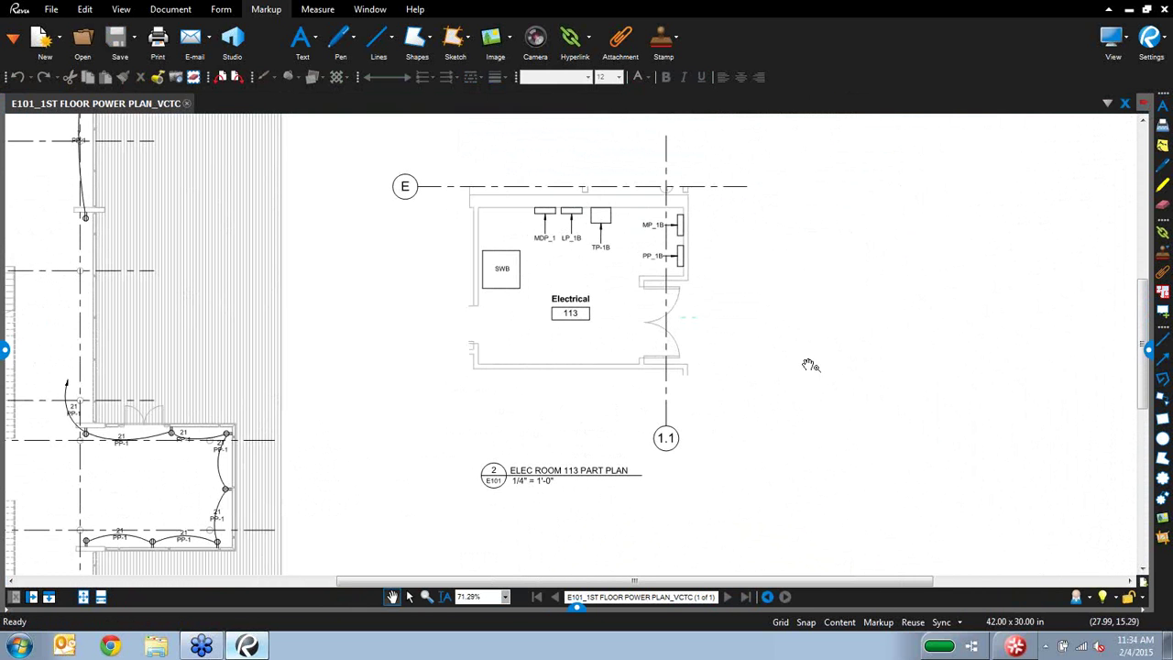
# Step: Inspect the stored page scale and the scale of the Electrical Room 113 viewport
pyautogui.click(1145, 346)
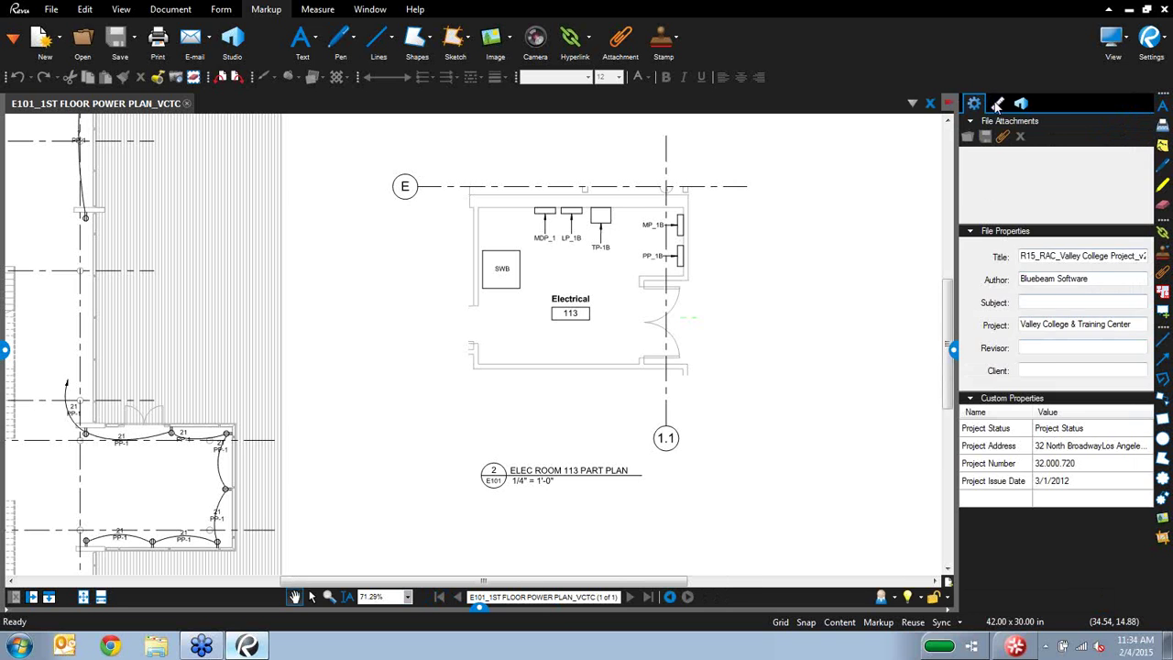
pyautogui.click(997, 104)
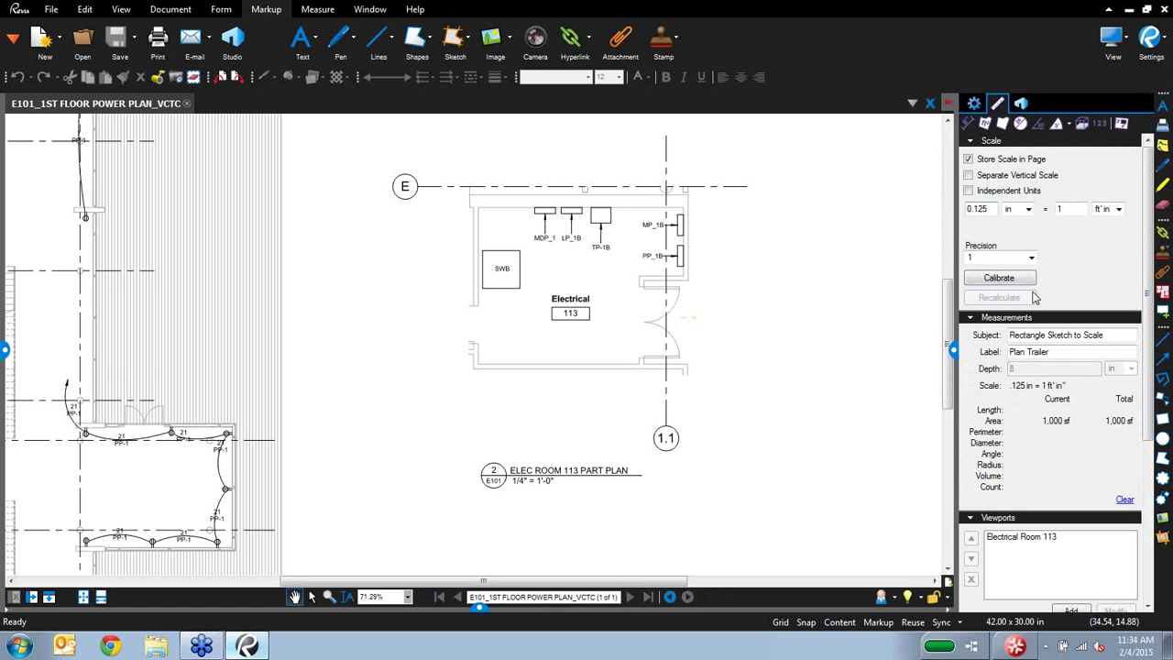
pyautogui.scroll(-3, 1147, 374)
pyautogui.click(1029, 376)
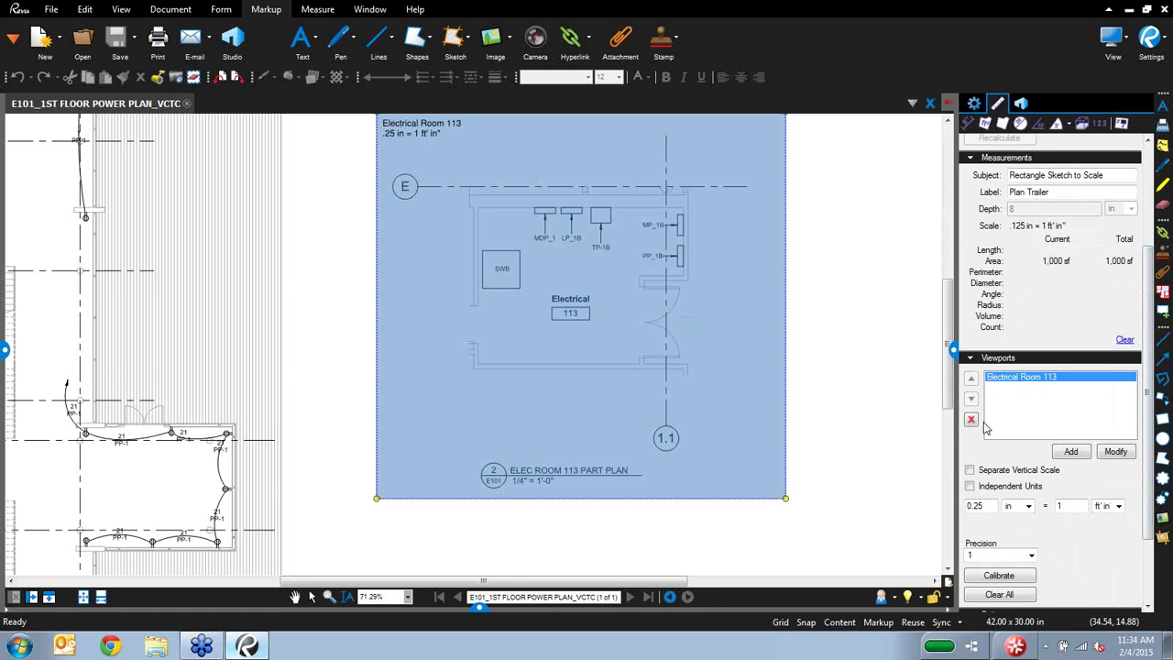
pyautogui.click(976, 507)
# Step: Place a Sink from the Dynamic Scaling tool set in the power plan room just west of the part plan
pyautogui.click(2, 351)
pyautogui.click(86, 105)
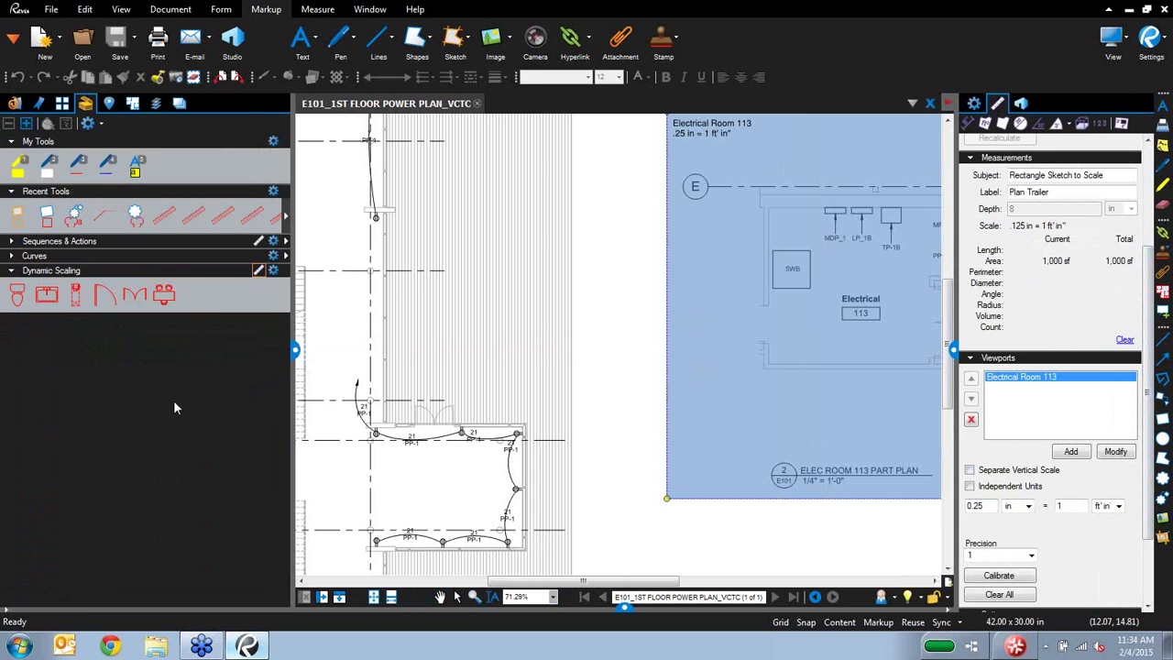
pyautogui.click(118, 313)
pyautogui.click(46, 299)
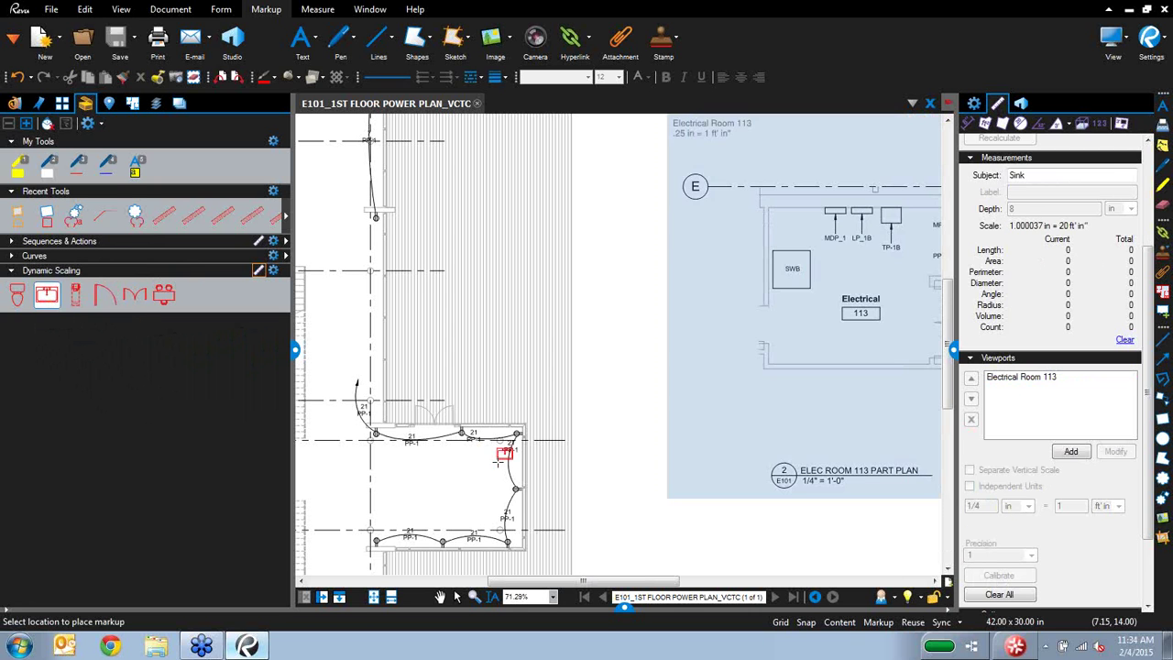
pyautogui.scroll(4, 513, 472)
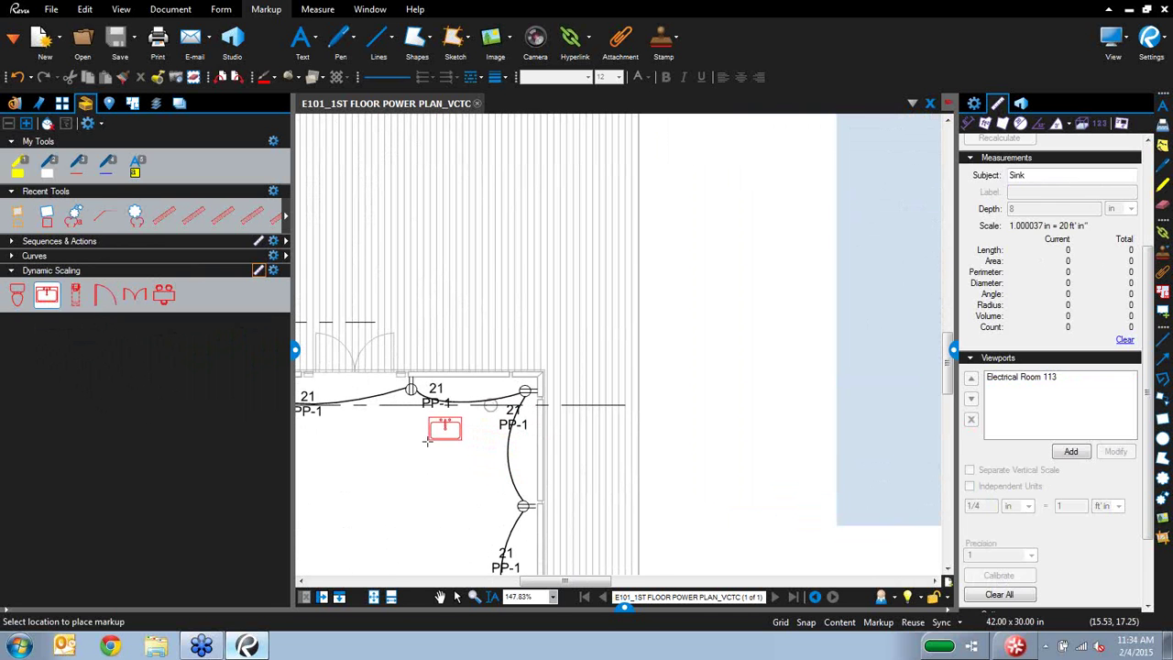
pyautogui.click(429, 455)
pyautogui.scroll(-3, 570, 411)
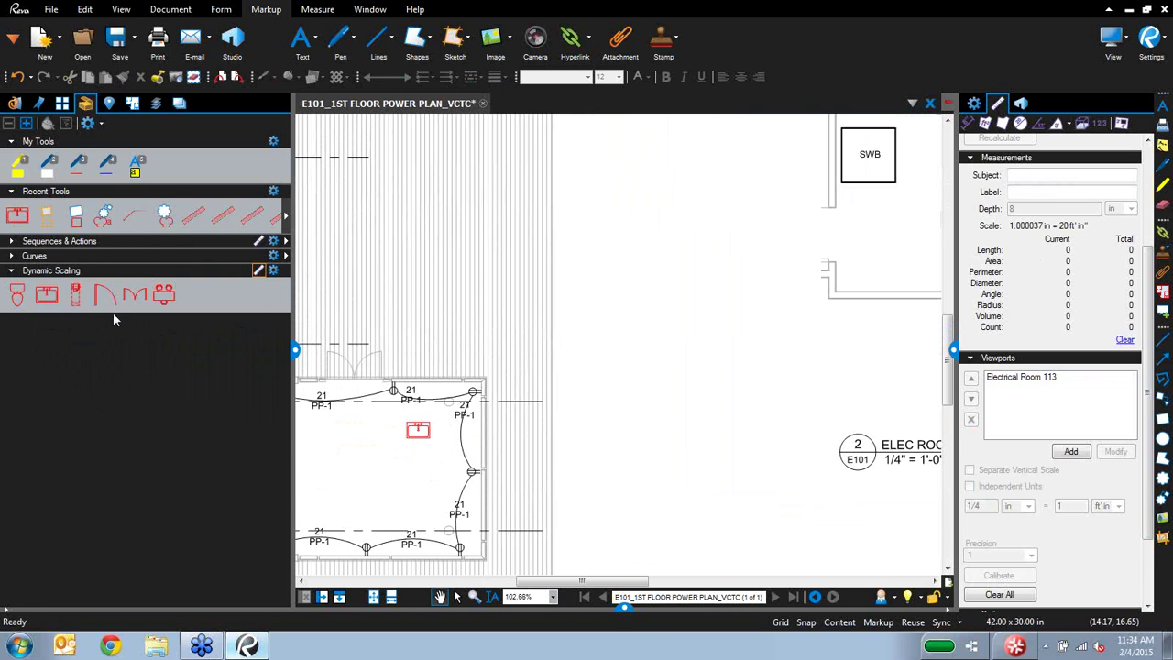
# Step: Place another dynamically scaled Sink inside Electrical room 113, in the lower corner beneath the SWB box
pyautogui.click(46, 293)
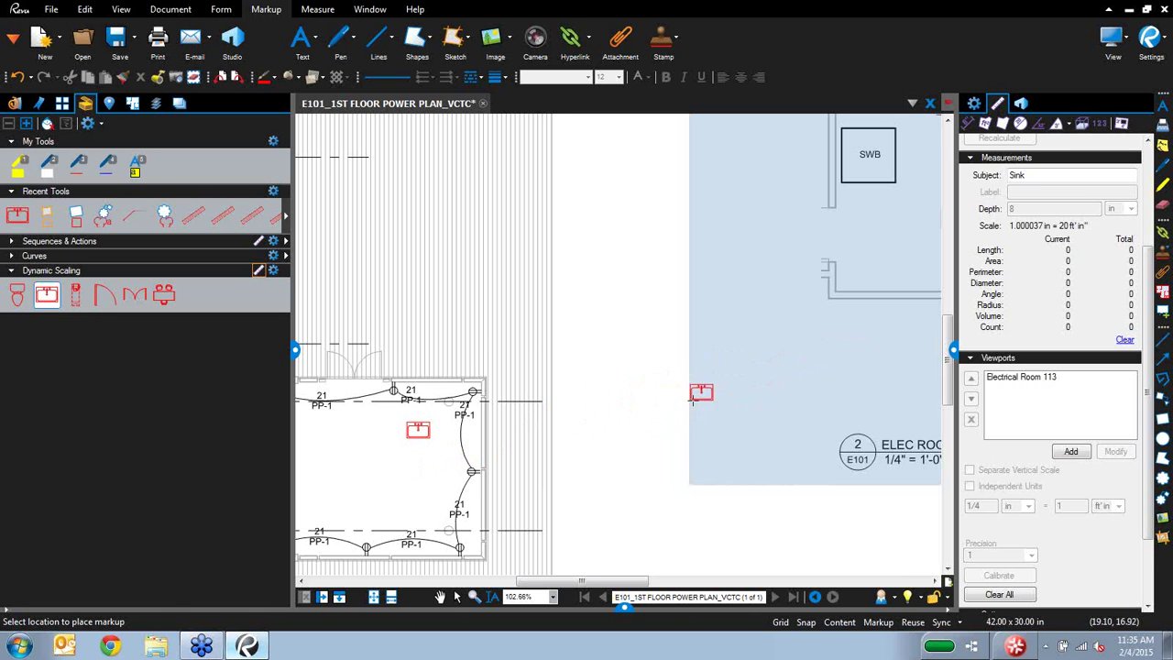
pyautogui.click(846, 287)
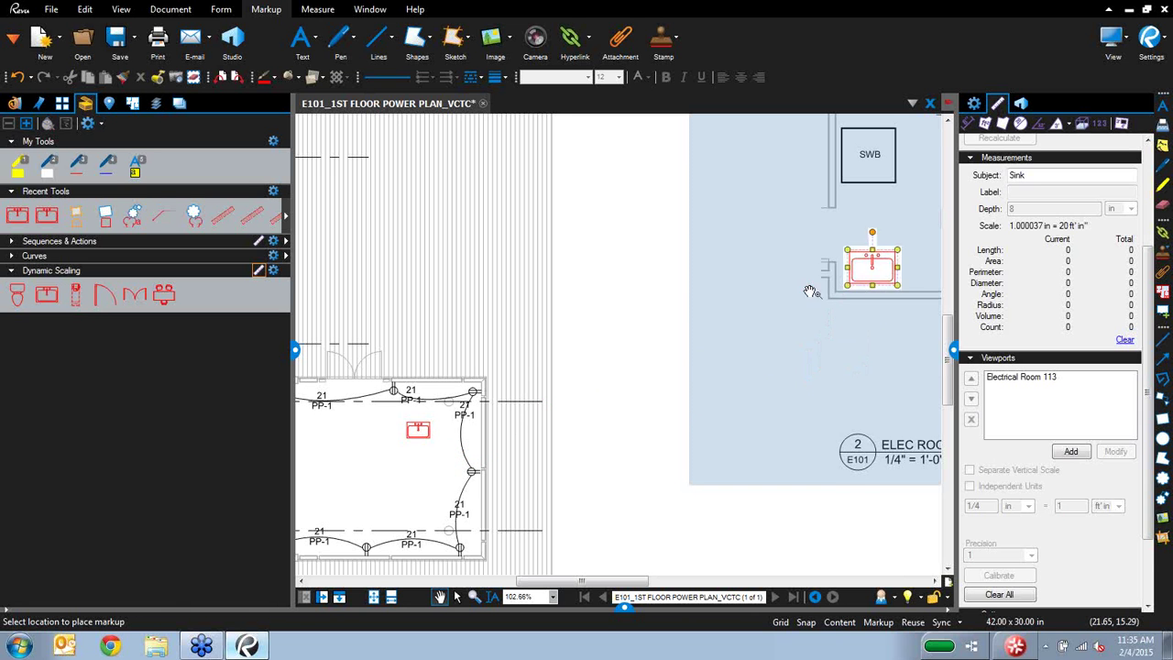
pyautogui.click(605, 256)
pyautogui.moveTo(599, 254); pyautogui.dragTo(456, 310)
pyautogui.scroll(-1, 456, 314)
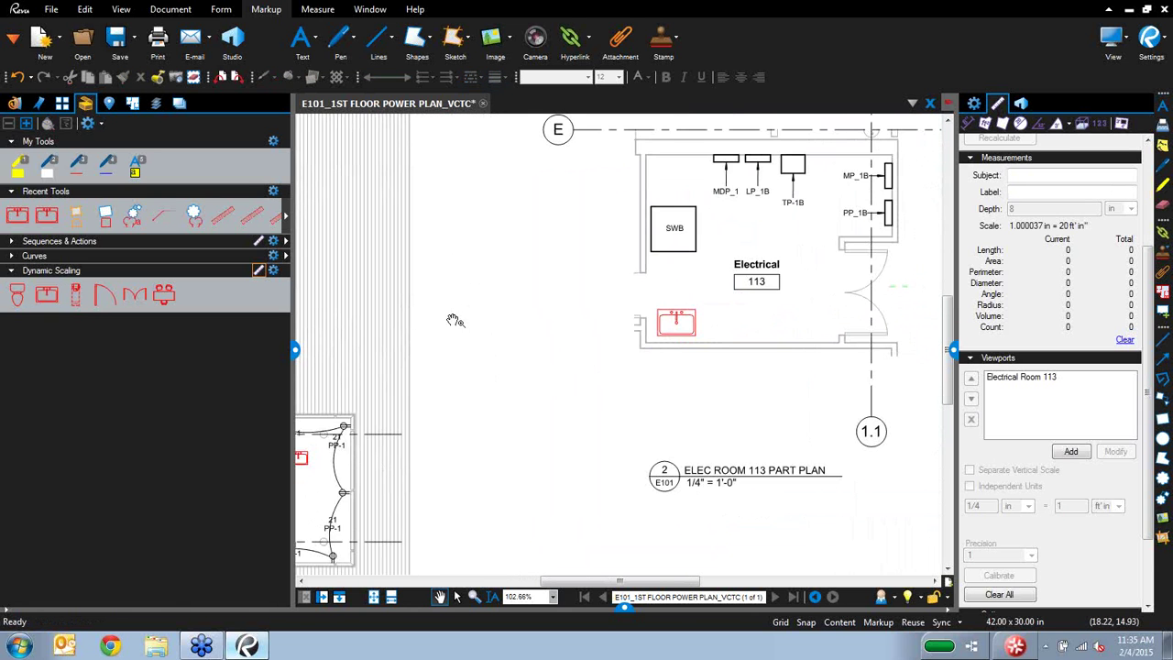
pyautogui.scroll(-1, 472, 318)
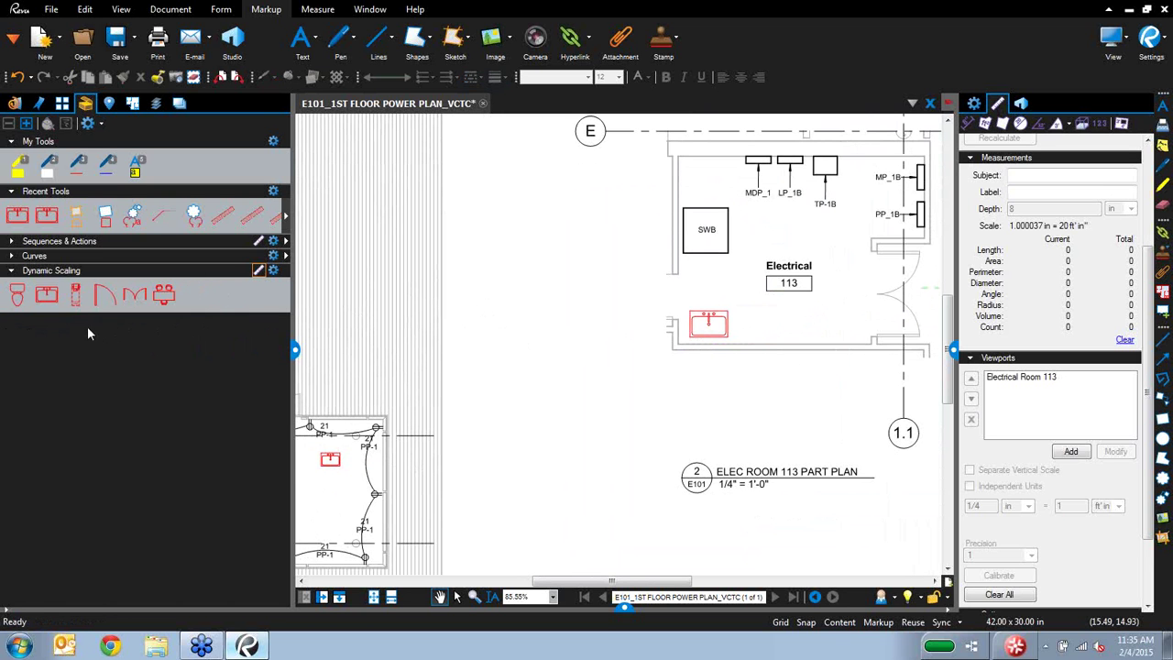
pyautogui.moveTo(526, 319); pyautogui.dragTo(489, 336)
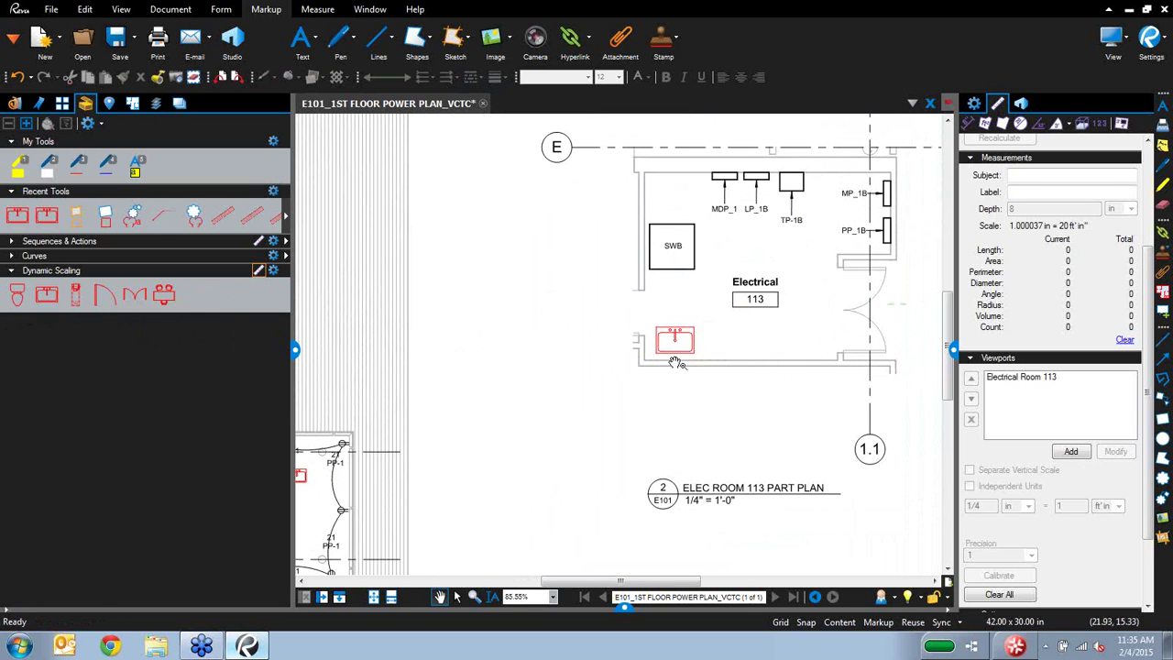
# Step: Review the Dynamic Scaling tool set's baseline scale and leave it without making changes
pyautogui.click(273, 269)
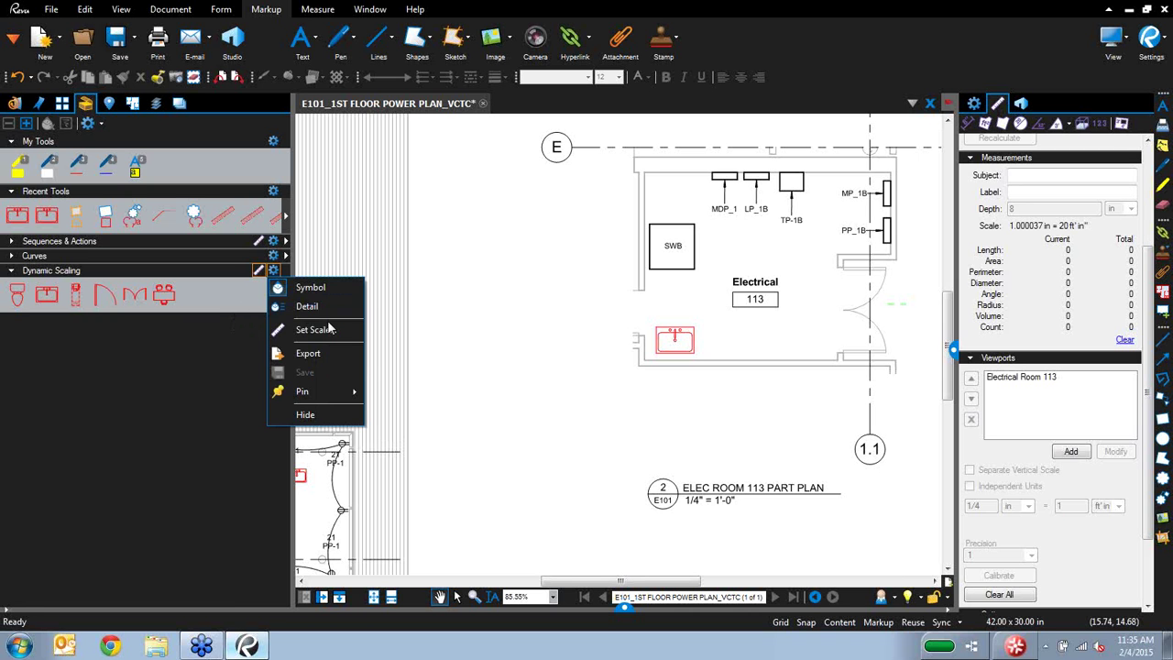
pyautogui.click(297, 328)
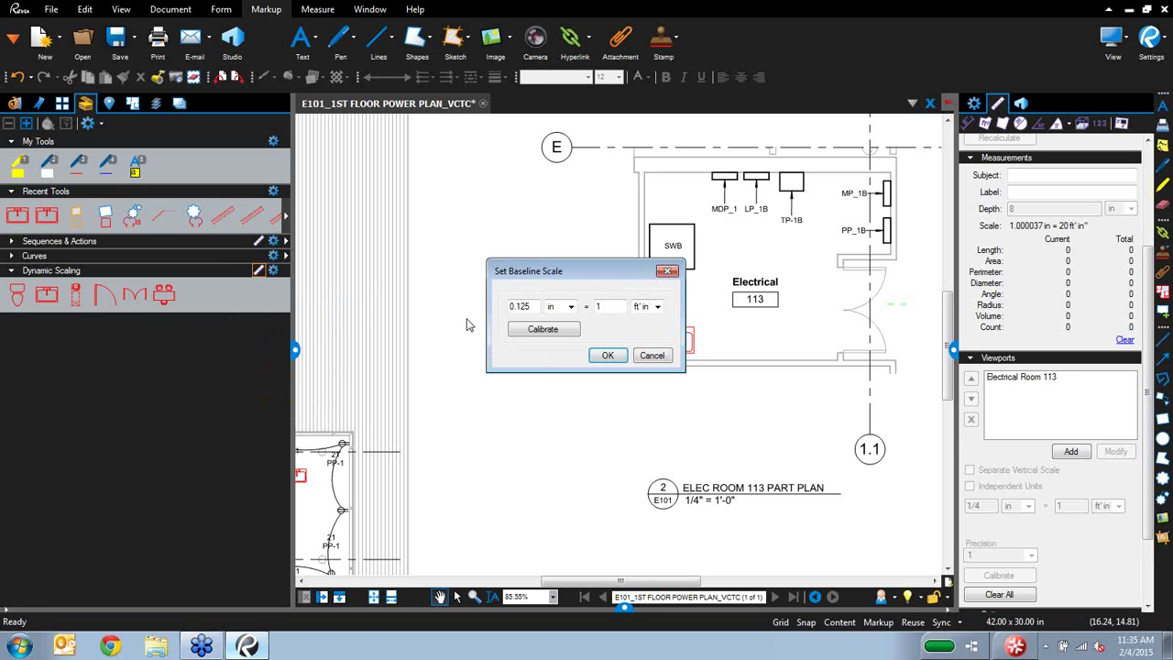
pyautogui.click(651, 356)
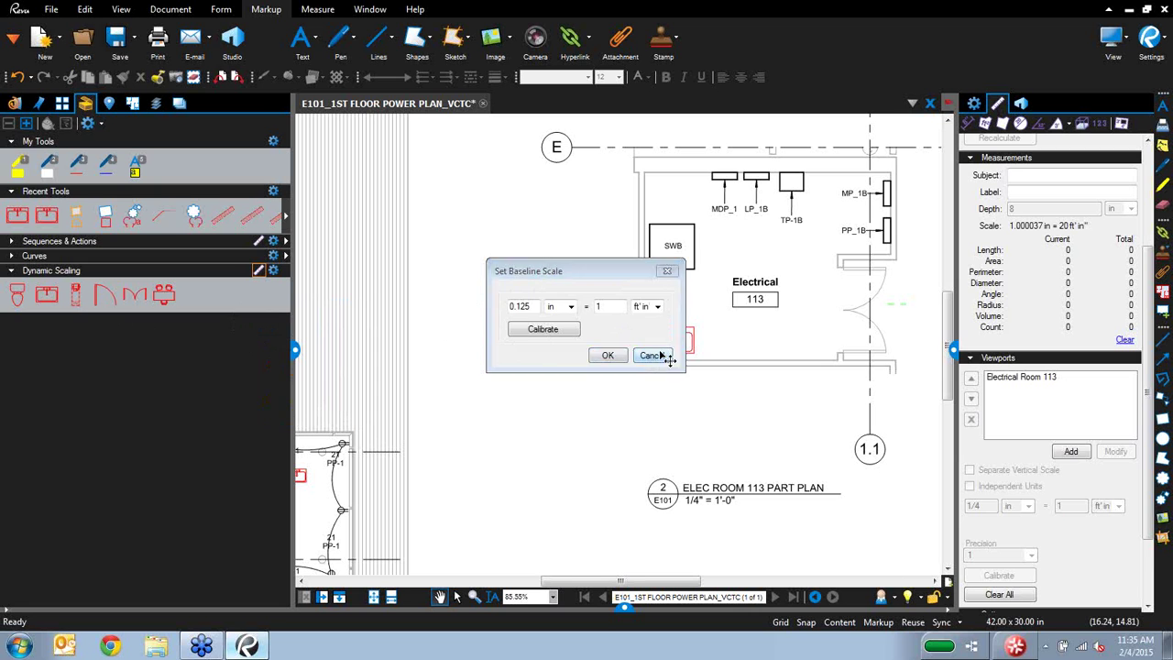
# Step: Turn off scaling for the Dynamic Scaling tool set, place an unscaled Sink above the Electrical 113 label, and turn scaling back on
pyautogui.click(259, 273)
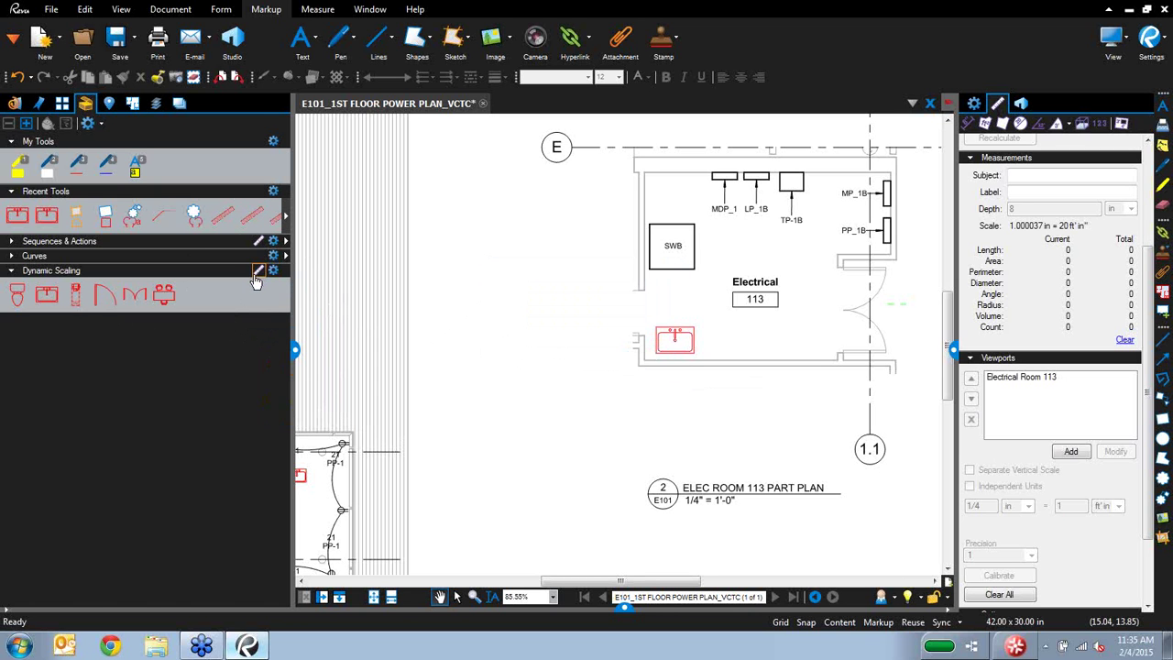
pyautogui.click(46, 294)
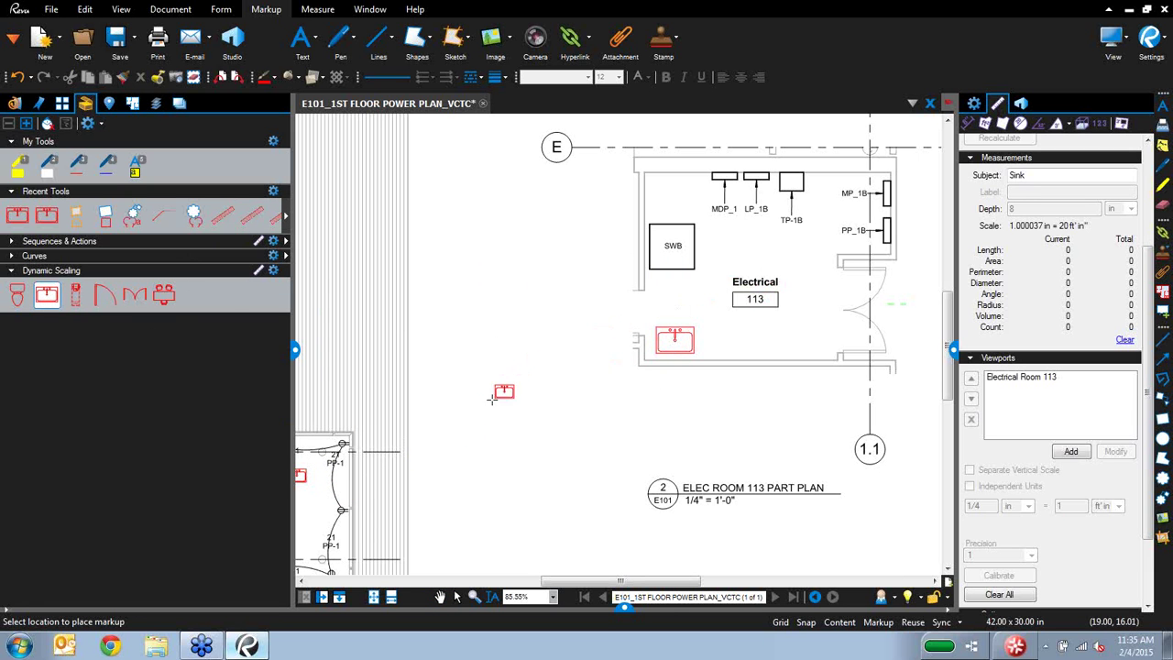
pyautogui.click(734, 257)
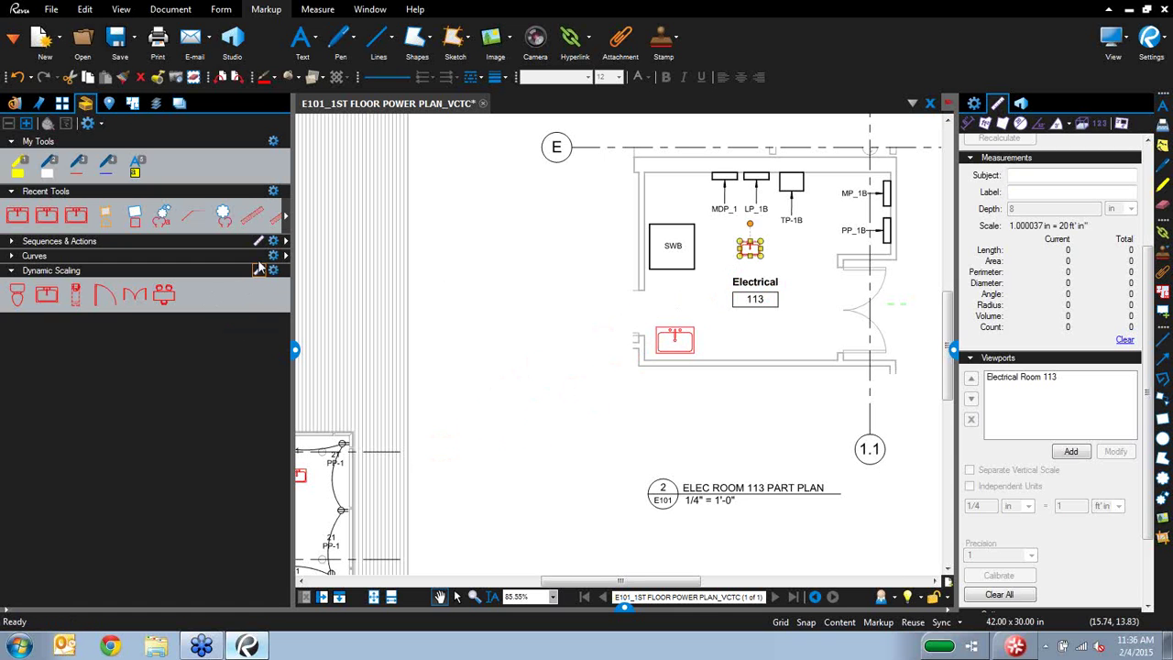
pyautogui.click(497, 271)
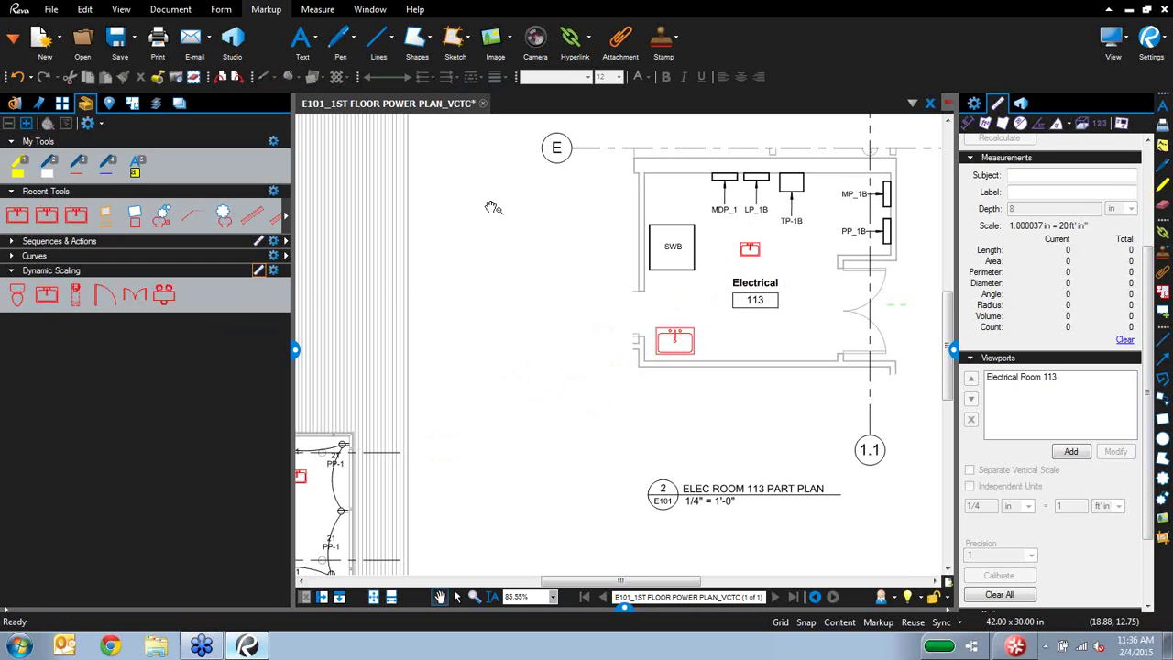
# Step: Close the E101 power plan without saving and open A201_Punch.pdf and A 202_Punch.pdf from the Spaces 2.0 category
pyautogui.click(483, 107)
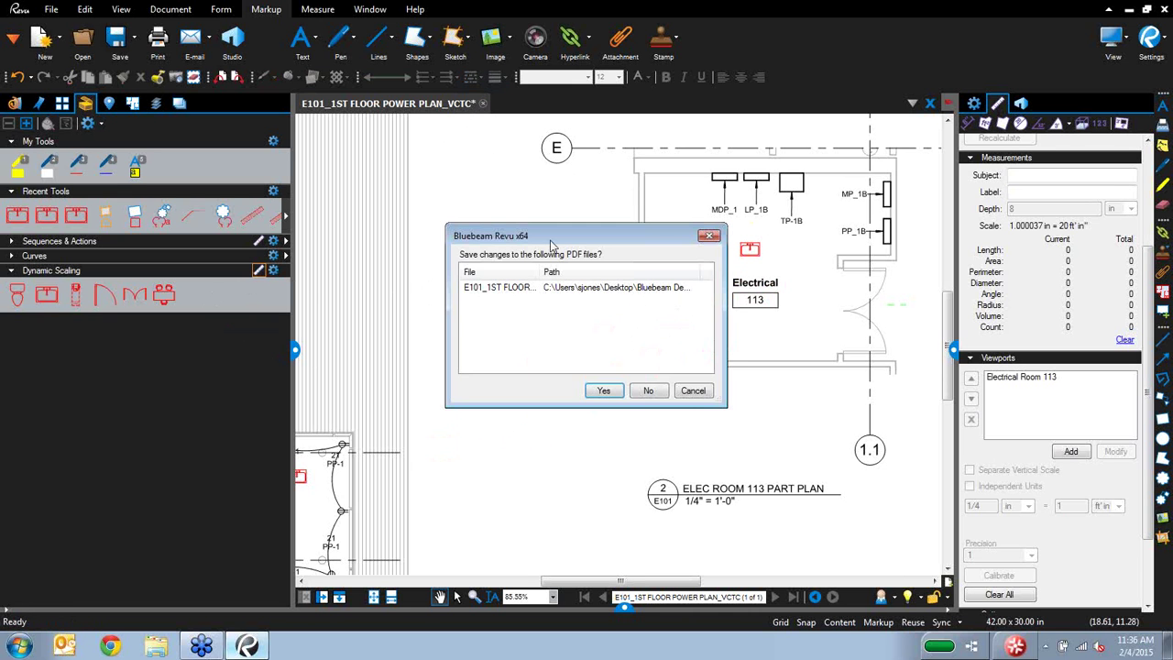
pyautogui.click(652, 392)
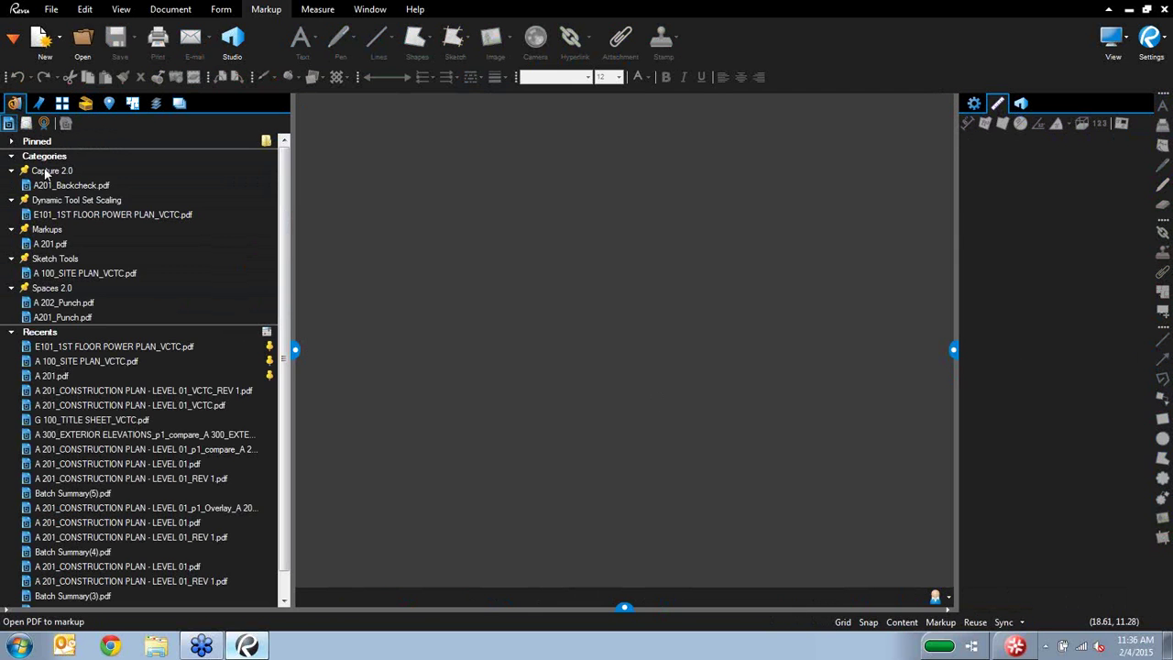
pyautogui.click(73, 318)
pyautogui.click(65, 302)
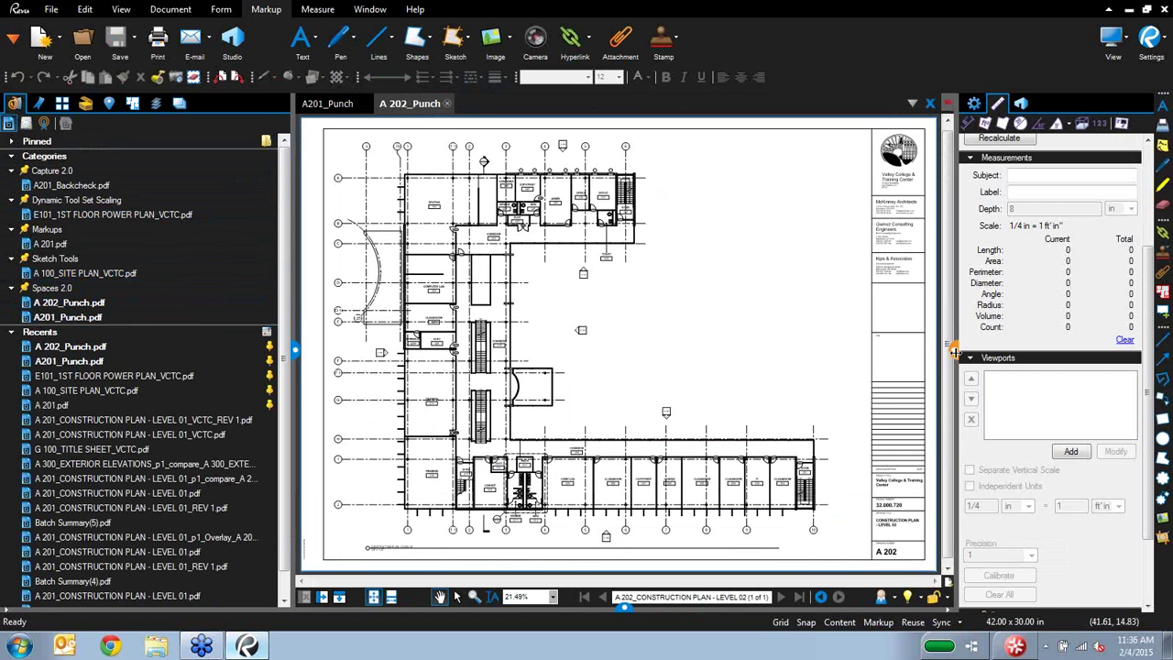
# Step: Hide the measurement tools and list the Spaces defined in A201_Punch
pyautogui.click(957, 358)
pyautogui.click(343, 105)
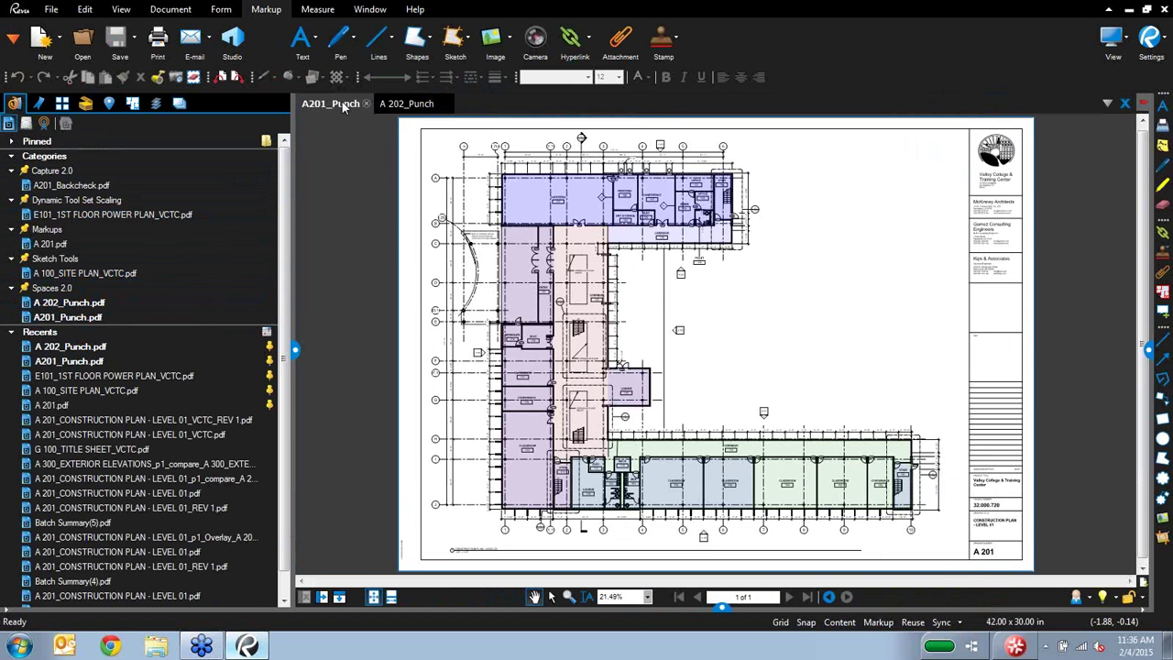
pyautogui.click(407, 104)
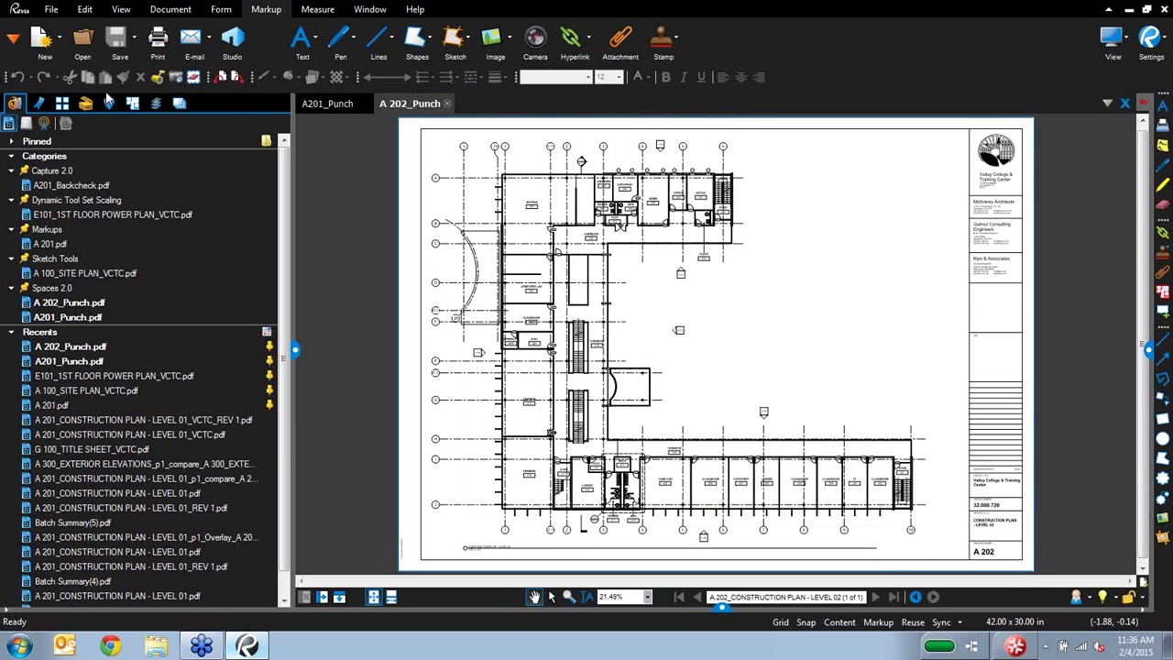
pyautogui.click(320, 107)
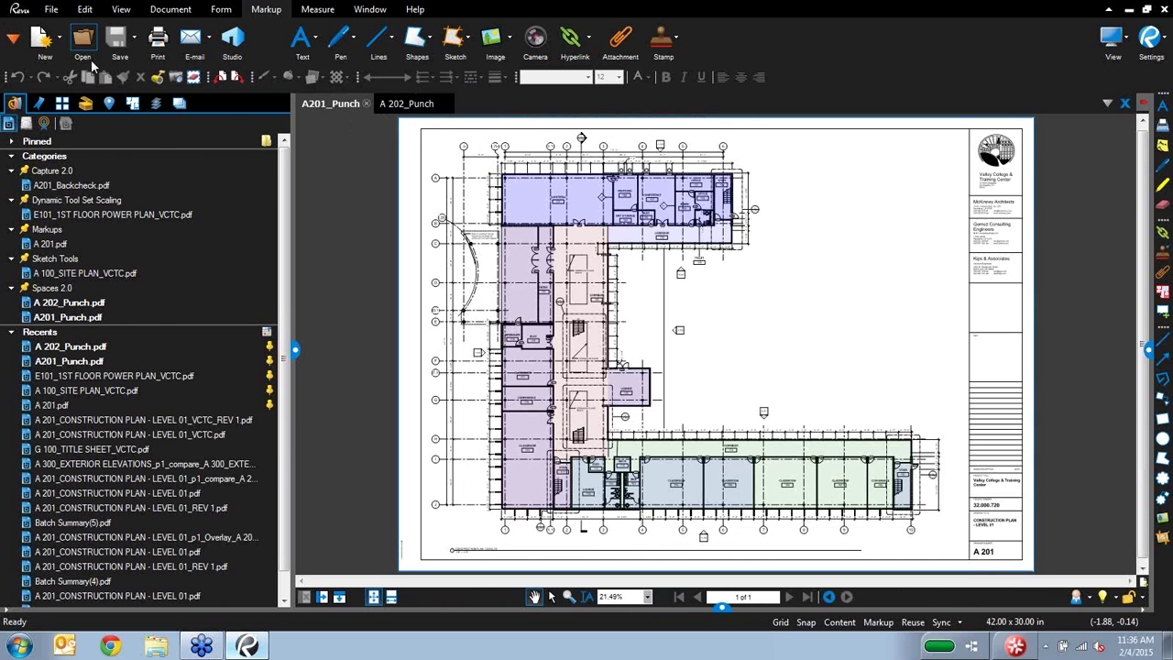
pyautogui.click(13, 36)
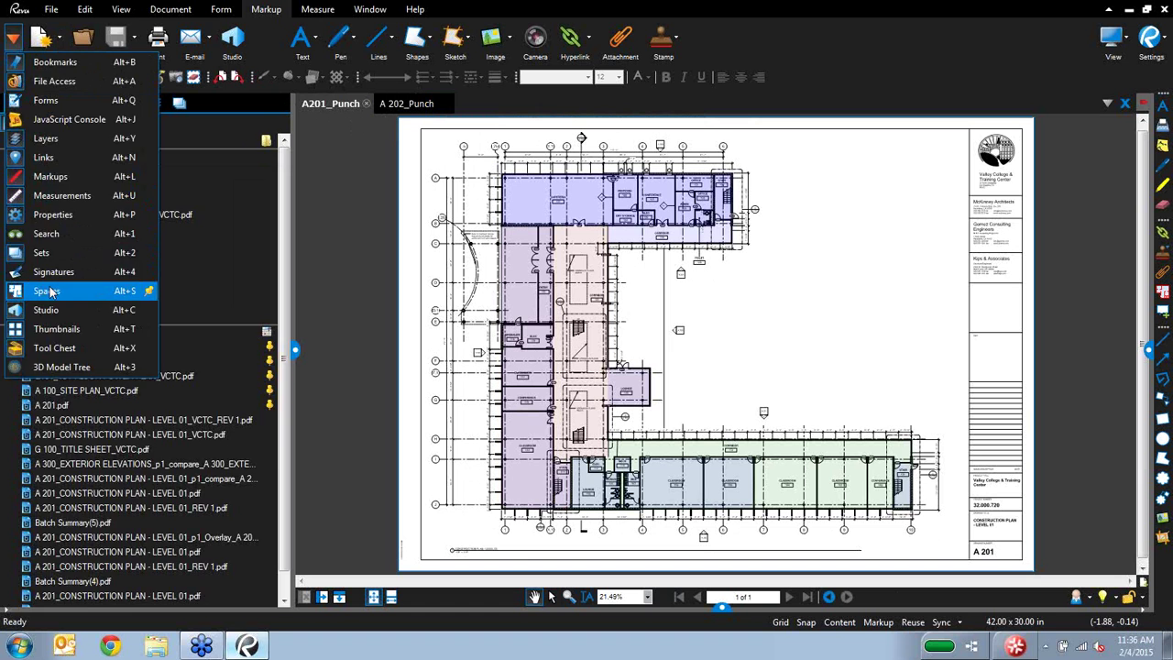
pyautogui.click(46, 291)
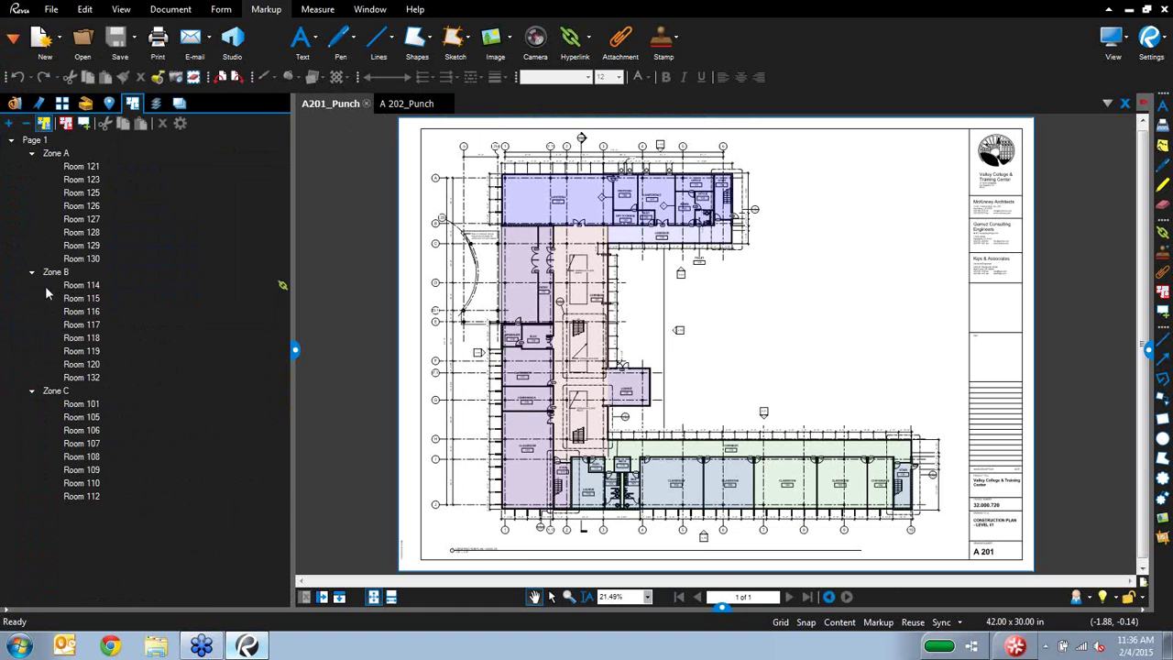
# Step: Examine the Zone A space on A201_Punch and how its nested rooms, from Room 121 to Room 130, lie on the plan
pyautogui.click(73, 156)
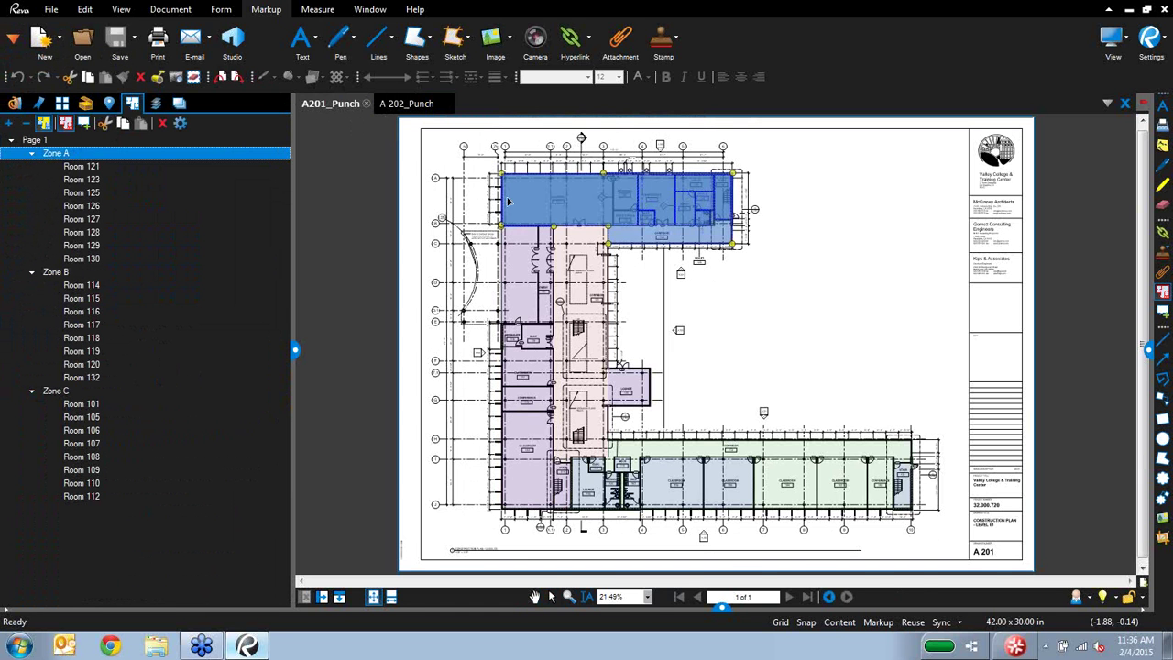
pyautogui.scroll(2, 553, 211)
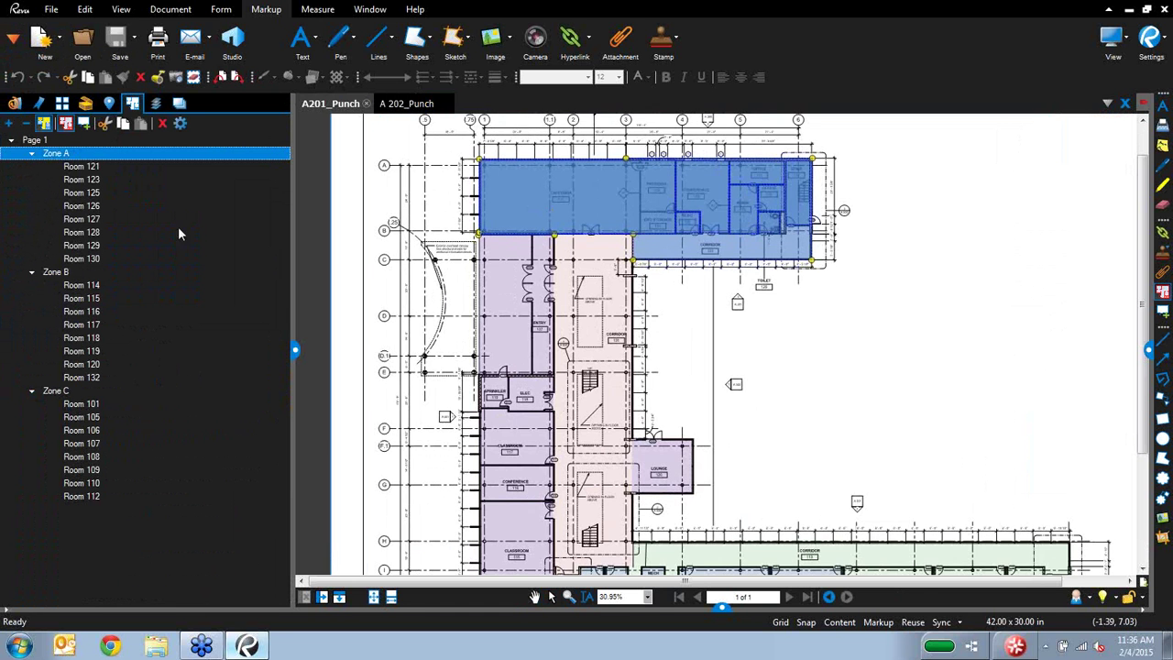
pyautogui.click(86, 170)
pyautogui.click(84, 180)
pyautogui.click(80, 195)
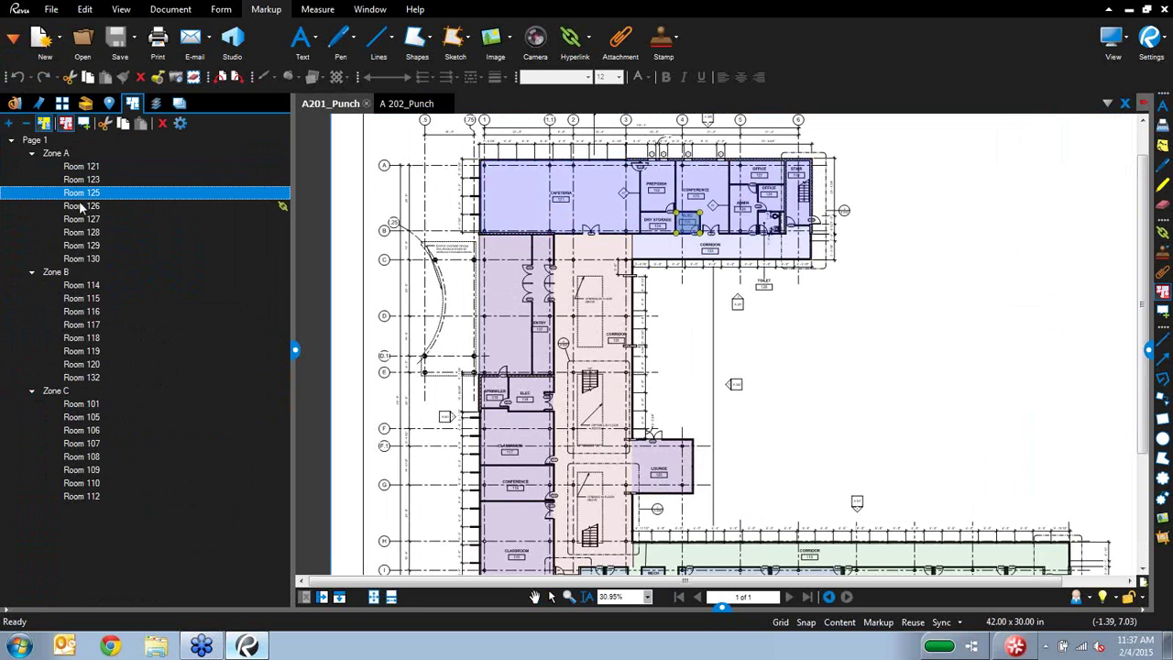
pyautogui.click(81, 207)
pyautogui.click(79, 233)
pyautogui.click(82, 245)
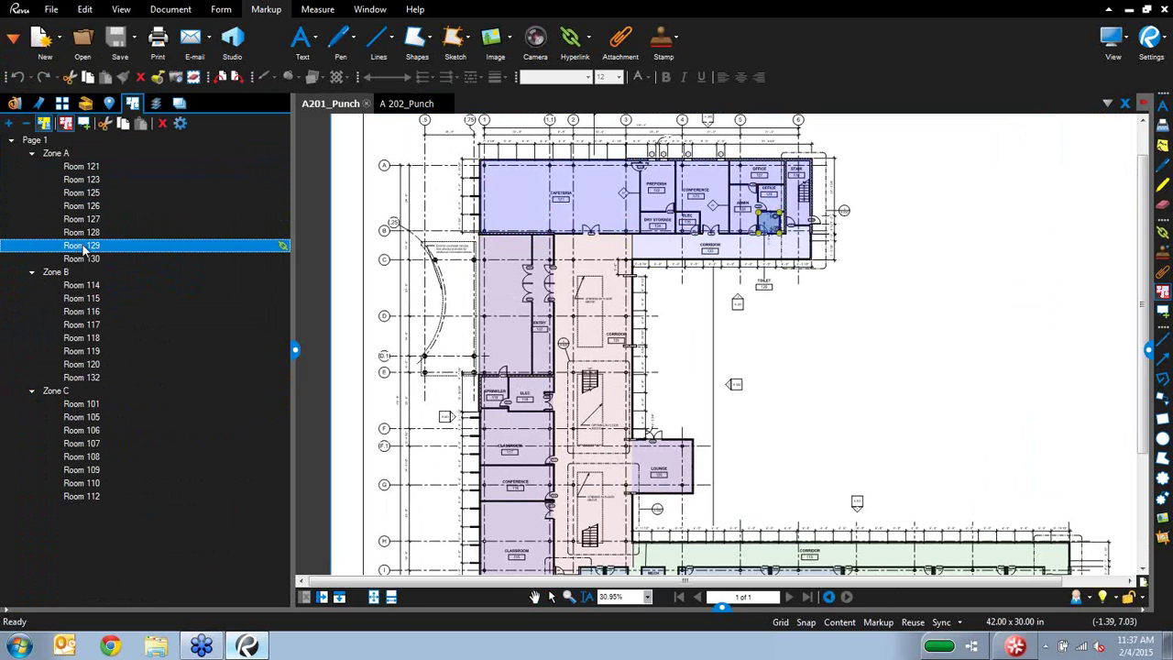
pyautogui.click(84, 259)
pyautogui.click(102, 206)
pyautogui.click(106, 180)
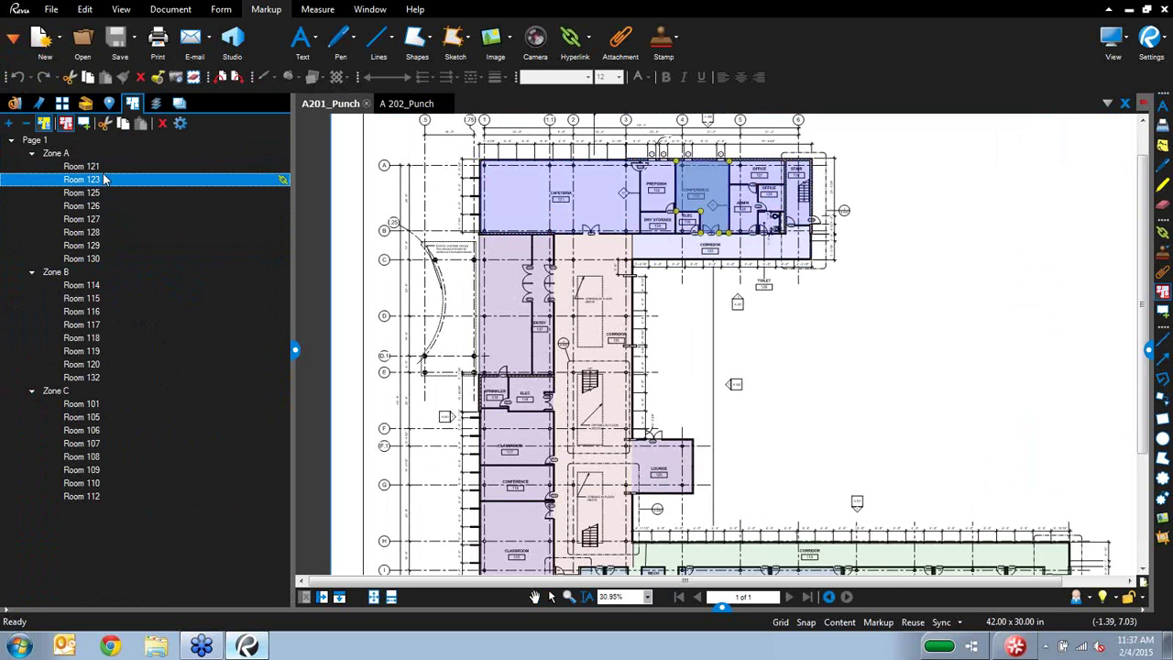
pyautogui.click(96, 167)
pyautogui.click(85, 154)
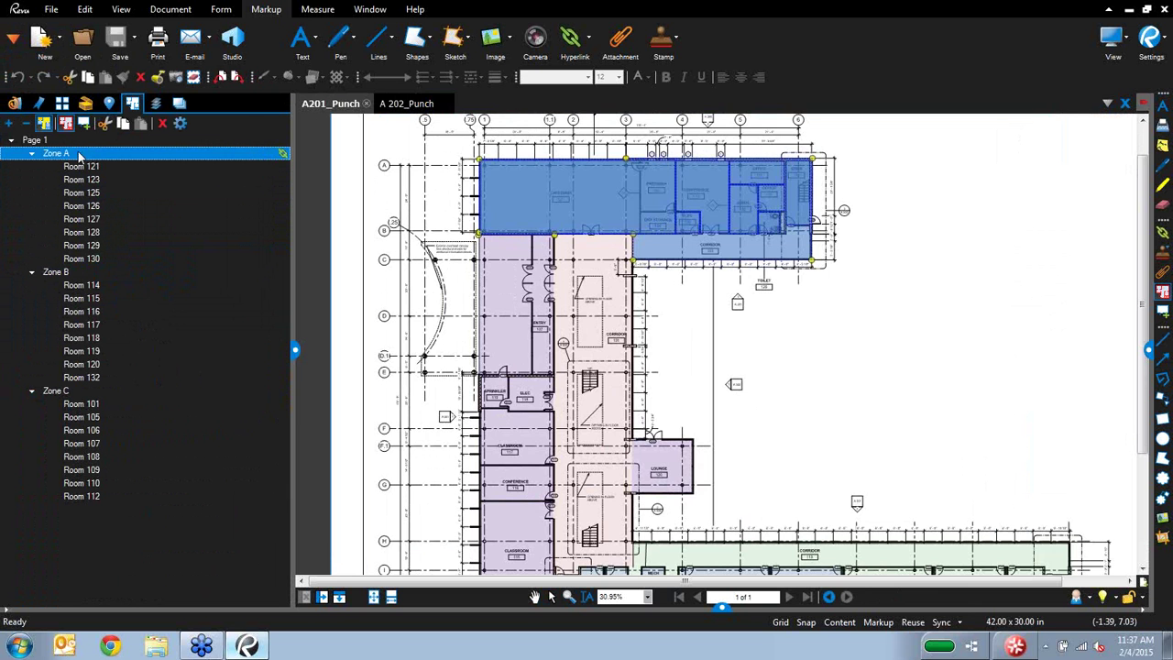
# Step: Copy the Zone A space with its rooms from A201_Punch and paste it in place on A 202_Punch
pyautogui.click(404, 103)
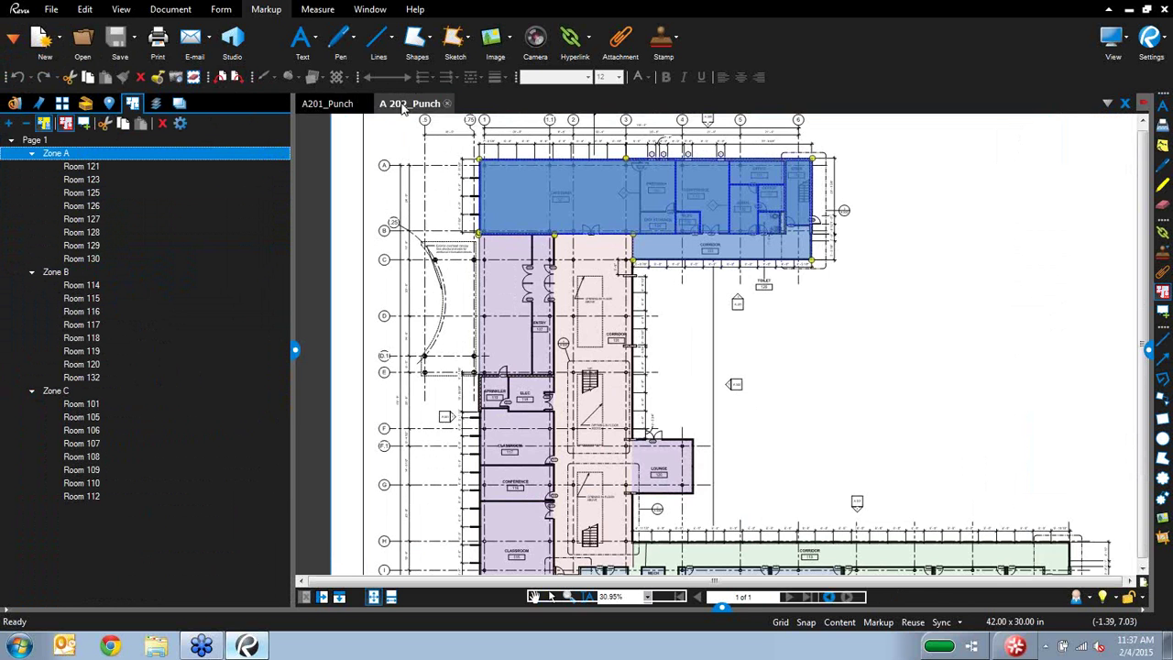
pyautogui.scroll(1, 531, 200)
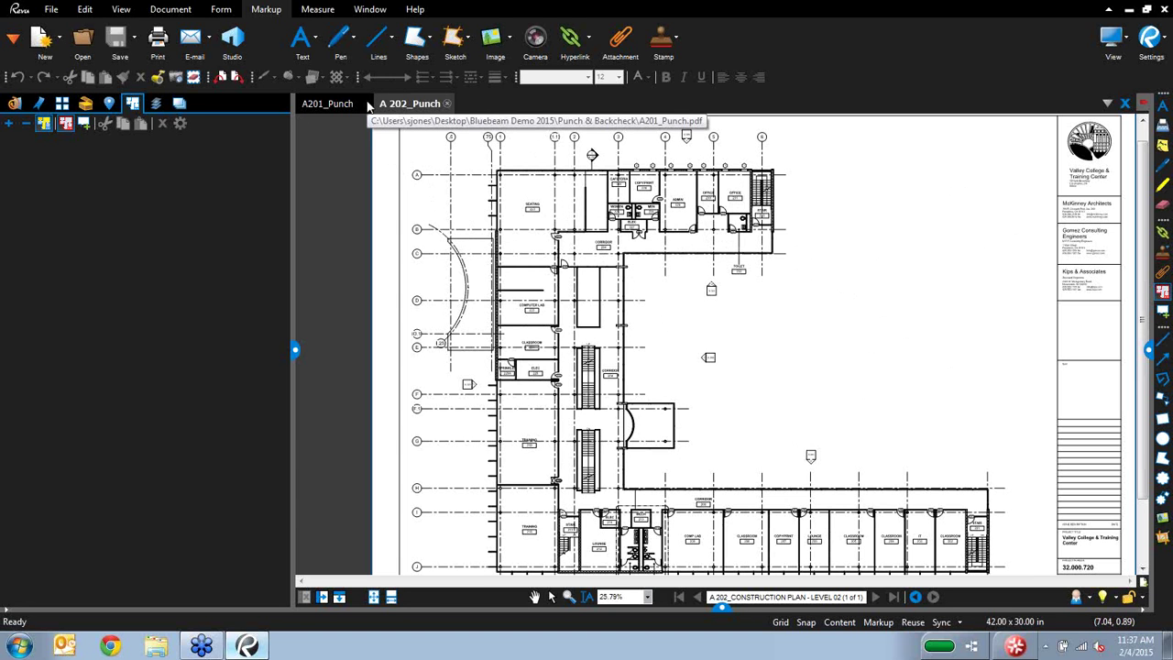
pyautogui.click(328, 103)
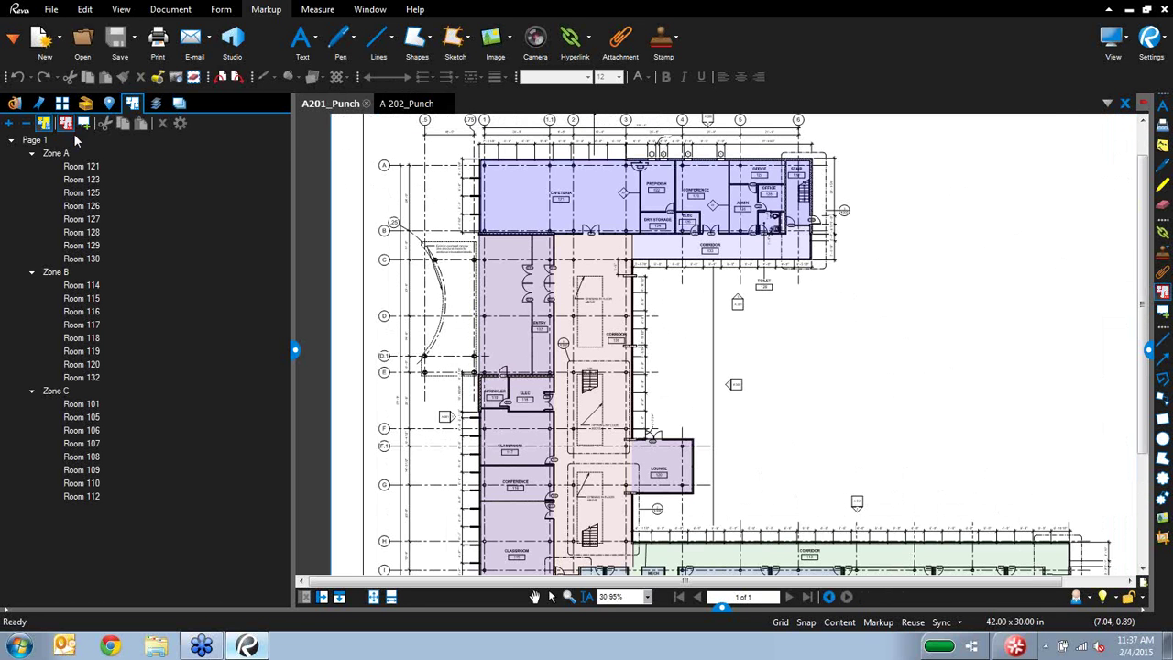
pyautogui.click(80, 156)
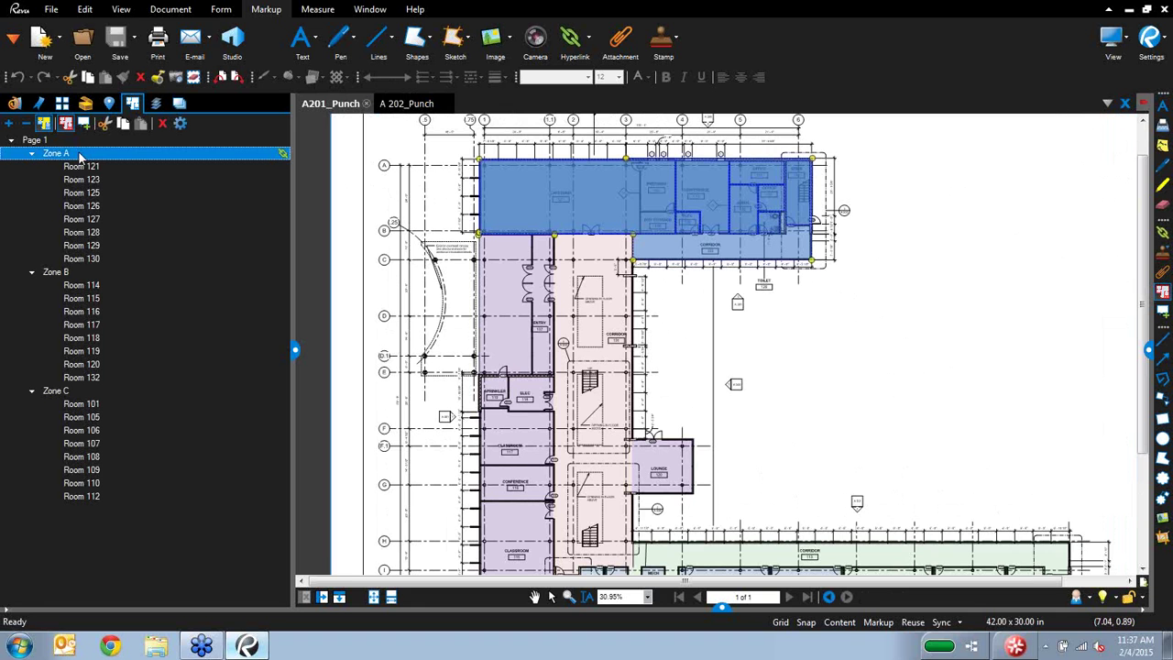
pyautogui.rightClick(79, 156)
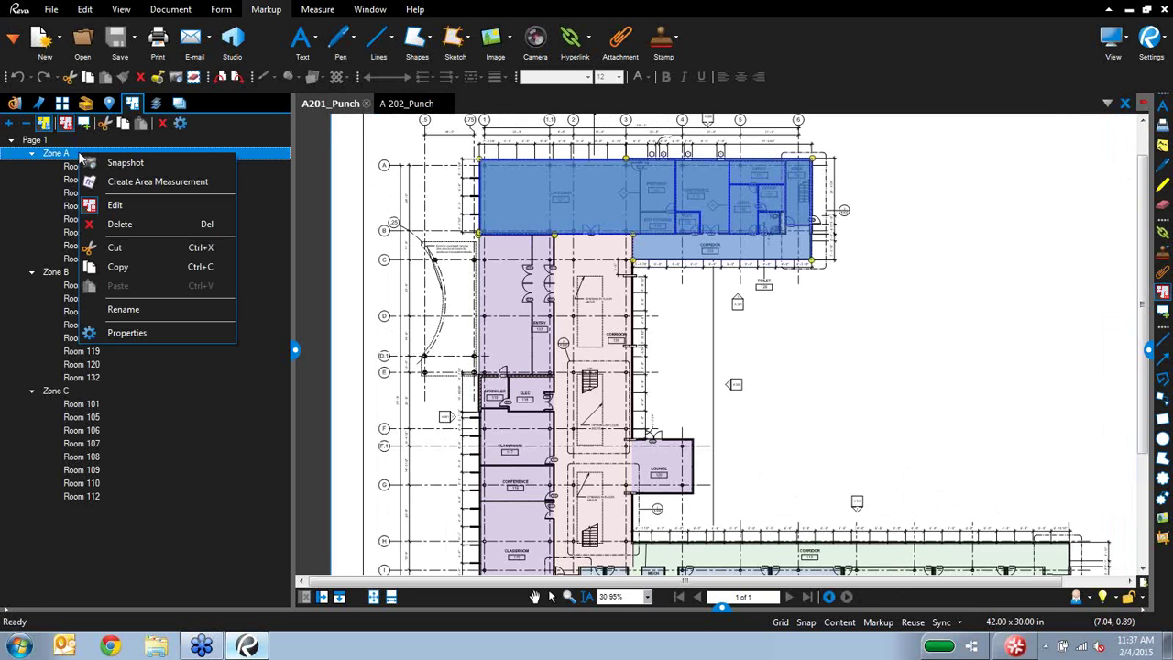
pyautogui.click(127, 265)
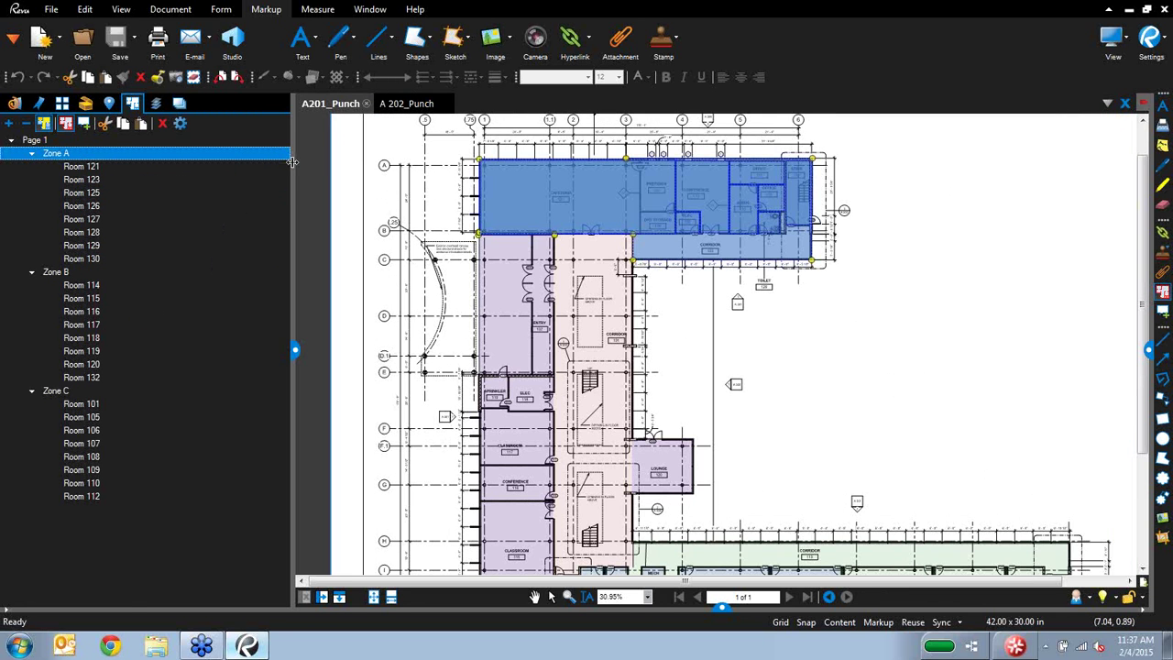
pyautogui.click(403, 104)
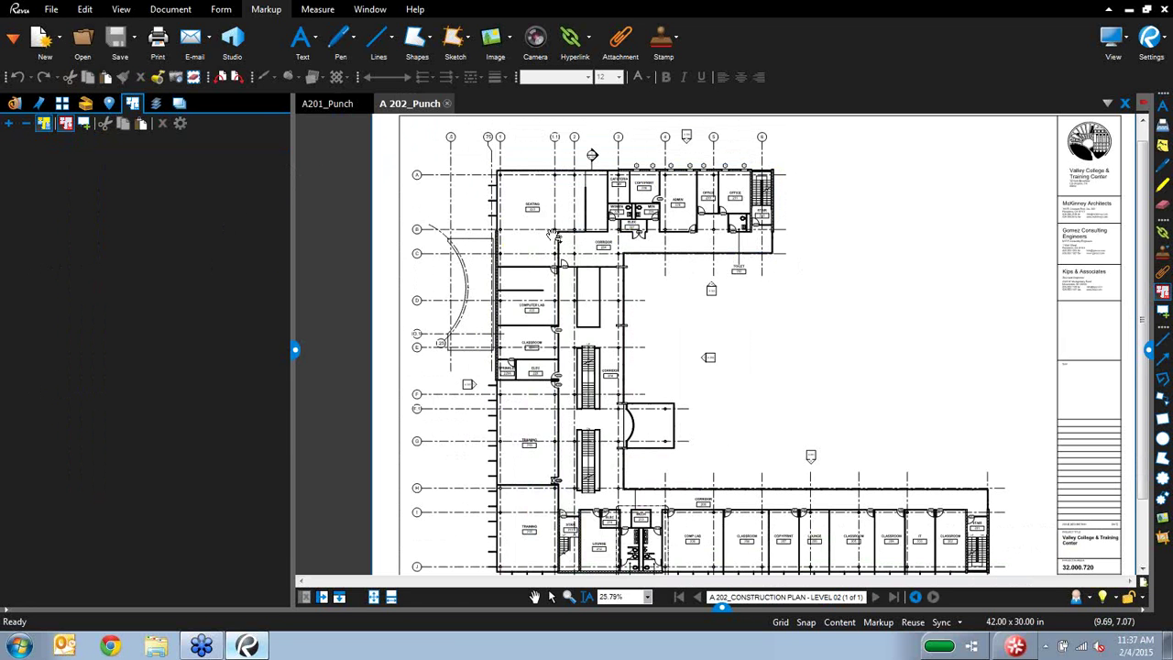
pyautogui.hotkey('ctrl', 'shift', 'v')
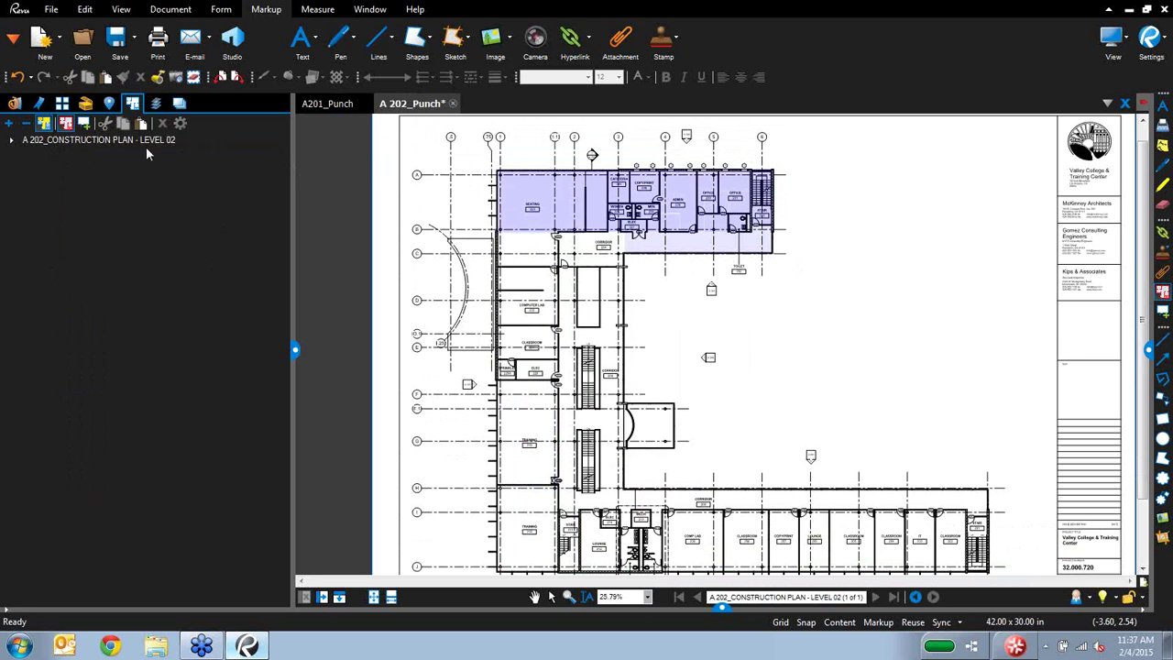
# Step: Inspect the pasted Zone A and its rooms on A 202_Punch and compare them with the original Zone A on A201_Punch
pyautogui.click(108, 154)
pyautogui.doubleClick(108, 154)
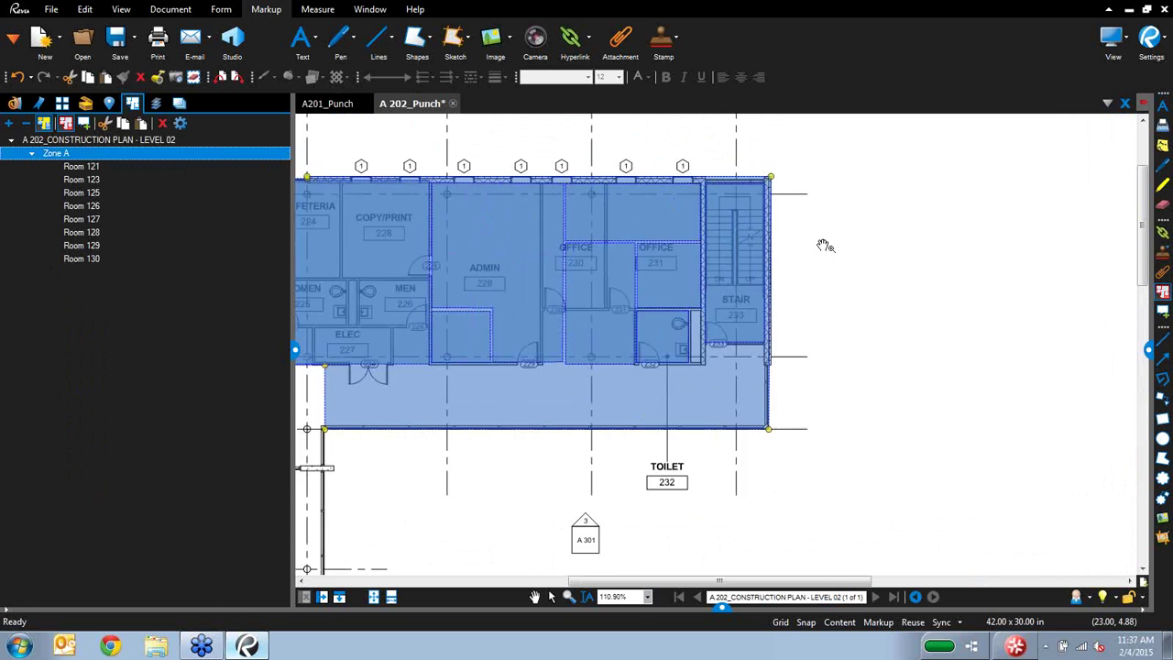
pyautogui.click(169, 167)
pyautogui.click(138, 232)
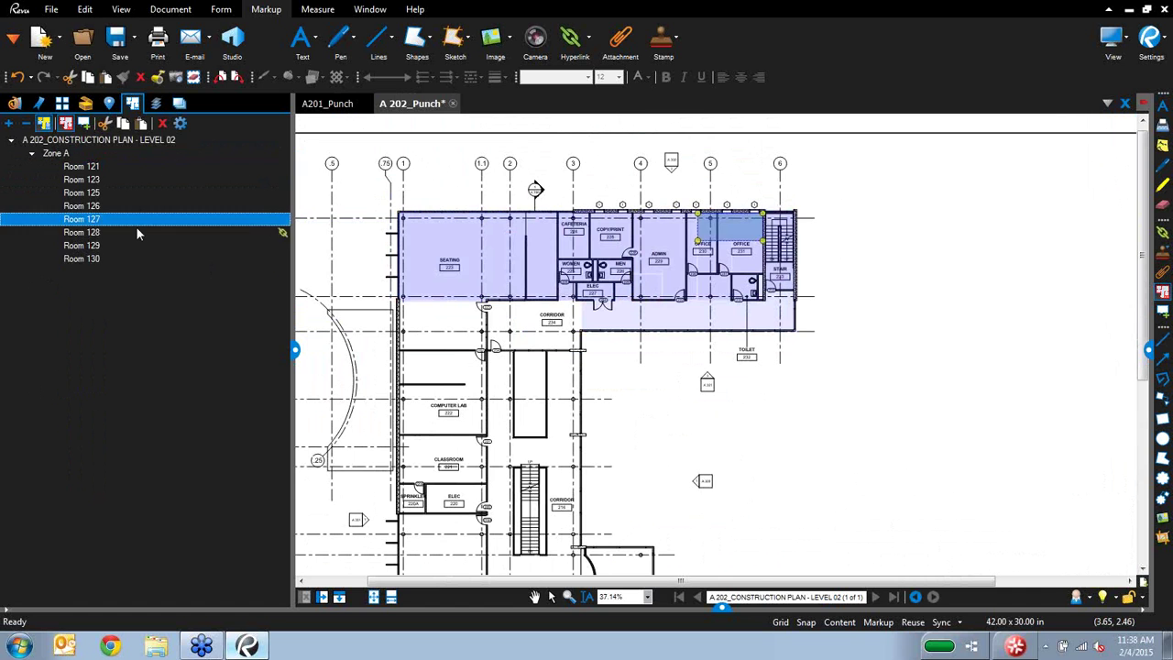
pyautogui.click(140, 258)
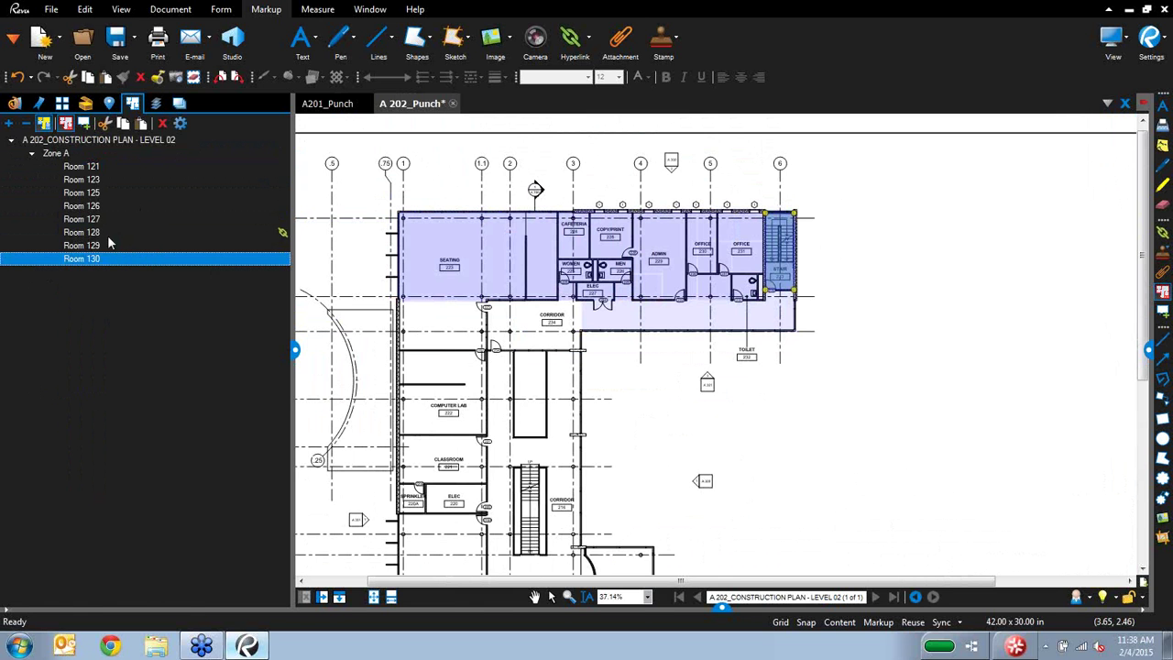
pyautogui.click(317, 109)
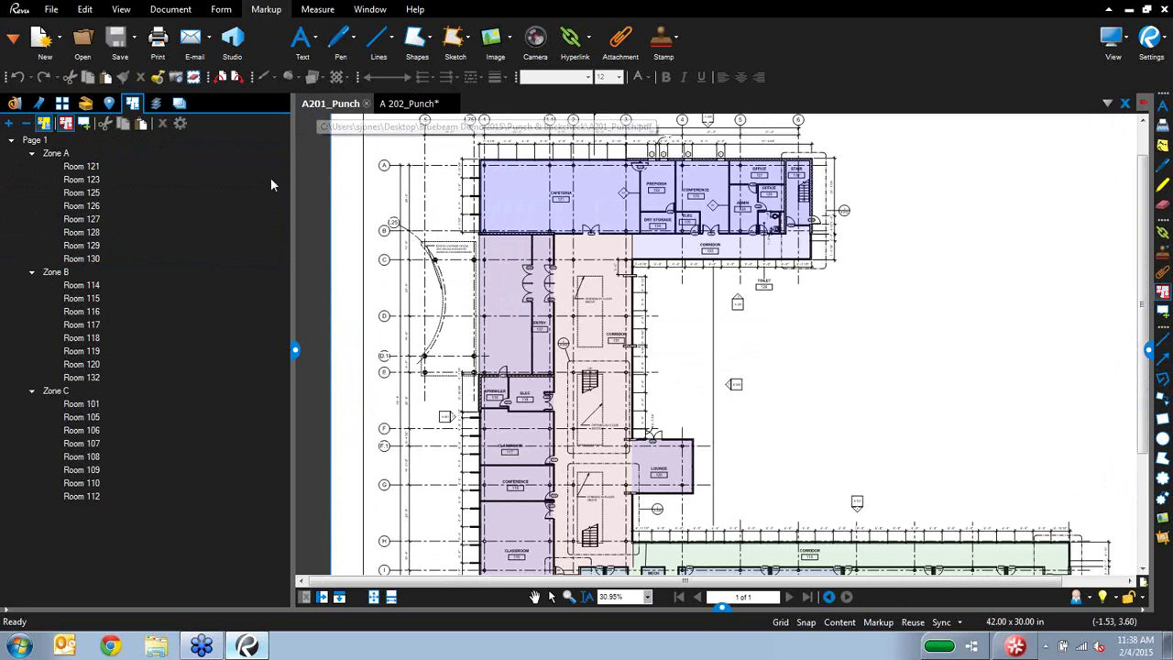
pyautogui.click(89, 159)
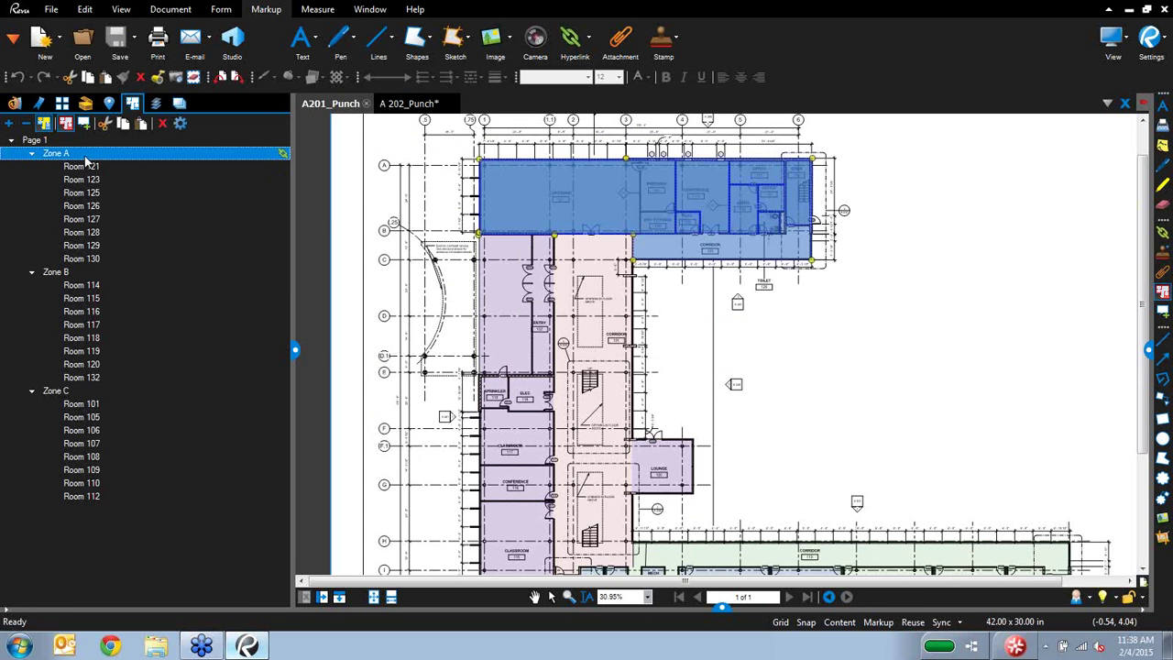
# Step: Create an area measurement from the Room 123 space over the Admin room on A 202_Punch and inspect its label
pyautogui.click(411, 105)
pyautogui.scroll(1, 548, 217)
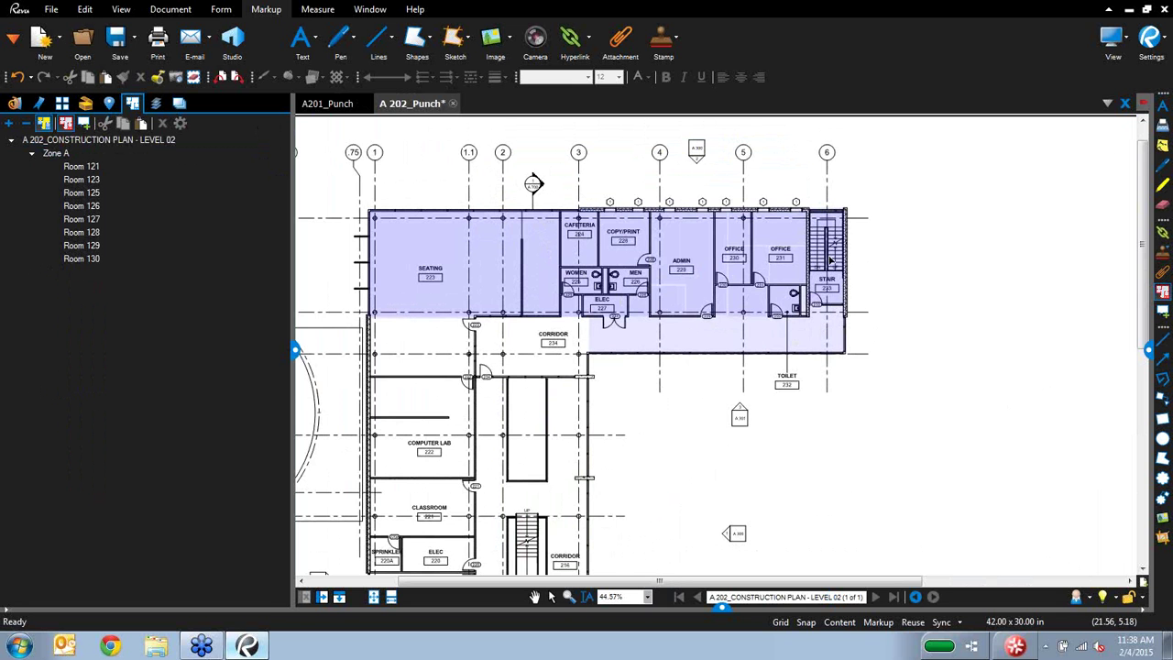
pyautogui.scroll(4, 671, 238)
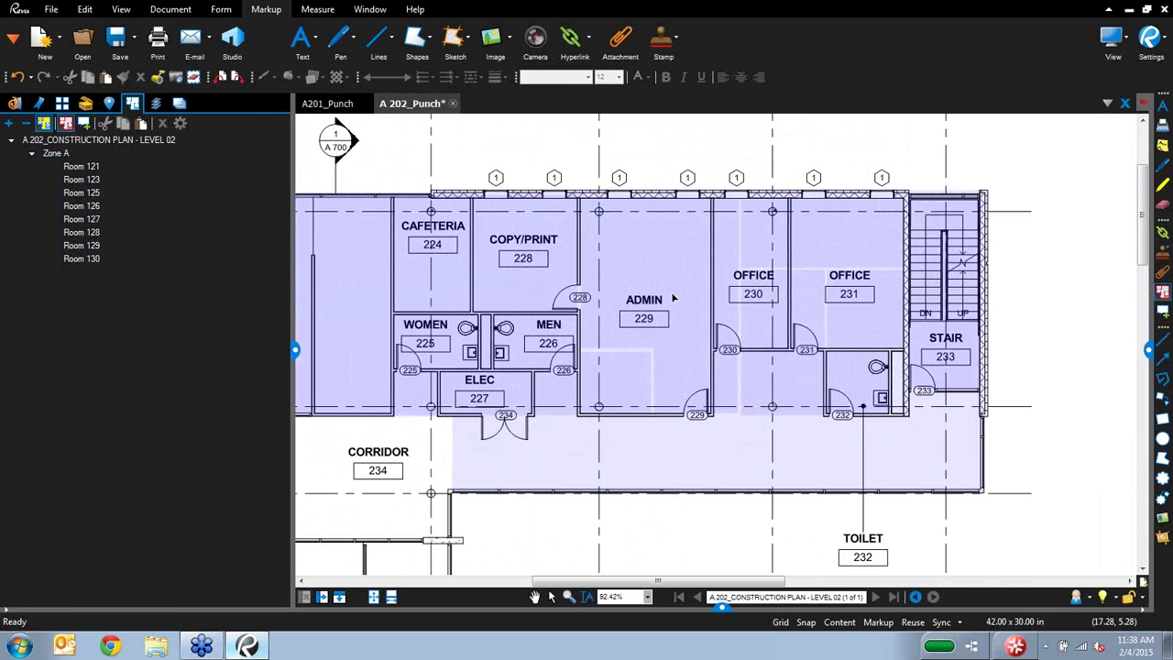
pyautogui.click(671, 300)
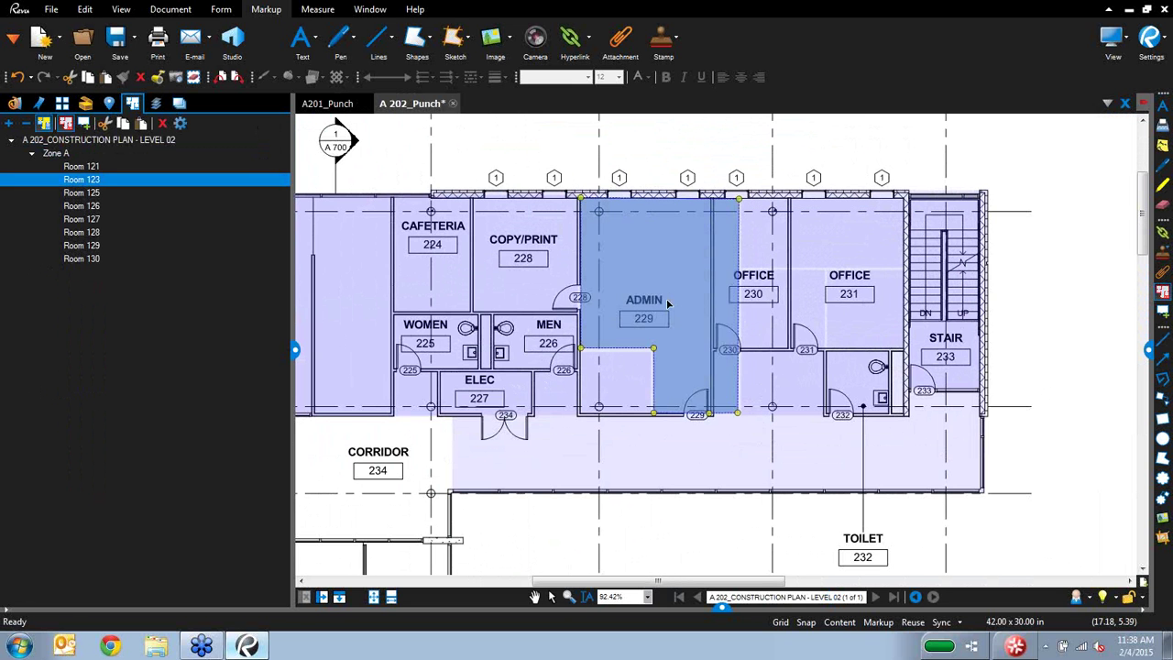
pyautogui.scroll(1, 669, 300)
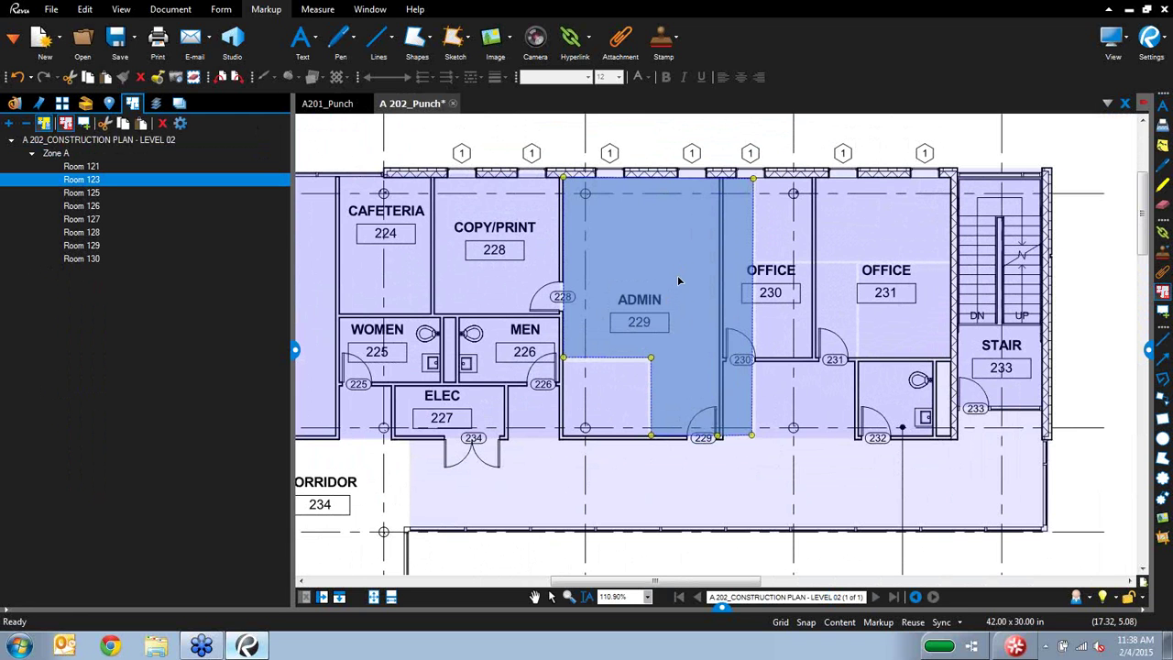
pyautogui.rightClick(674, 267)
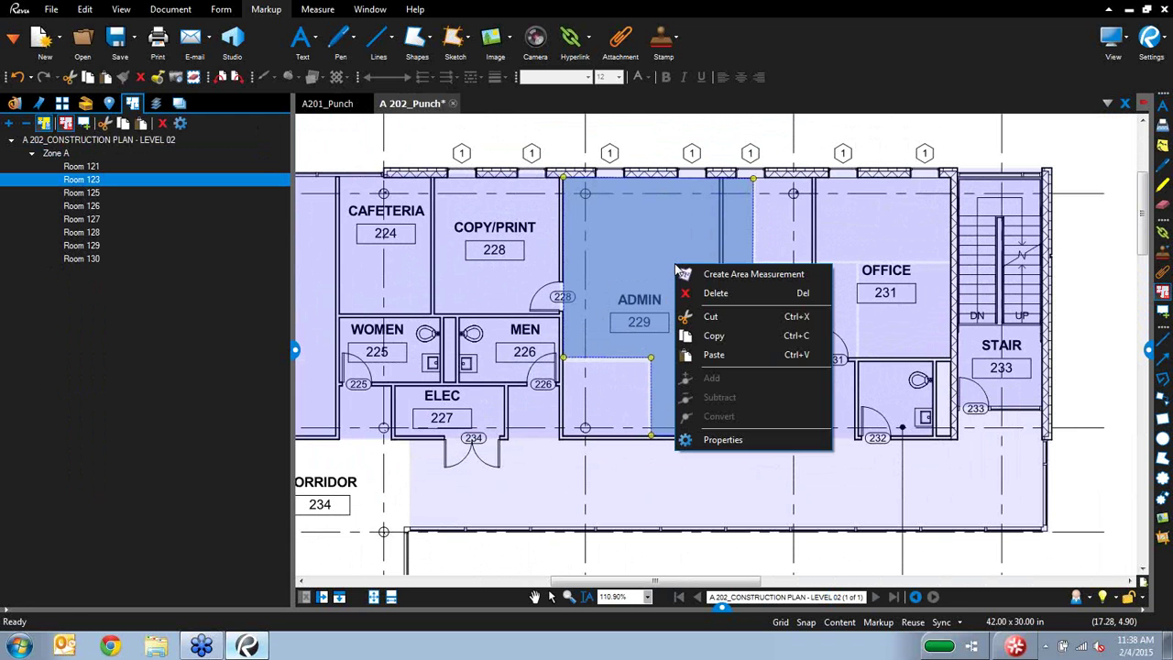
pyautogui.click(733, 274)
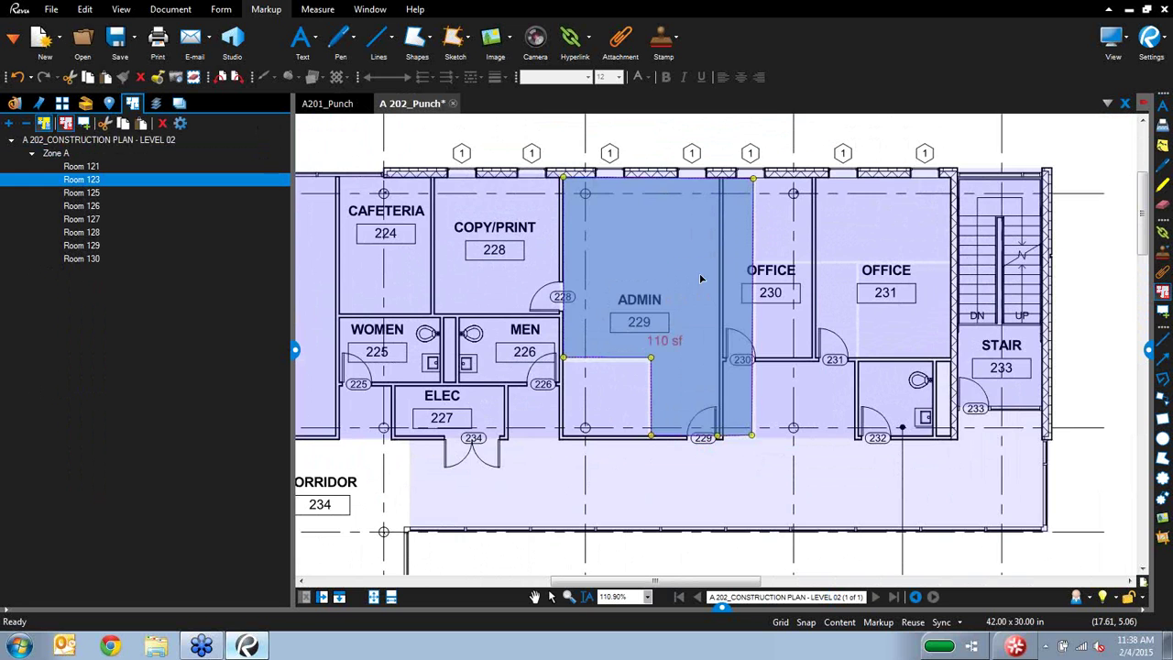
pyautogui.scroll(4, 667, 339)
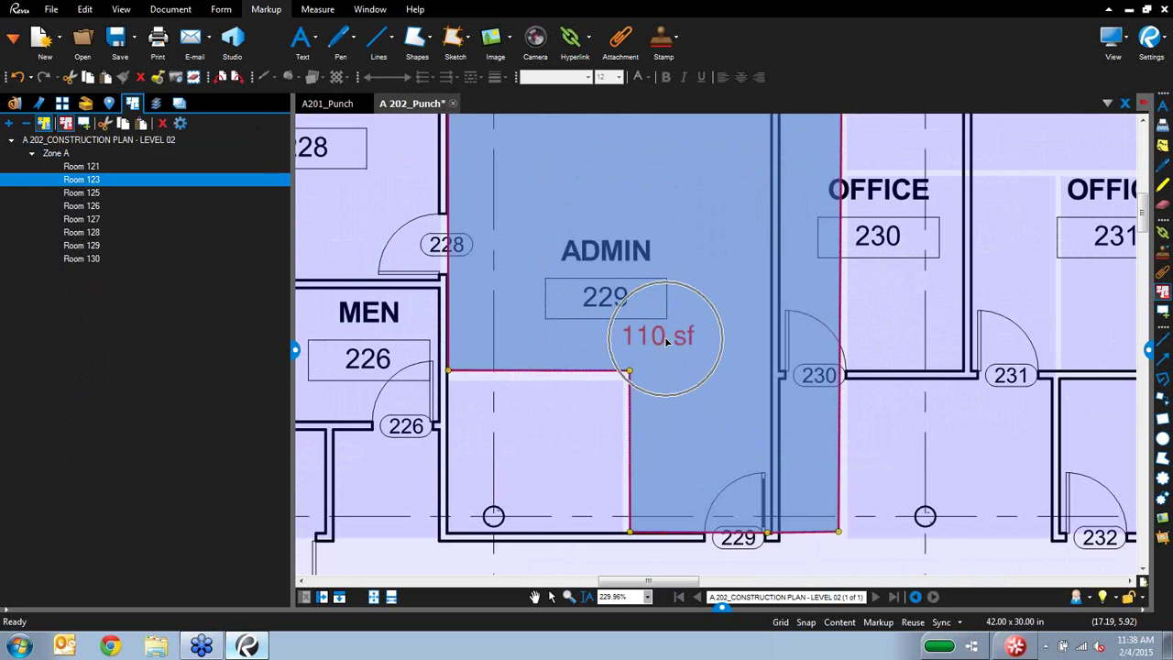
pyautogui.click(665, 336)
pyautogui.click(666, 339)
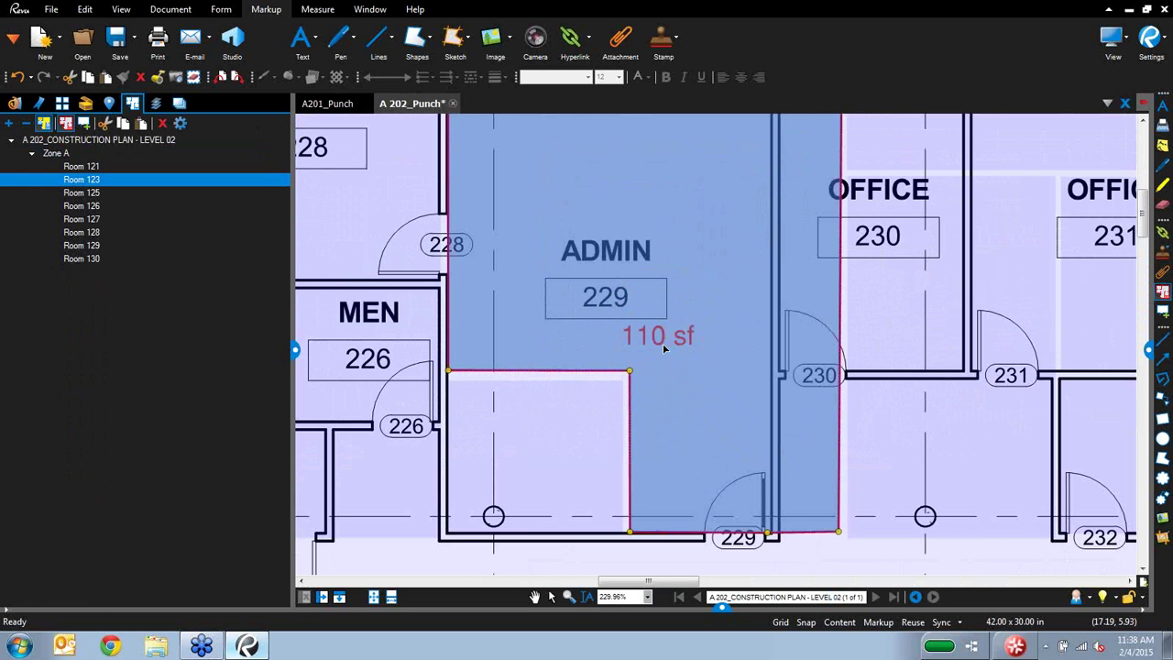
pyautogui.scroll(-3, 665, 348)
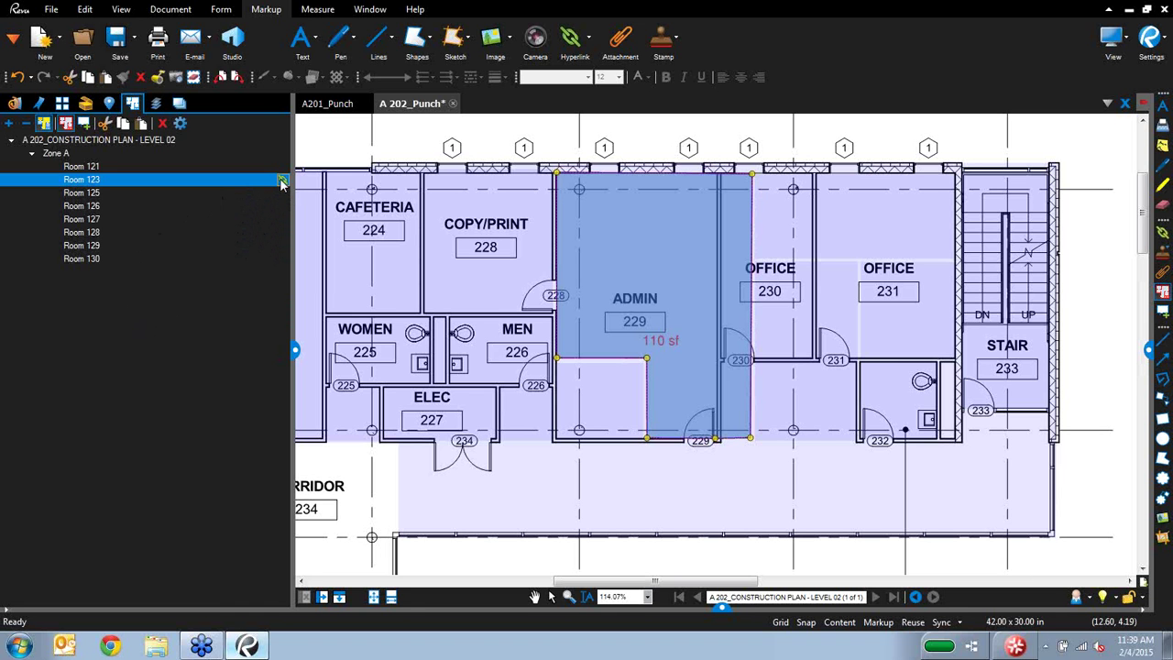
# Step: Add a hyperlink to the Room 123 space by enclosing the A 300 section marker in the link rectangle
pyautogui.click(687, 374)
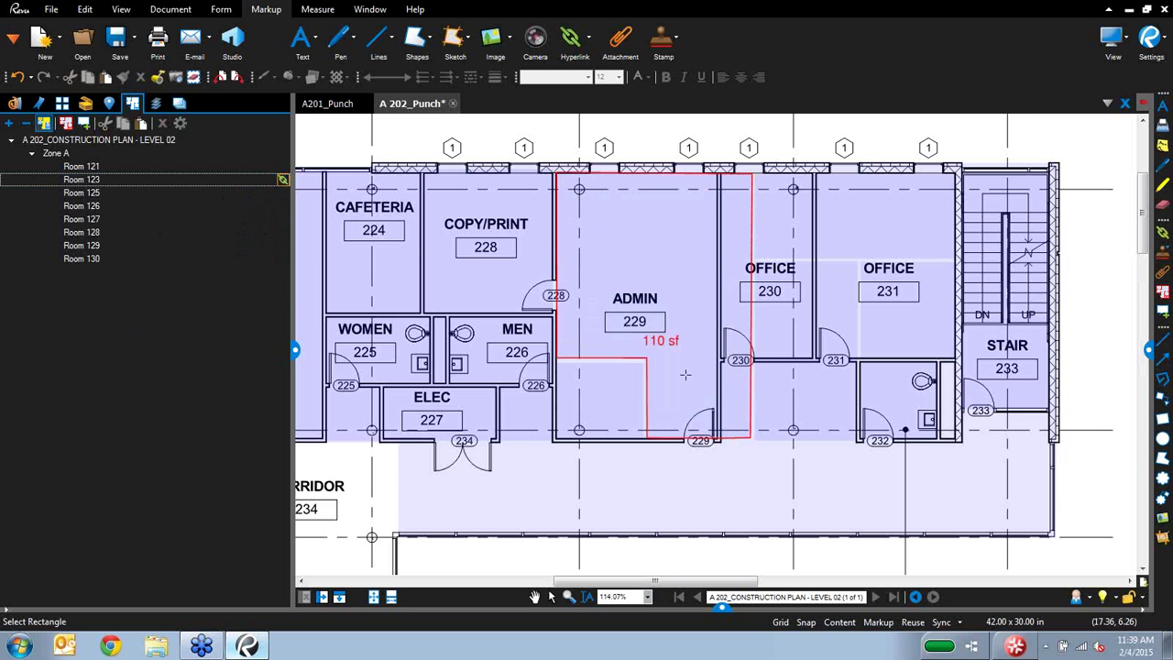
pyautogui.scroll(-6, 734, 472)
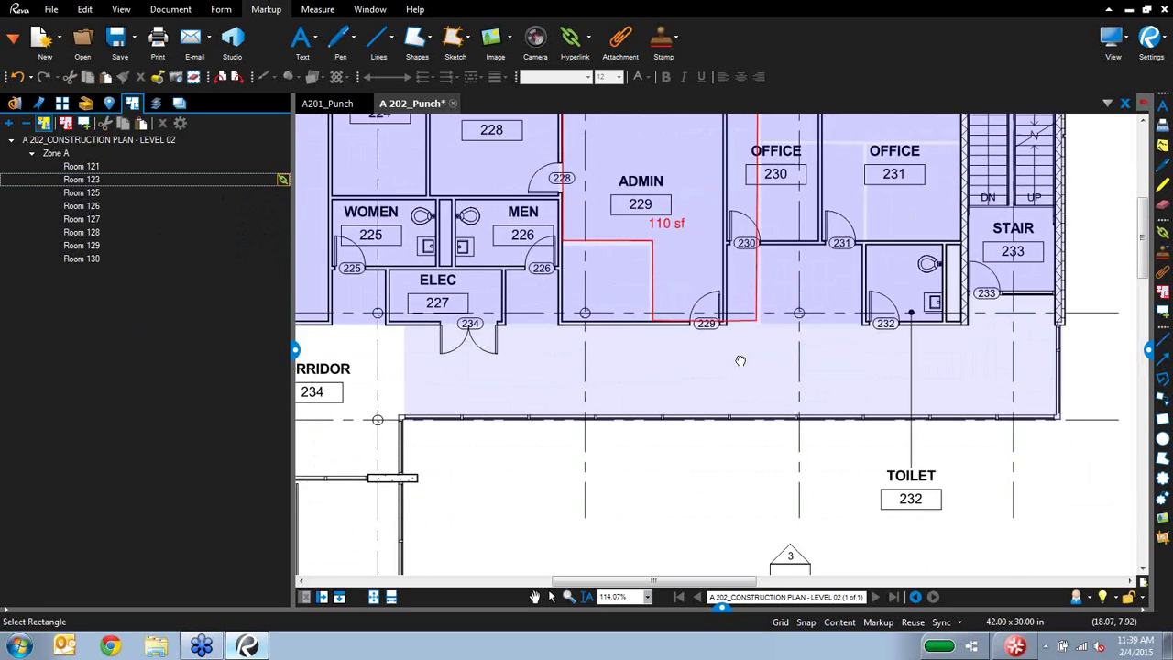
pyautogui.moveTo(702, 469); pyautogui.dragTo(734, 350)
pyautogui.scroll(-3, 734, 350)
pyautogui.scroll(5, 689, 452)
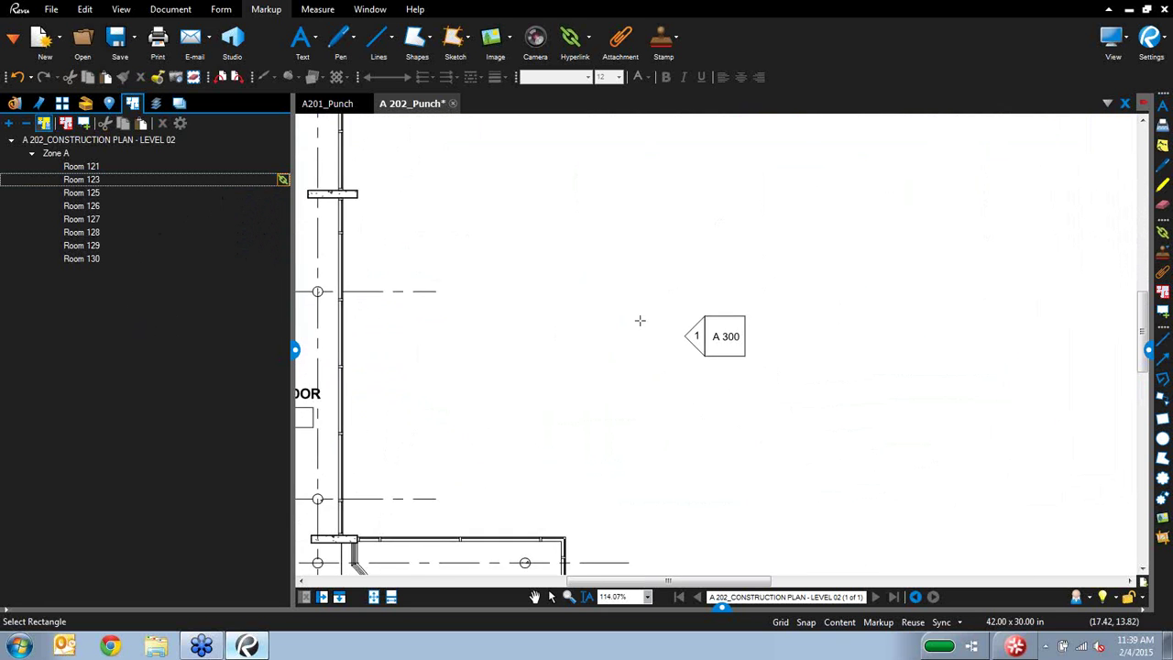
pyautogui.moveTo(697, 221); pyautogui.dragTo(871, 364)
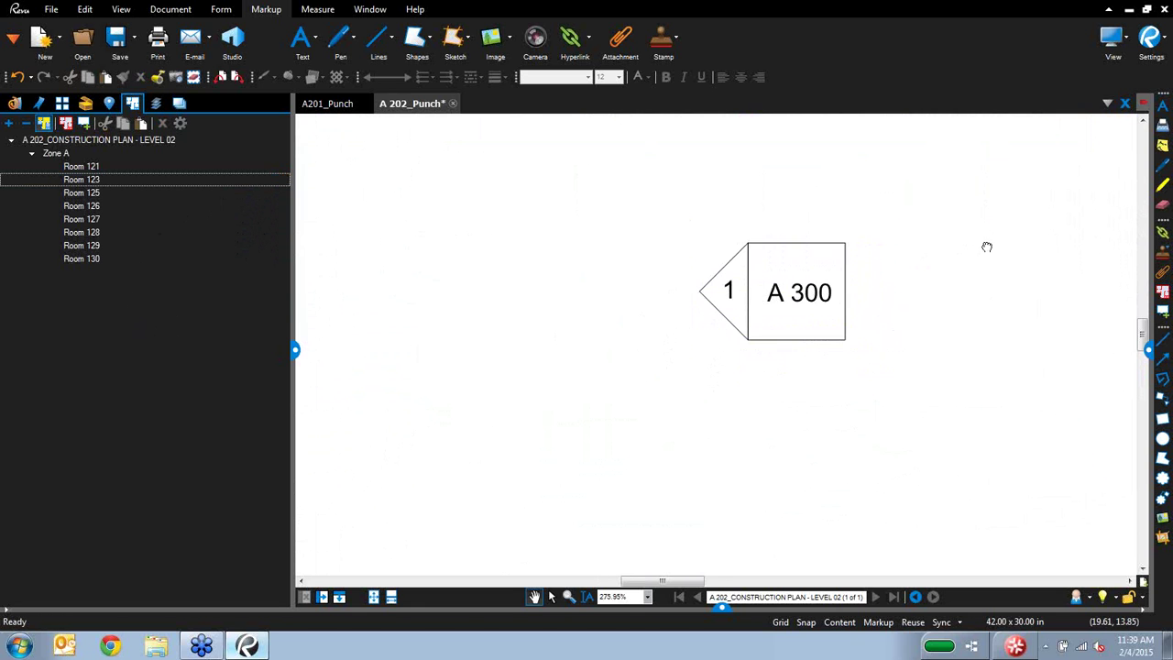
pyautogui.scroll(-2, 913, 322)
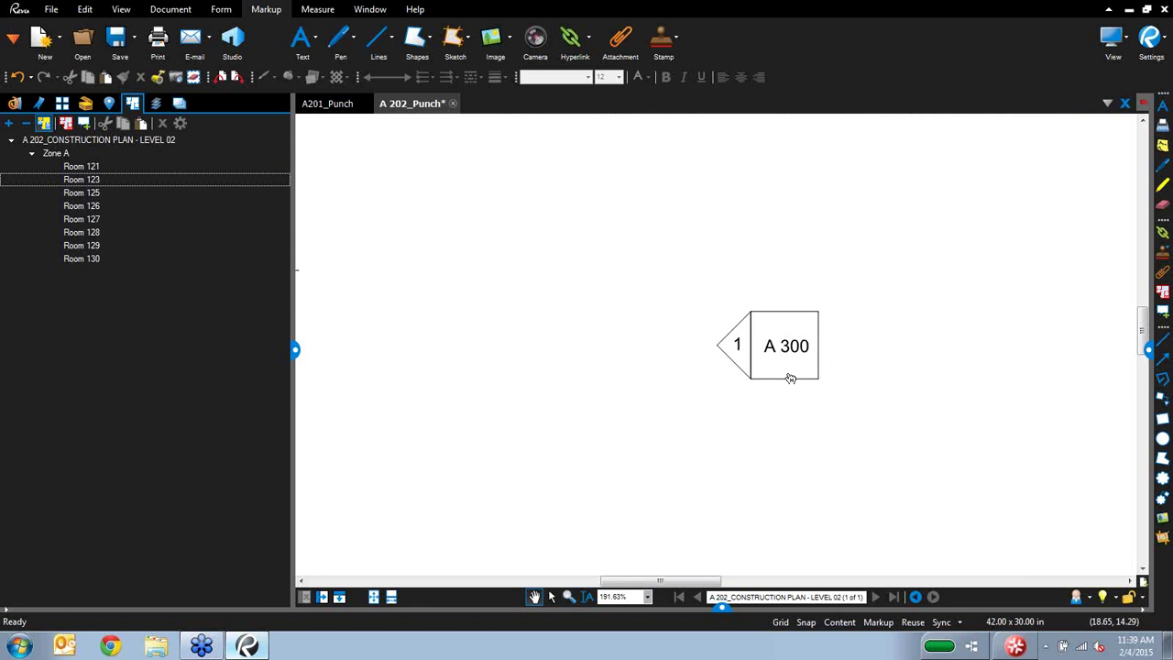
# Step: Follow the link on the A 300 marker to the Room 123 space and view the surrounding rooms
pyautogui.moveTo(782, 370)
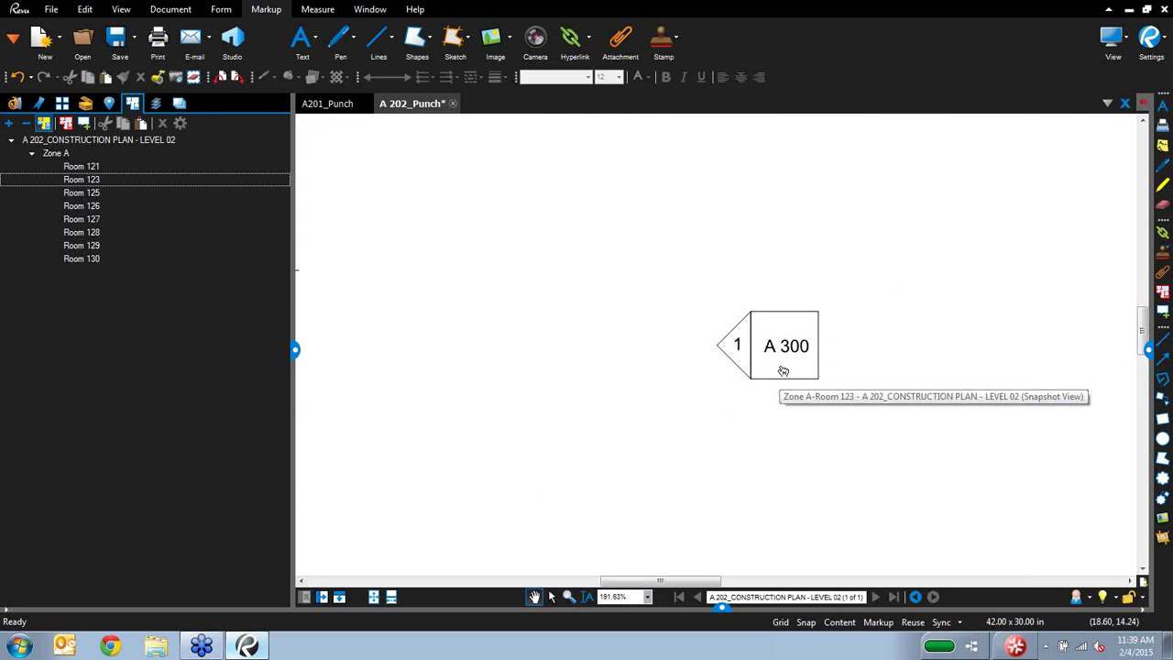
pyautogui.click(783, 371)
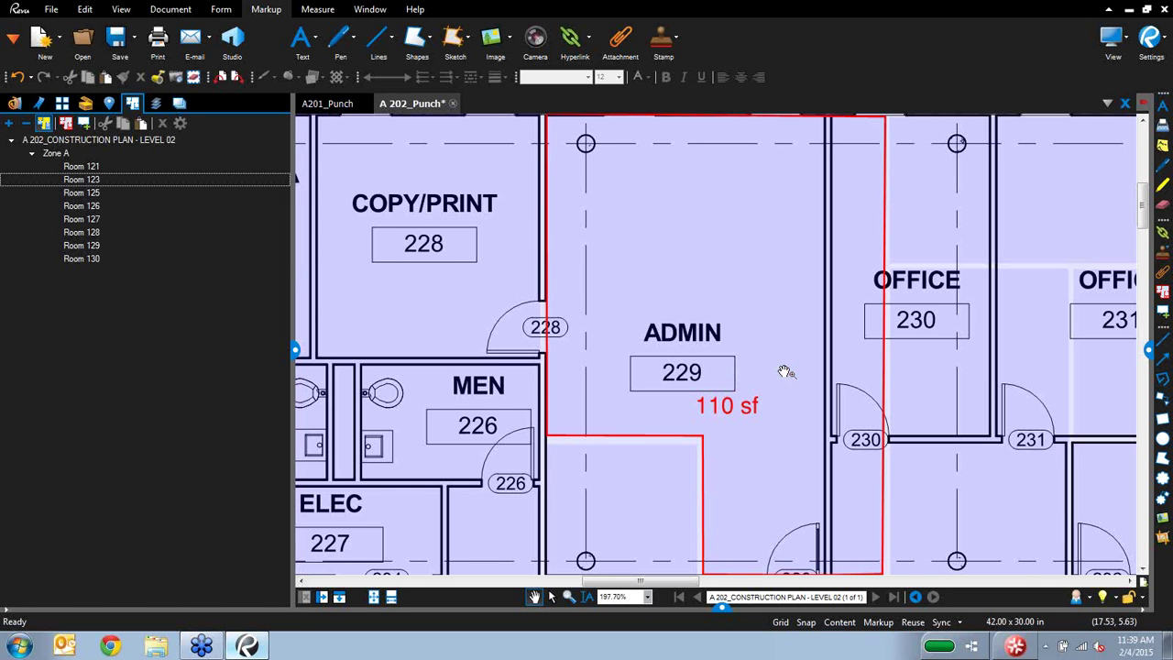
pyautogui.scroll(-3, 785, 371)
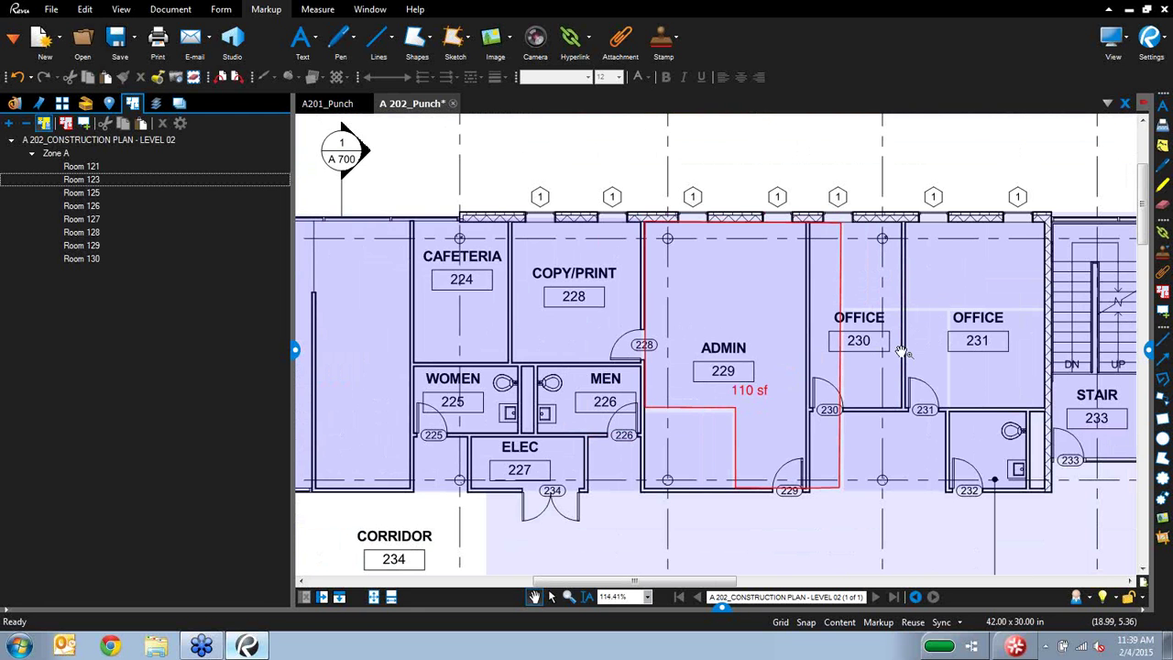
# Step: Close both Punch plans, discarding the changes to A 202_Punch, and open A201_Backcheck.pdf from the Capture 2.0 category
pyautogui.click(451, 103)
pyautogui.click(644, 392)
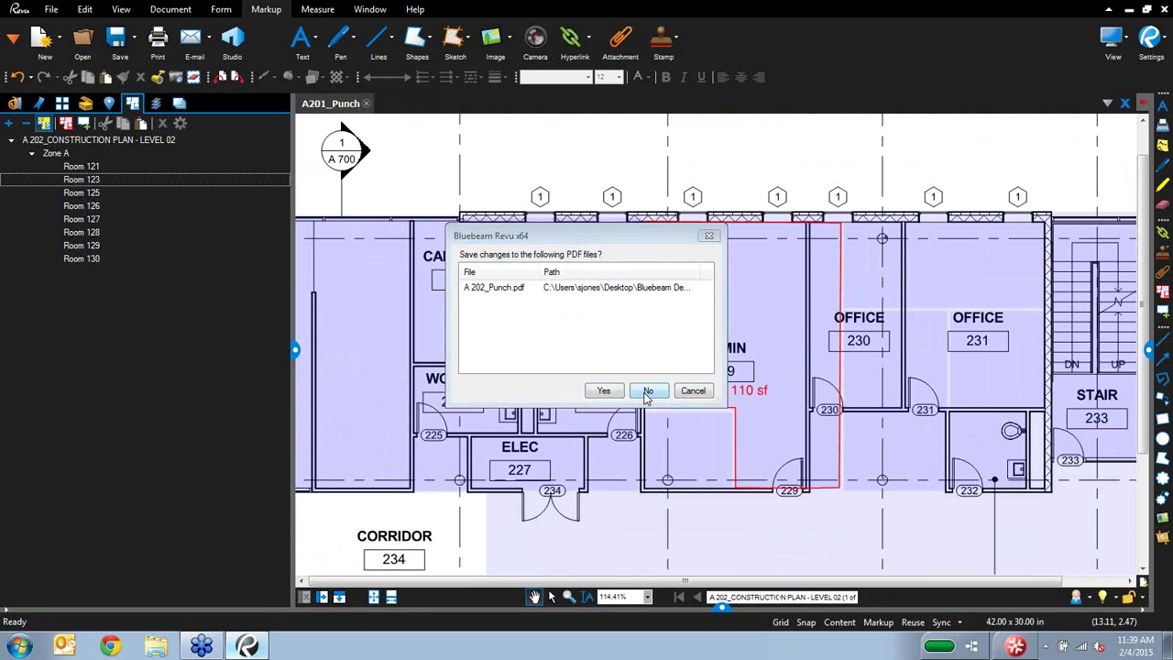
pyautogui.click(367, 103)
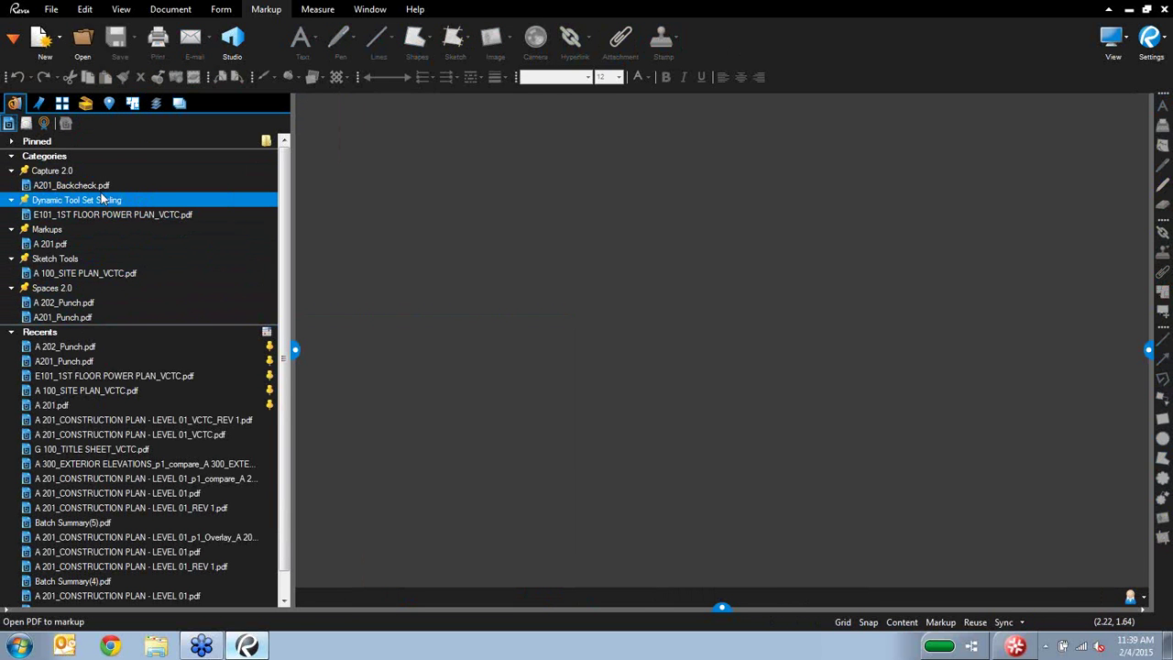
pyautogui.click(107, 186)
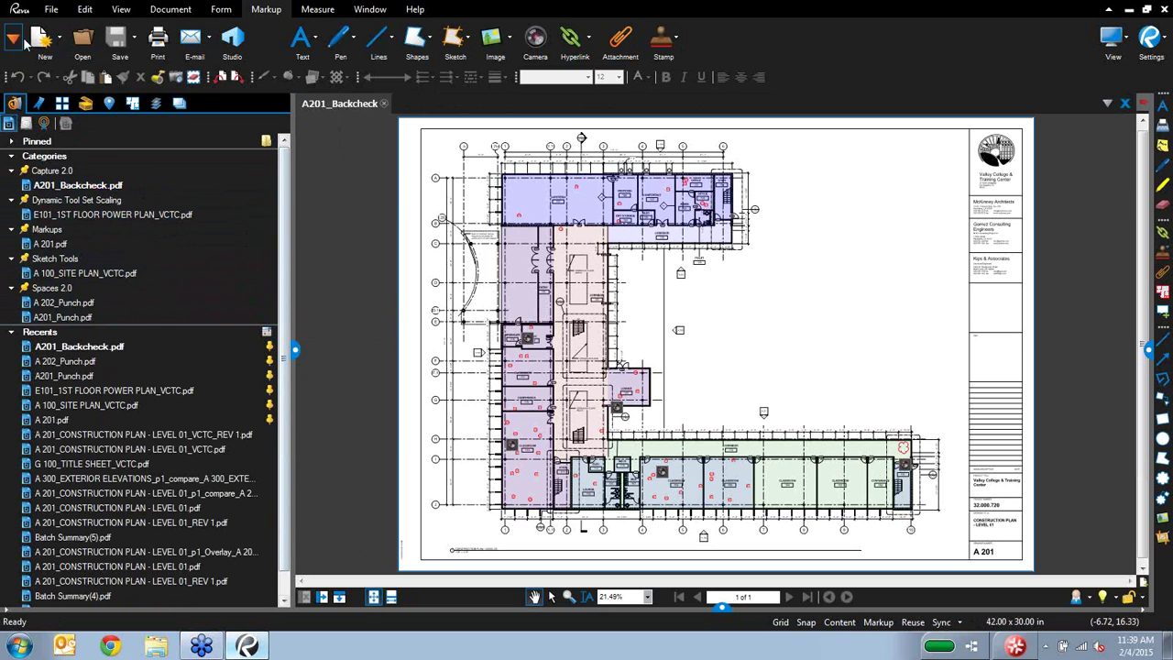
# Step: Show the Spaces list of A201_Backcheck and select Room 121 in Zone A
pyautogui.click(13, 38)
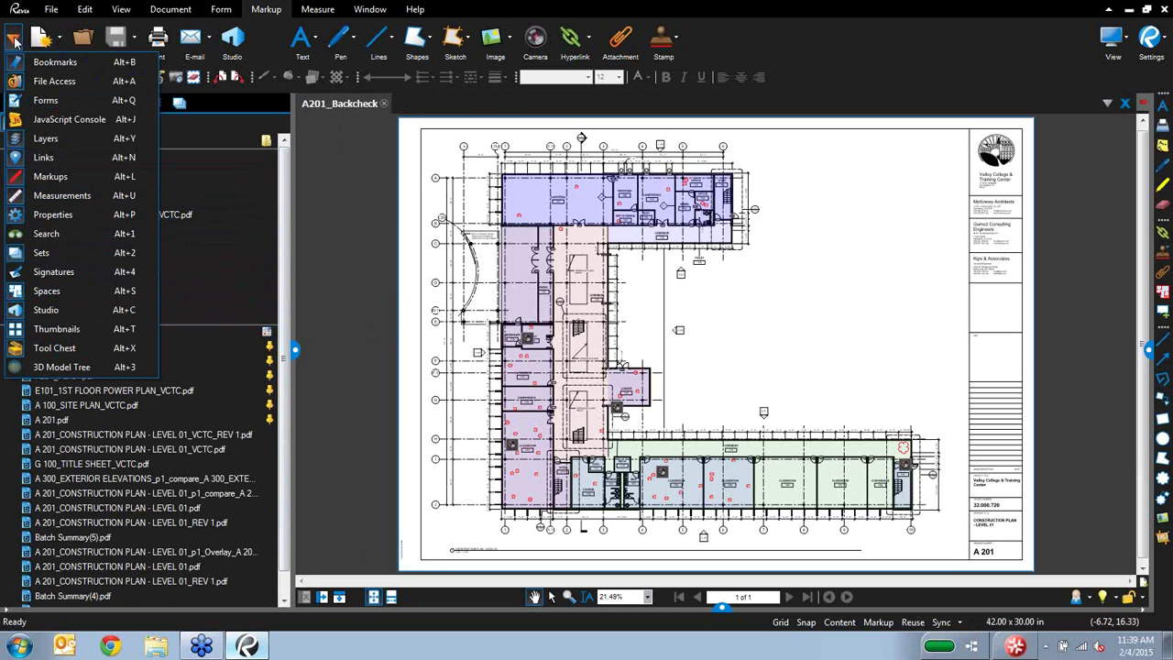
pyautogui.click(77, 290)
pyautogui.click(97, 170)
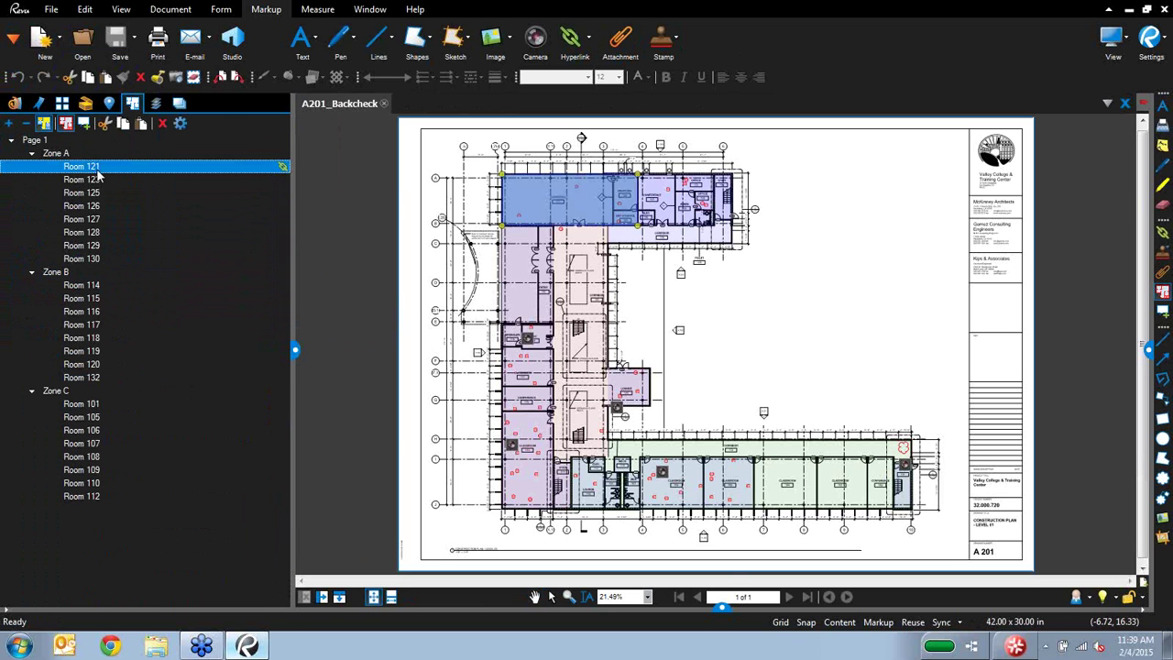
# Step: Bring up the markups list, examine which space each ceiling punch item is assigned to, and hide the list again
pyautogui.click(723, 610)
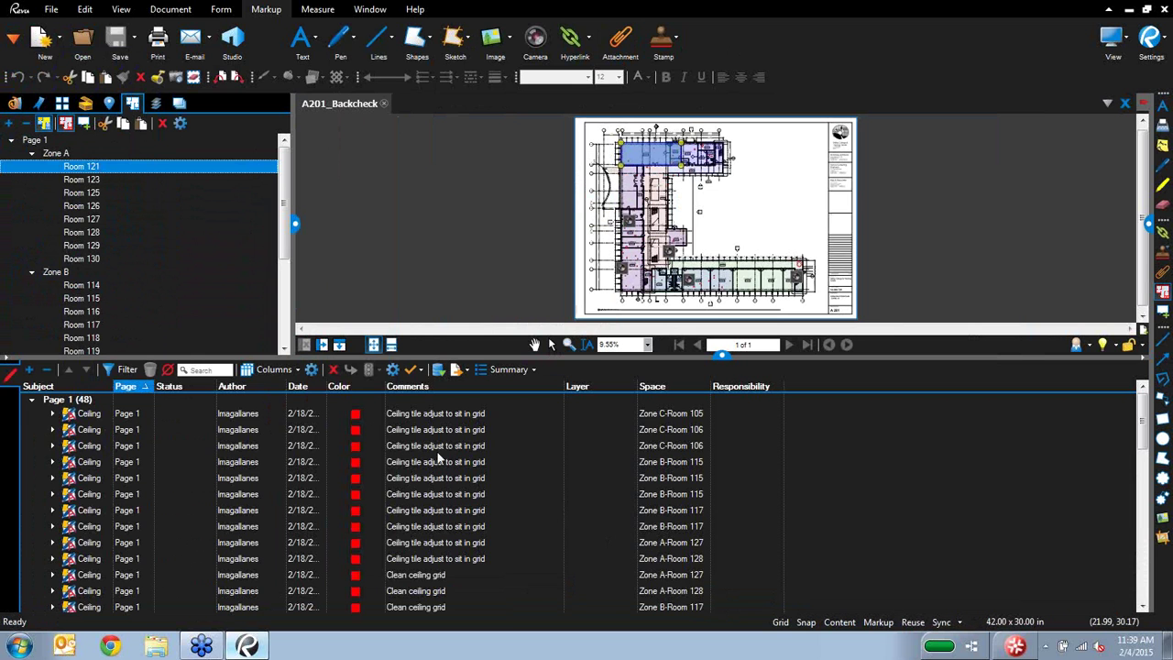
pyautogui.click(676, 417)
pyautogui.click(667, 429)
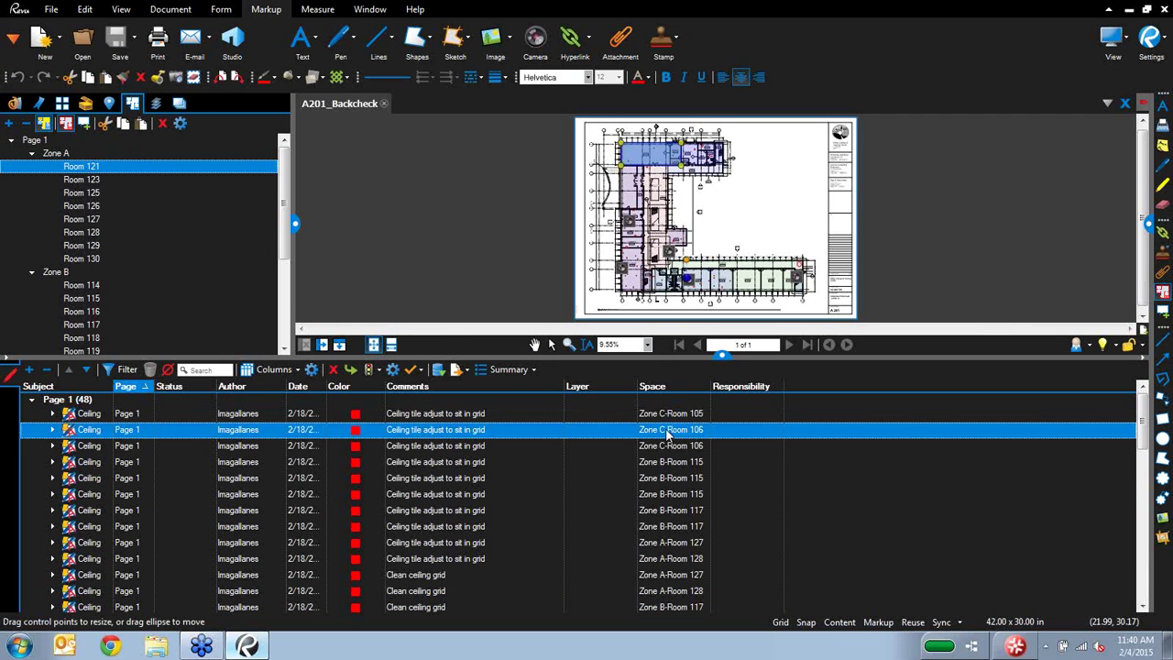
pyautogui.click(664, 478)
pyautogui.click(658, 510)
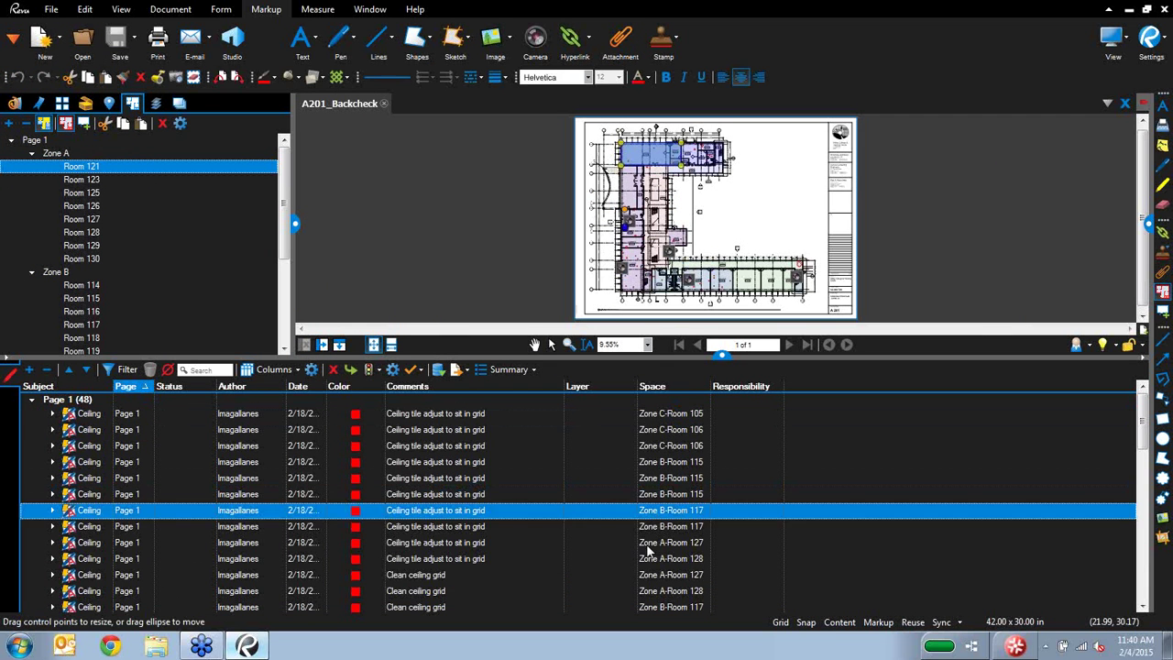
pyautogui.click(648, 545)
pyautogui.click(649, 590)
pyautogui.click(650, 559)
pyautogui.click(650, 511)
pyautogui.click(662, 451)
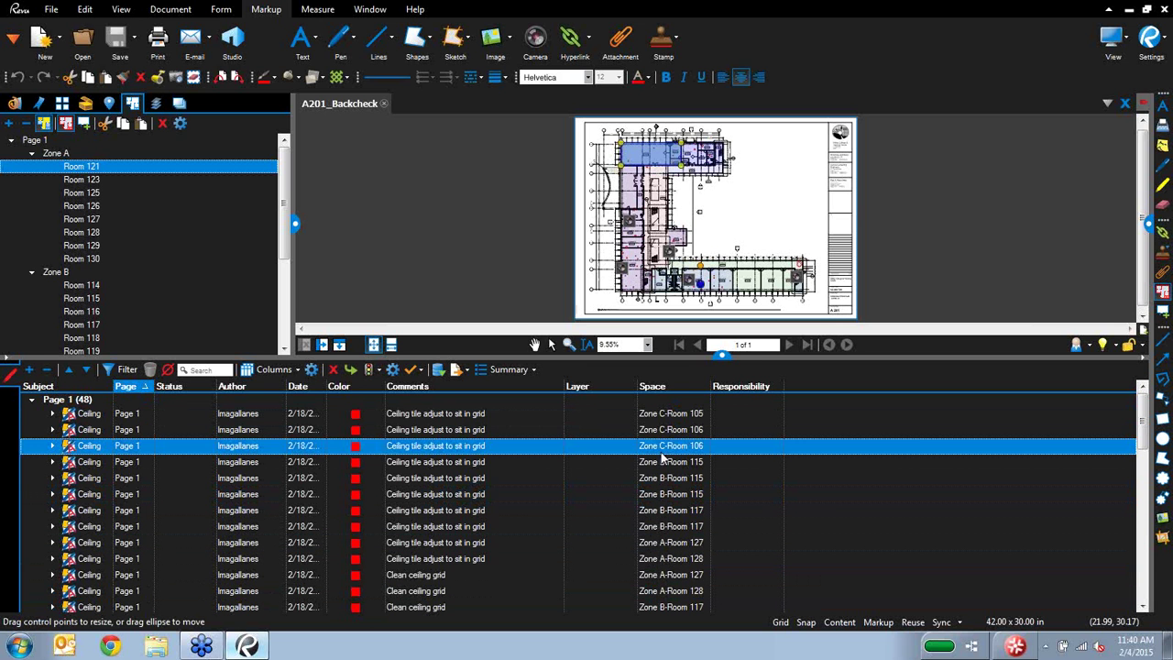
pyautogui.click(723, 354)
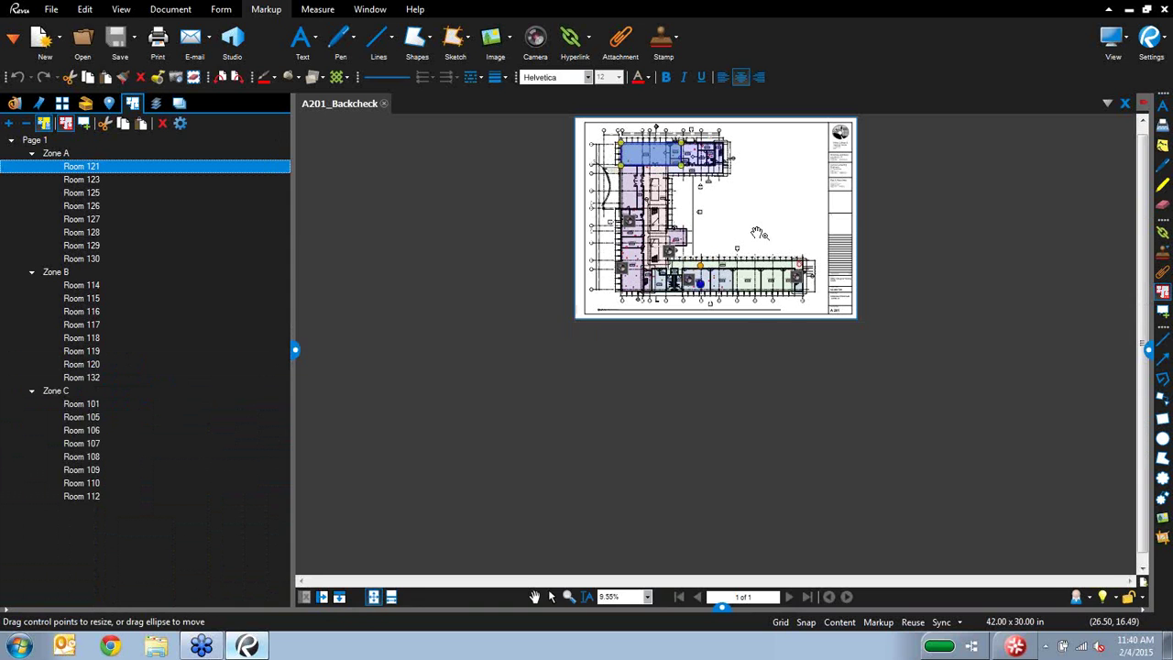
# Step: Deselect the Room 106 space and look through the captured photos attached to the WR markup in Classroom 106
pyautogui.scroll(8, 674, 431)
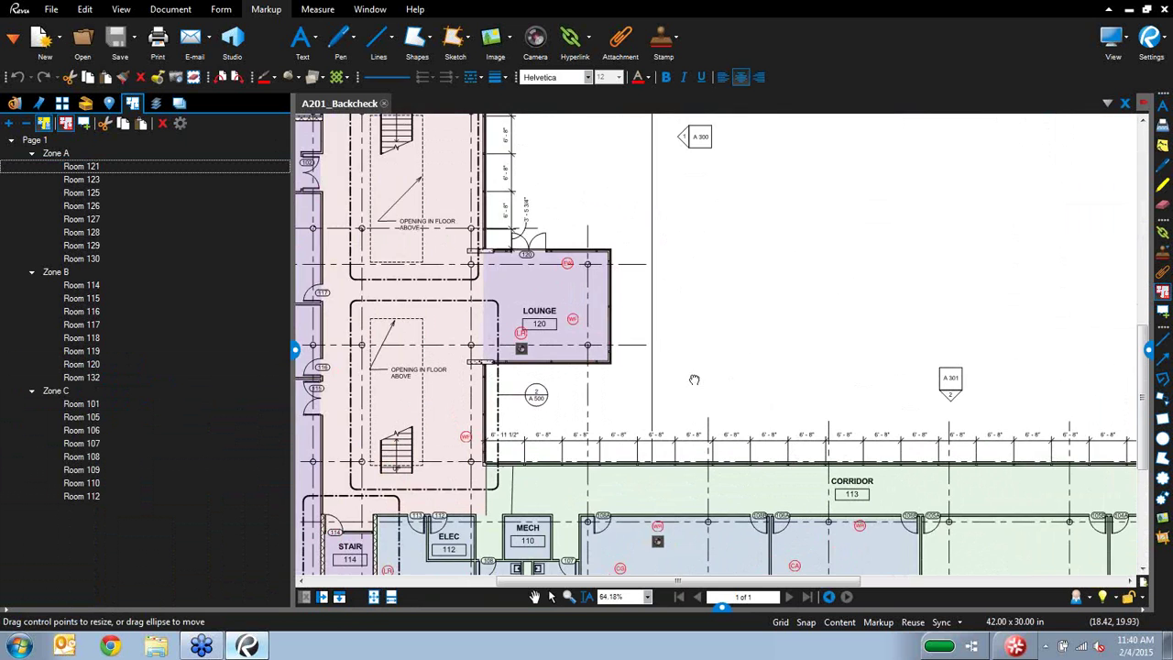
pyautogui.scroll(1, 646, 335)
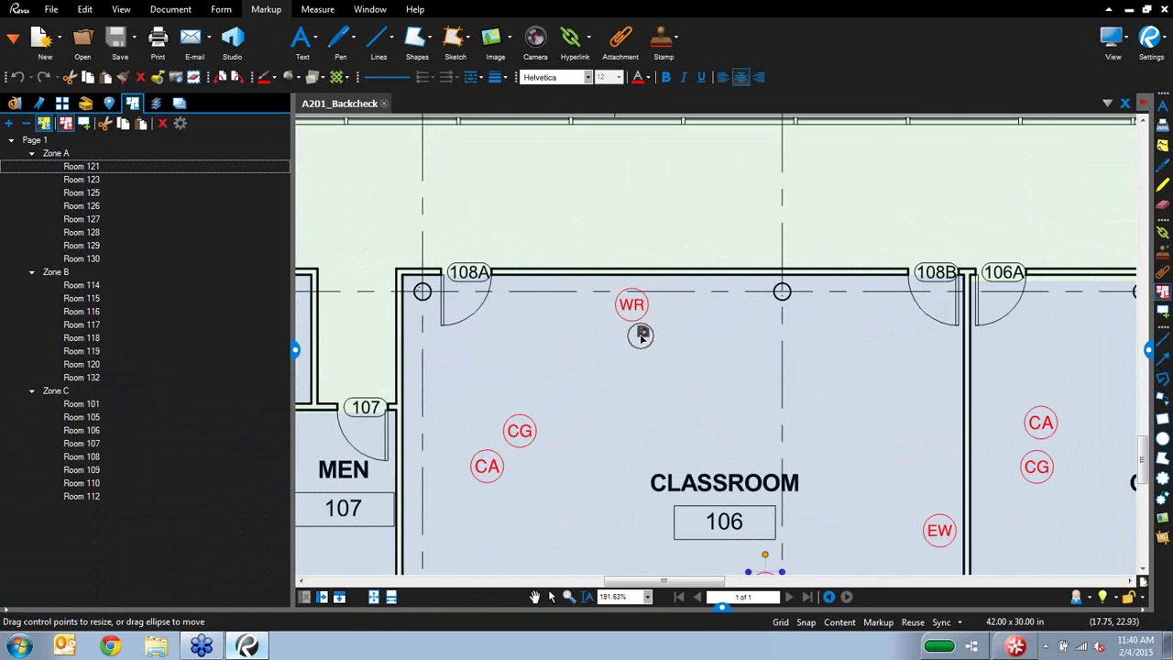
pyautogui.click(642, 336)
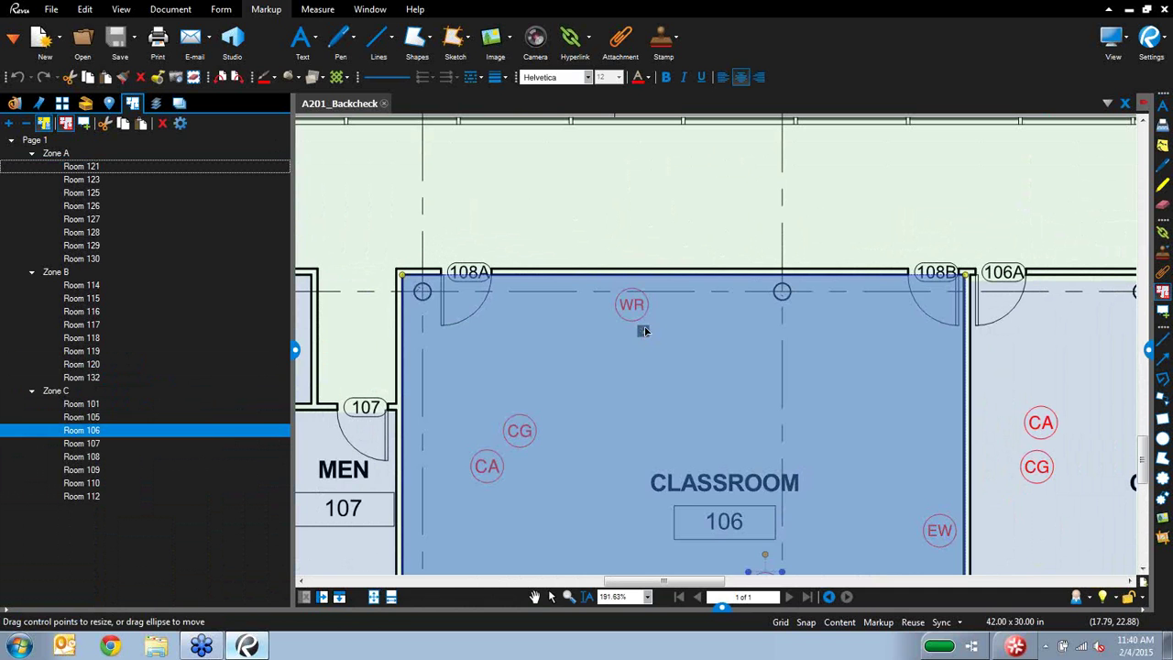
pyautogui.press('Escape')
pyautogui.moveTo(642, 335)
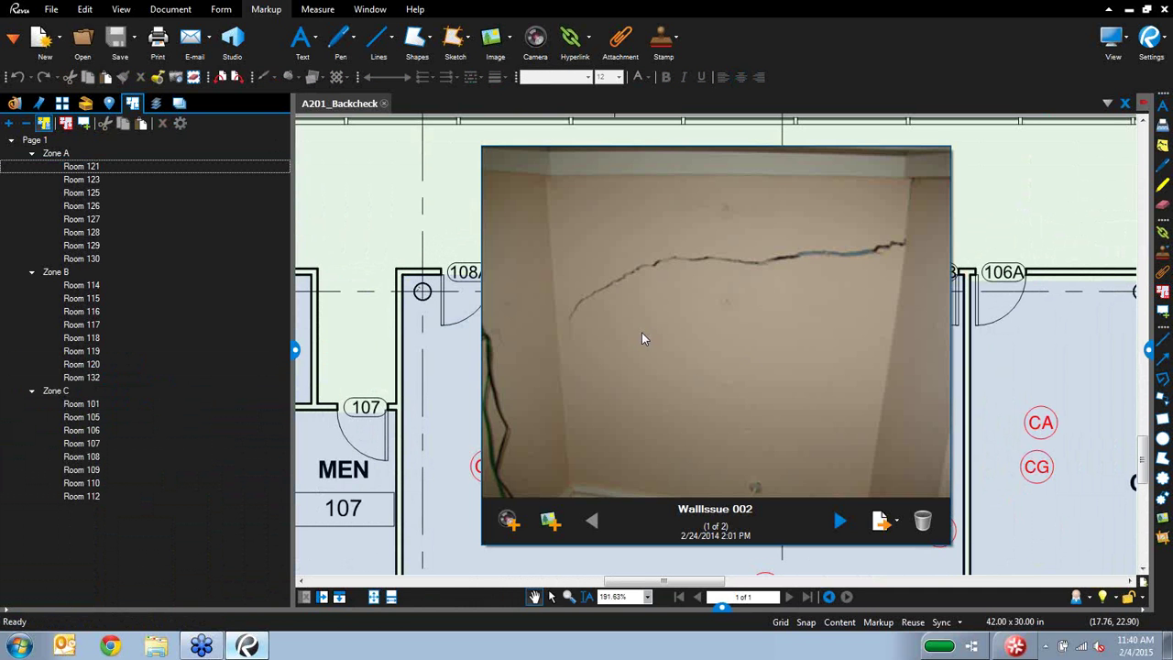
pyautogui.click(839, 520)
pyautogui.click(594, 520)
pyautogui.click(839, 520)
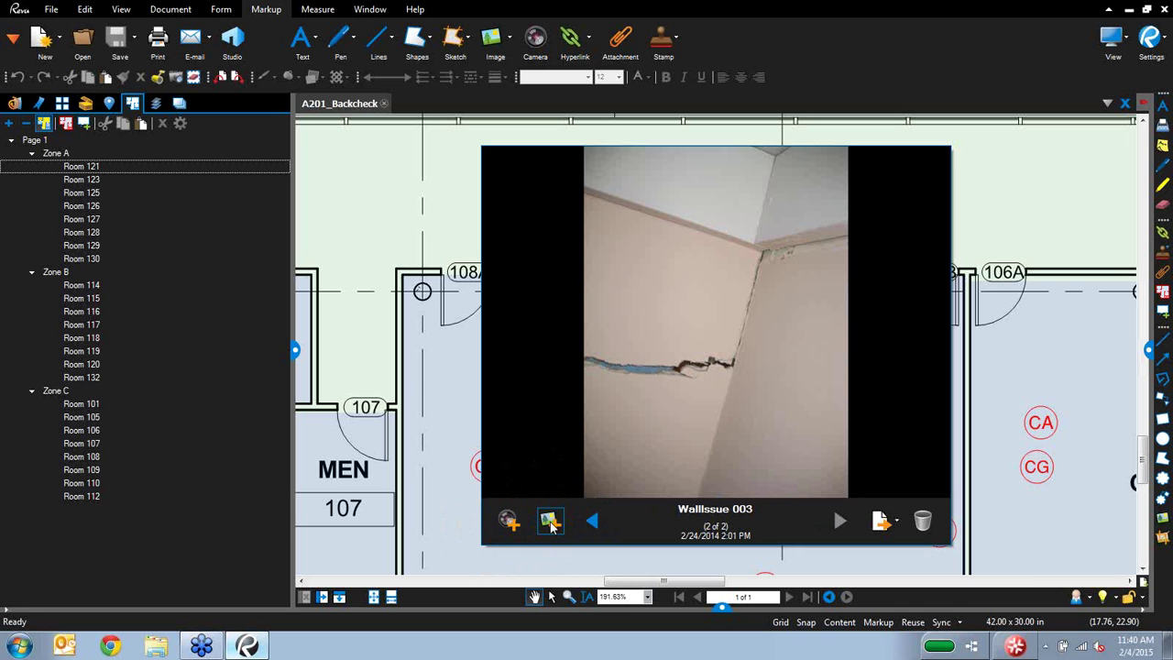
# Step: Check the export and delete options for the WallIssue 003 photo and close the photo viewer
pyautogui.click(898, 525)
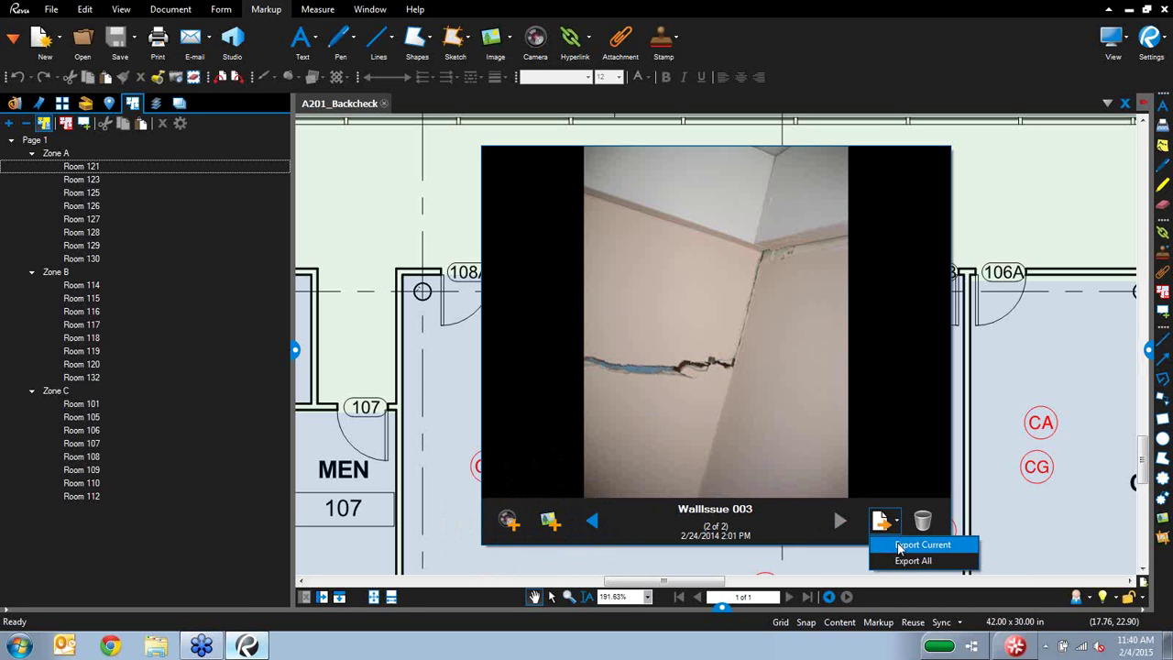
pyautogui.click(903, 502)
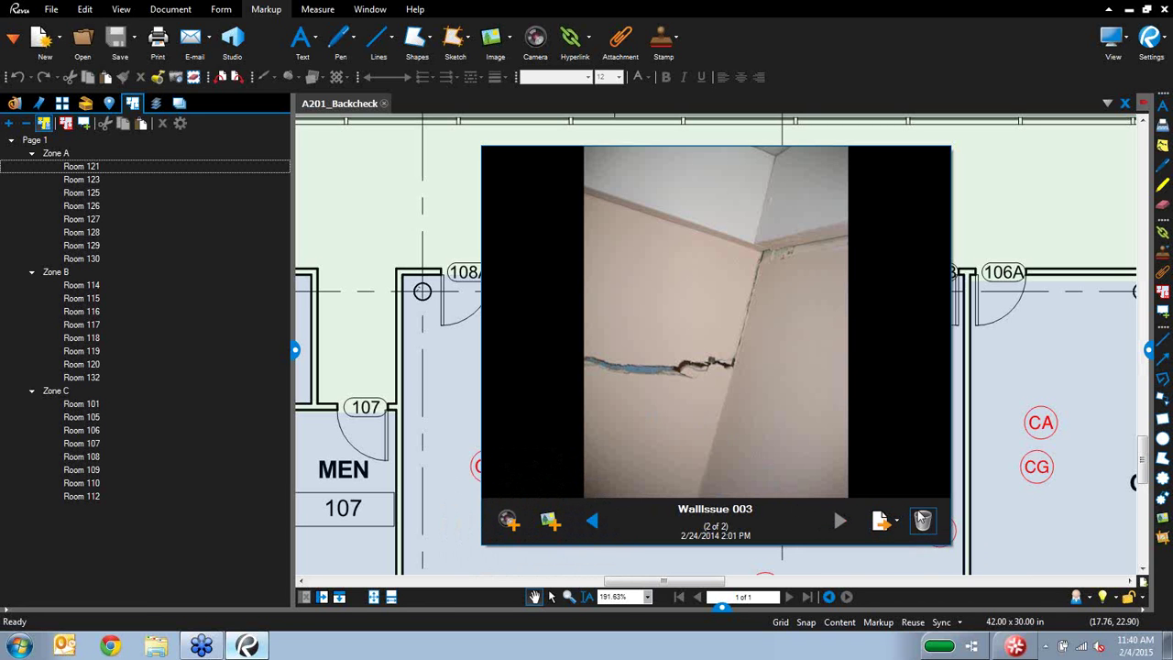
pyautogui.click(926, 520)
pyautogui.click(1034, 197)
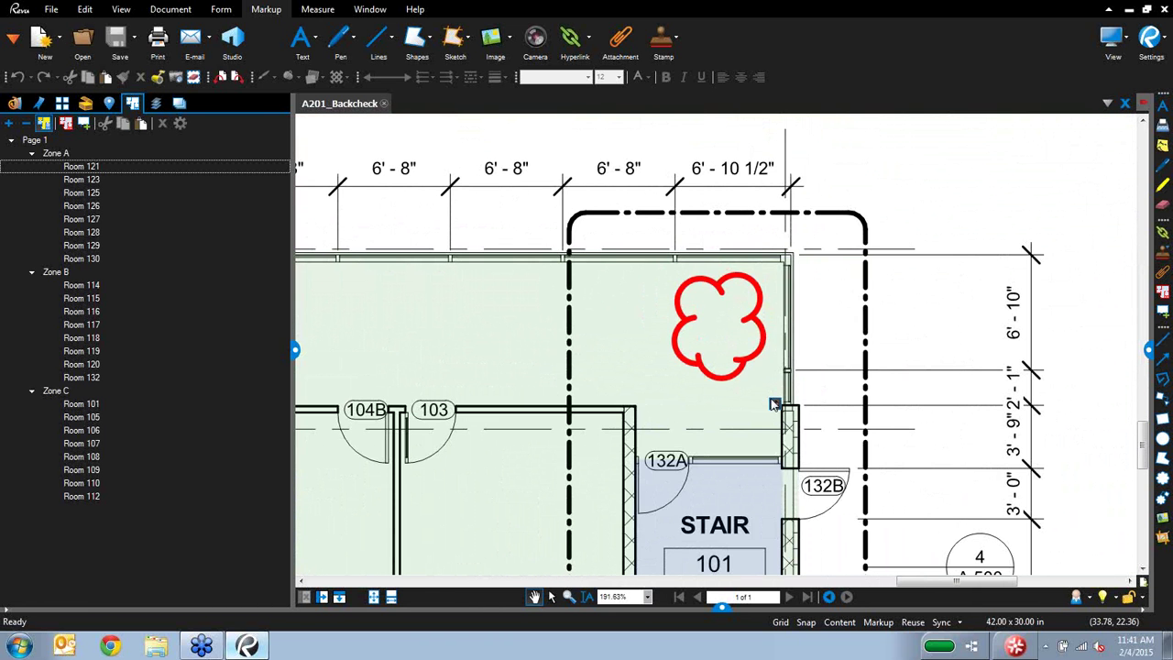
# Step: Open the media attached to the red cloud markup near Stair 101 and play the Exposed Conduit video
pyautogui.click(775, 405)
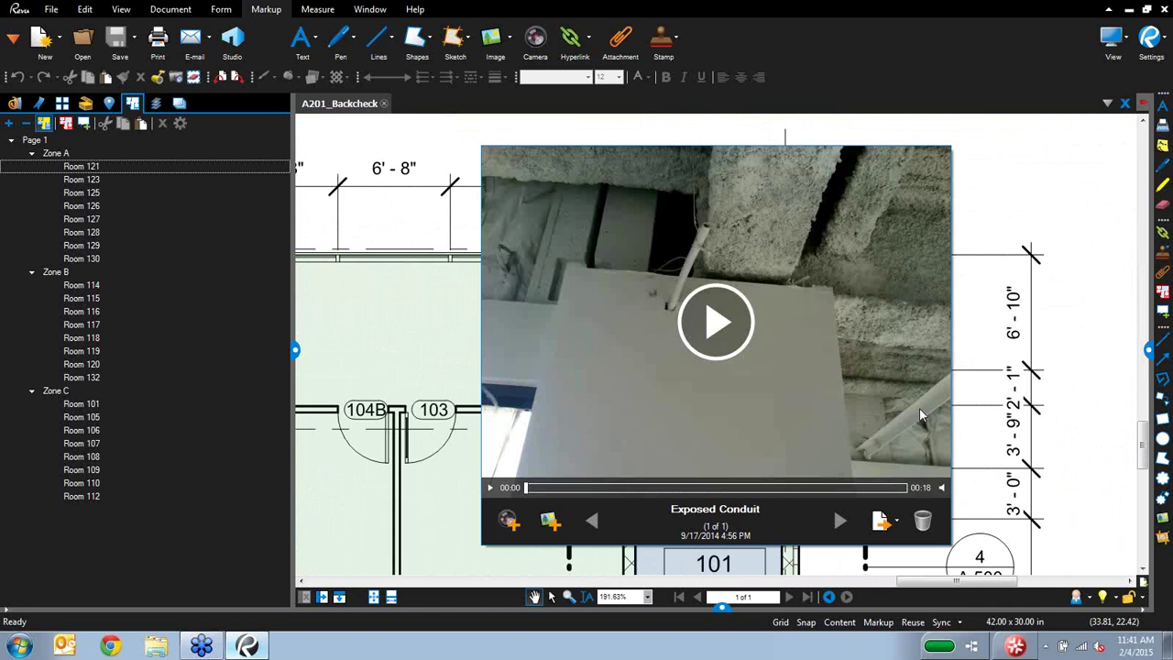
pyautogui.click(713, 323)
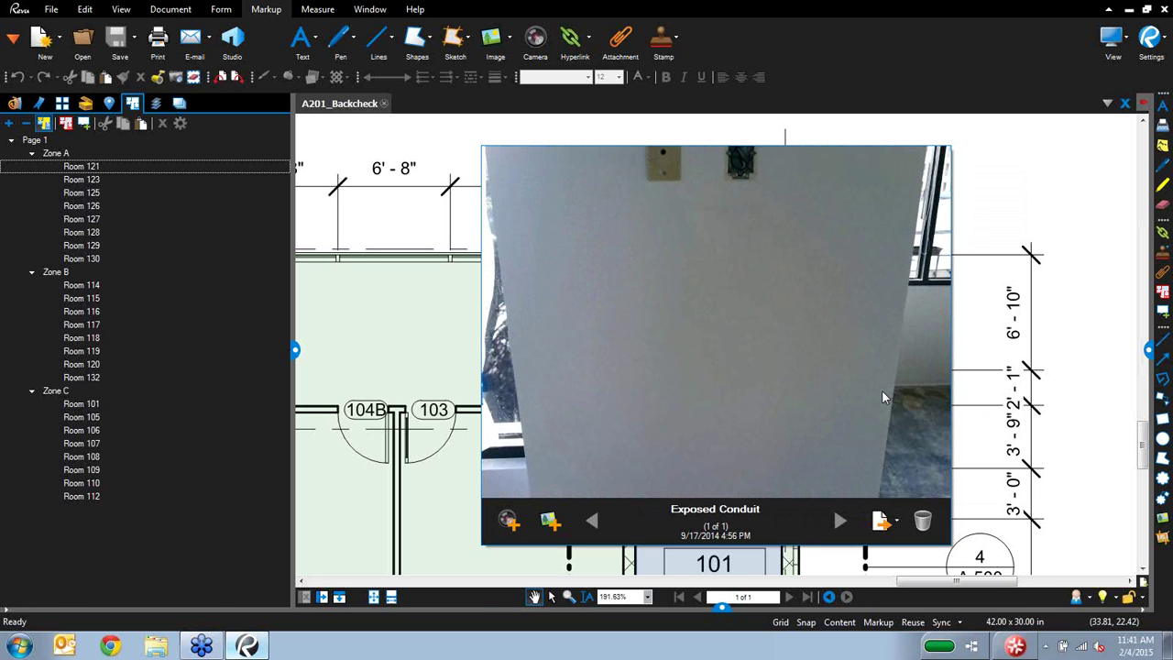
# Step: Bring up the markups list and add the Capture column to it
pyautogui.moveTo(723, 611); pyautogui.dragTo(723, 358)
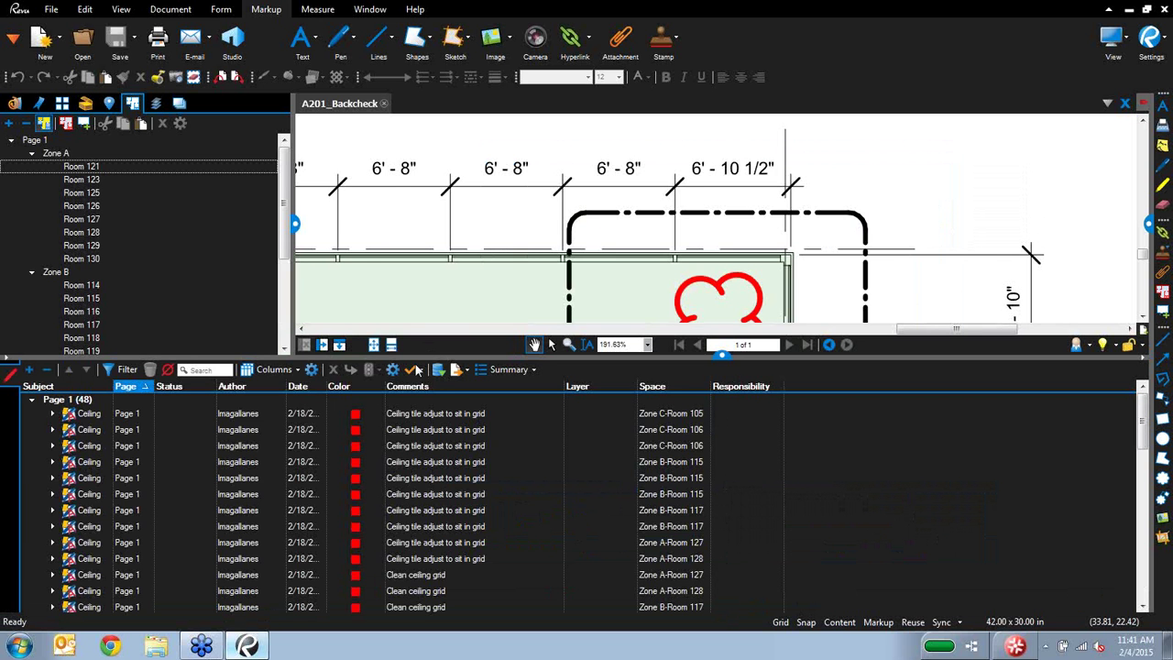
pyautogui.click(282, 370)
pyautogui.click(284, 372)
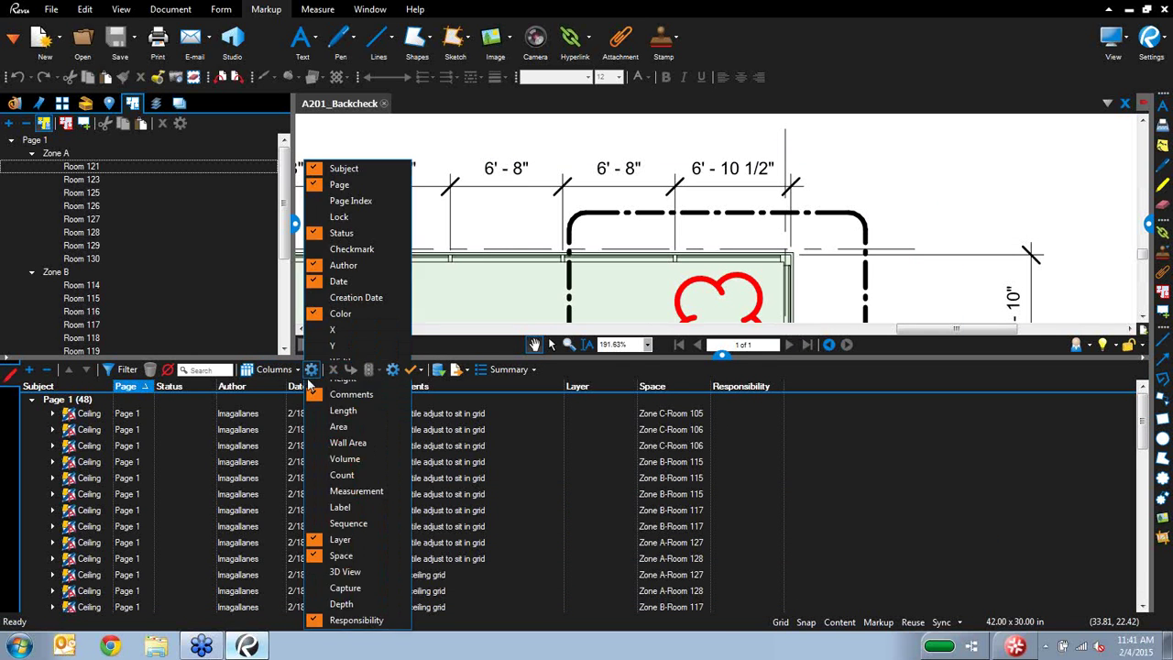
pyautogui.click(284, 371)
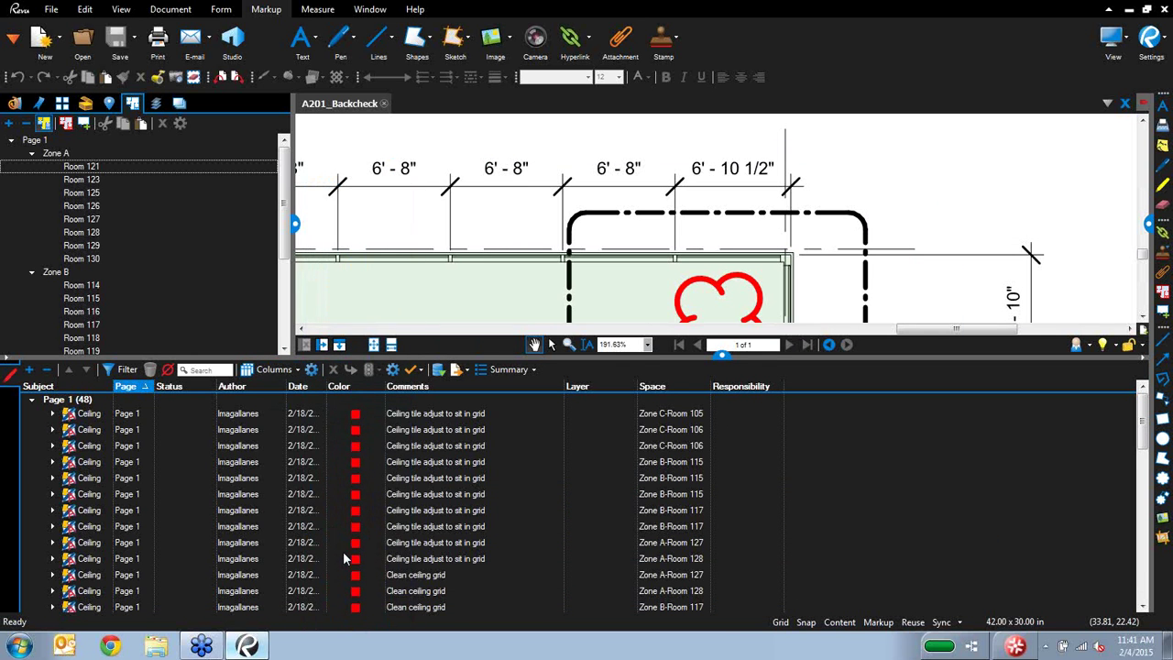
pyautogui.click(284, 371)
pyautogui.click(346, 588)
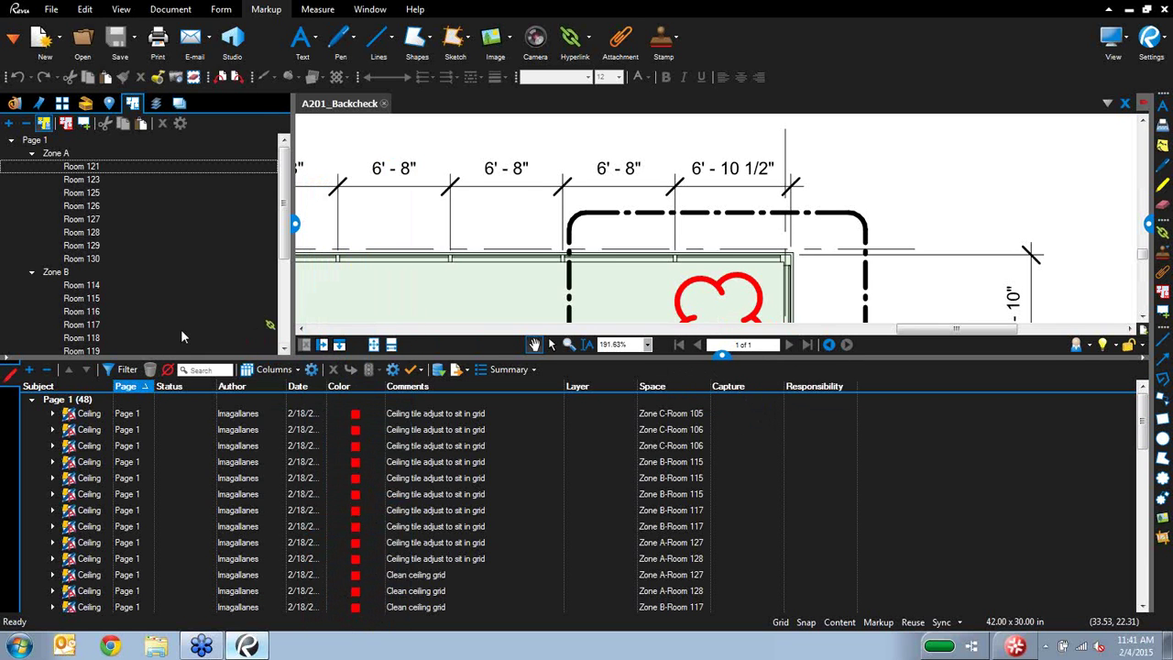
# Step: Filter the markups list to items with captured media and select the WR markup in Room 106
pyautogui.click(125, 369)
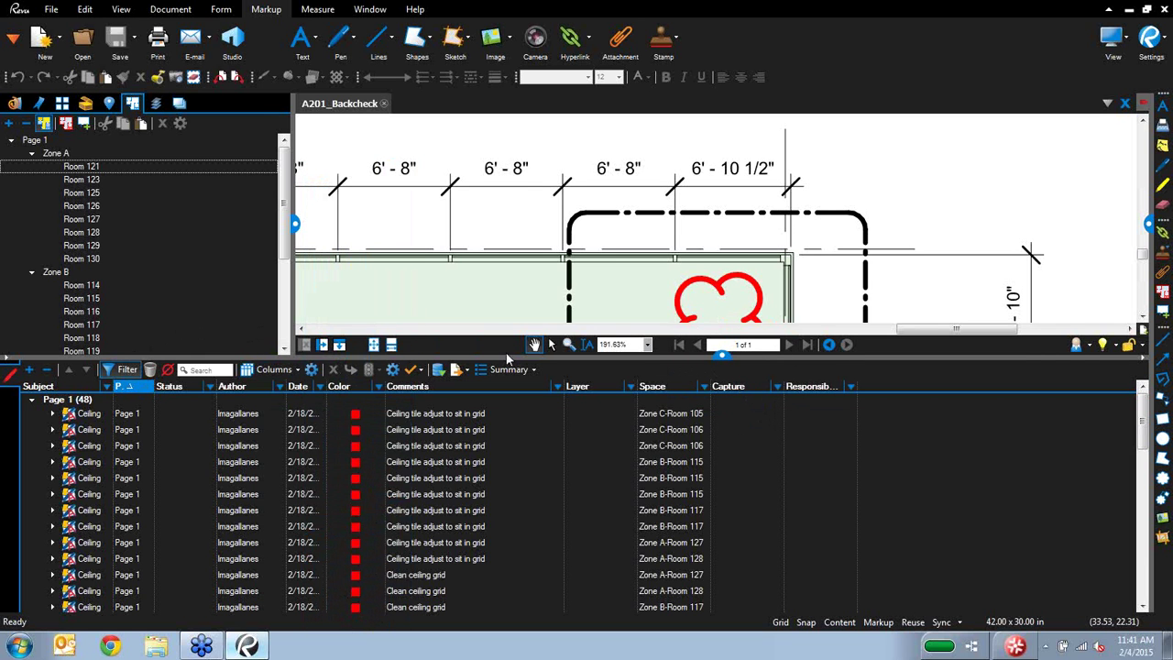
pyautogui.click(777, 387)
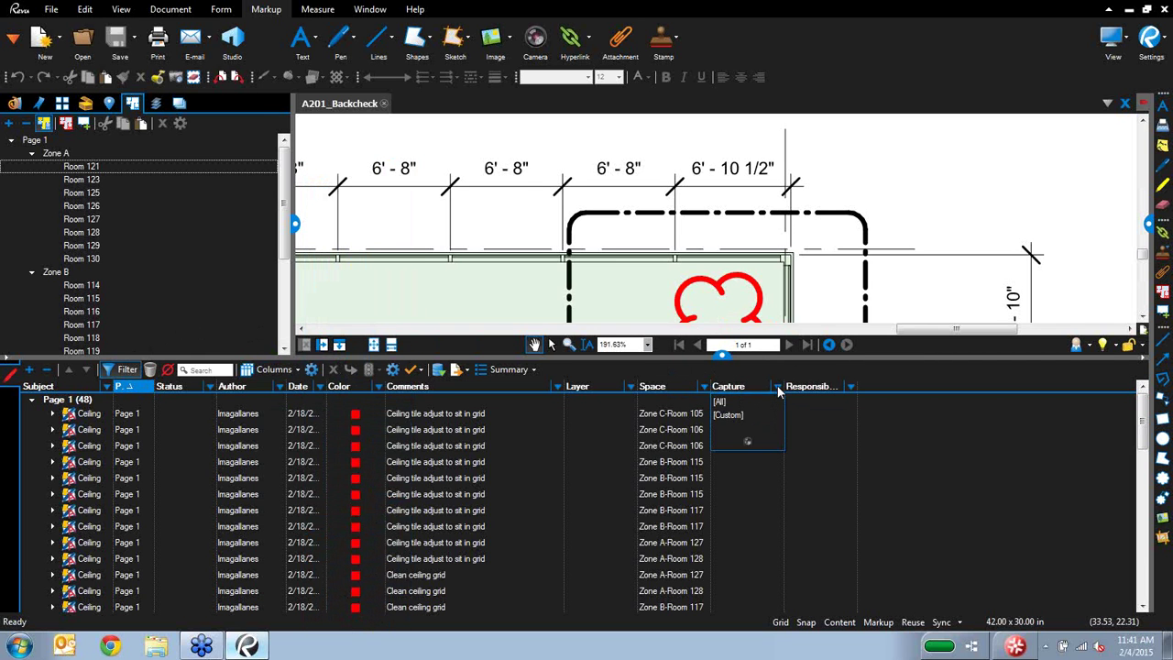
pyautogui.click(750, 442)
pyautogui.click(436, 448)
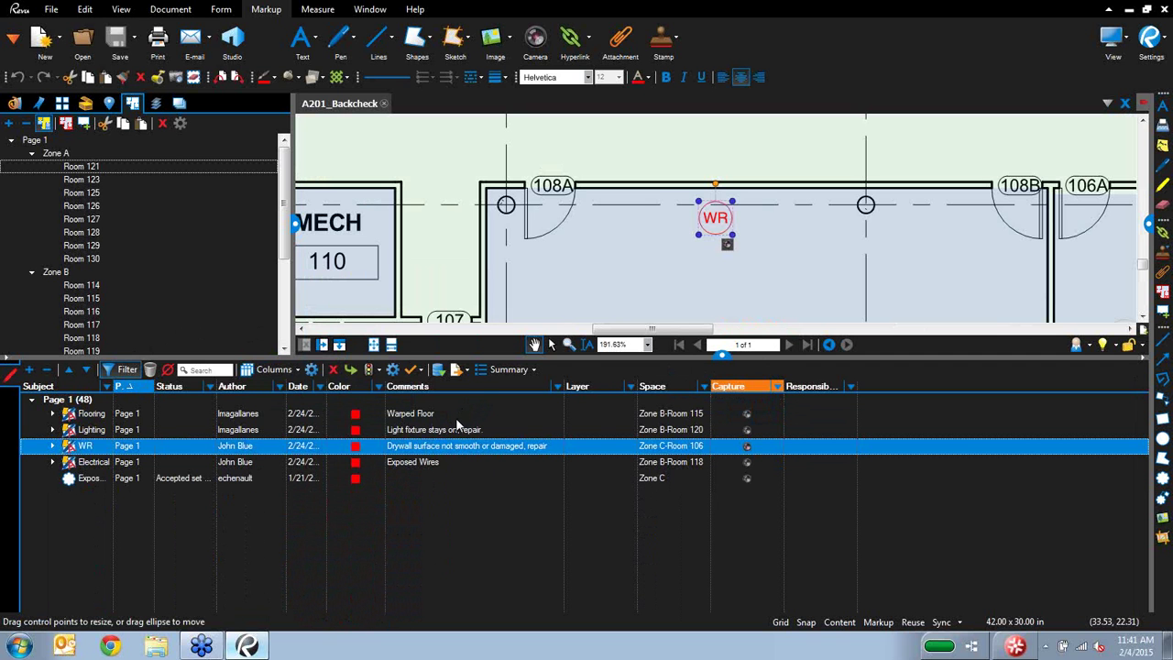
# Step: Generate a Capture Summary titled A201_Backcheck.pdf Capture Summary on Letter pages in portrait orientation
pyautogui.click(506, 369)
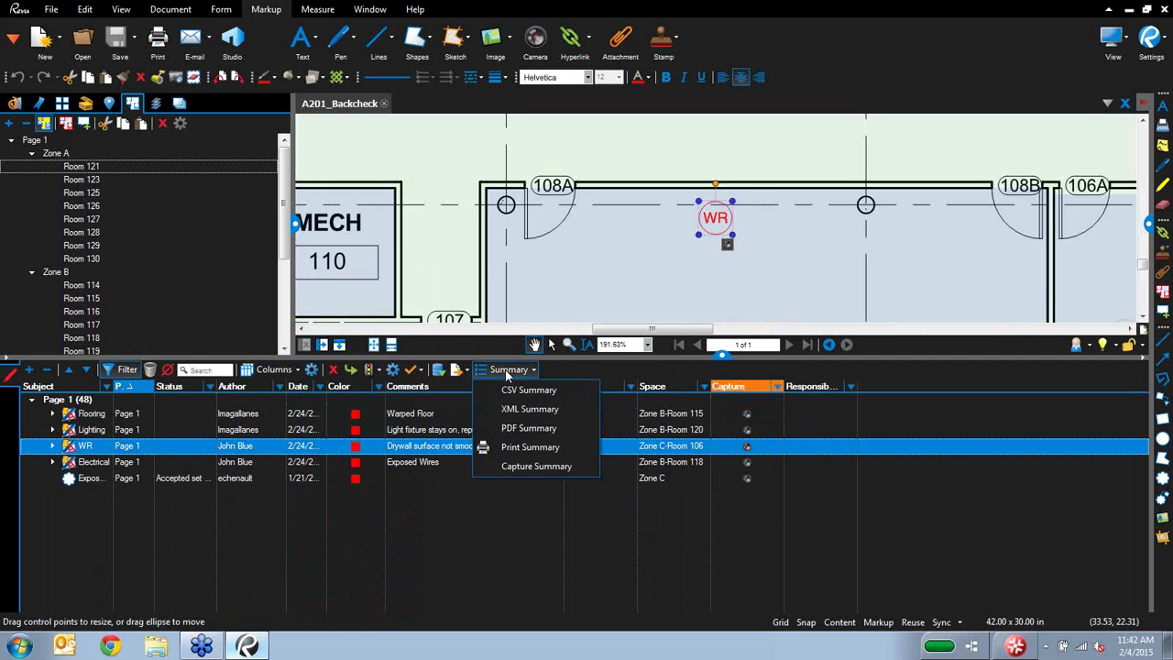
pyautogui.click(539, 467)
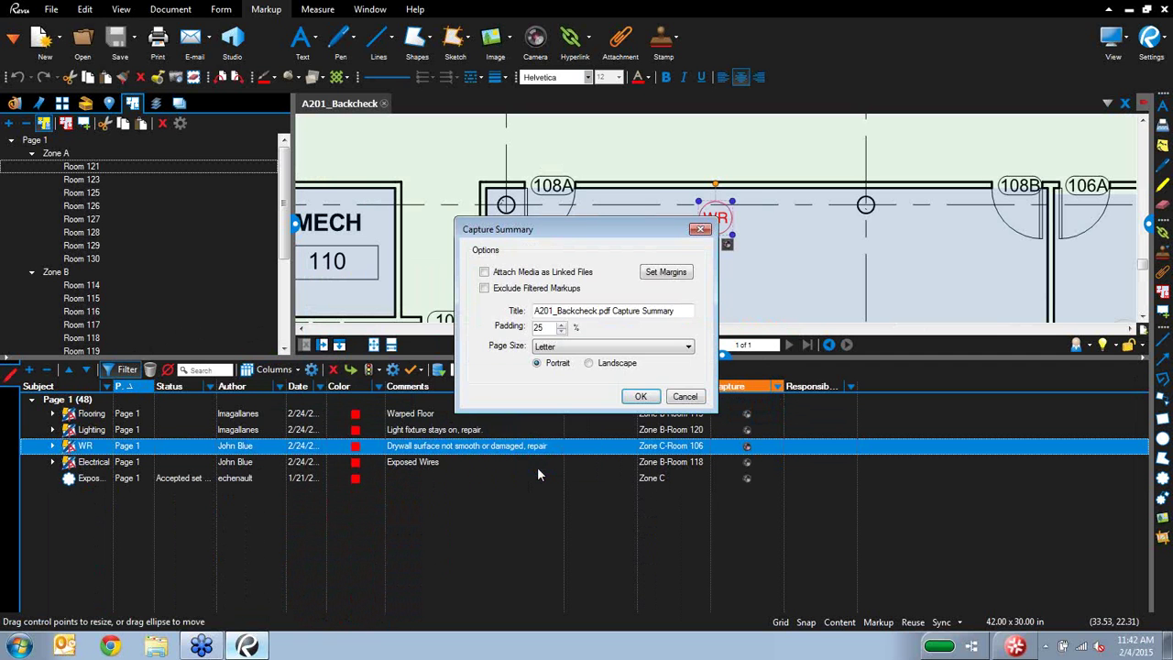
pyautogui.click(524, 278)
pyautogui.click(535, 274)
pyautogui.click(640, 396)
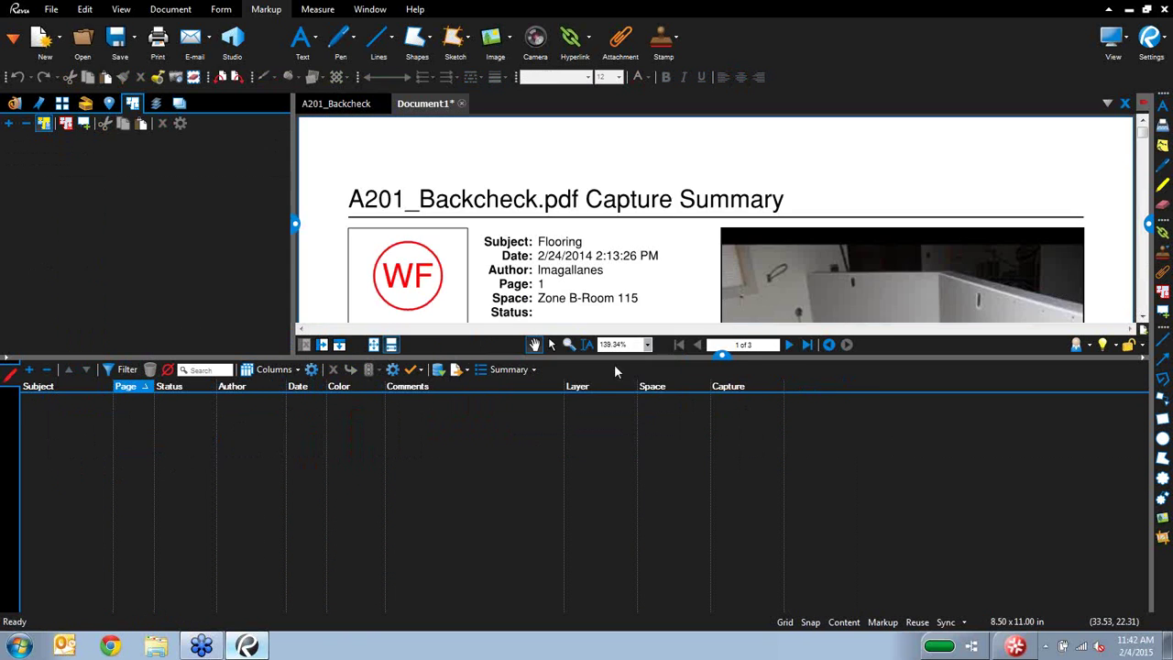
# Step: Hide the markups list and side panel and look through the capture summary's markup details and photos on all pages
pyautogui.click(723, 357)
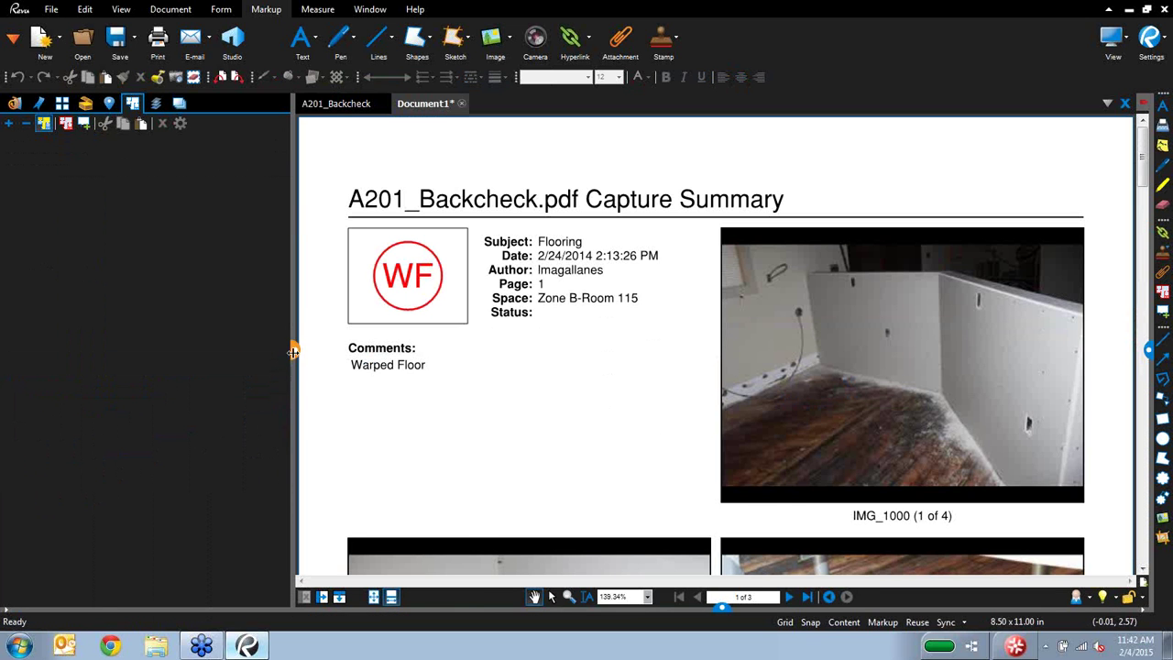
pyautogui.click(294, 349)
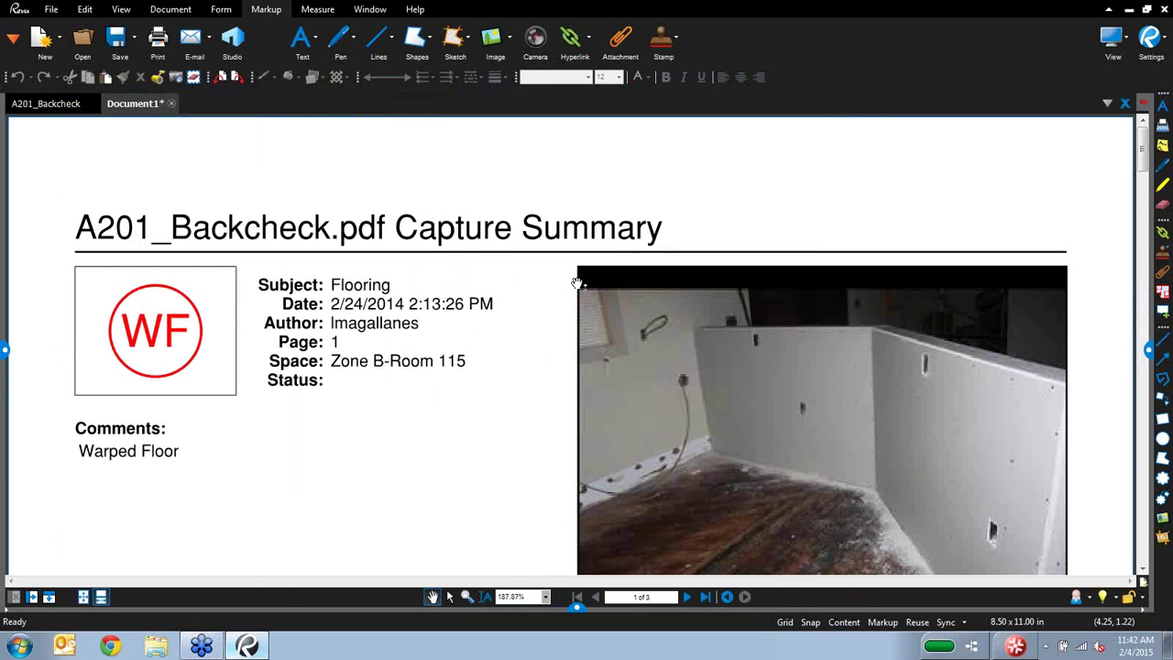
pyautogui.scroll(-9, 647, 283)
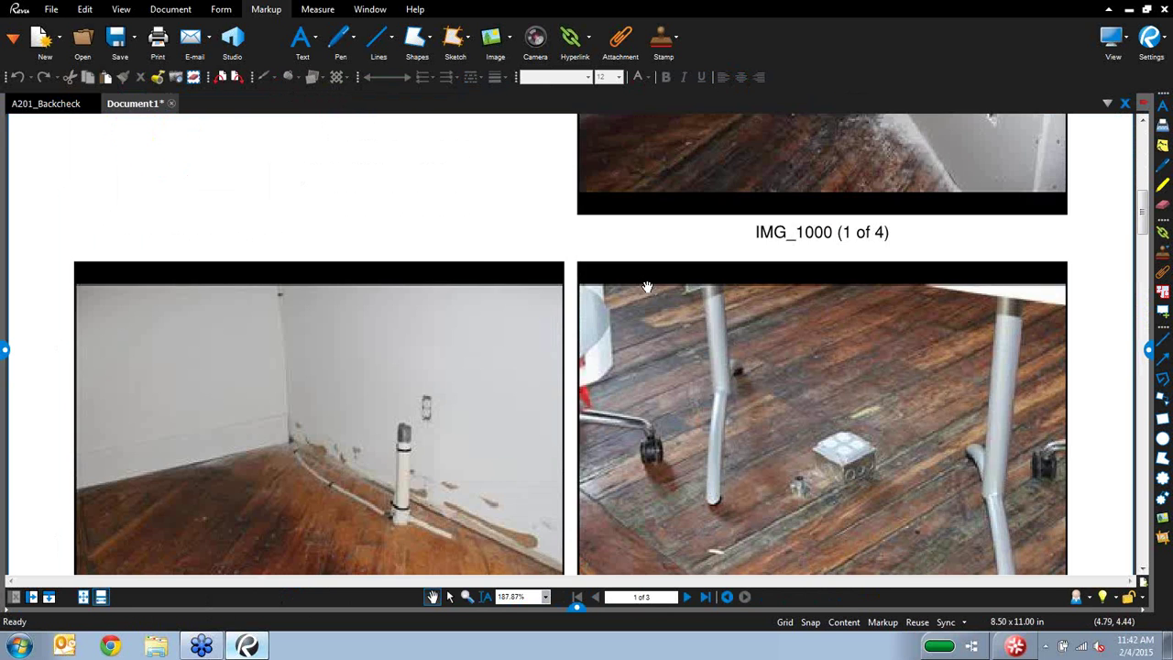
pyautogui.scroll(-12, 533, 281)
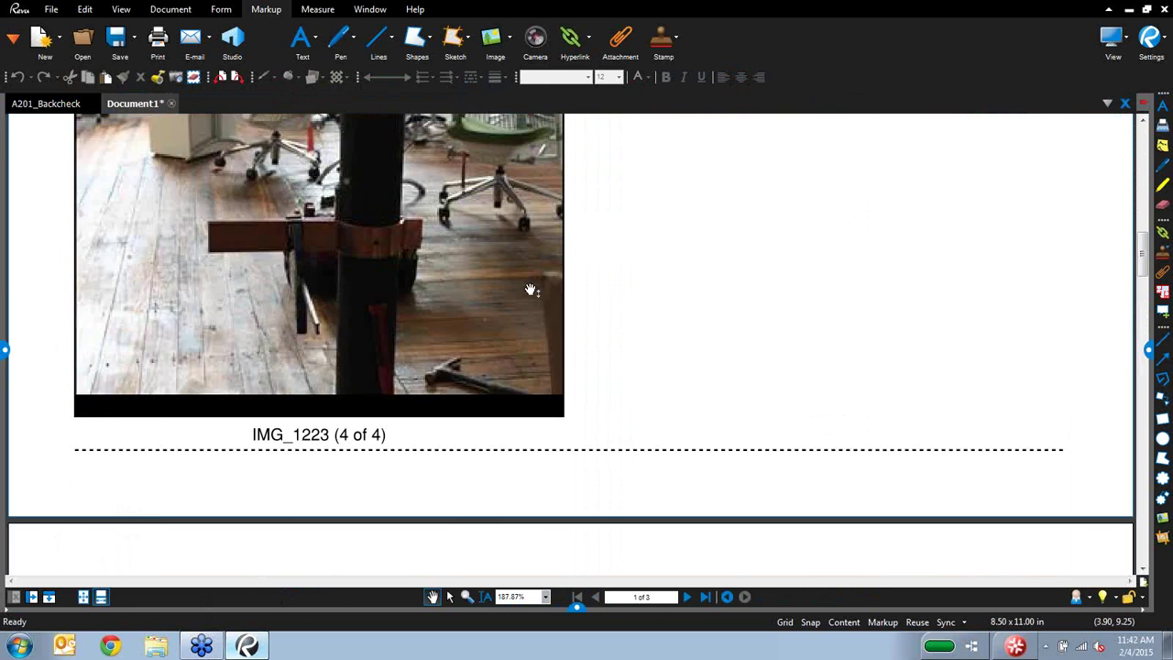
pyautogui.scroll(-12, 532, 290)
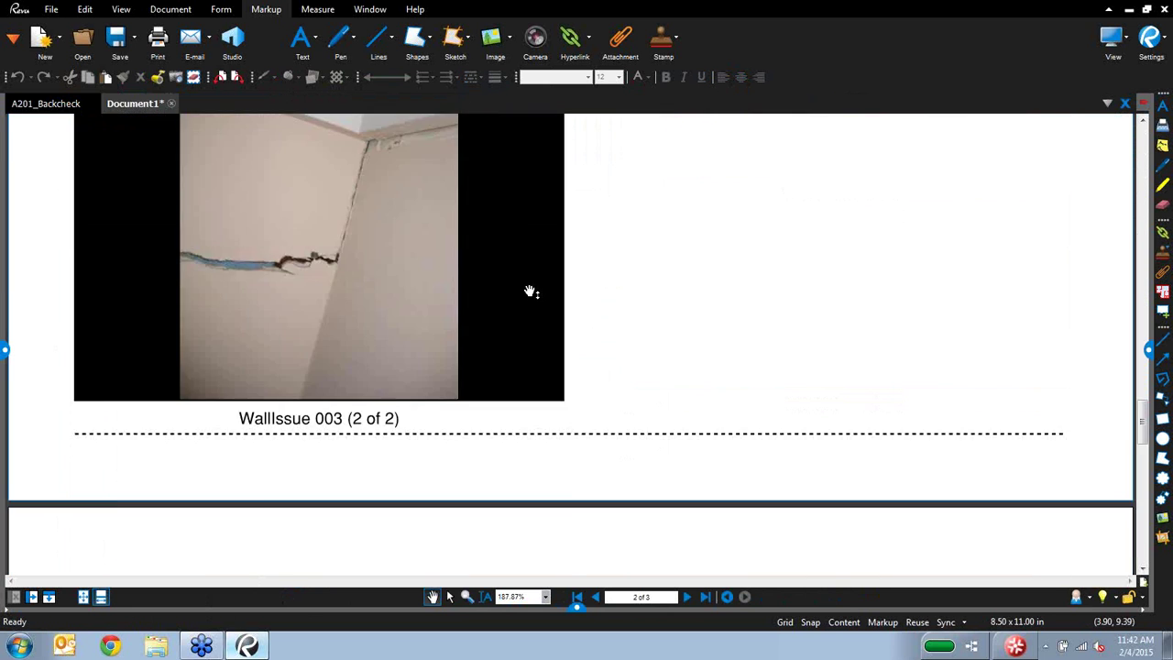
pyautogui.scroll(-4, 531, 296)
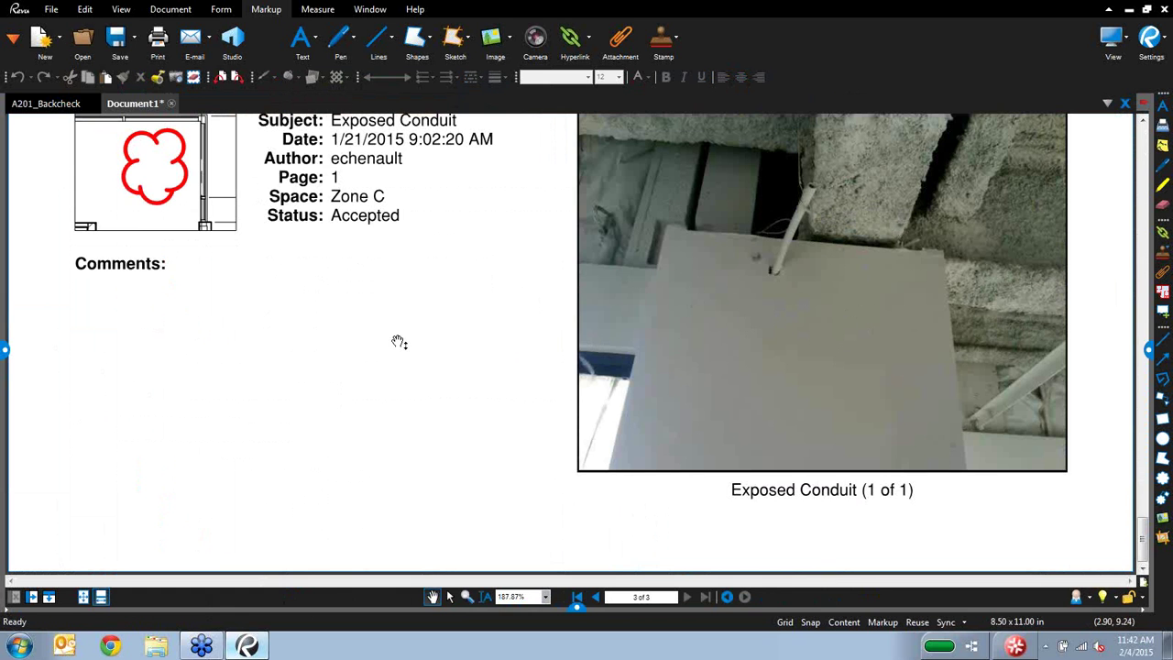
pyautogui.scroll(3, 382, 377)
pyautogui.scroll(15, 375, 377)
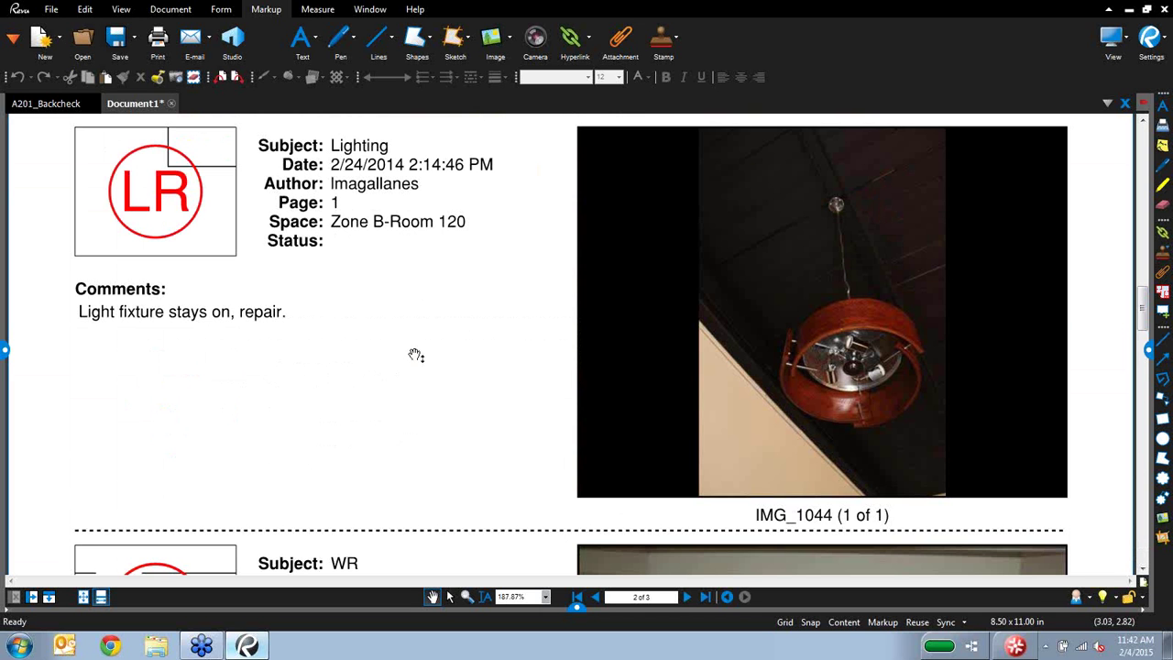
# Step: Close the capture summary without saving it, and close the A201_Backcheck plan
pyautogui.click(171, 102)
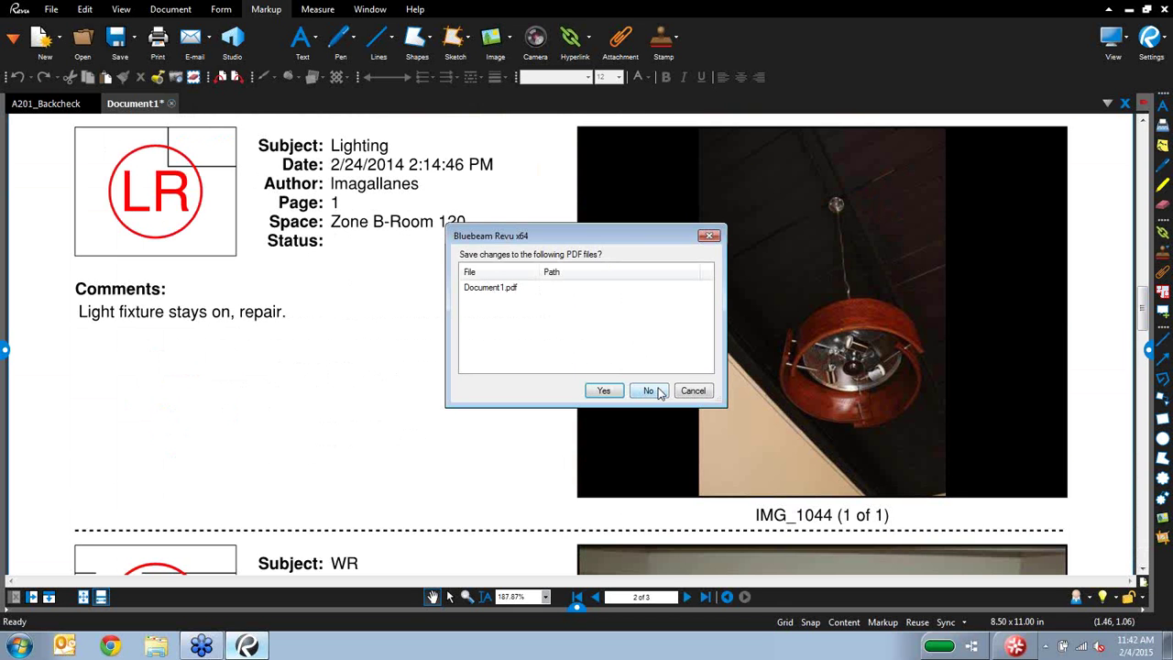
pyautogui.click(656, 392)
pyautogui.click(92, 109)
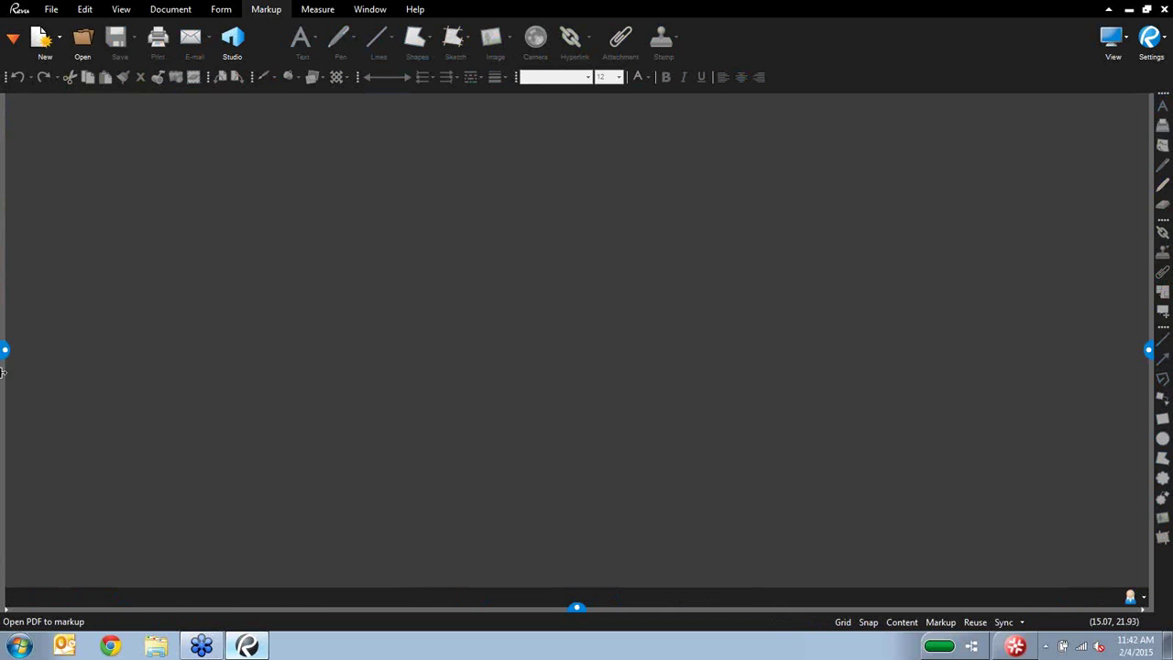
# Step: Open the Revu 2015 - Novedge PDF from the Desktop
pyautogui.click(6, 355)
pyautogui.scroll(-1, 108, 422)
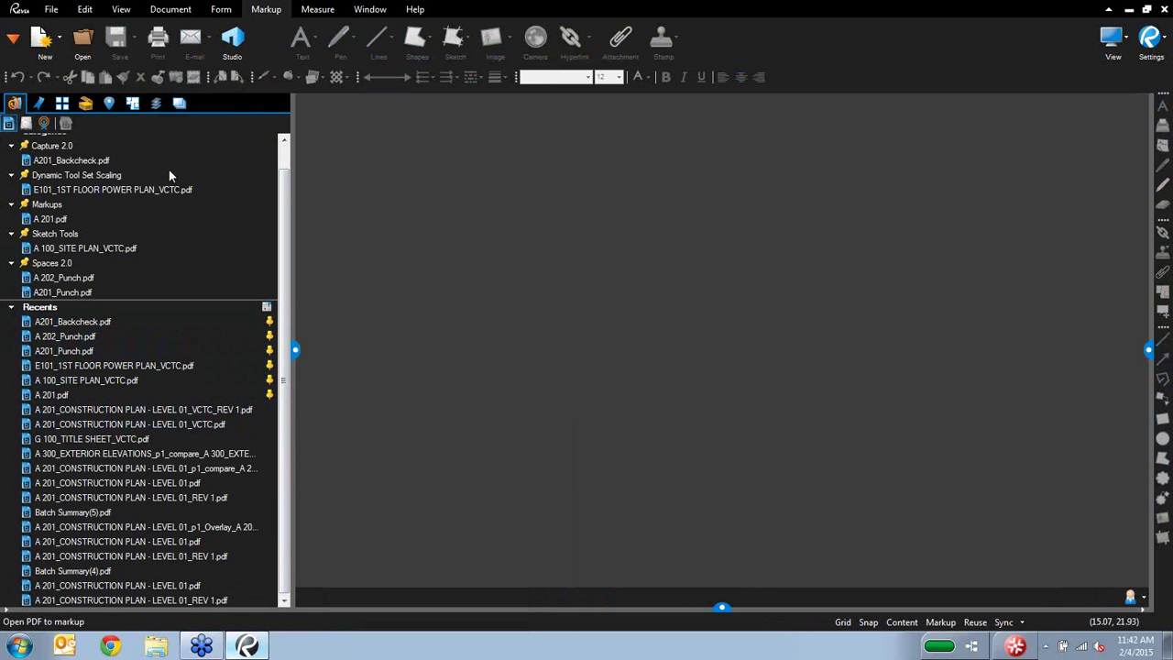
pyautogui.click(82, 38)
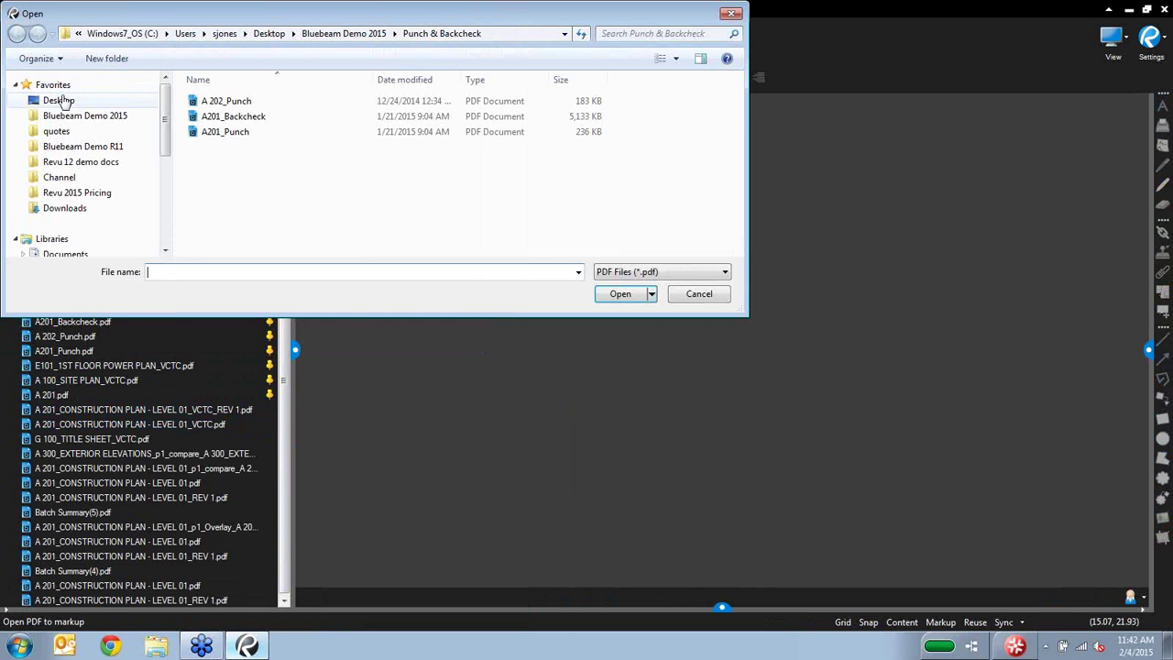
pyautogui.click(58, 100)
pyautogui.moveTo(739, 160); pyautogui.dragTo(738, 87)
pyautogui.doubleClick(265, 91)
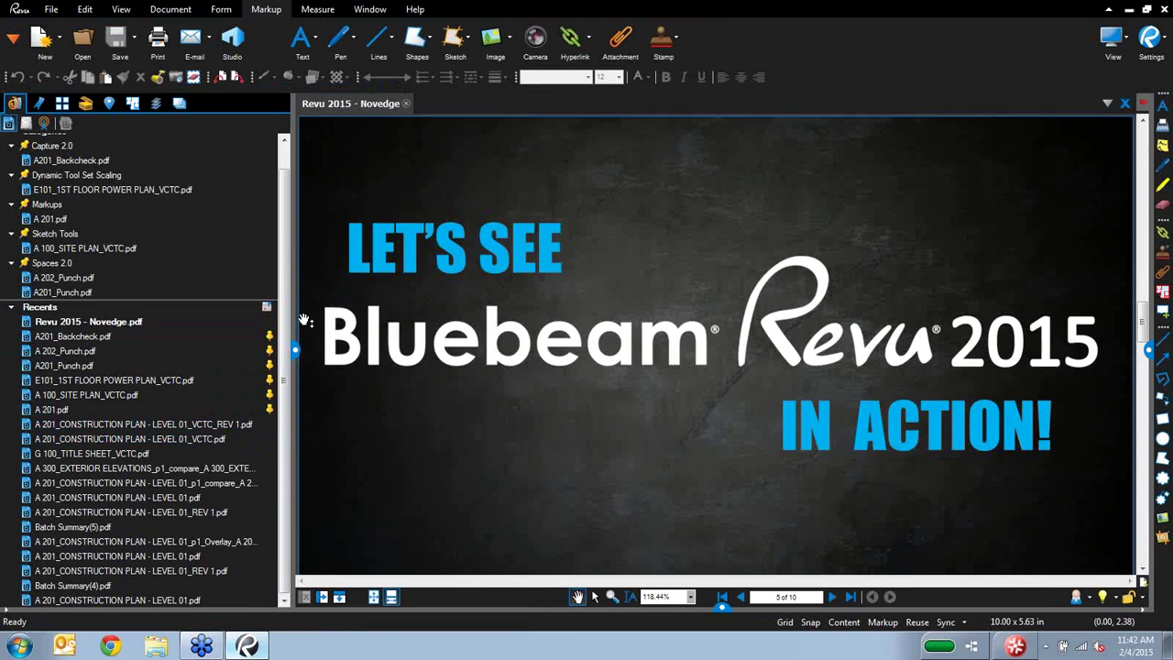
# Step: Show the slides in Presentation mode and advance to the New Studio Features slide
pyautogui.click(295, 348)
pyautogui.click(1133, 46)
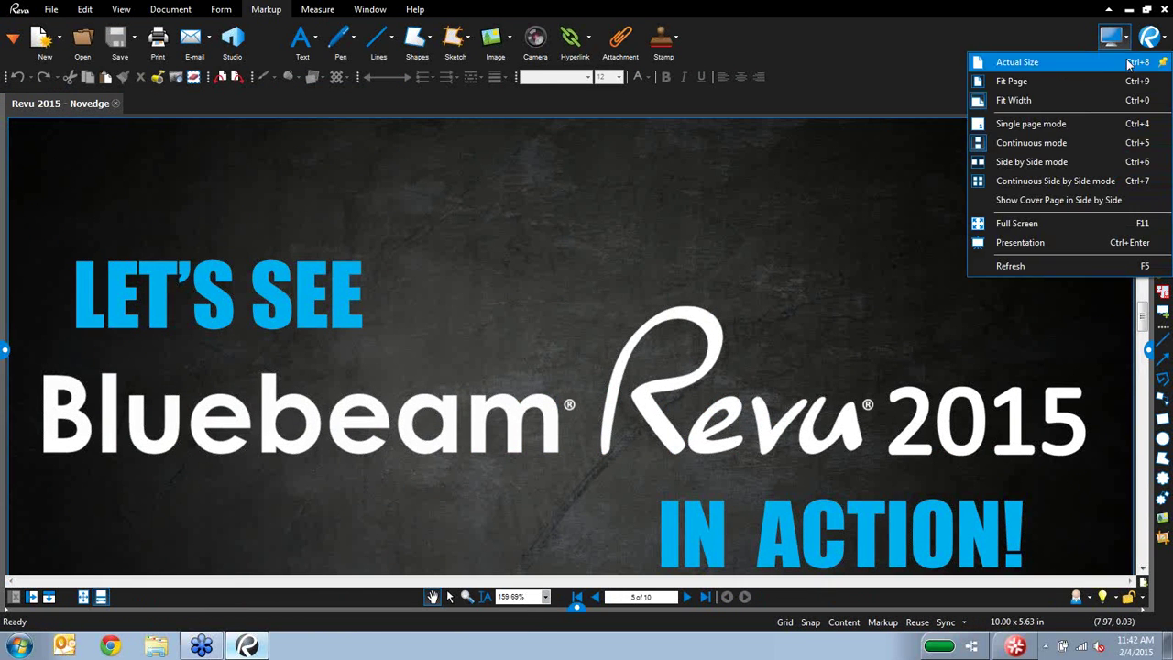
pyautogui.click(1077, 241)
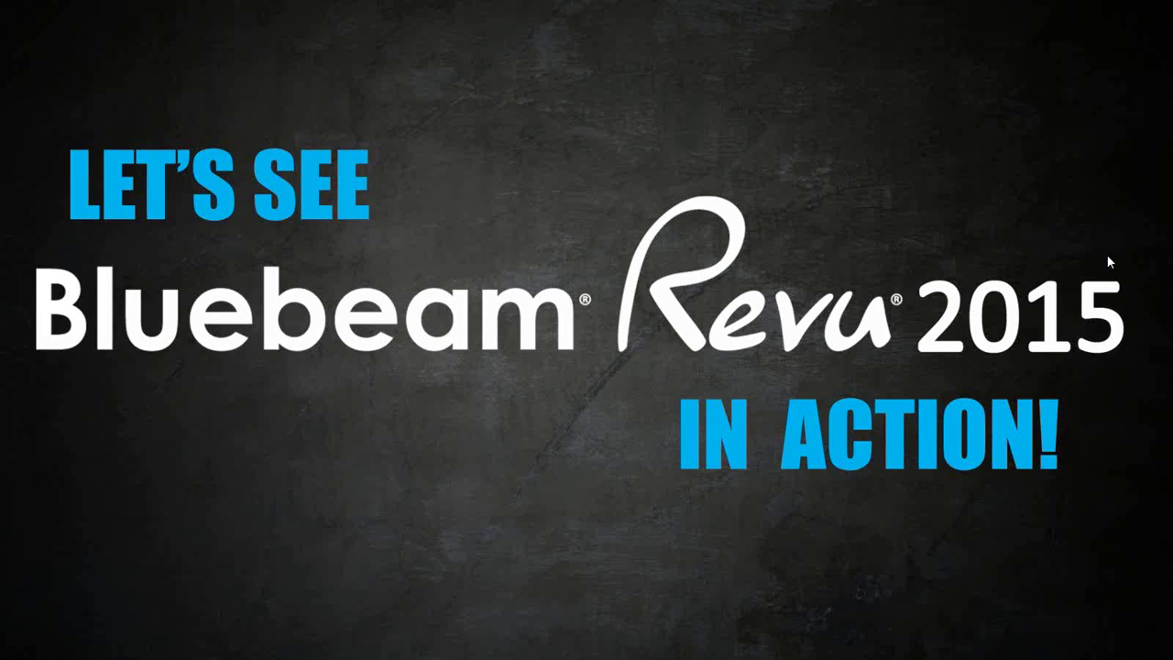
pyautogui.press('Right')
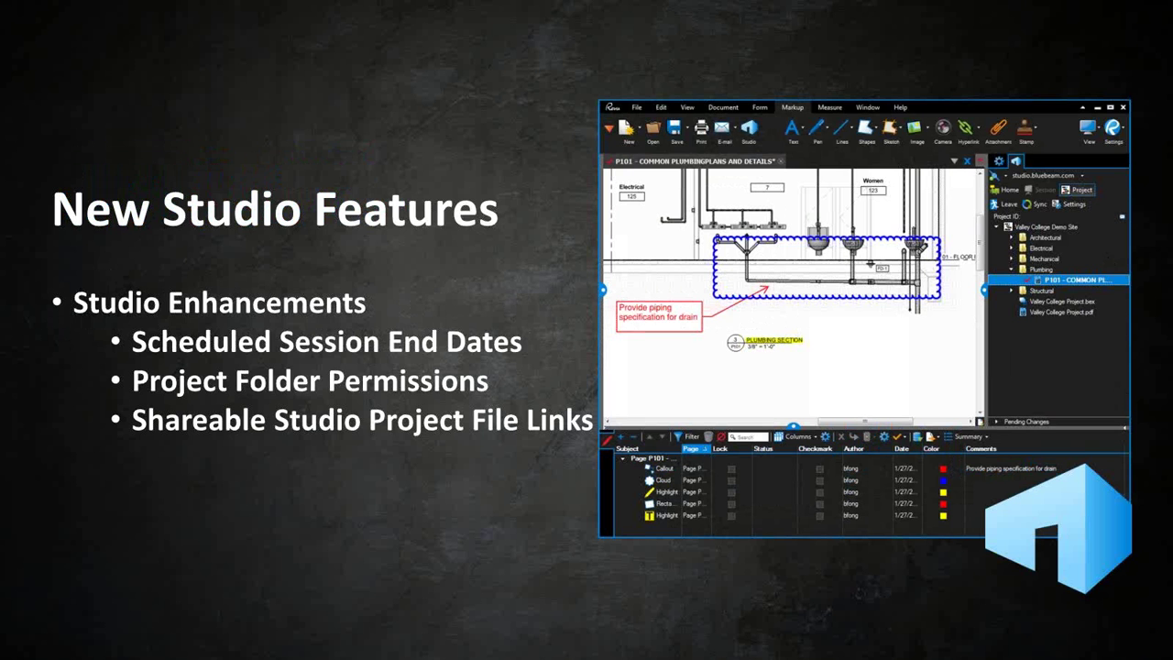
# Step: Exit the presentation, leave the open Demo Project in Studio, and join the Demo Session
pyautogui.press('Escape')
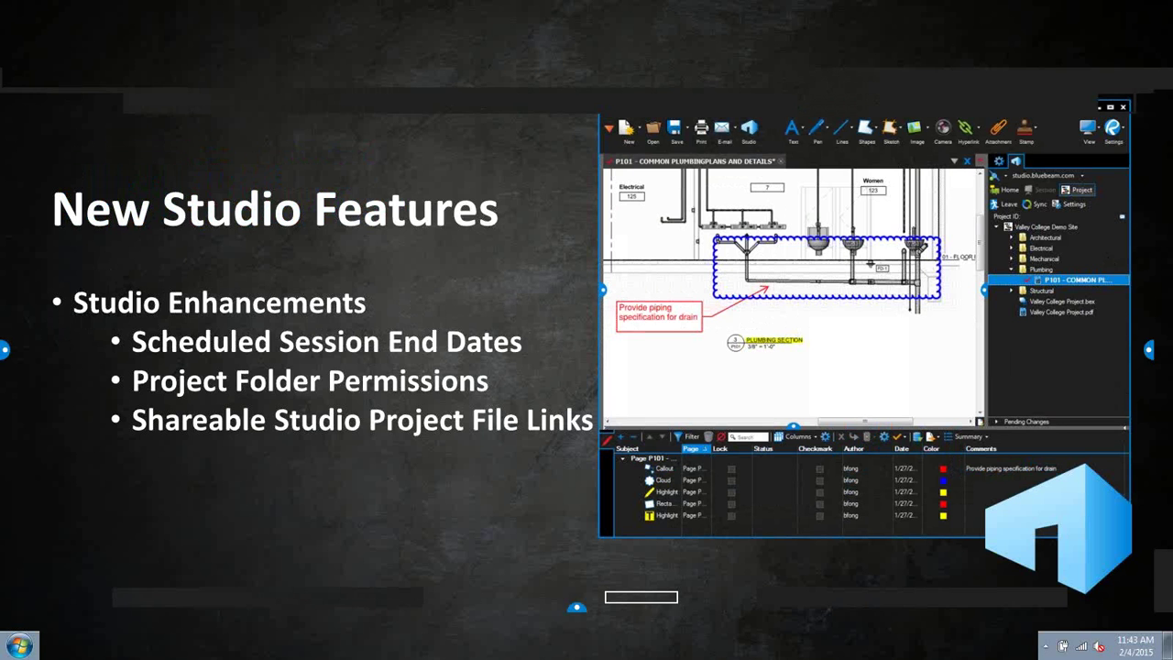
pyautogui.click(1156, 354)
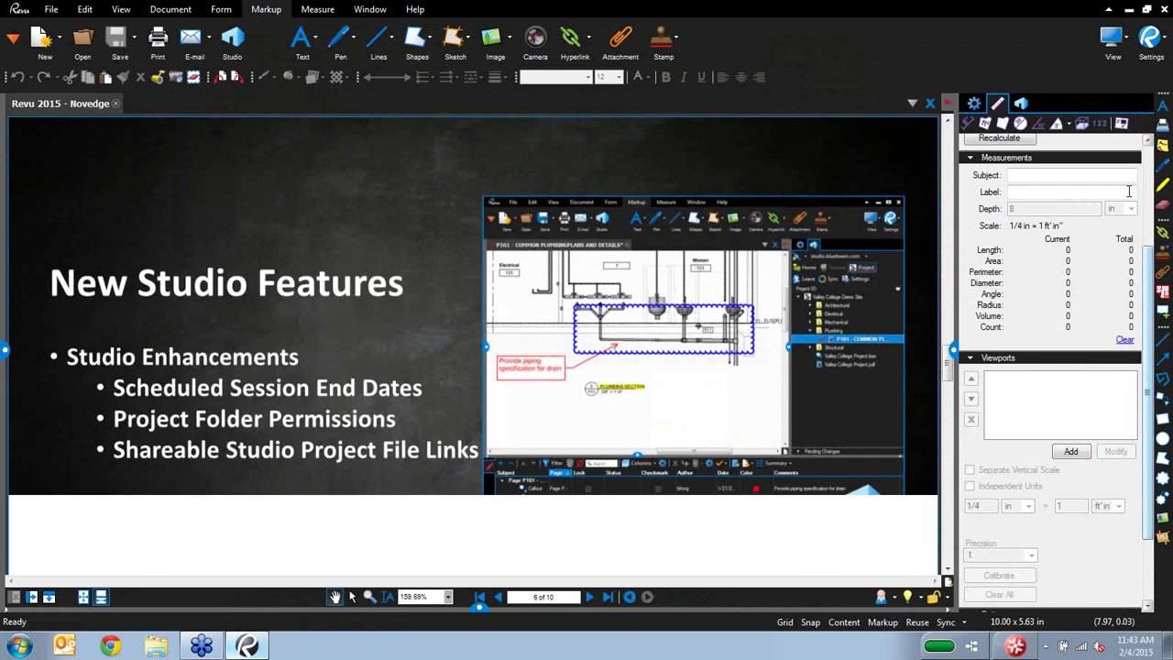
pyautogui.click(1021, 102)
pyautogui.click(992, 142)
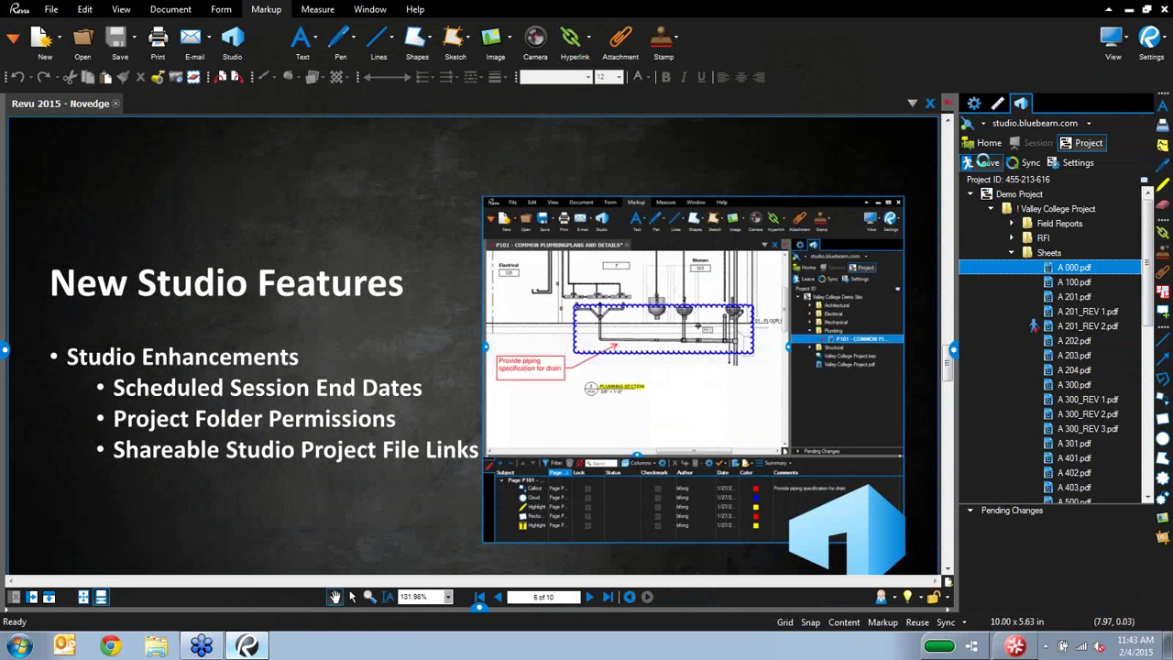
pyautogui.doubleClick(1037, 214)
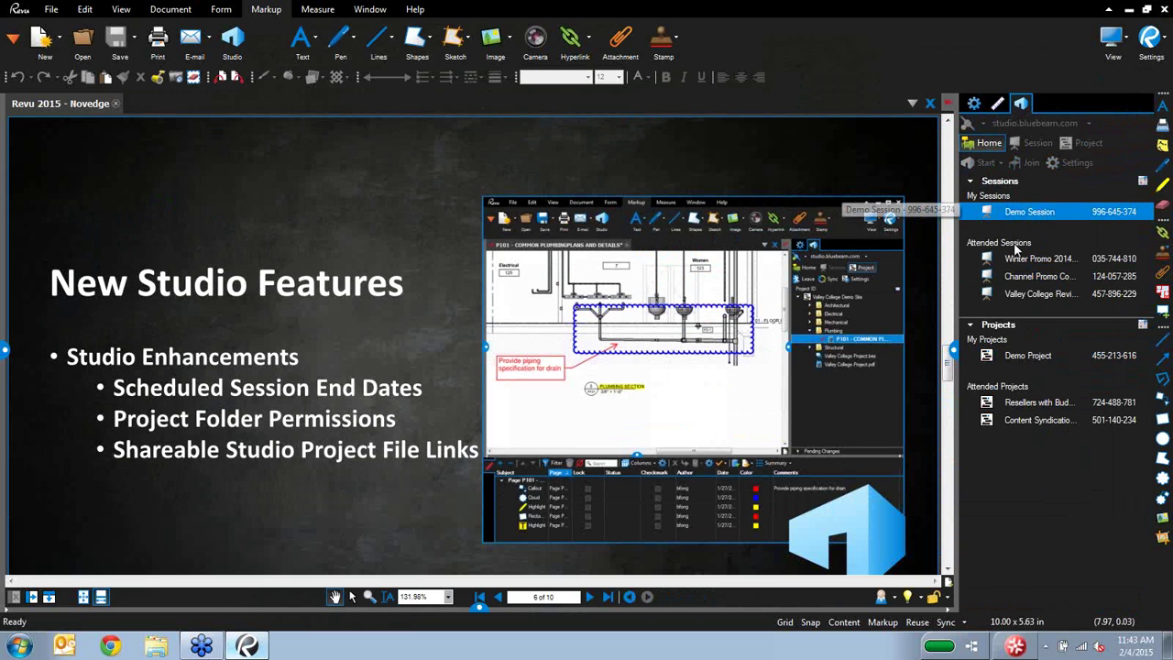
# Step: Enable expiration in the Demo Session's settings to examine its end date and time fields, cancel the changes, and leave the session
pyautogui.click(1086, 163)
pyautogui.click(472, 351)
pyautogui.click(665, 363)
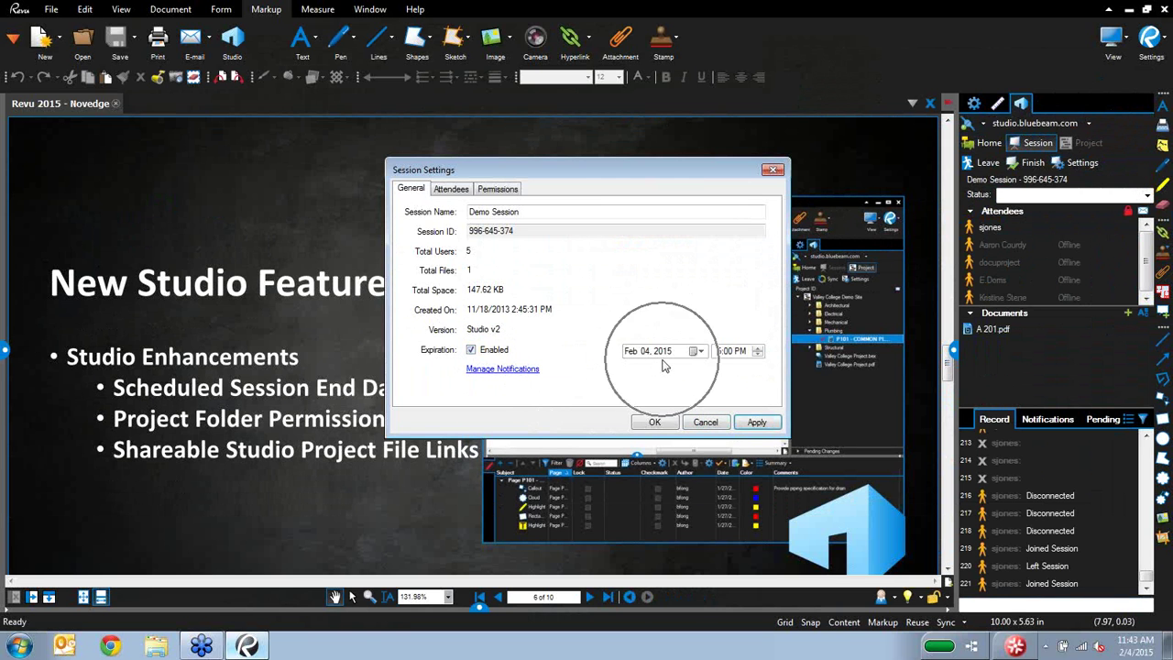
pyautogui.click(730, 357)
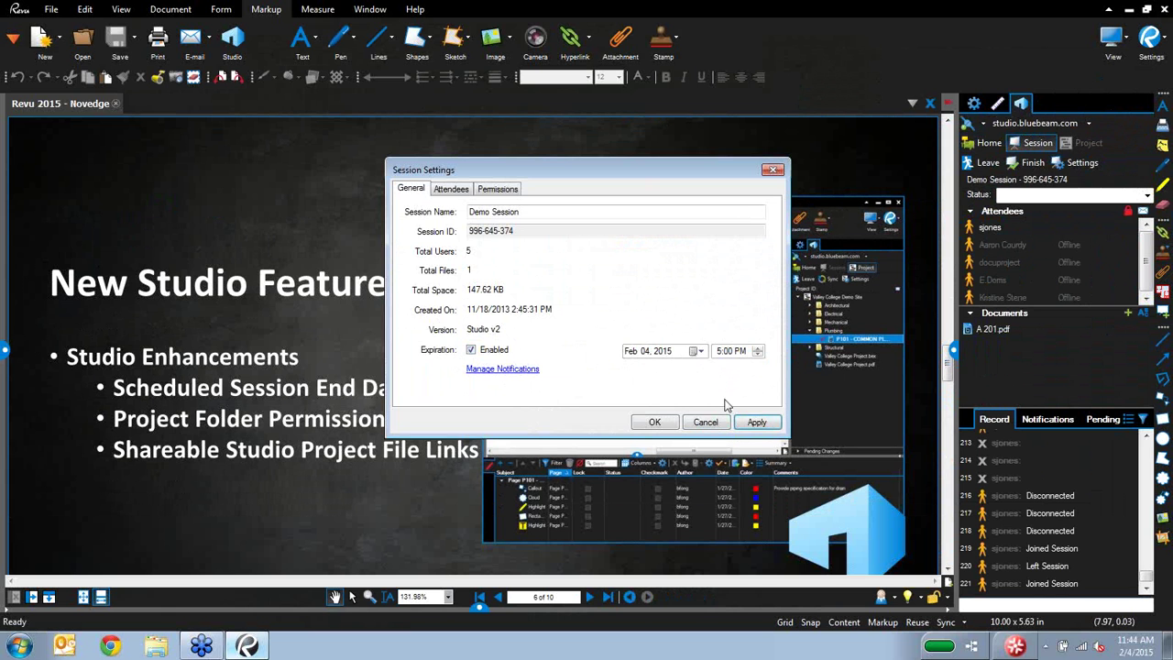
pyautogui.click(705, 423)
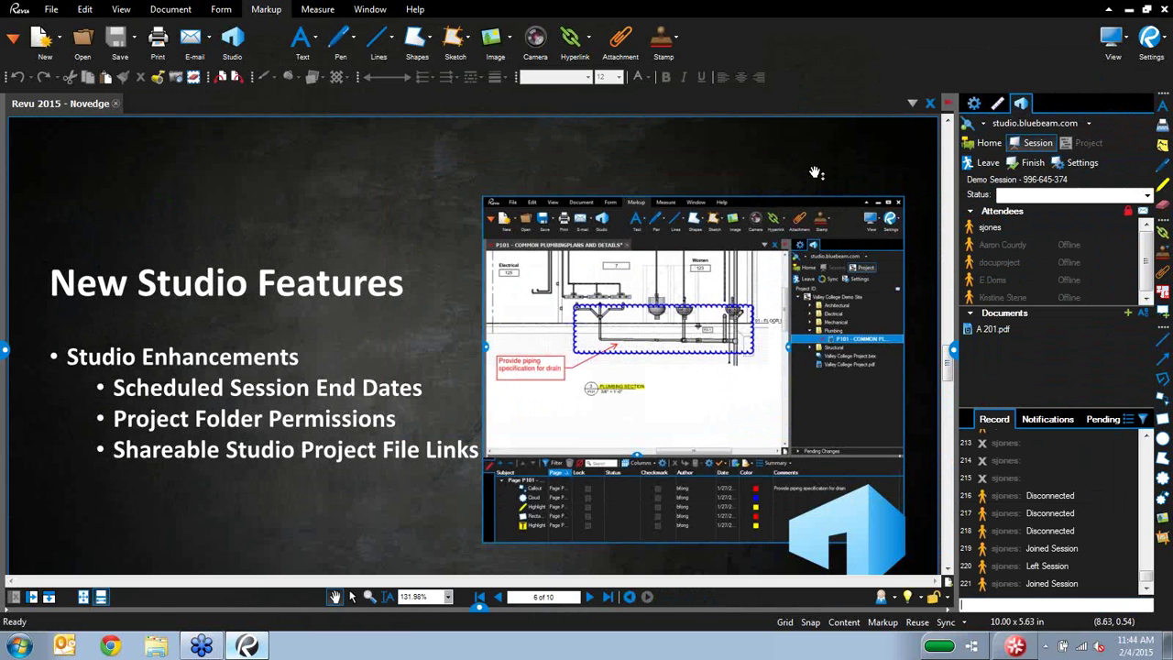
pyautogui.click(986, 163)
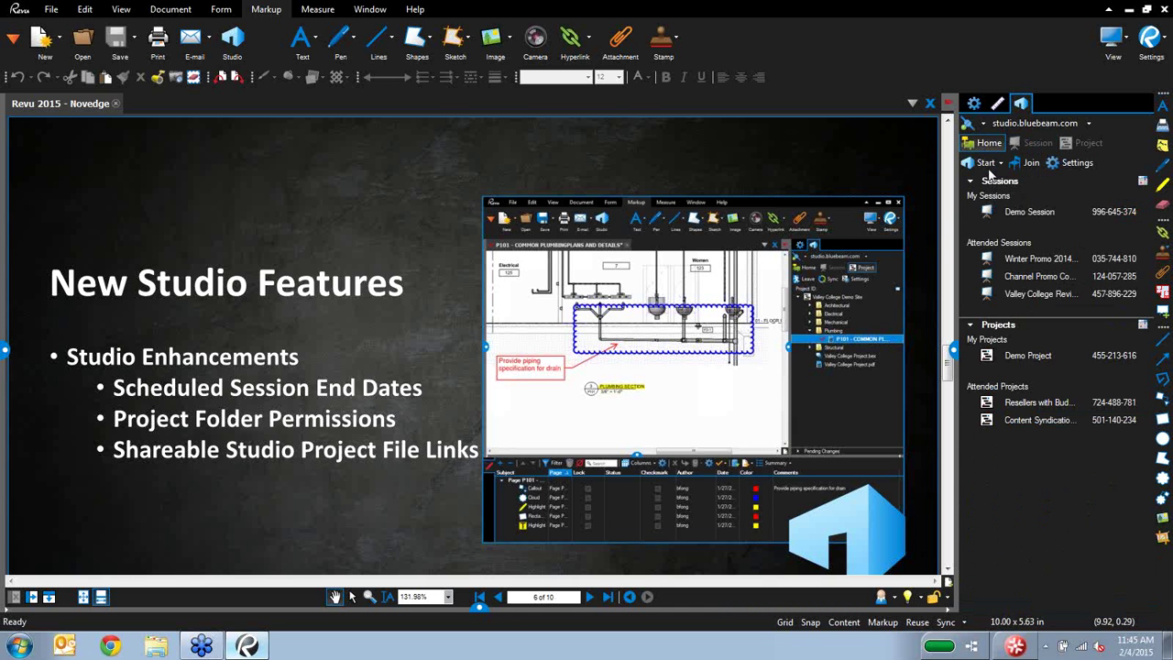
# Step: Open the Demo Project in Studio and expand its ! Valley College Project and Sheets folders
pyautogui.doubleClick(1026, 357)
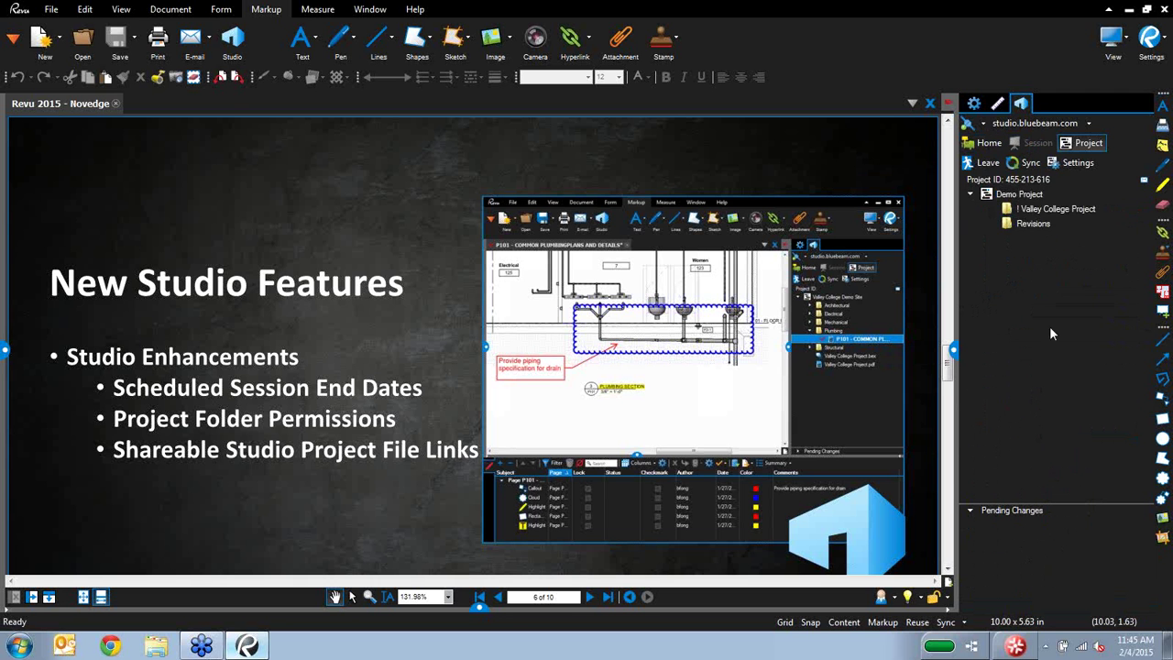
pyautogui.doubleClick(1052, 210)
pyautogui.doubleClick(1047, 252)
pyautogui.moveTo(971, 366)
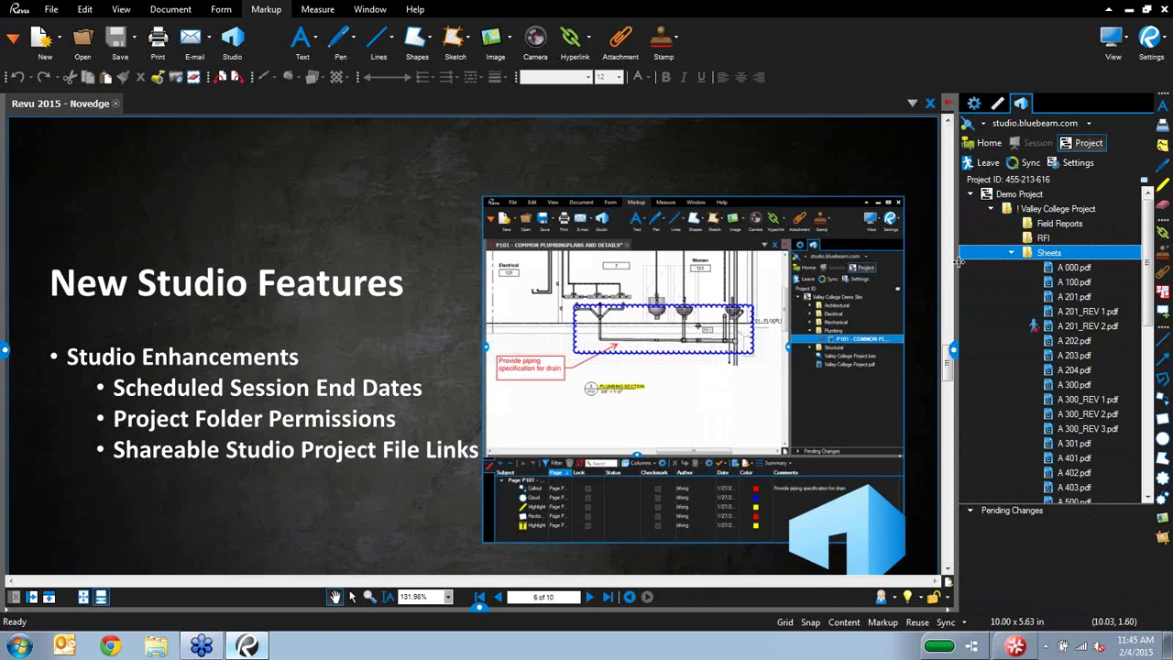
pyautogui.click(1011, 253)
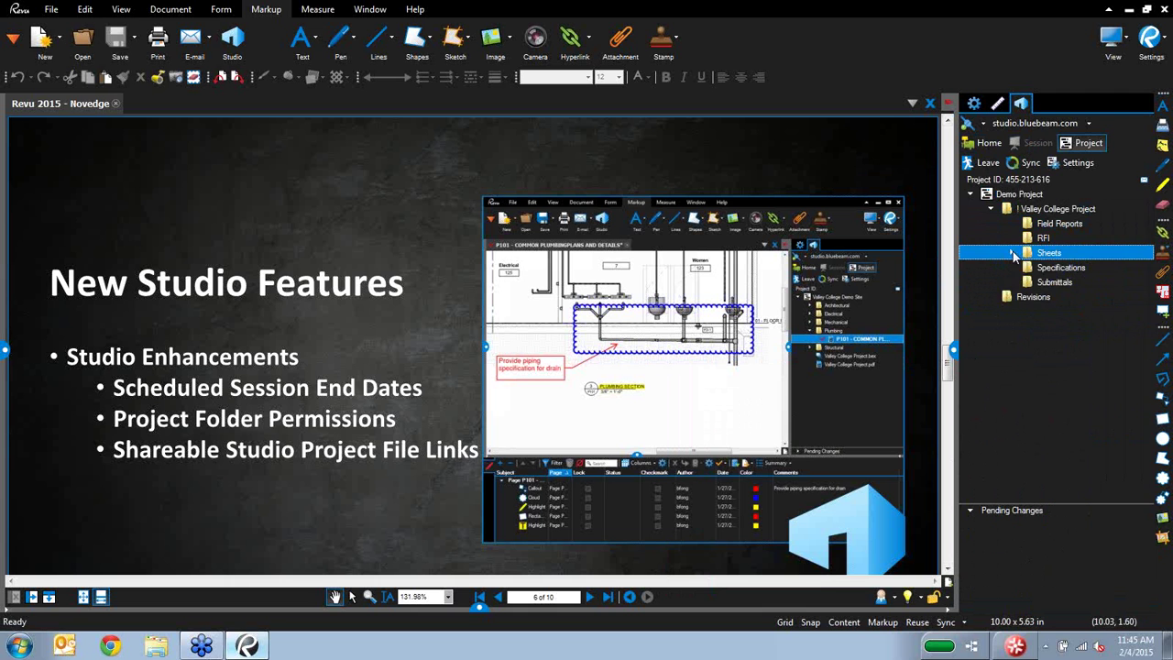
pyautogui.click(1012, 253)
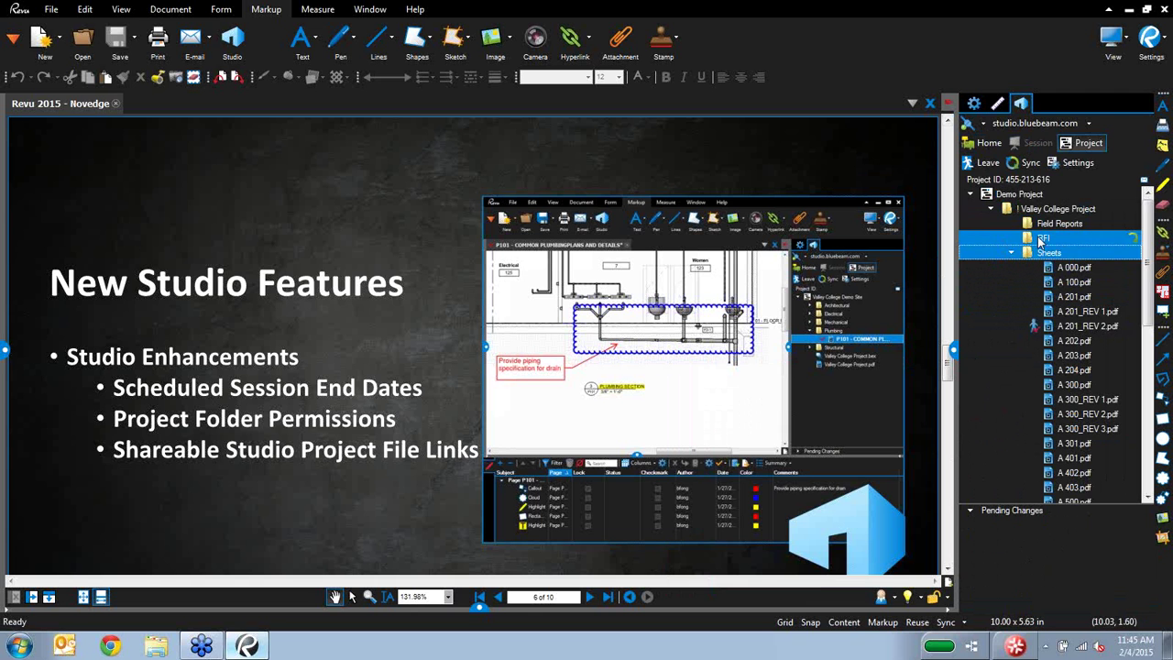
# Step: Examine the folder permission choices for Everyone on the 2013-02-18 field reports folder in the project settings, and cancel without changes
pyautogui.click(1060, 168)
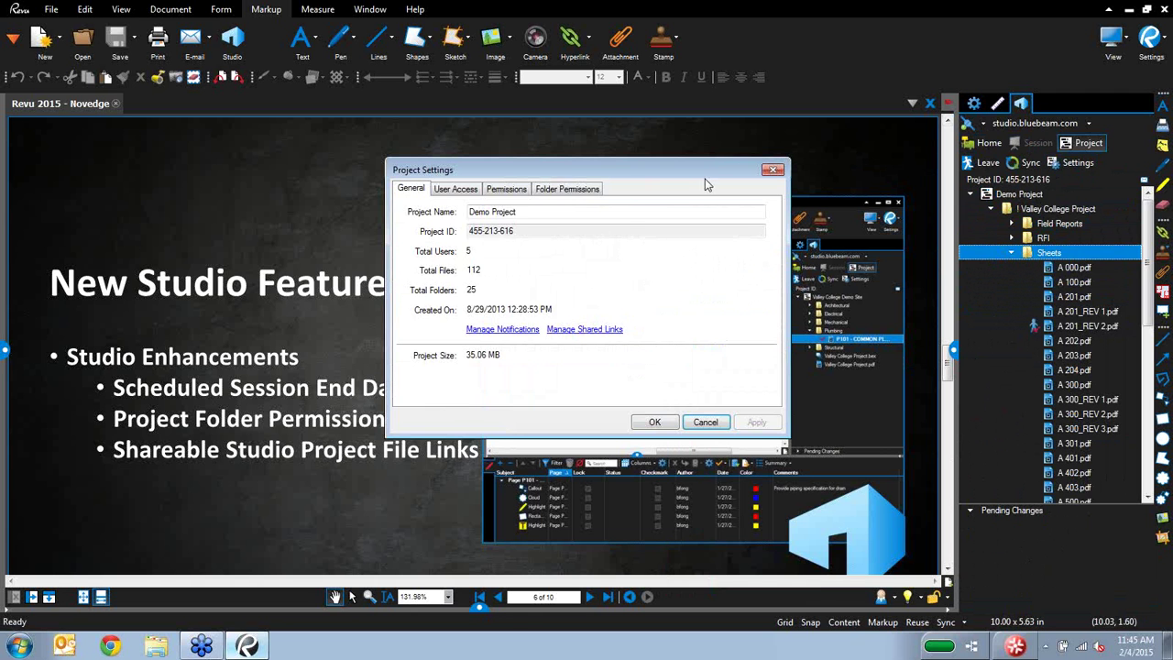
pyautogui.click(593, 191)
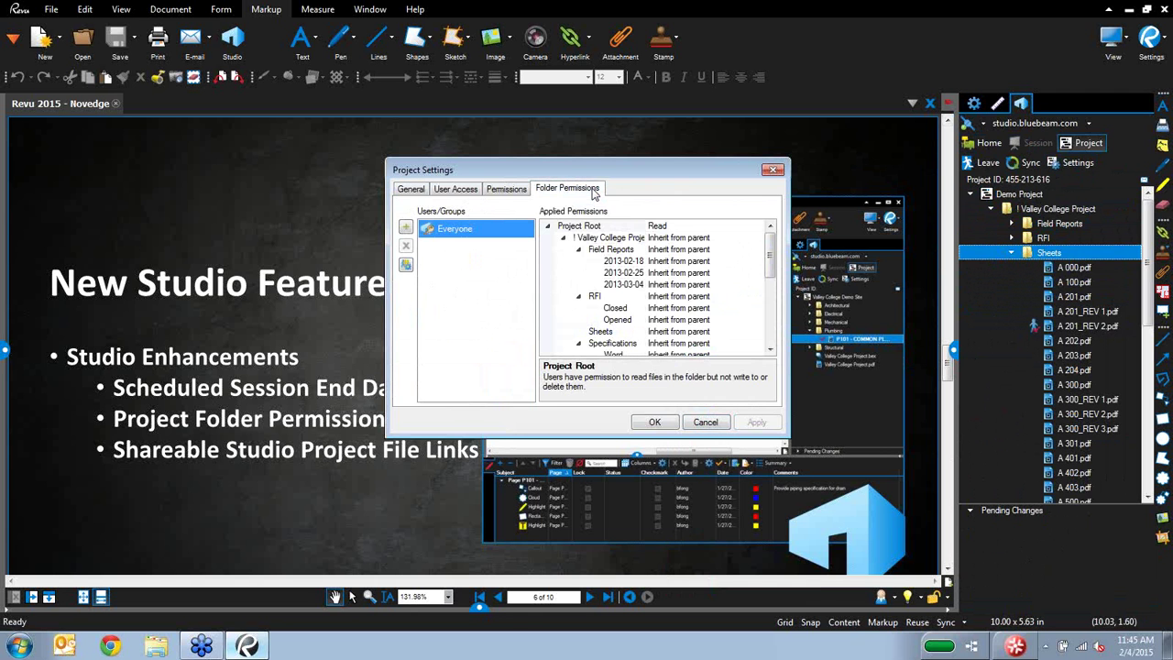
pyautogui.click(703, 262)
pyautogui.click(757, 262)
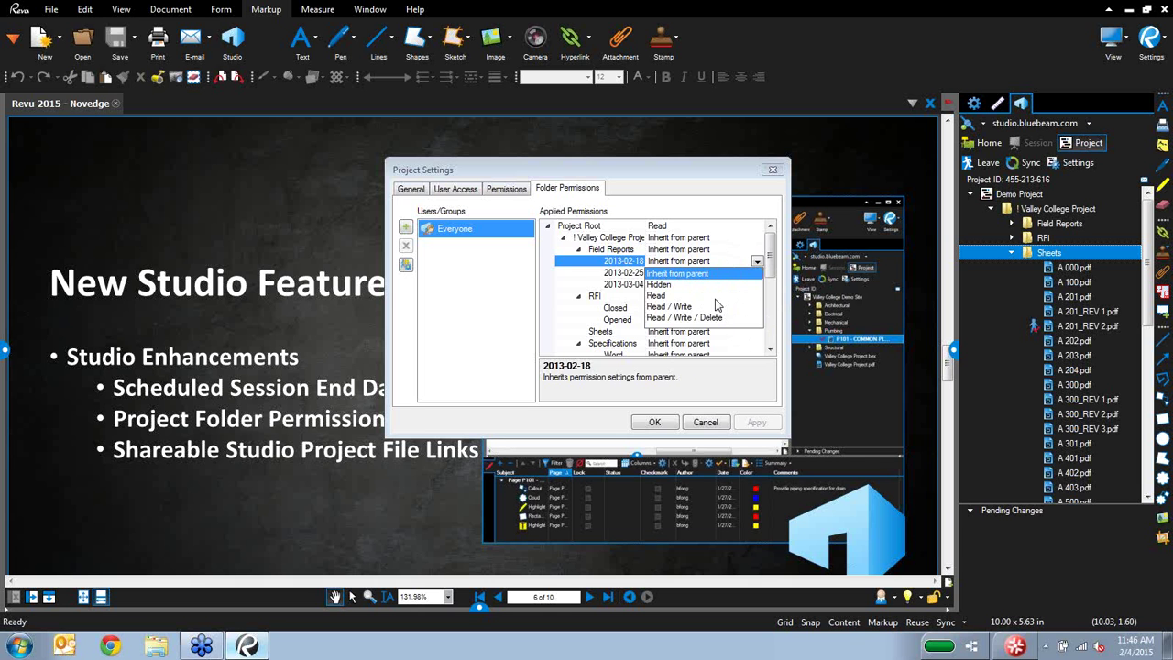
pyautogui.click(712, 417)
pyautogui.click(705, 423)
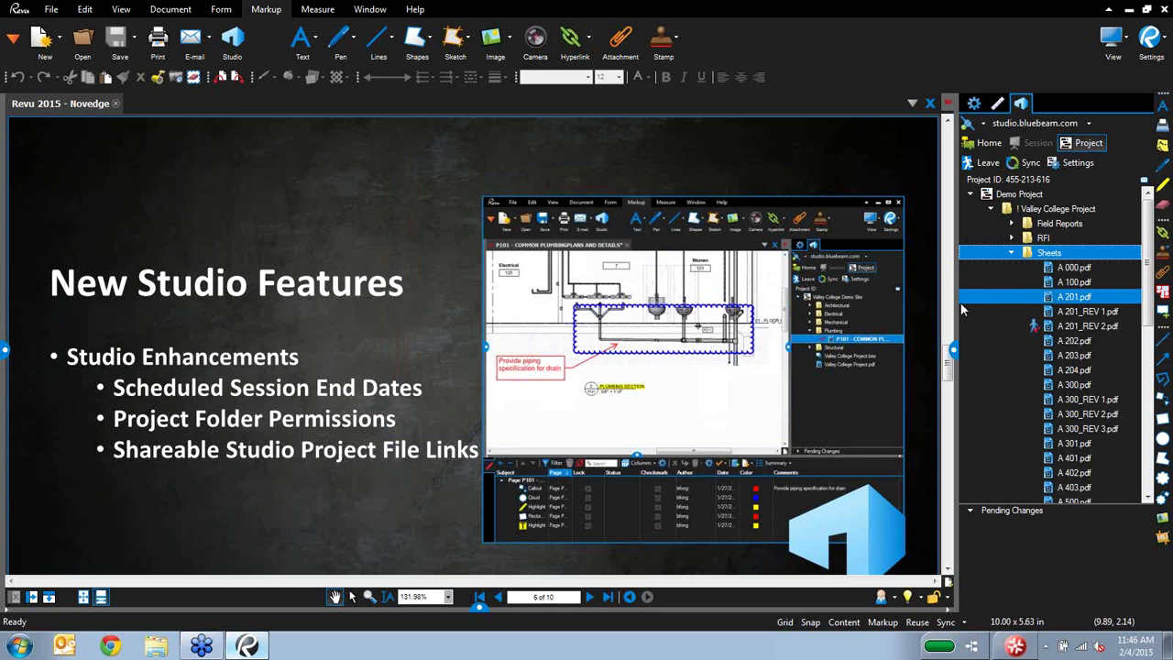
# Step: Examine the duration, password and Flatten options for sharing a link to A 100.pdf, and cancel the sharing
pyautogui.click(1076, 283)
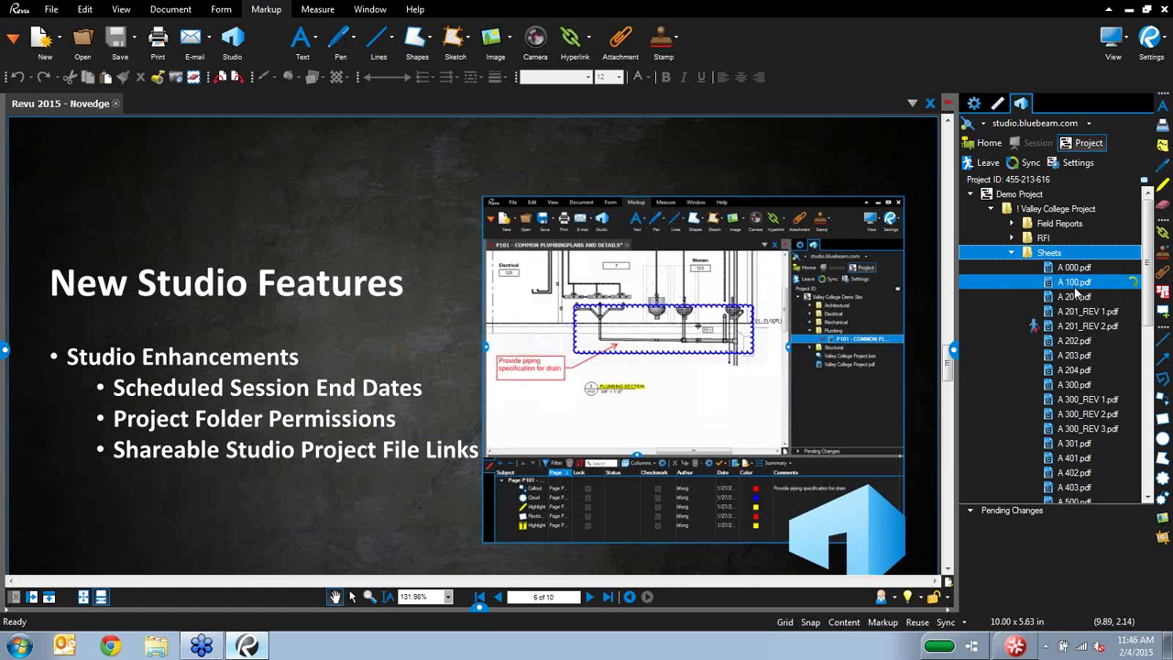
pyautogui.moveTo(1075, 288)
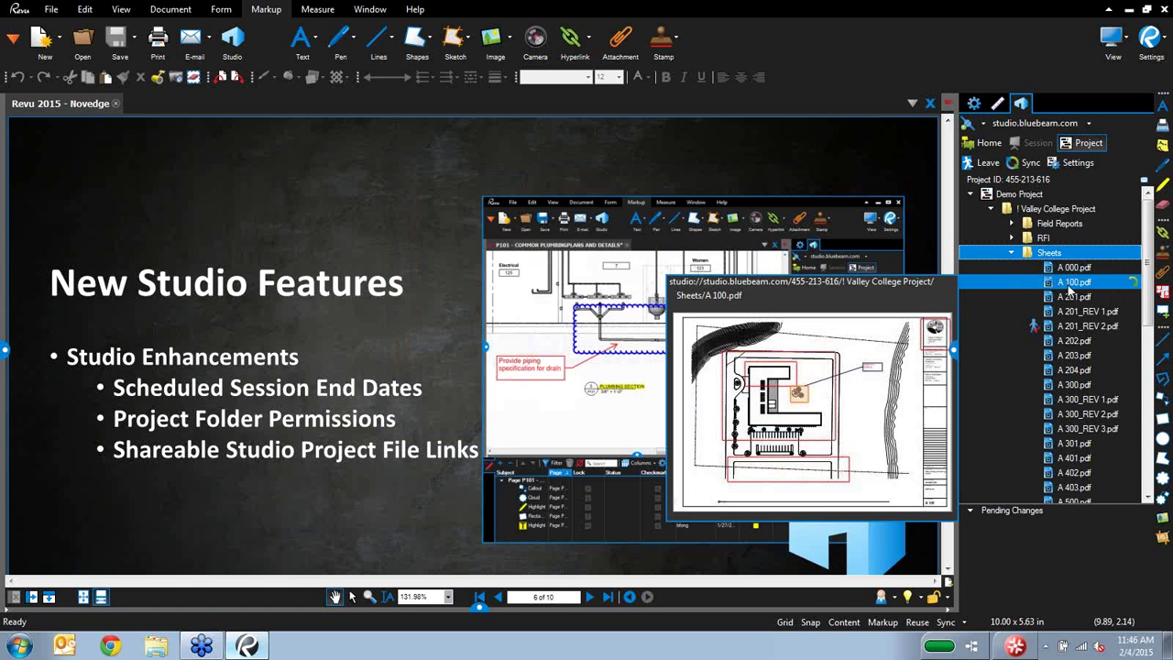
pyautogui.rightClick(1068, 290)
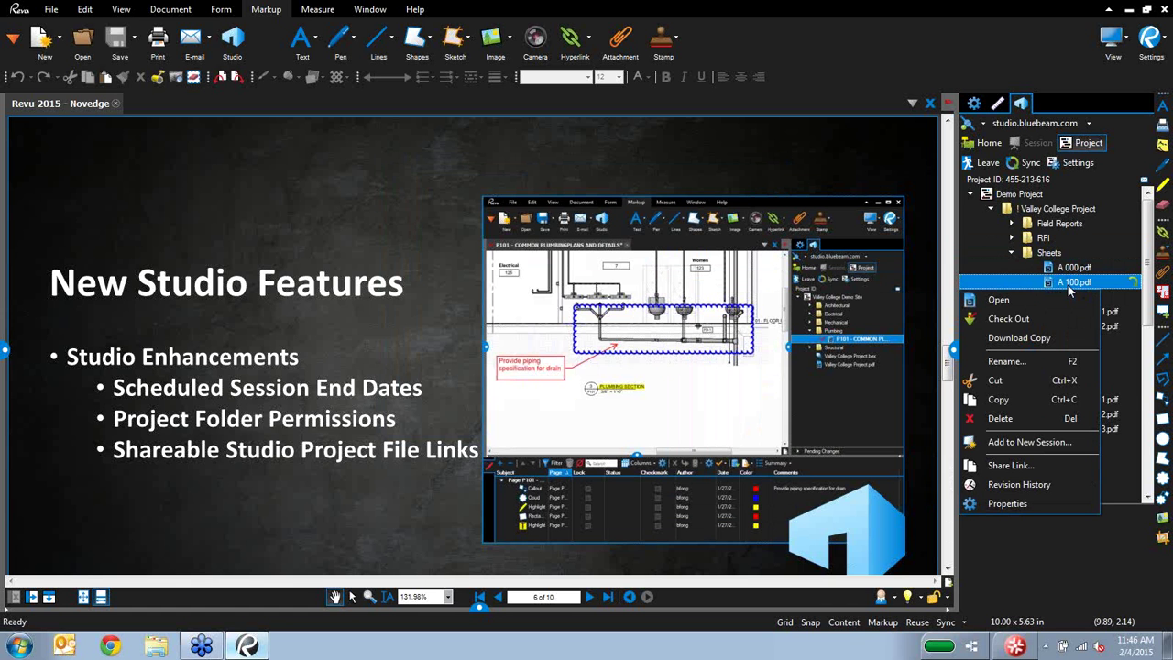
pyautogui.click(1059, 464)
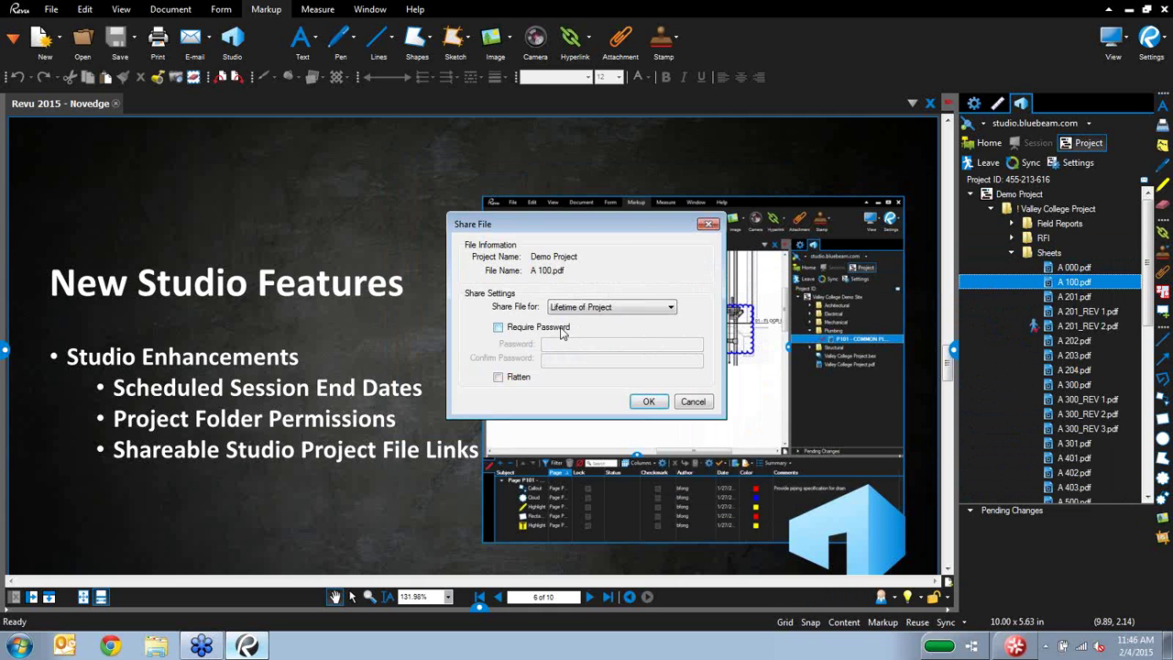
pyautogui.click(582, 309)
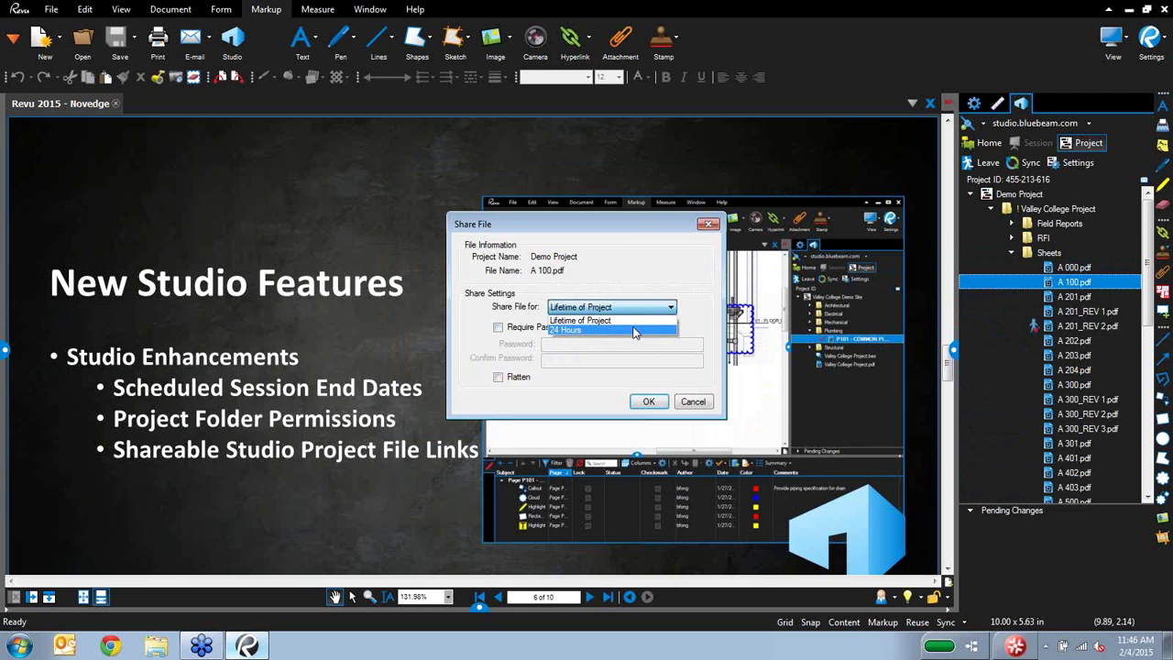
pyautogui.click(650, 272)
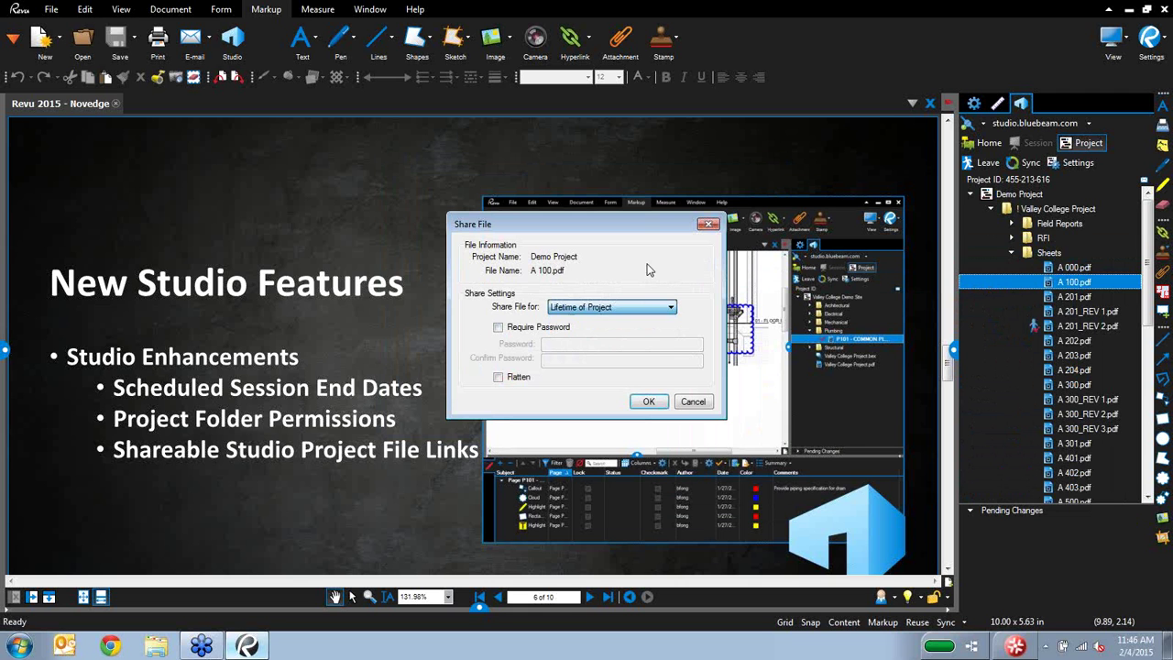
pyautogui.click(524, 346)
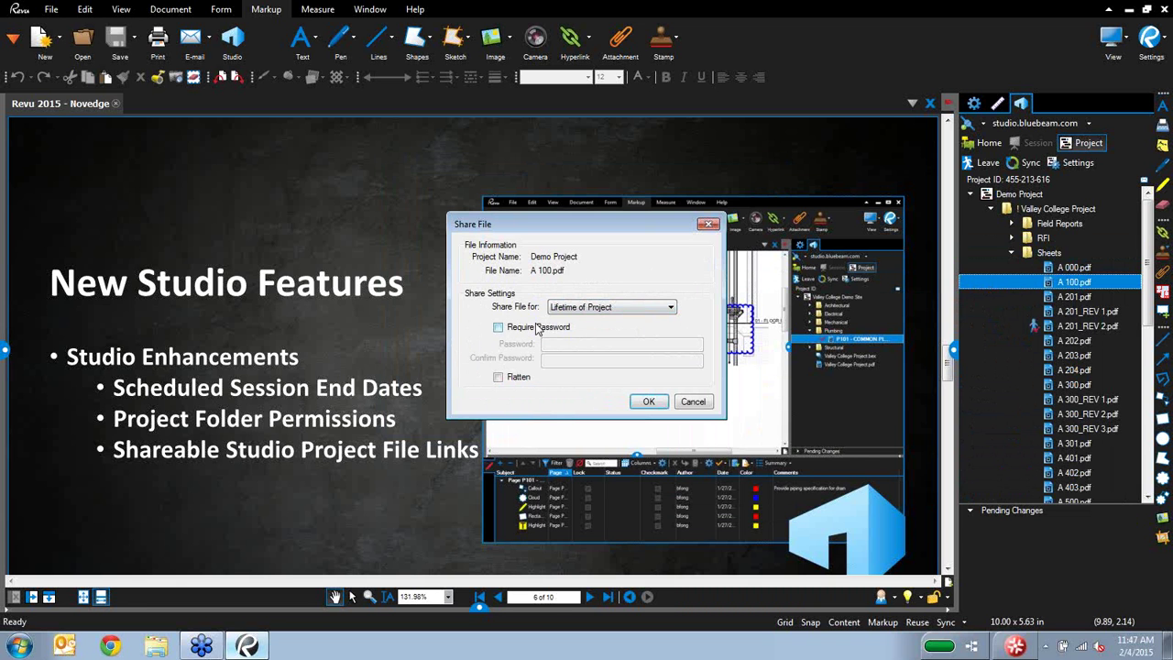
pyautogui.click(519, 380)
pyautogui.click(519, 379)
pyautogui.click(694, 401)
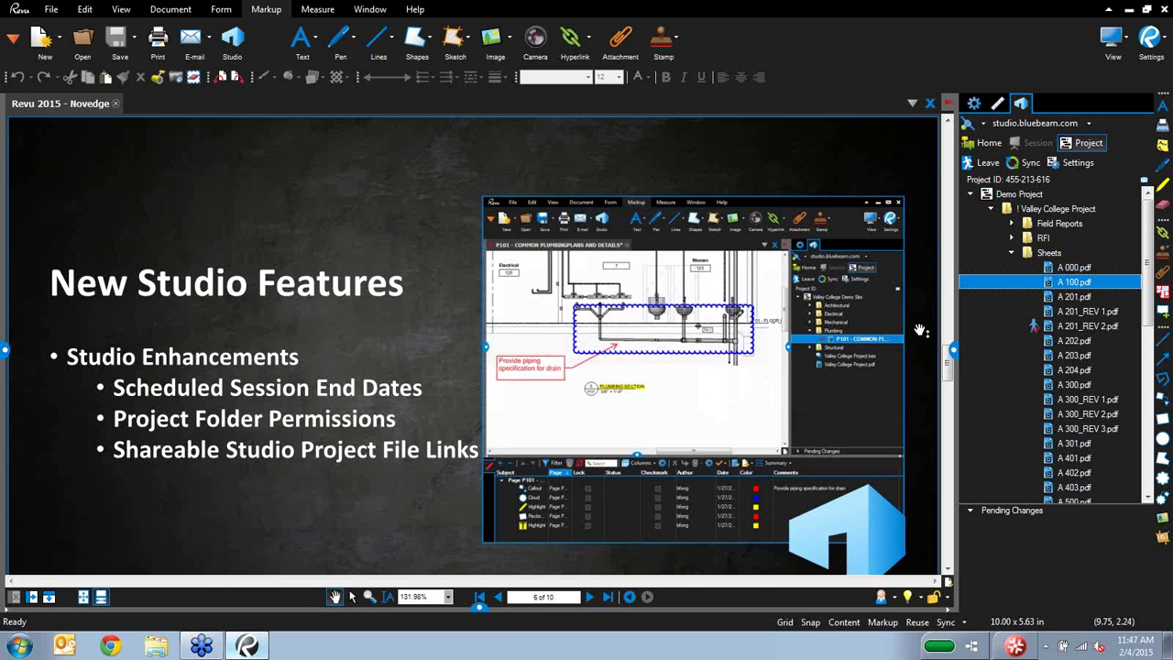
# Step: Hide the Studio project listing and show the slides in Presentation mode, advancing to the Studio Go slide
pyautogui.click(951, 352)
pyautogui.click(1112, 36)
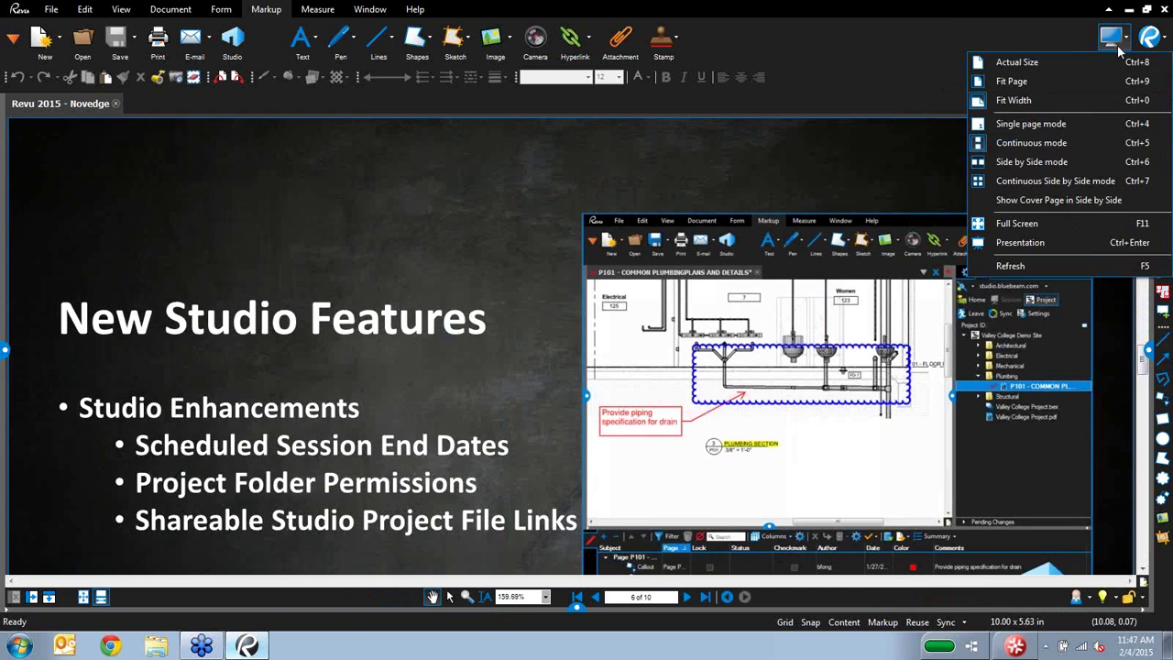
pyautogui.click(1067, 242)
pyautogui.click(1085, 209)
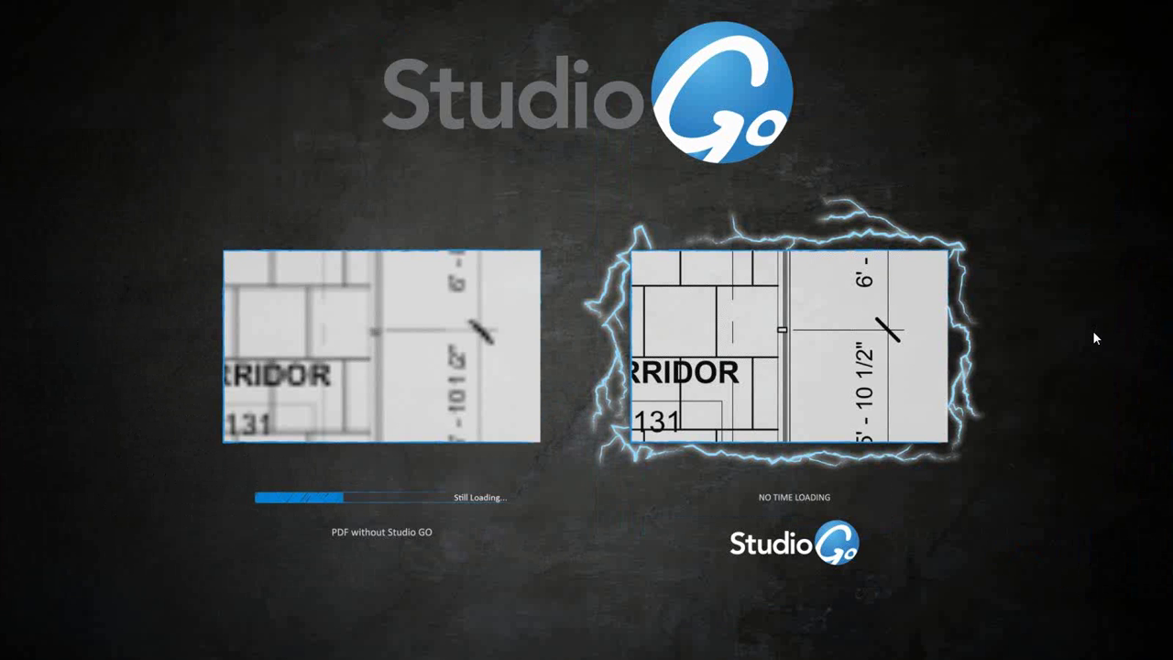
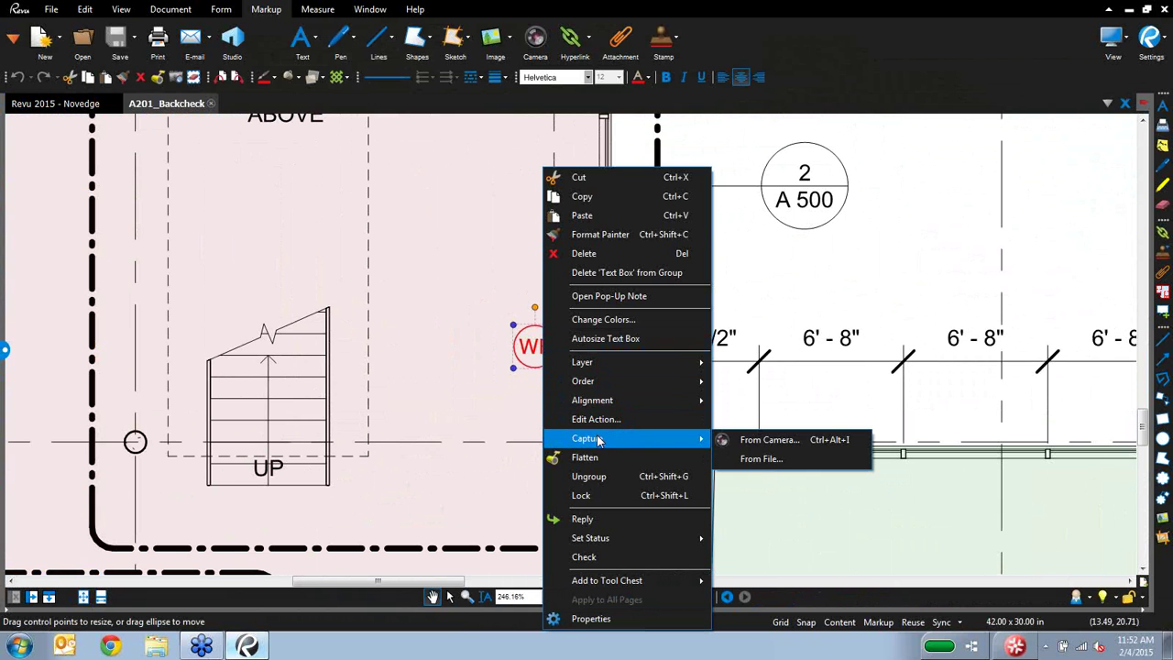
# Step: Attach the novedge_250x250 image from the Desktop as a capture to the WF markup near the stairs, and preview it
pyautogui.click(760, 458)
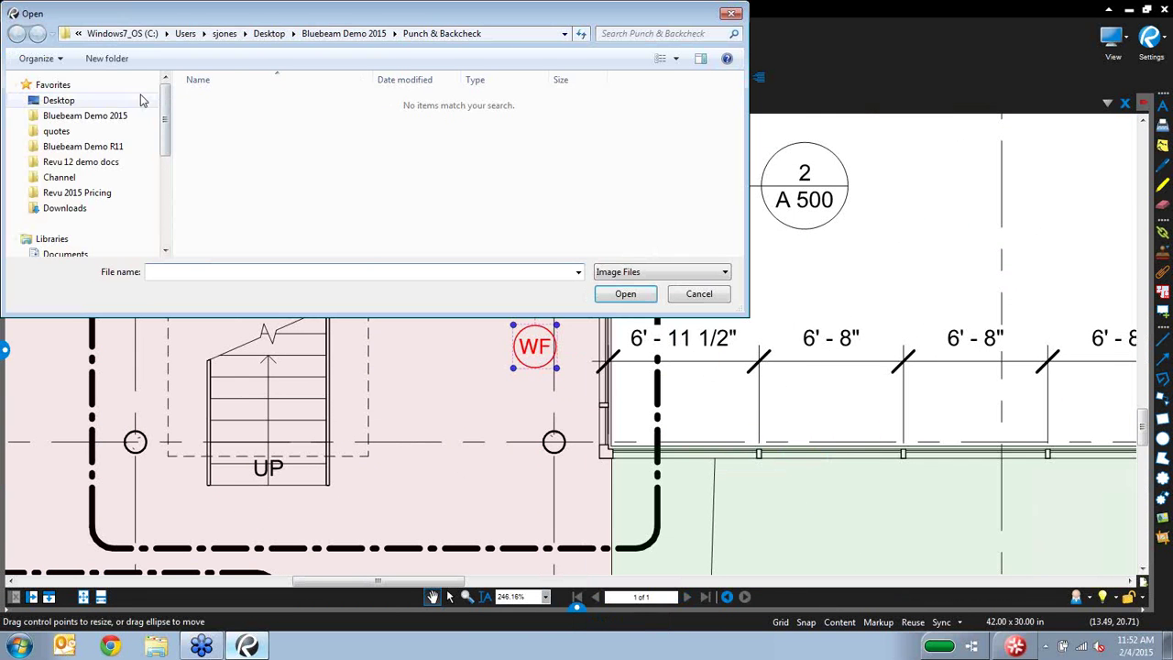
pyautogui.click(99, 104)
pyautogui.moveTo(738, 167); pyautogui.dragTo(747, 117)
pyautogui.doubleClick(247, 91)
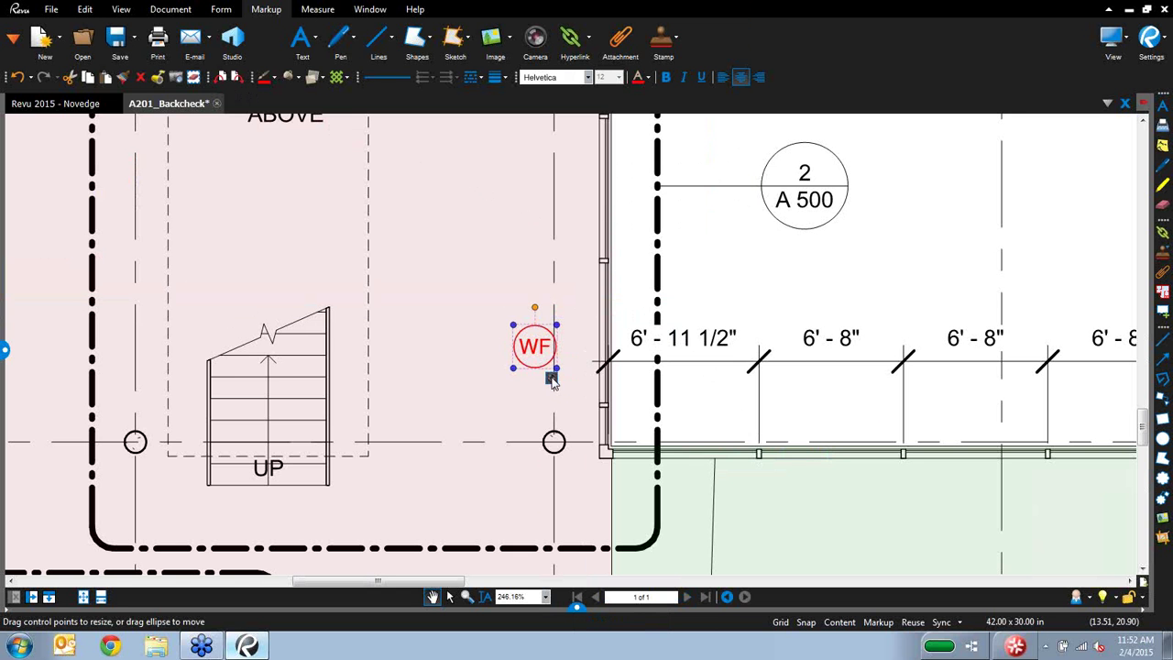
pyautogui.moveTo(550, 379)
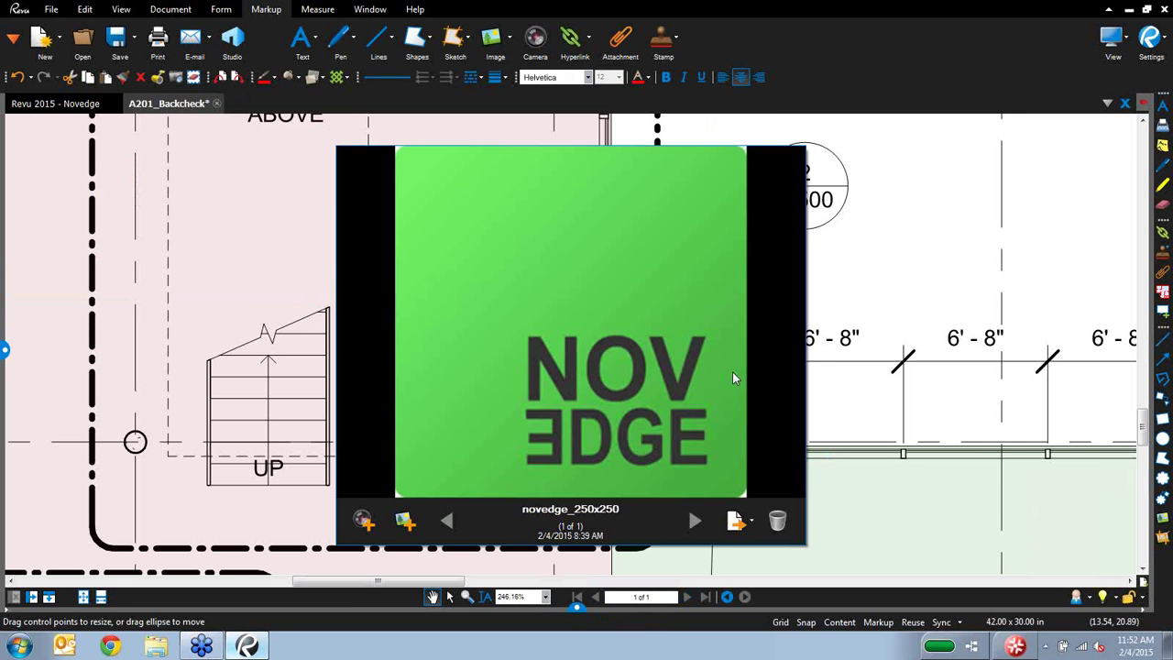
pyautogui.click(827, 281)
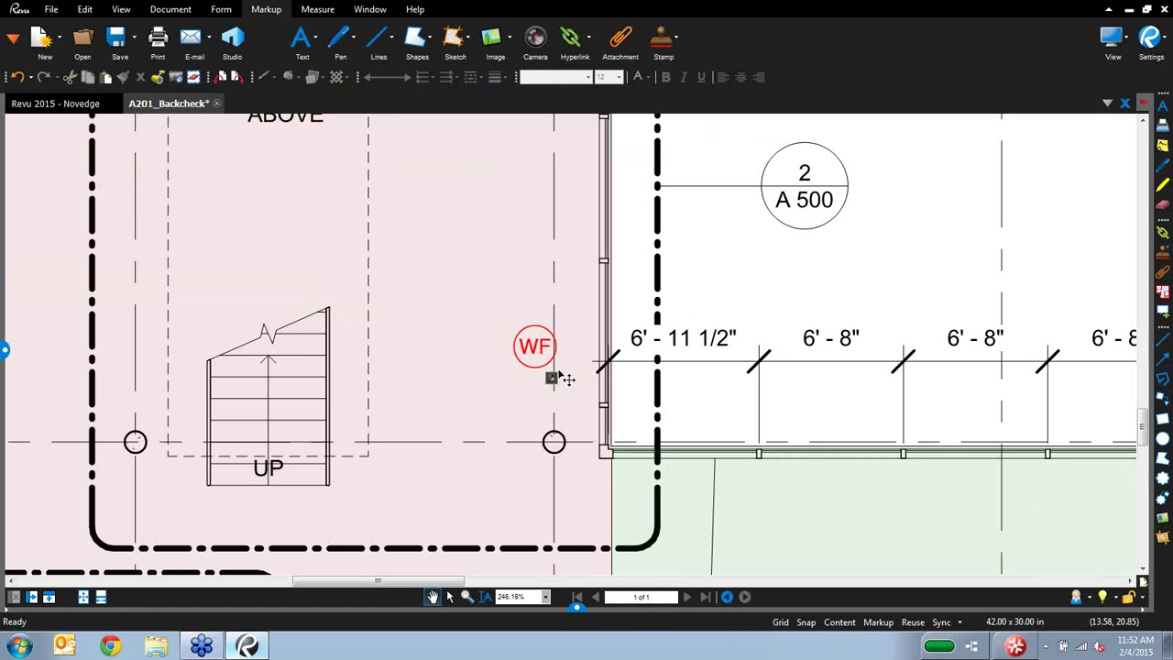
pyautogui.moveTo(552, 377)
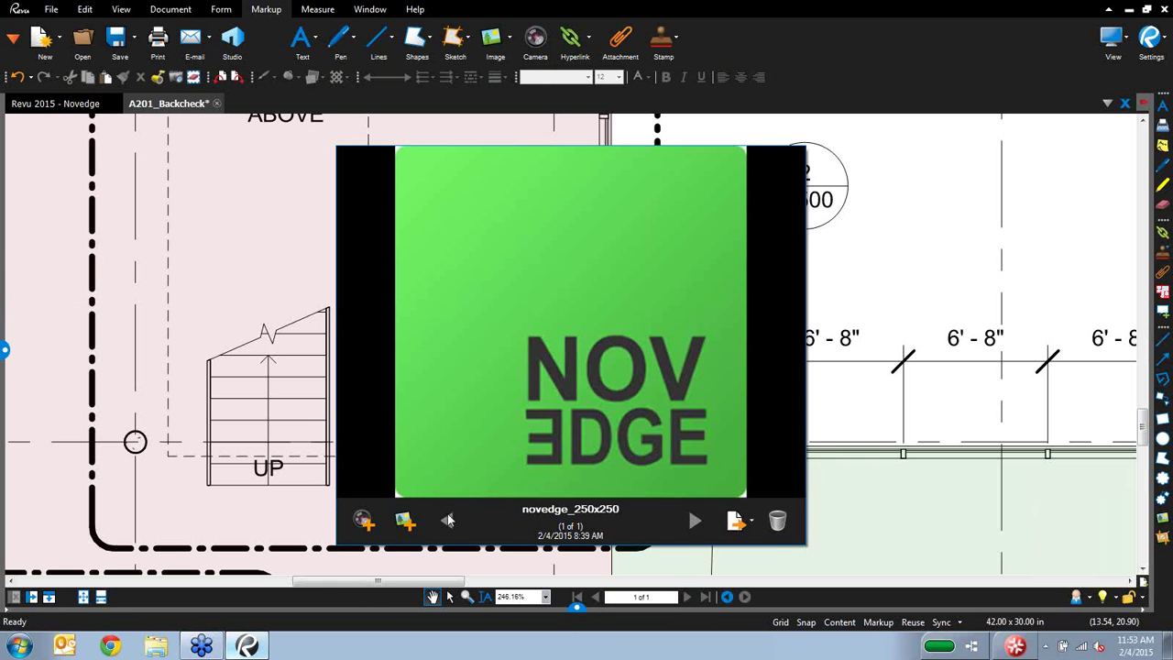
# Step: Add a camera photo to the WF markup's captures, and browse between the two images
pyautogui.click(363, 521)
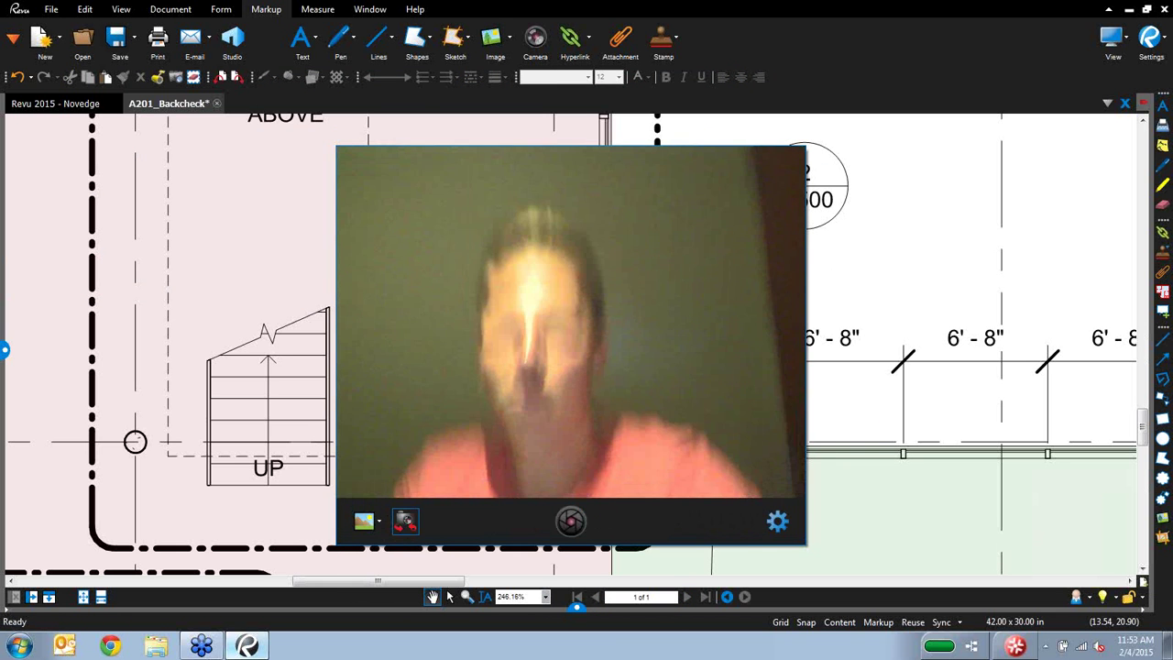
pyautogui.click(581, 517)
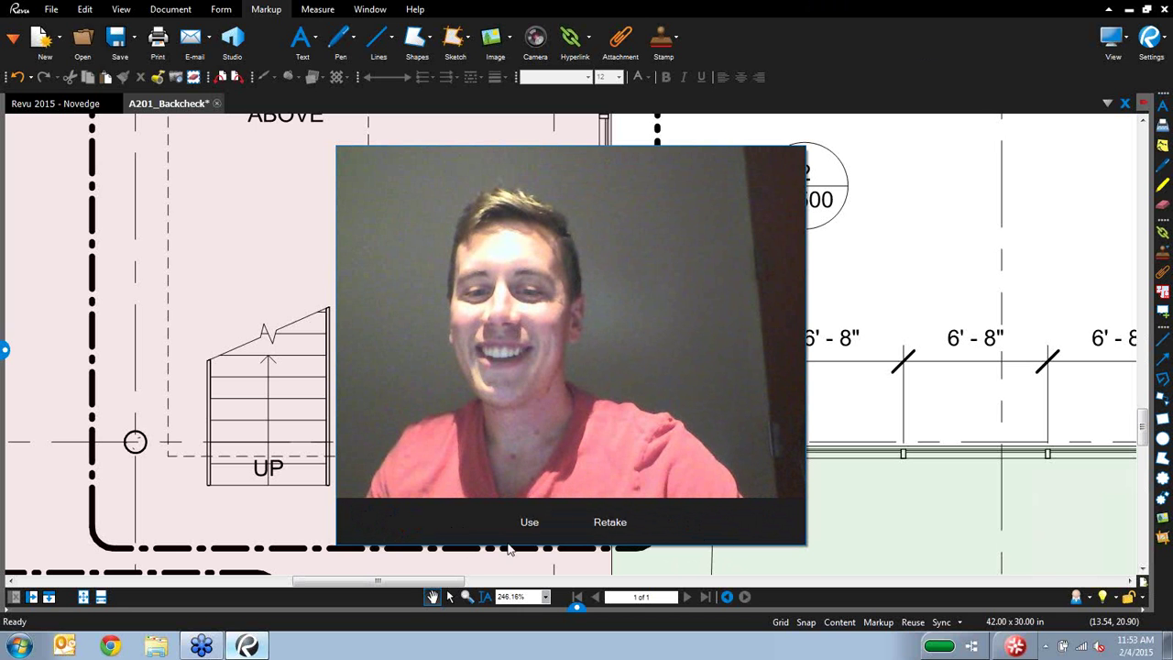
pyautogui.click(524, 521)
pyautogui.click(446, 520)
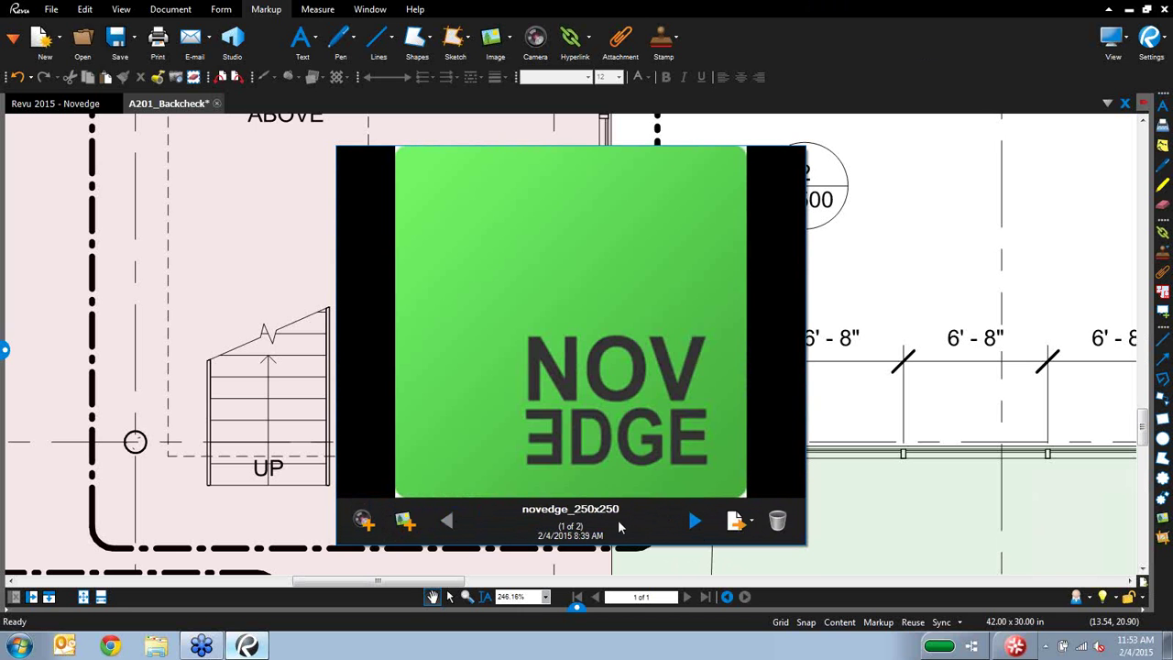
pyautogui.click(691, 521)
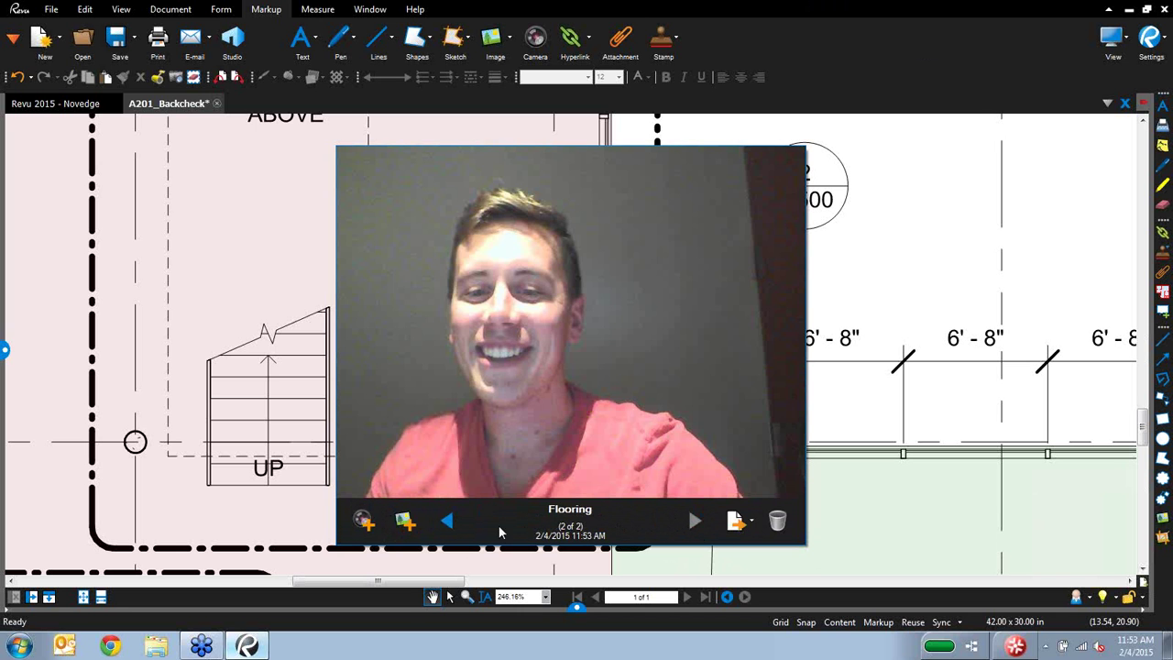
pyautogui.click(449, 524)
pyautogui.click(852, 275)
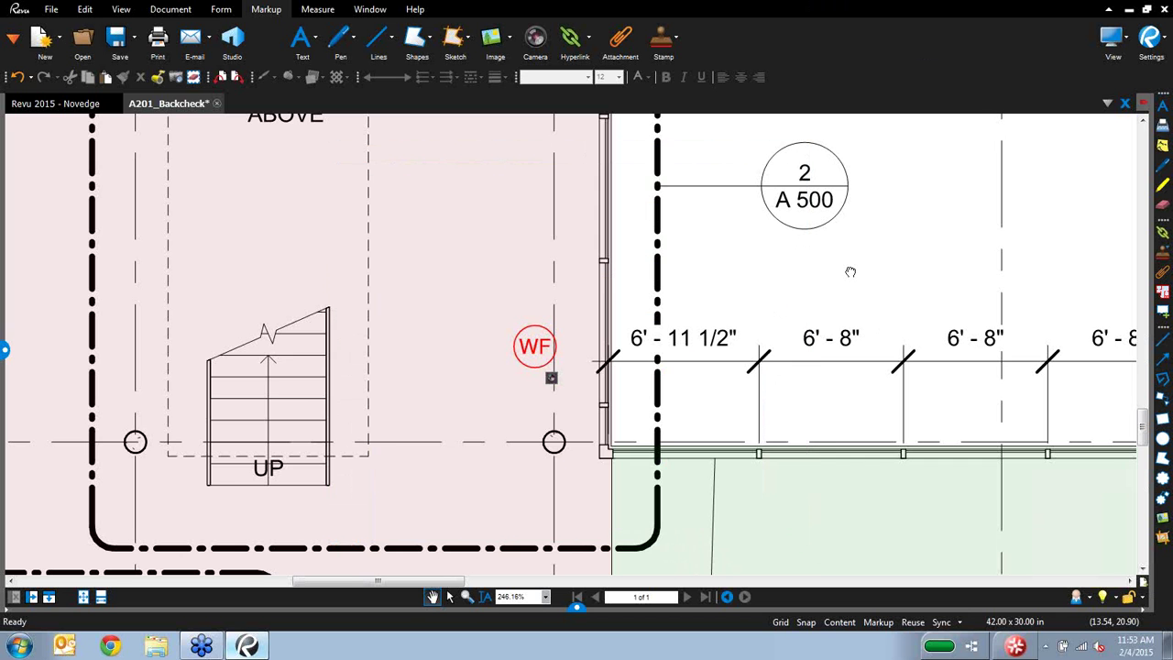
# Step: Start a camera capture for the WF markup in Lounge 120 and set the capture mode to Video
pyautogui.moveTo(846, 283); pyautogui.dragTo(610, 298)
pyautogui.scroll(-1, 772, 327)
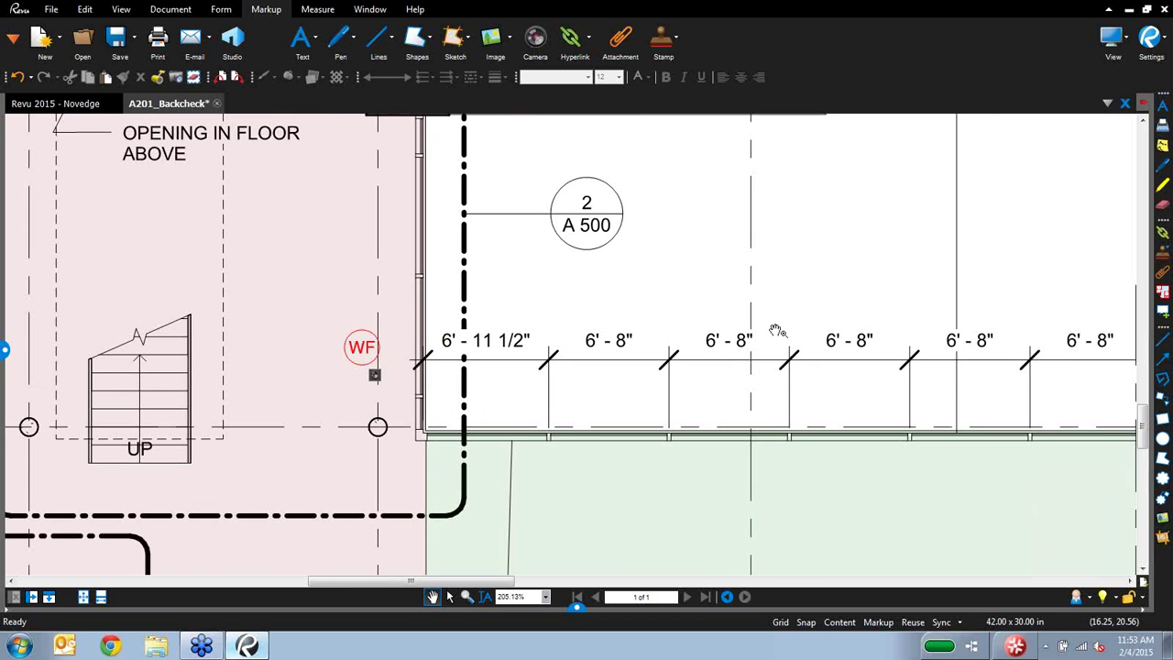
pyautogui.moveTo(764, 327); pyautogui.dragTo(574, 341)
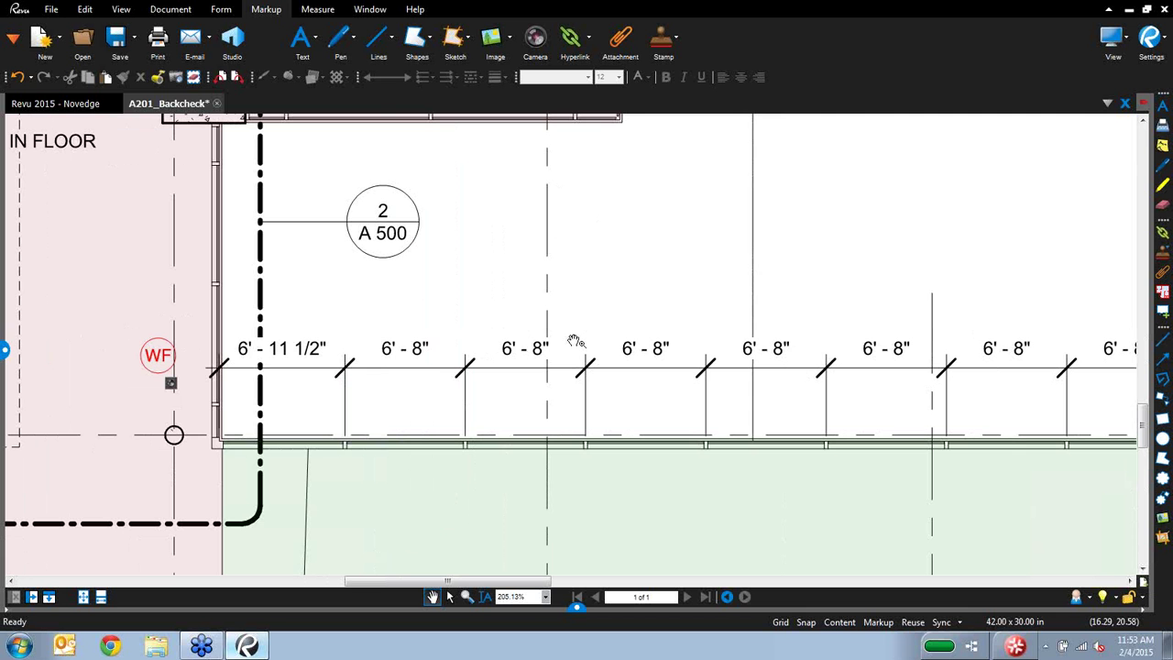
pyautogui.moveTo(550, 278); pyautogui.dragTo(553, 280)
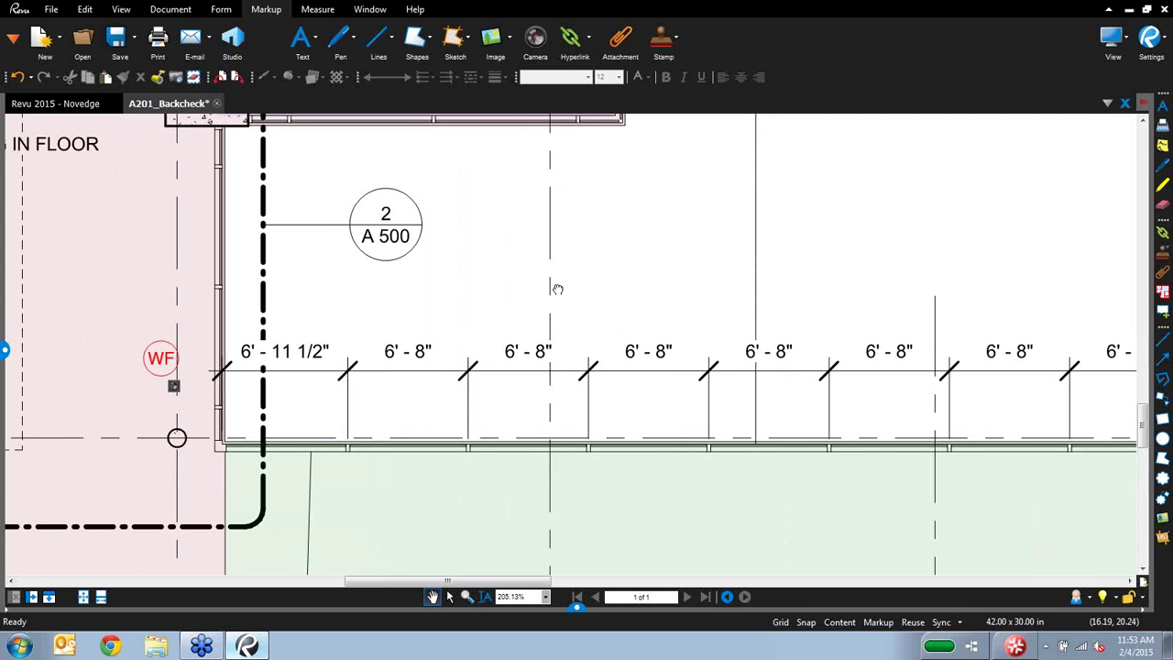
pyautogui.scroll(-2, 565, 324)
pyautogui.moveTo(680, 210)
pyautogui.mouseDown()
pyautogui.moveTo(675, 324)
pyautogui.moveTo(756, 300)
pyautogui.mouseUp()
pyautogui.scroll(4, 675, 324)
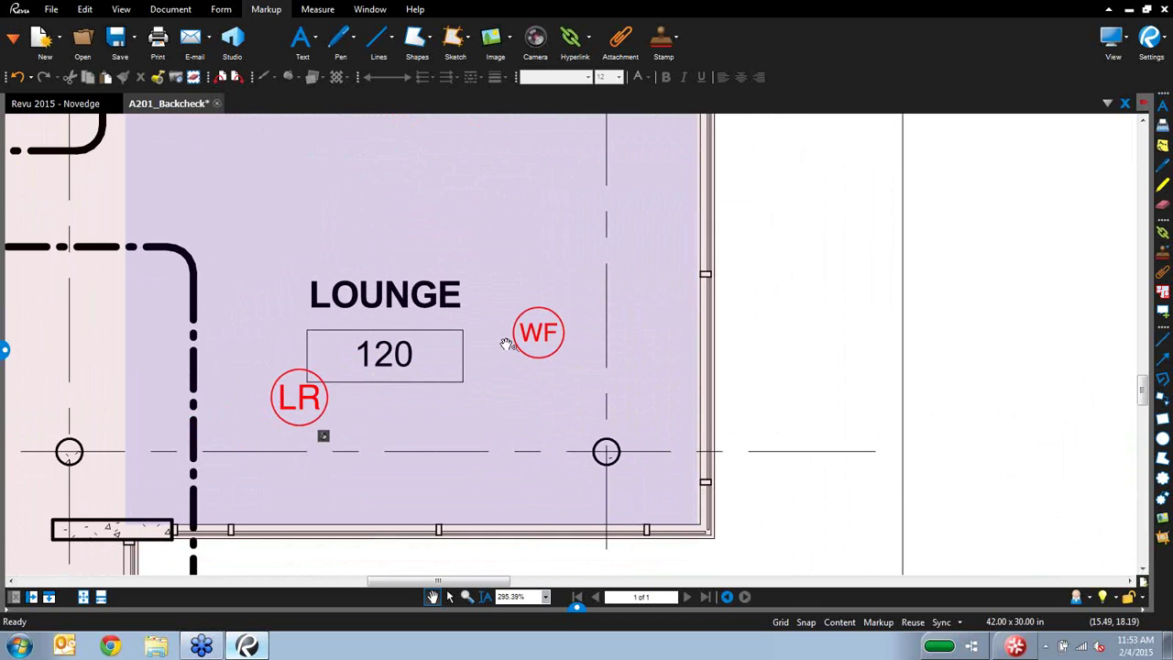
pyautogui.click(554, 348)
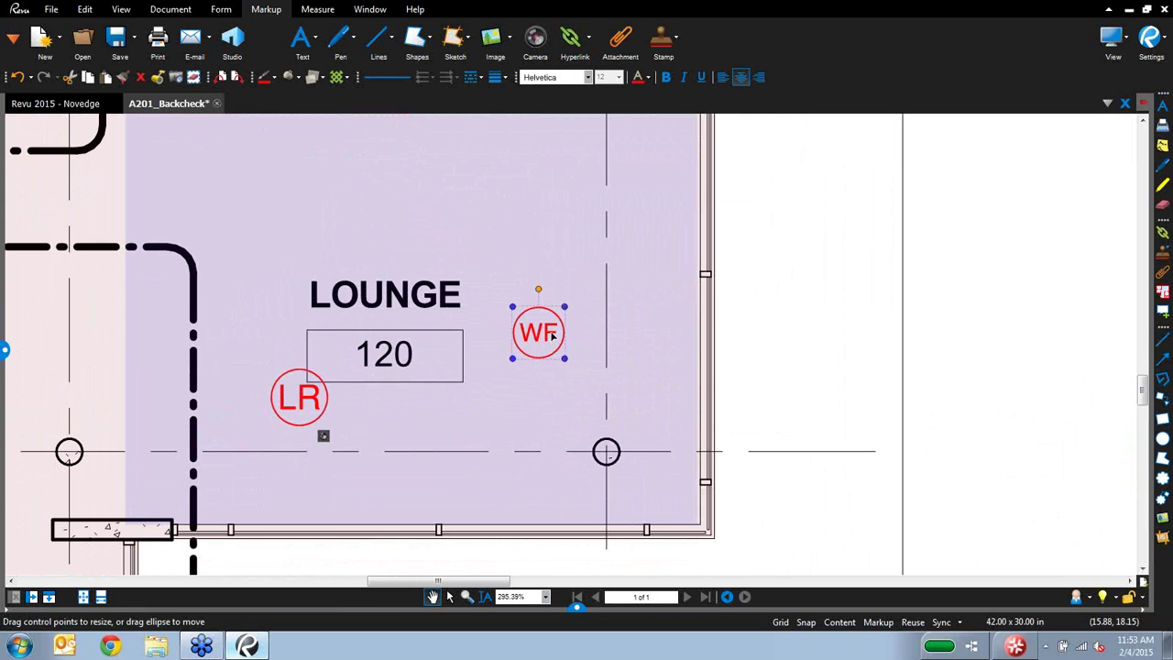
pyautogui.rightClick(558, 330)
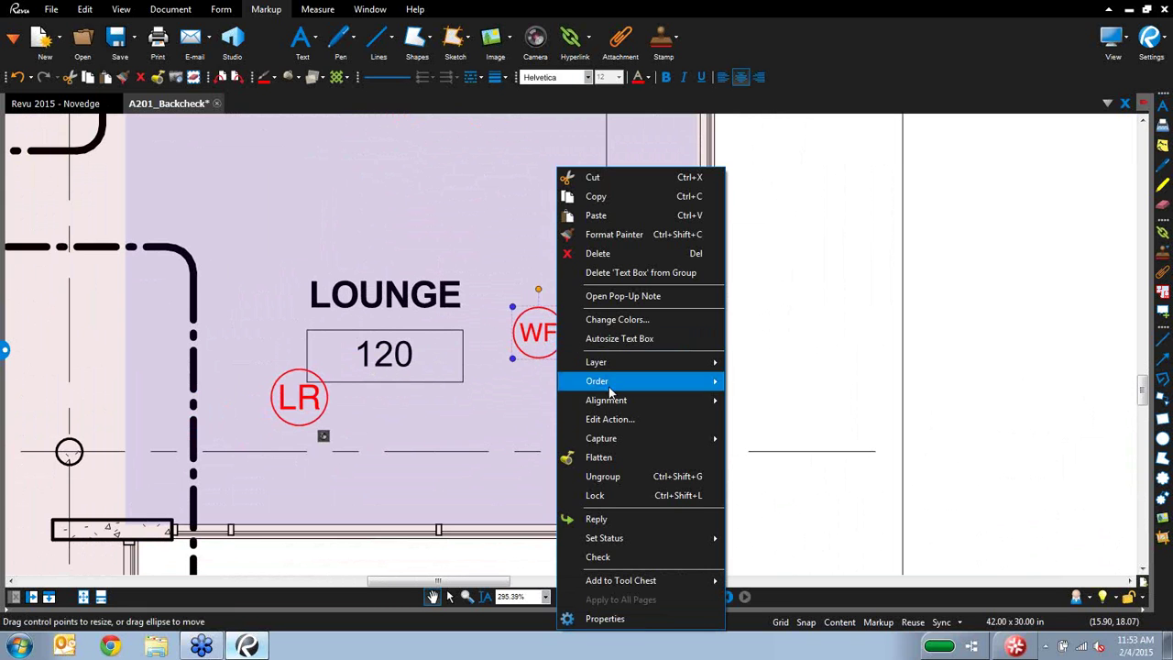
pyautogui.moveTo(646, 438)
pyautogui.click(788, 439)
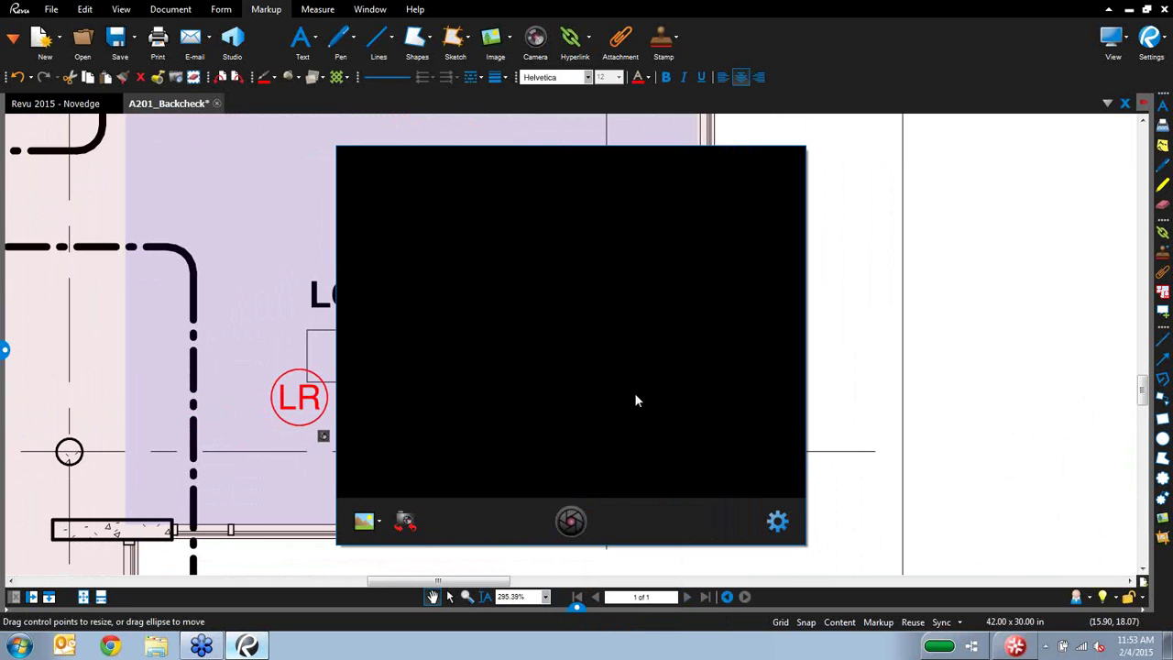
pyautogui.click(379, 520)
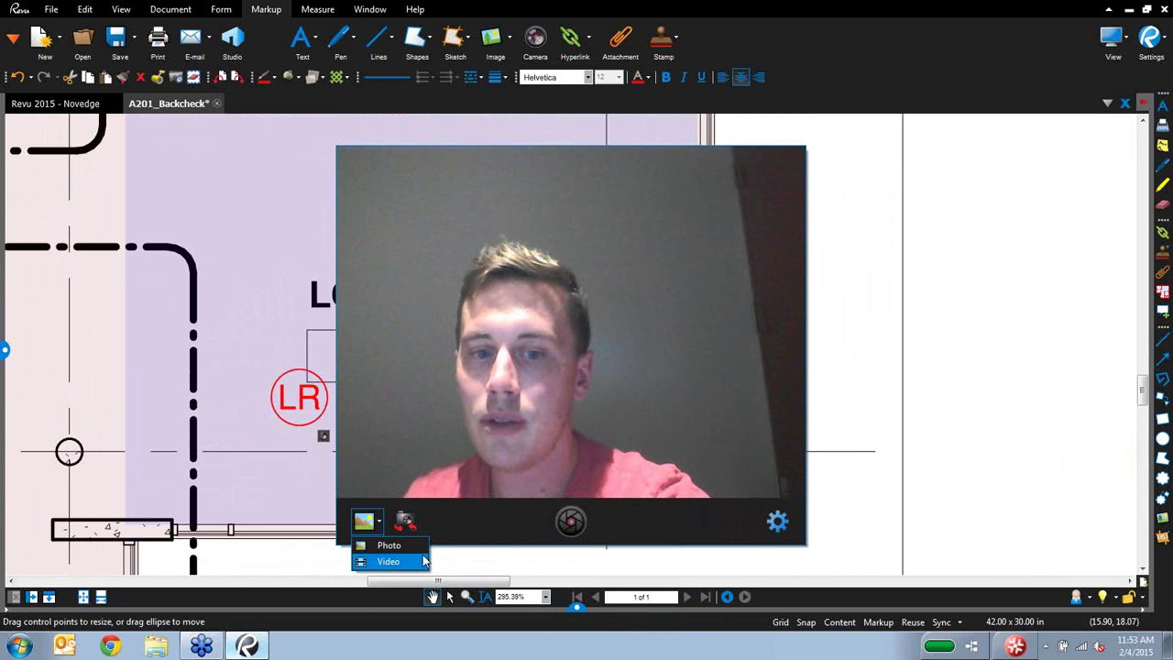
pyautogui.click(424, 560)
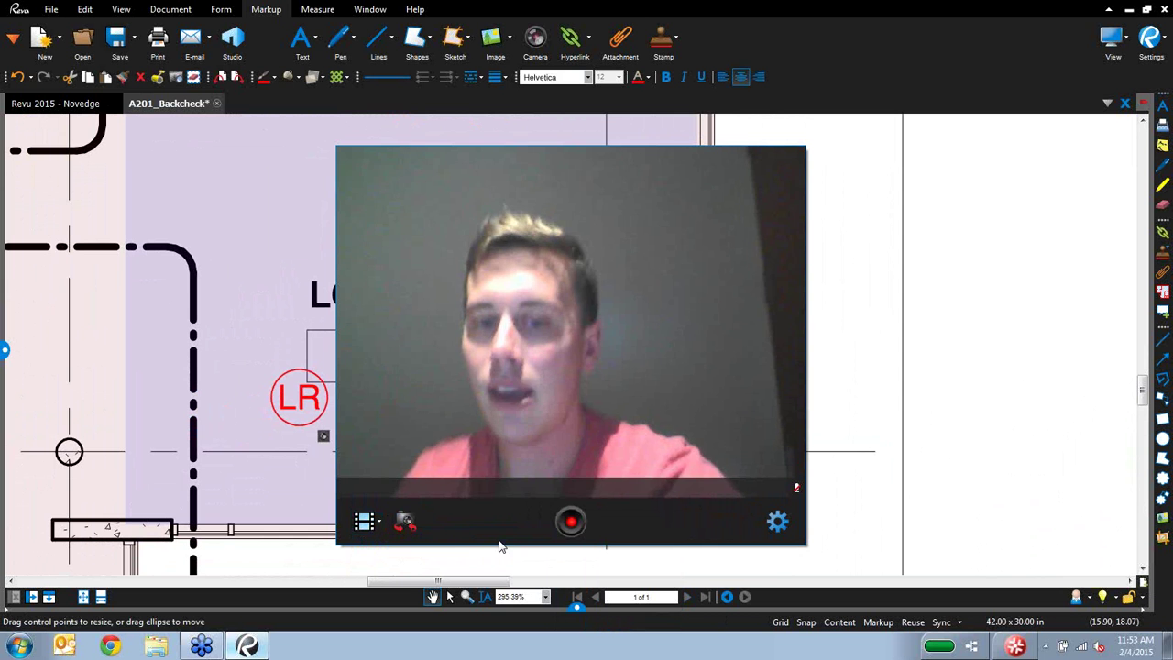
# Step: Record a video of about 3 seconds as the WF markup's capture, play it back, and close the capture viewer
pyautogui.click(571, 521)
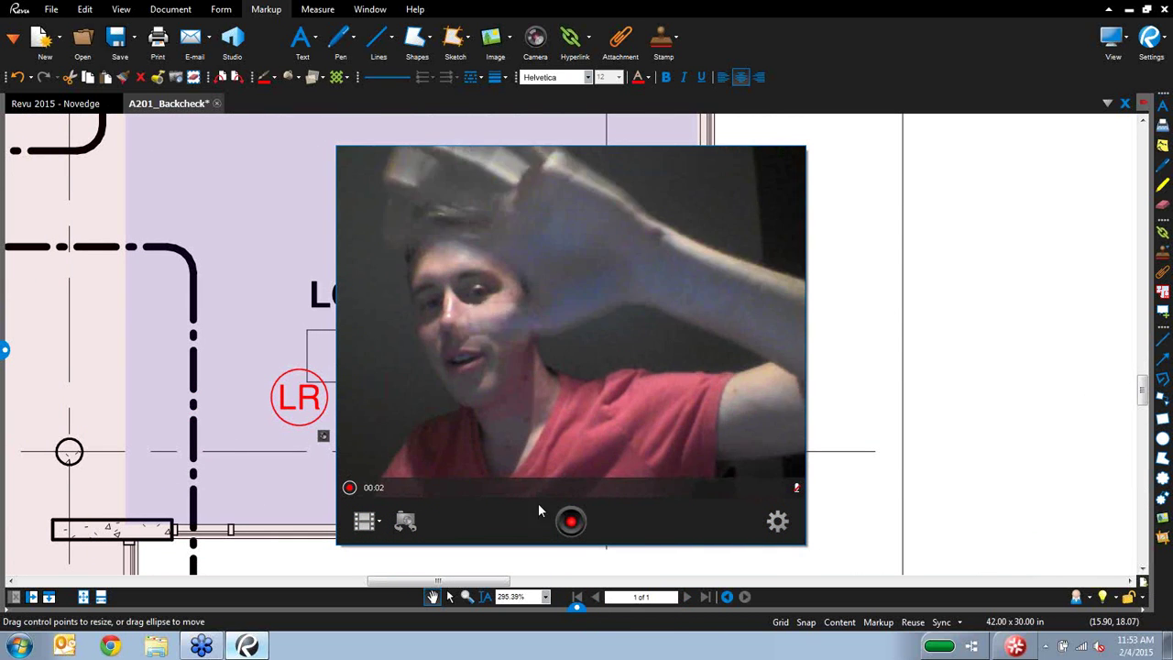
pyautogui.click(571, 521)
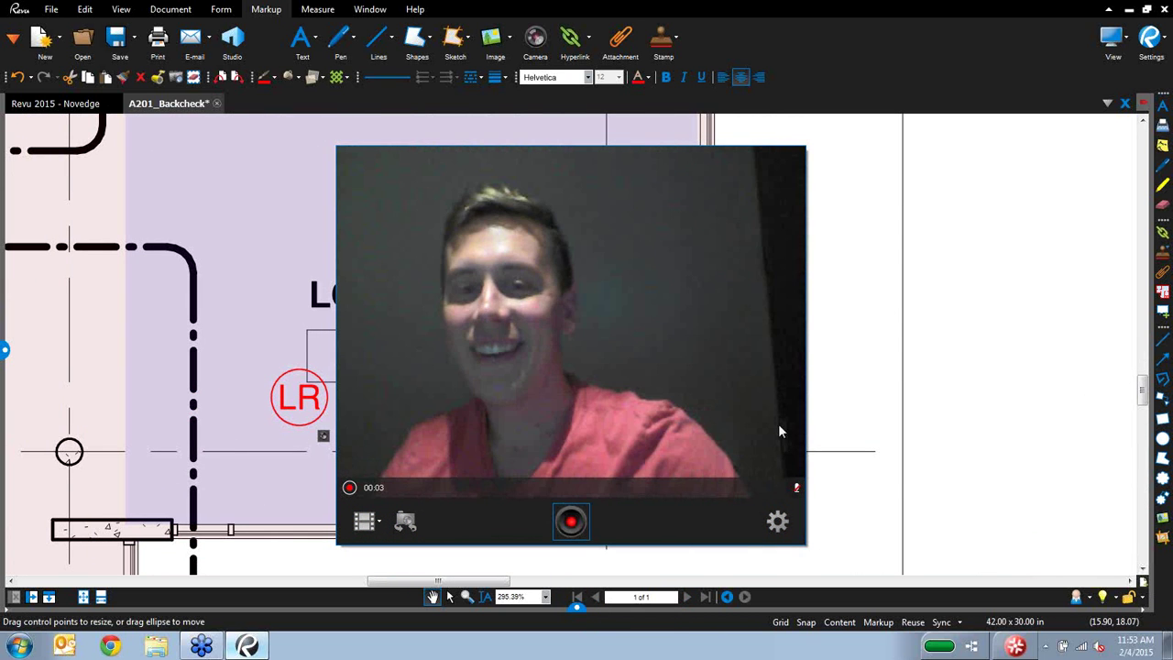
pyautogui.click(549, 524)
pyautogui.press('space')
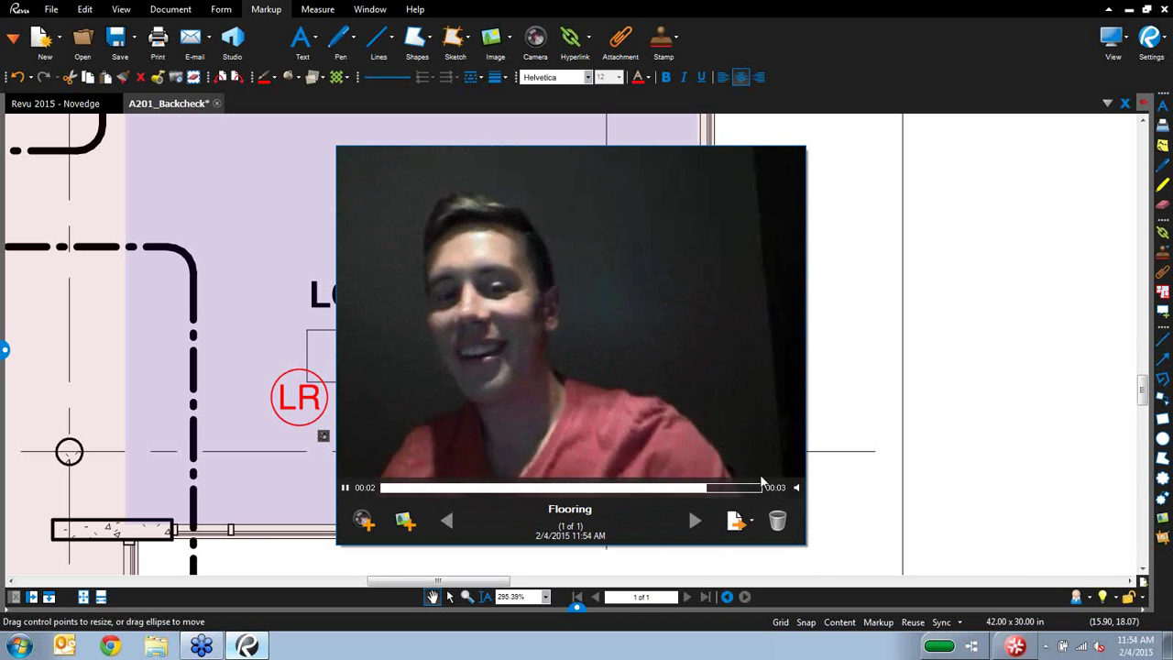
pyautogui.click(847, 334)
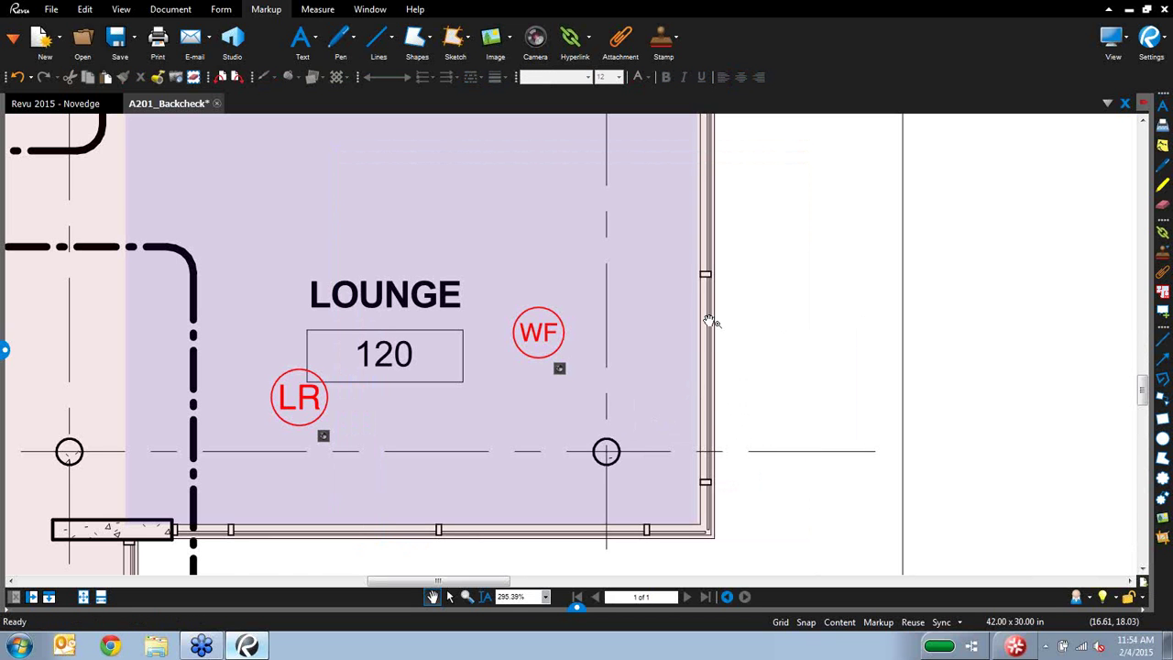
pyautogui.scroll(-3, 710, 321)
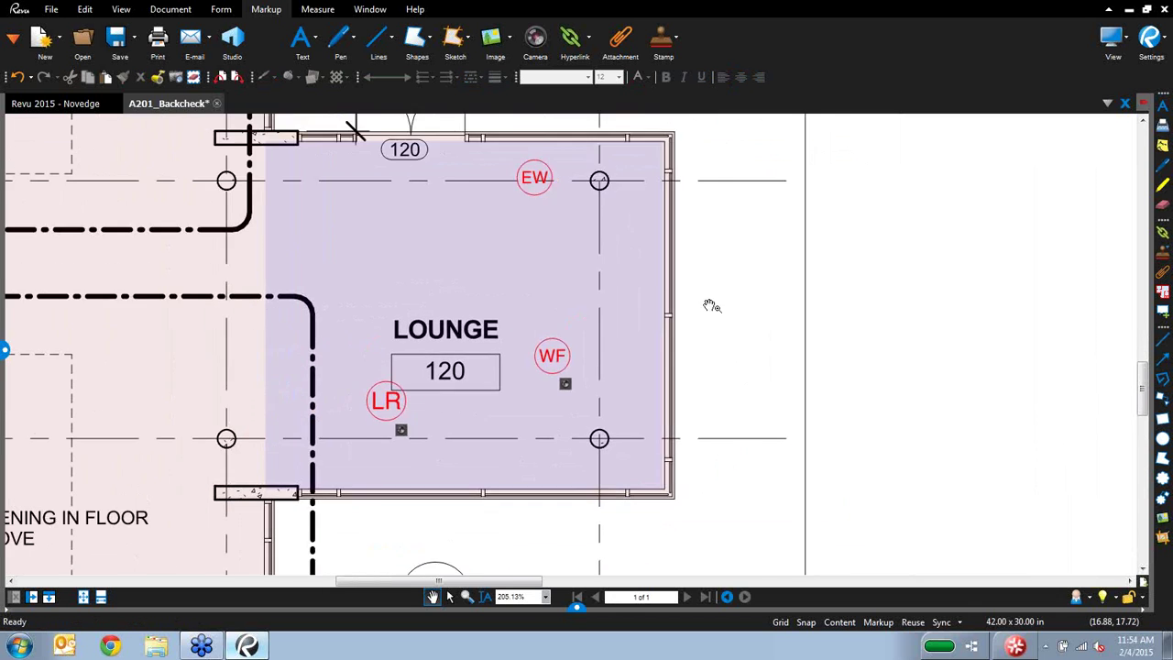
pyautogui.scroll(-1, 710, 305)
pyautogui.moveTo(751, 269)
pyautogui.mouseDown()
pyautogui.moveTo(709, 296)
pyautogui.moveTo(704, 327)
pyautogui.mouseUp()
pyautogui.scroll(1, 696, 328)
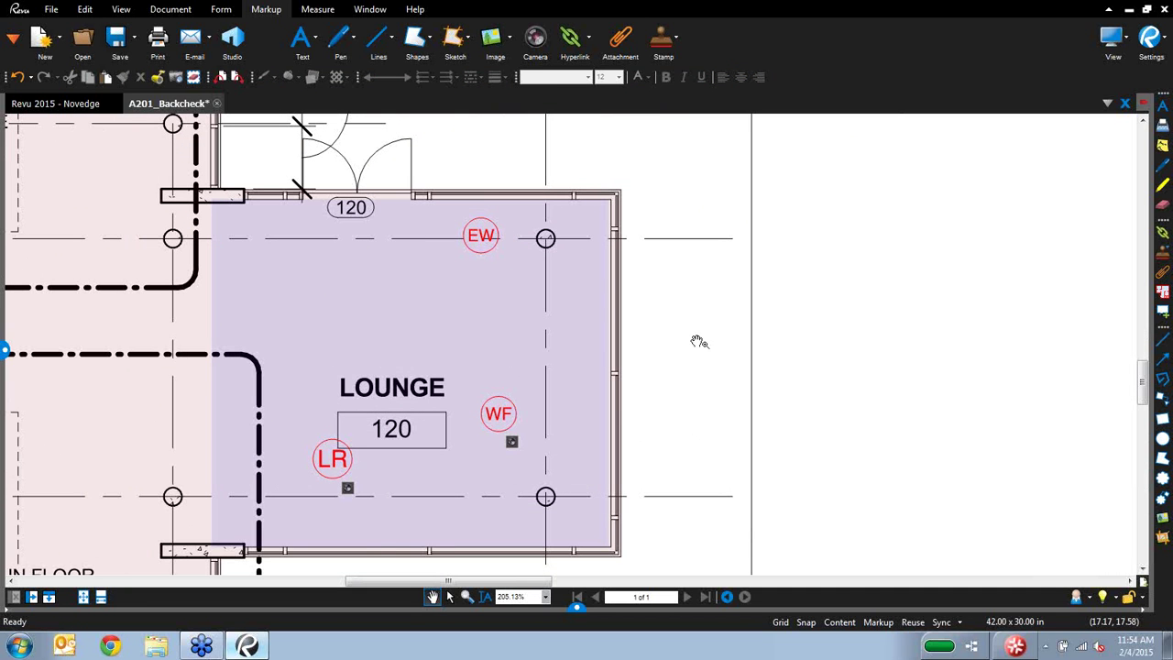
pyautogui.moveTo(840, 372); pyautogui.dragTo(863, 380)
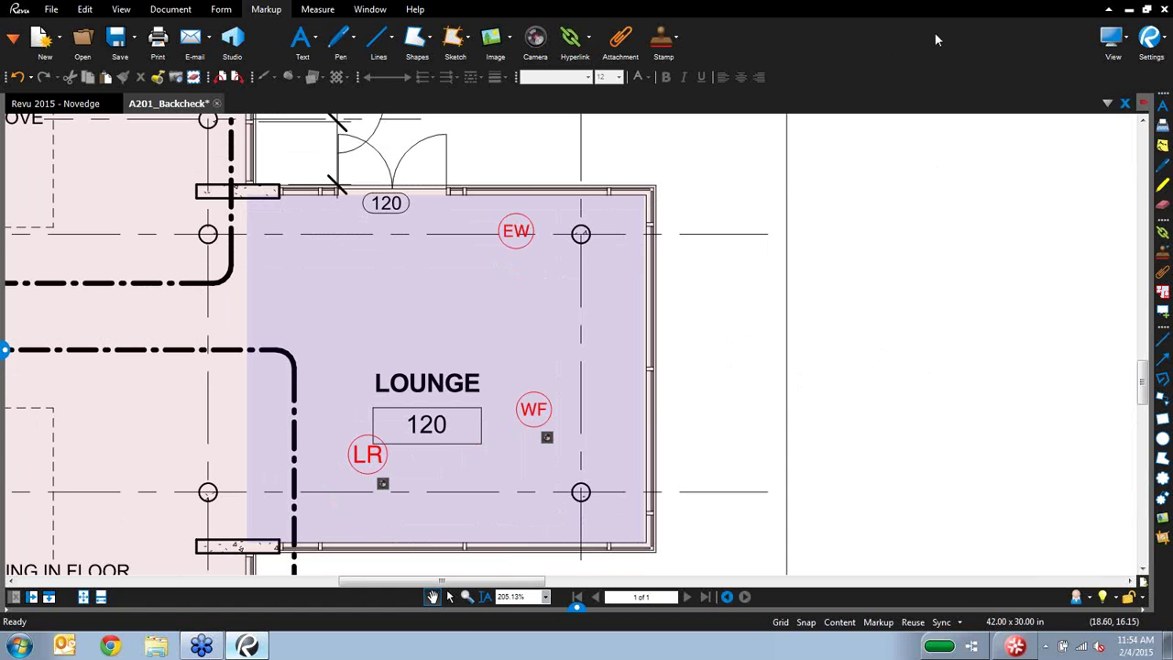
# Step: Show the Studio project listing and examine the commands available for the Sheets folder and for A 201.pdf
pyautogui.click(1148, 349)
pyautogui.click(1047, 252)
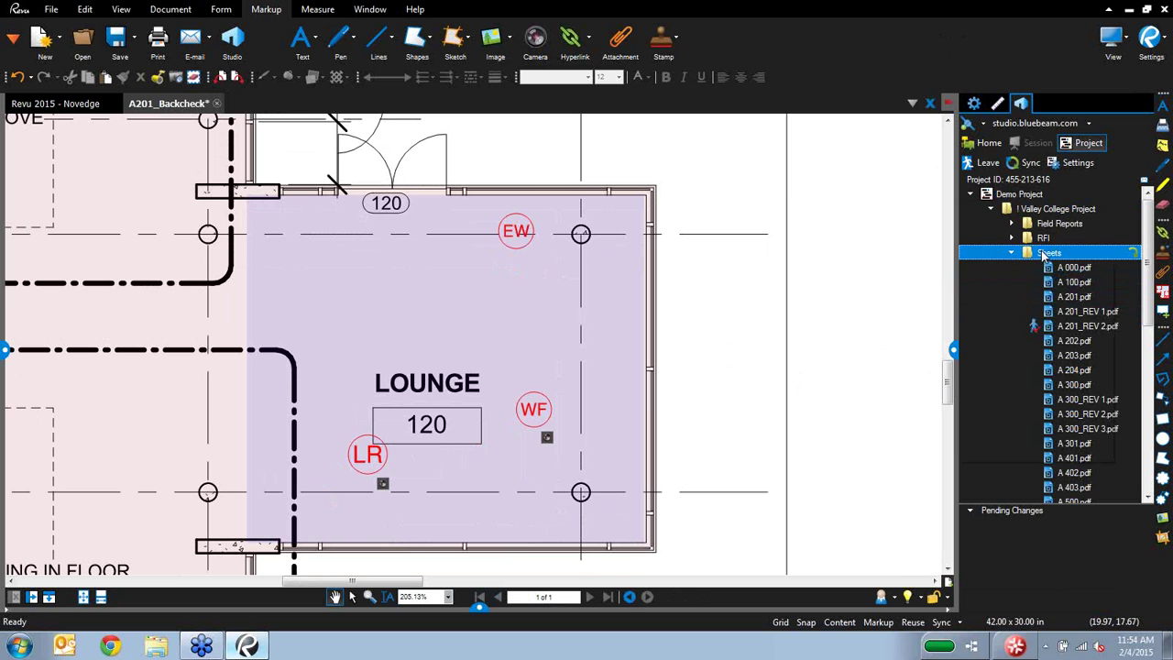
pyautogui.rightClick(1045, 255)
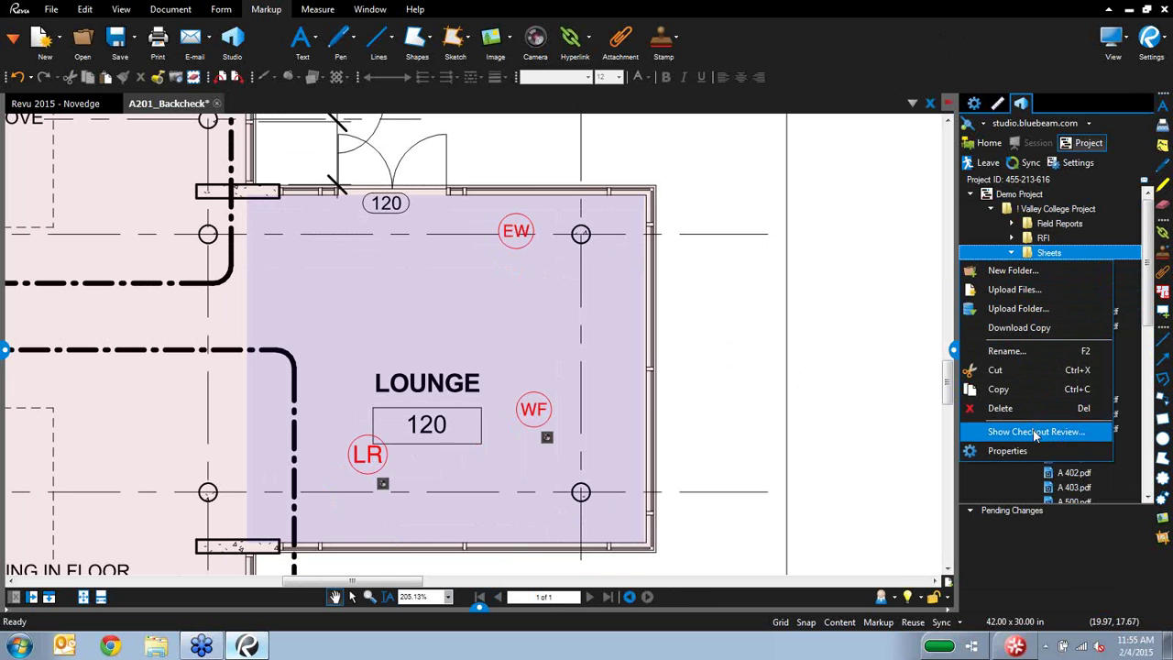
pyautogui.click(1150, 231)
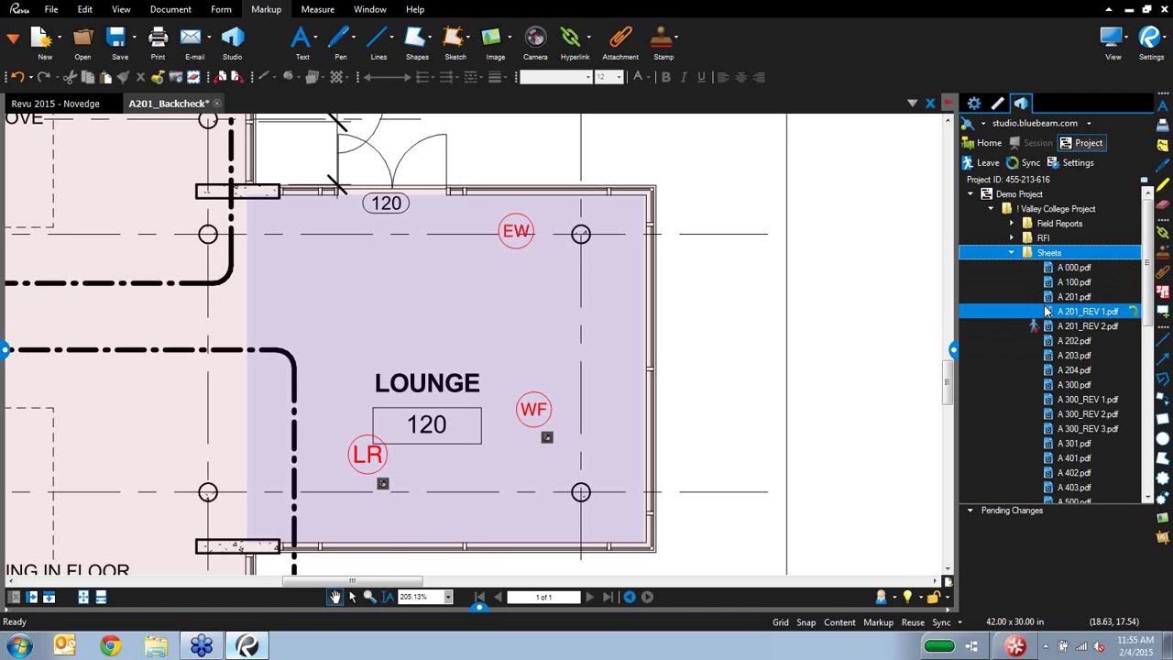
pyautogui.click(1065, 297)
pyautogui.rightClick(1066, 296)
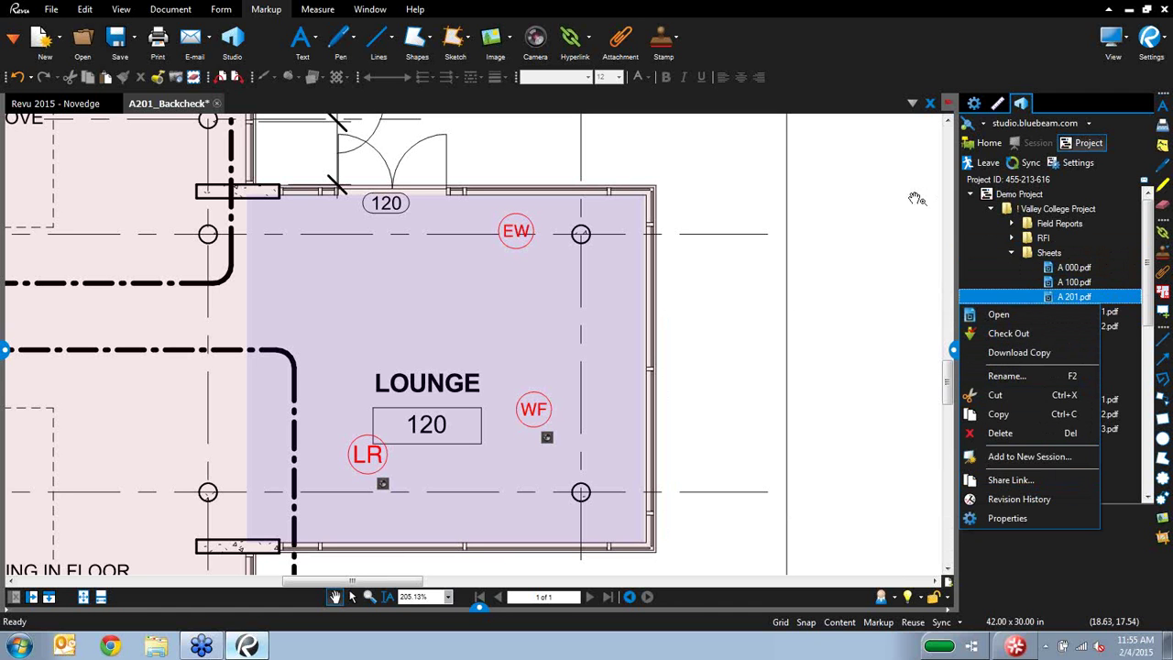
pyautogui.click(887, 33)
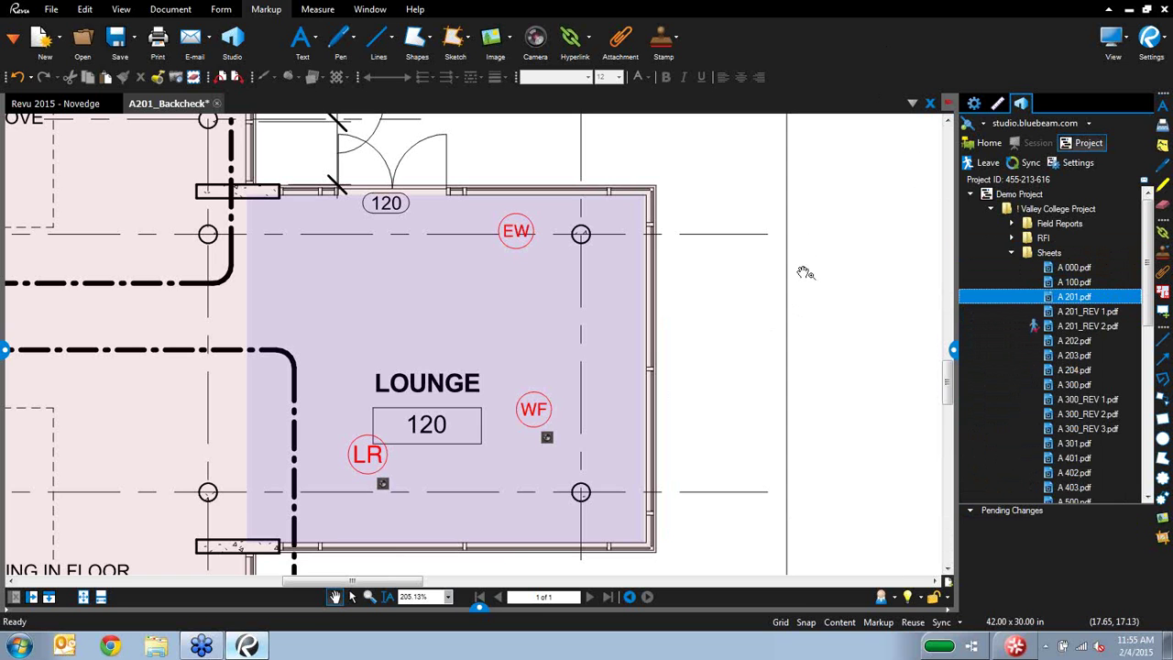
# Step: Hide the Studio project listing and close the A201_Backcheck and Revu 2015 - Novedge documents
pyautogui.scroll(-2, 818, 237)
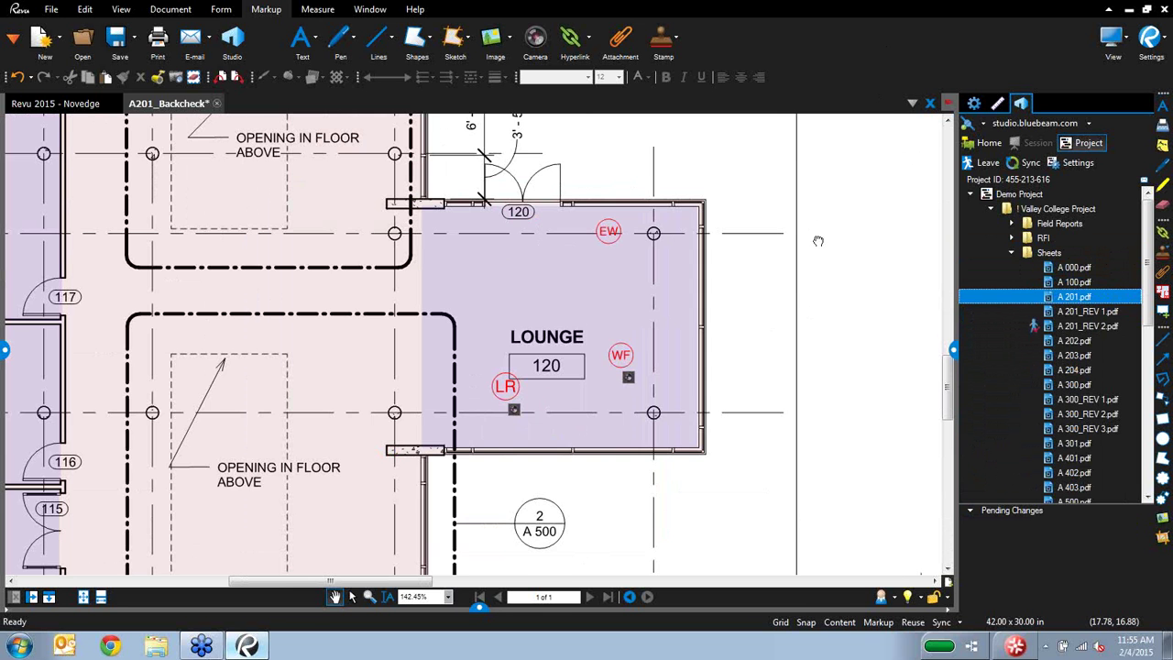
pyautogui.moveTo(818, 241); pyautogui.dragTo(792, 287)
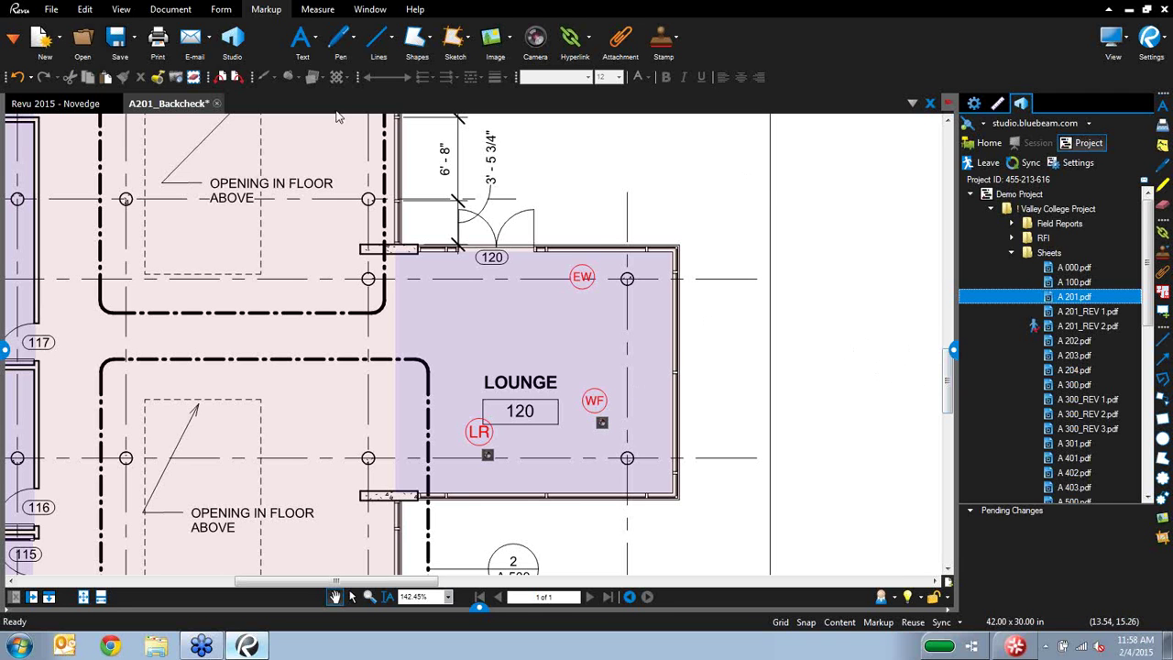
pyautogui.click(956, 349)
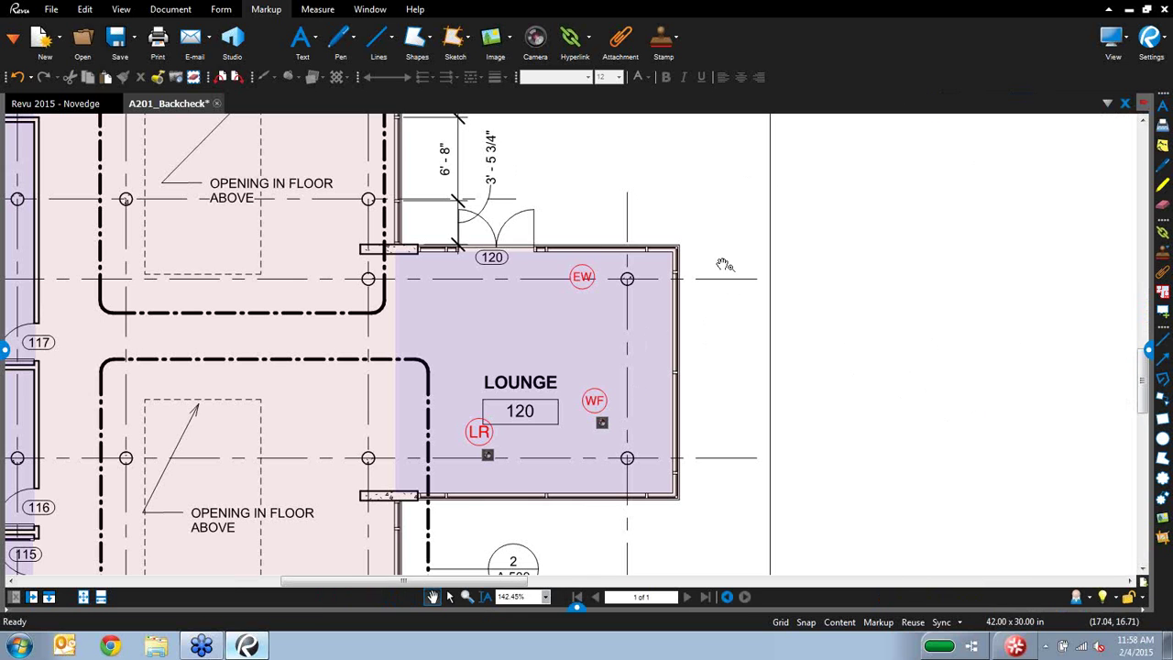
pyautogui.click(216, 103)
pyautogui.click(648, 391)
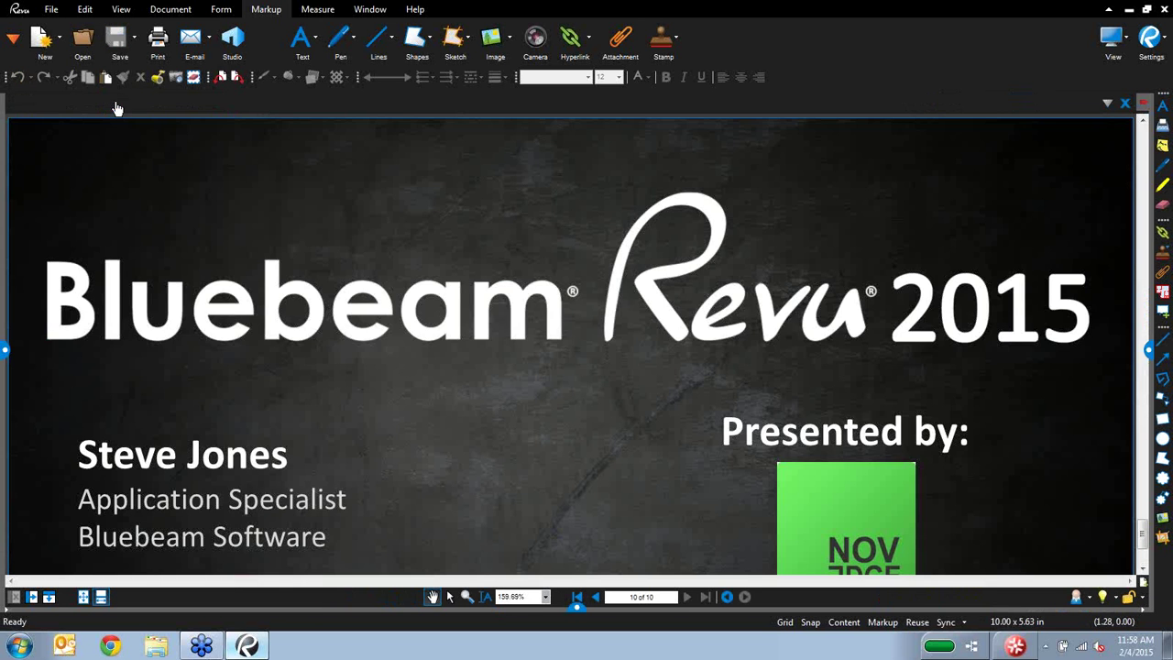
pyautogui.click(116, 102)
# Step: Examine the page-matching options of the Batch Slip Sheet command, and cancel it
pyautogui.click(53, 10)
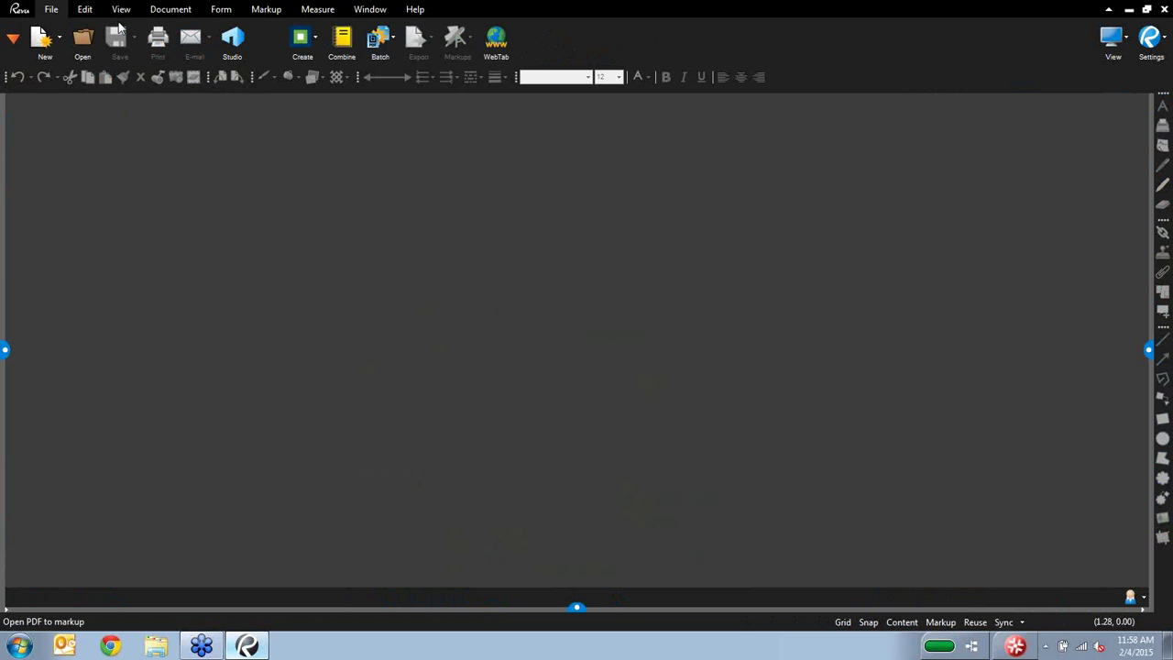
pyautogui.click(378, 39)
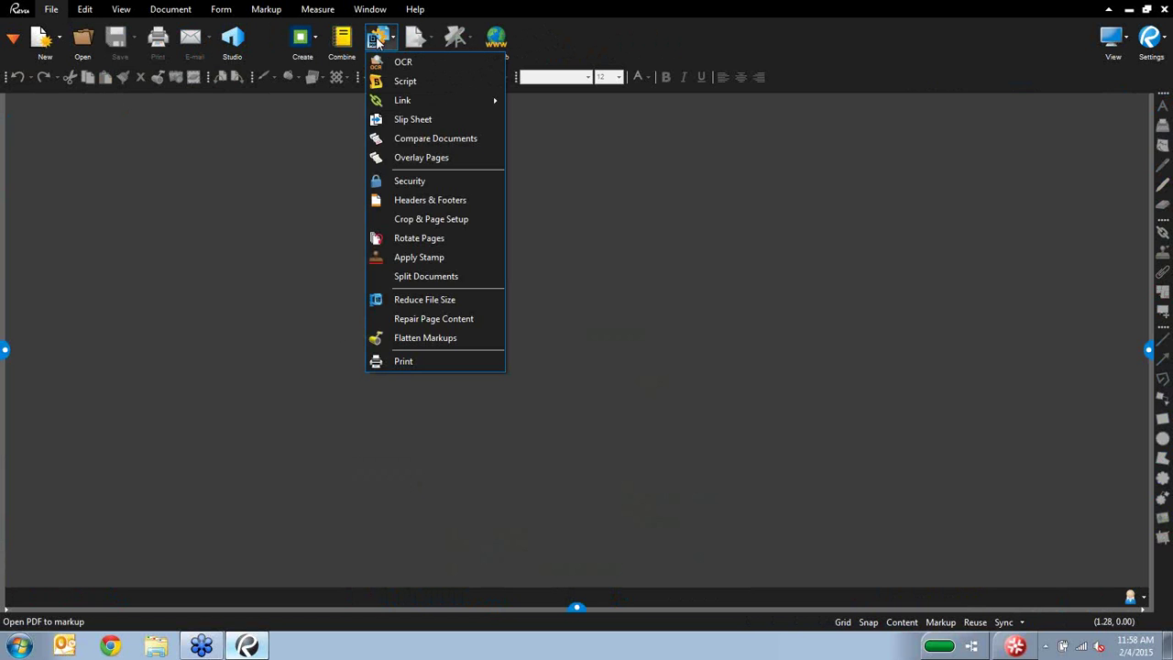
pyautogui.click(413, 119)
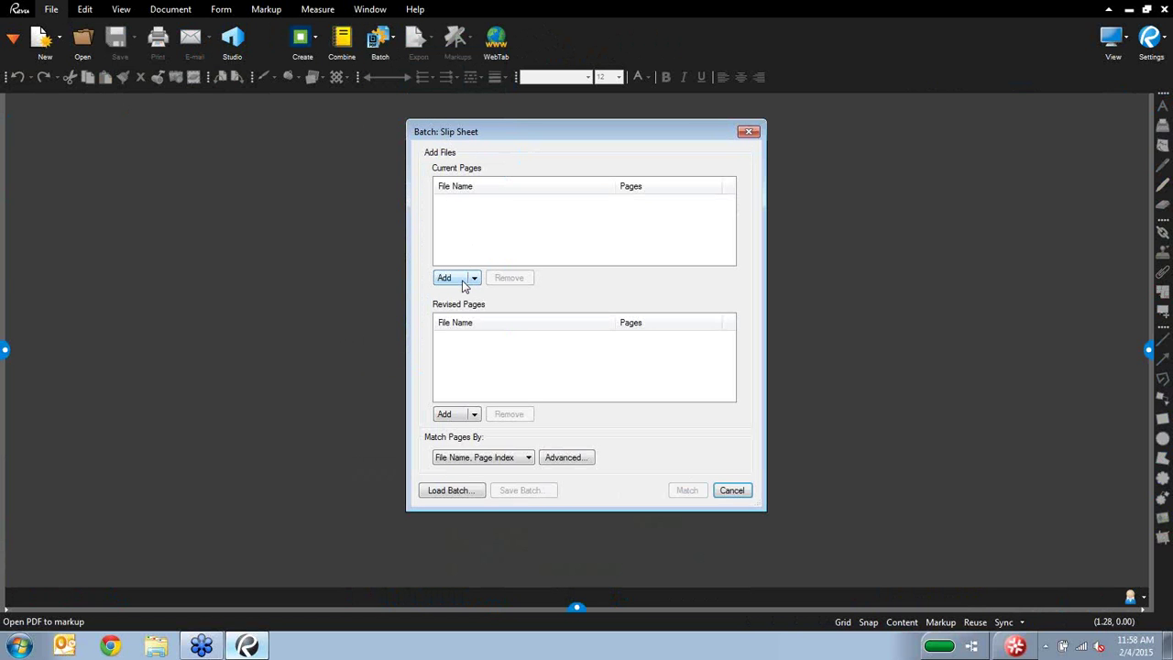
pyautogui.click(514, 457)
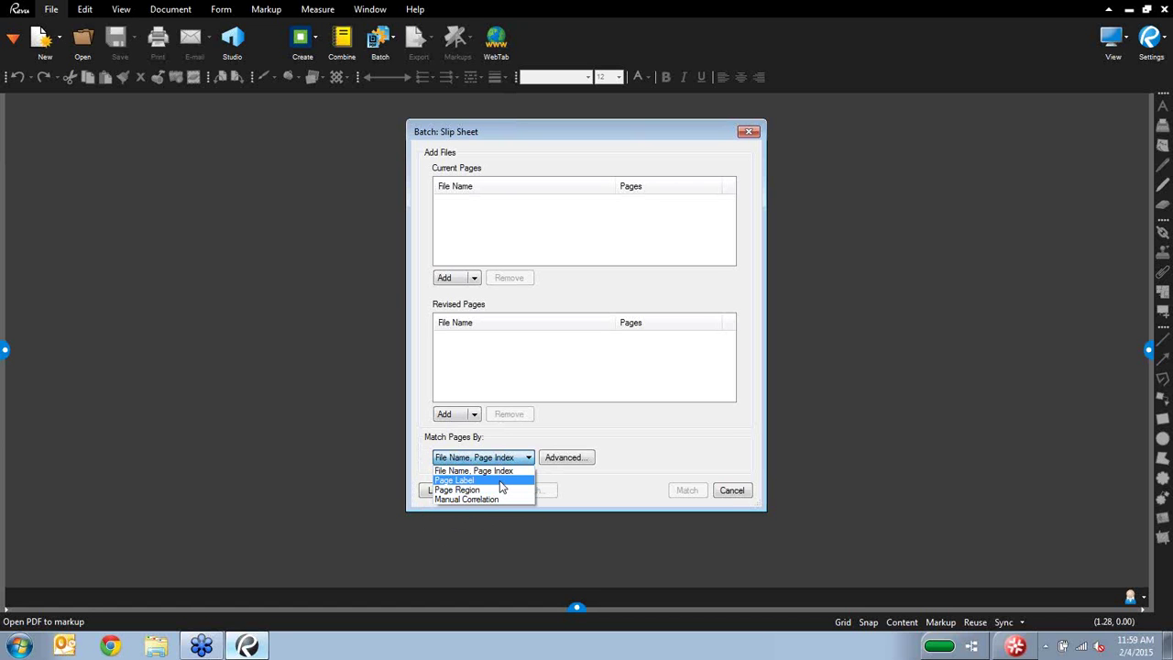
pyautogui.click(731, 492)
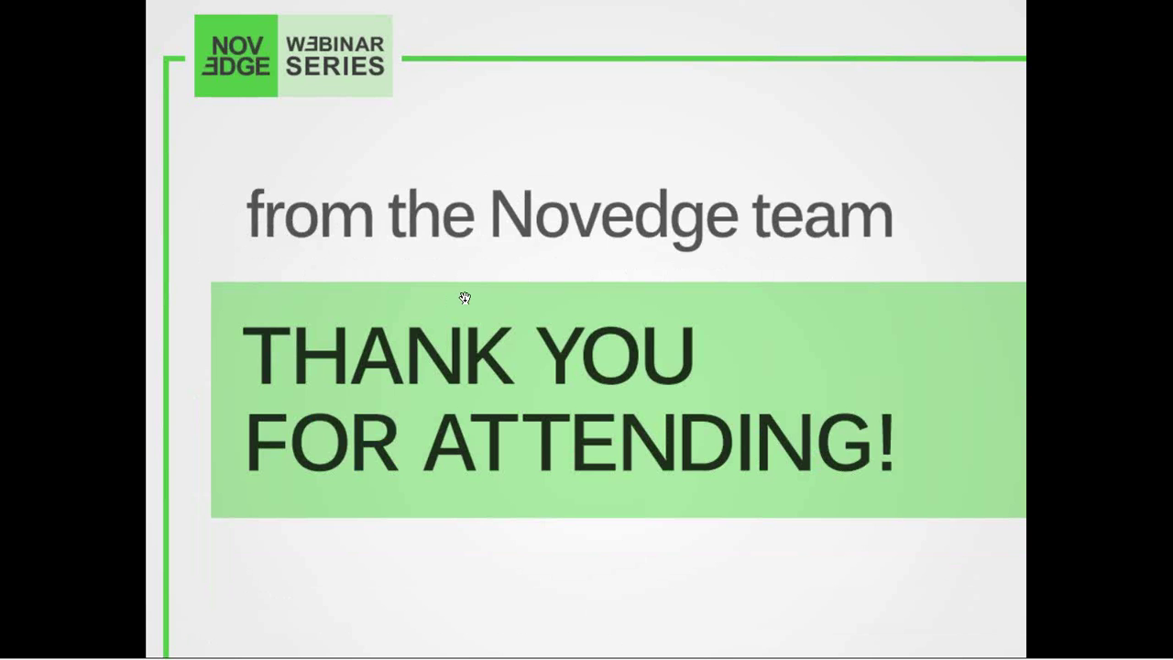
pyautogui.press('Right')
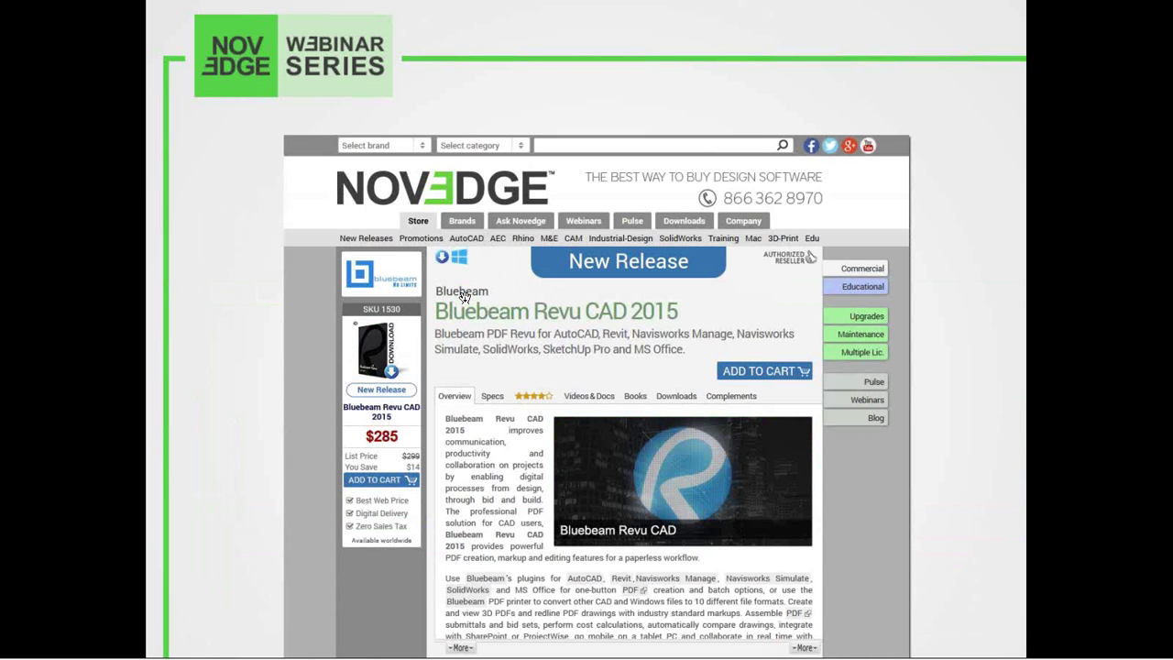
pyautogui.press('Right')
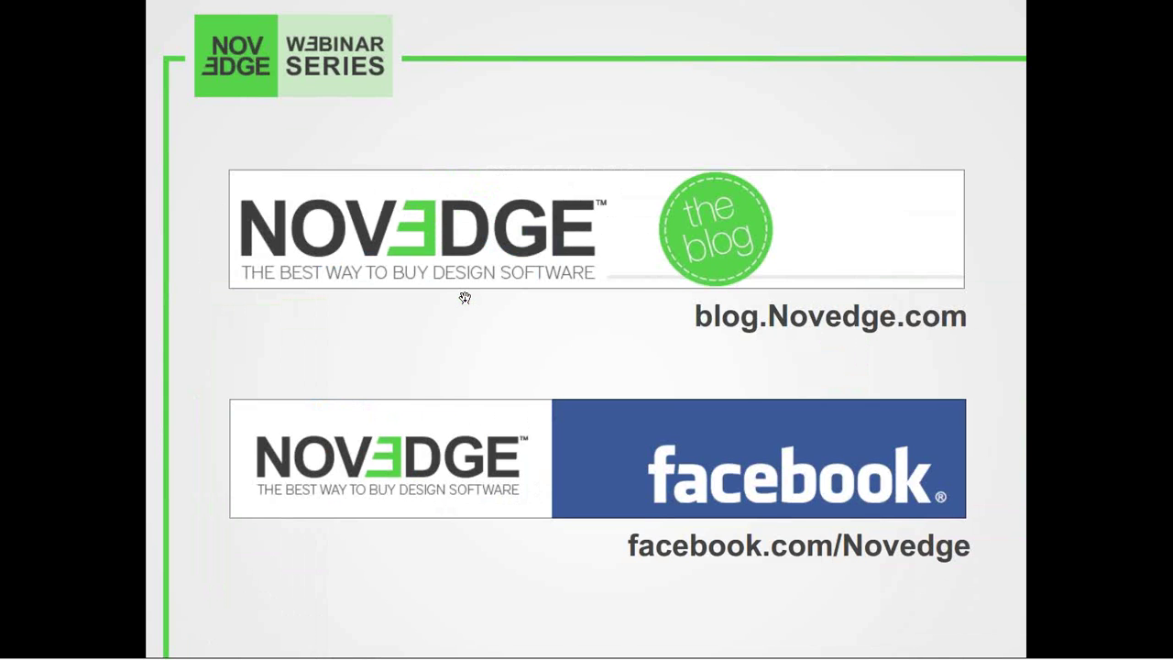
pyautogui.press('Right')
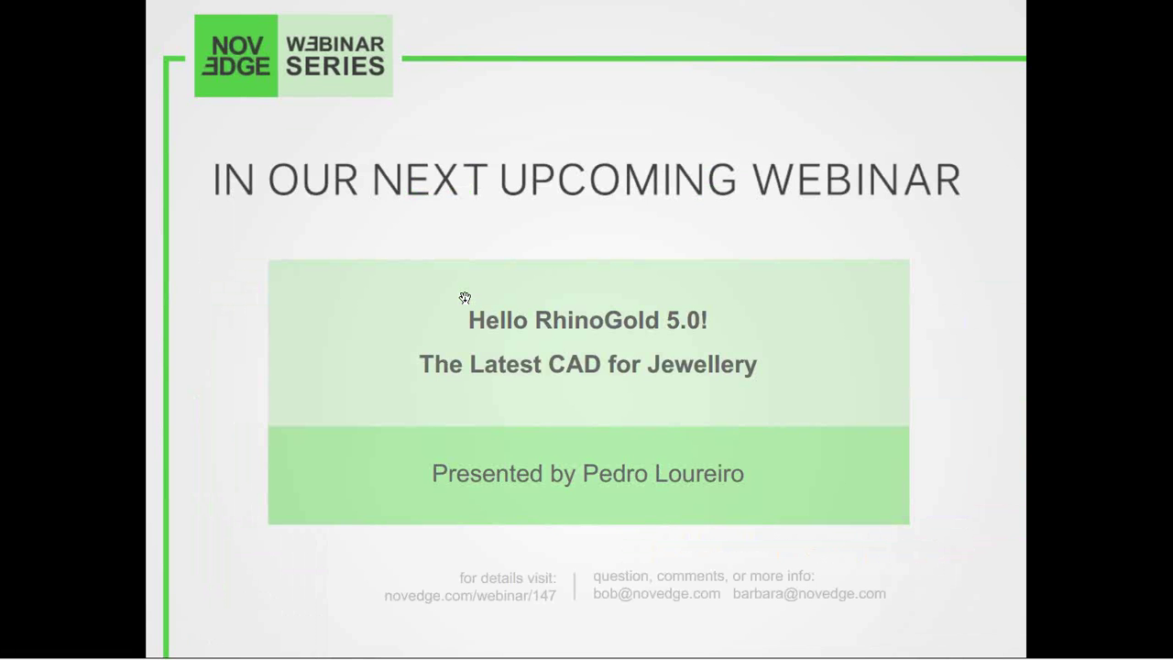
pyautogui.press('Right')
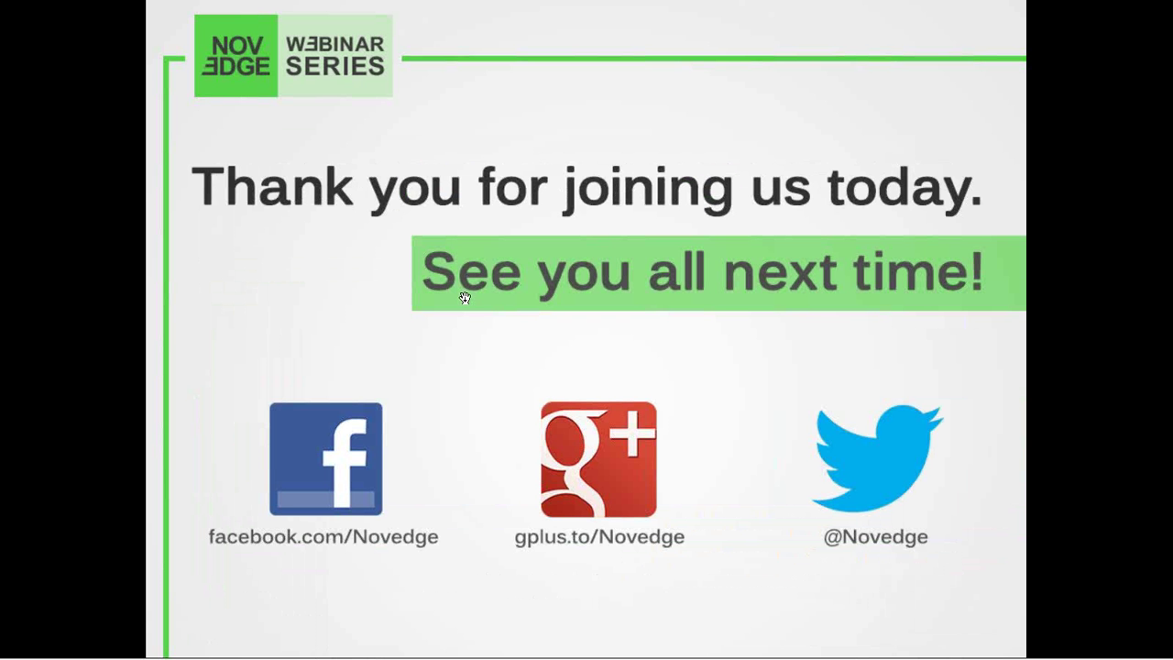